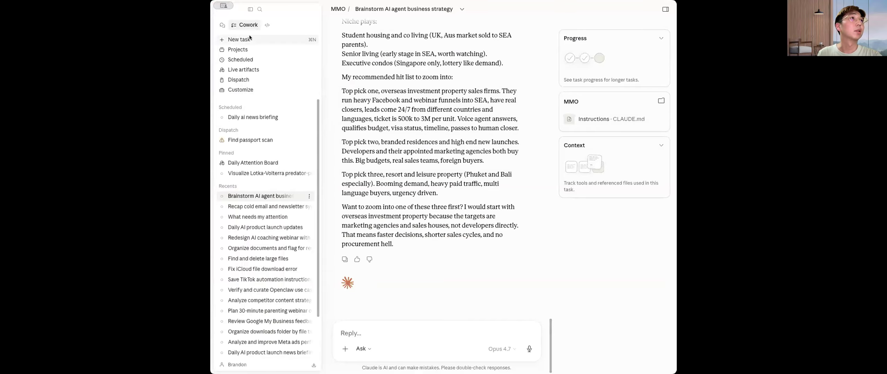
# - Open a new Cowork task, view the Chat start screen for comparison, and return to Cowork
pyautogui.click(239, 39)
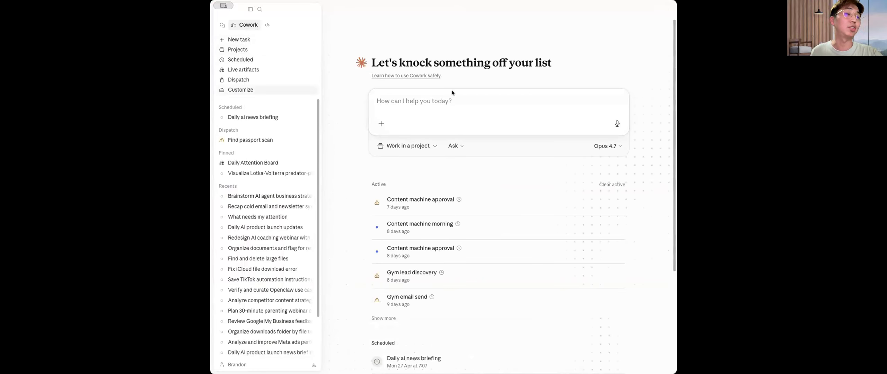
pyautogui.click(221, 25)
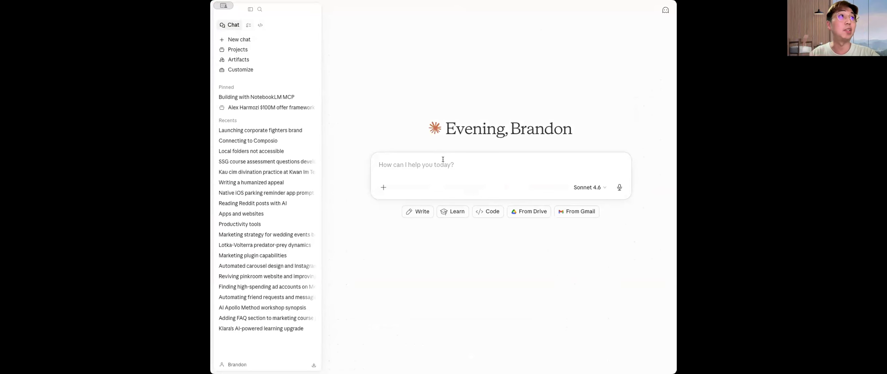
pyautogui.click(247, 25)
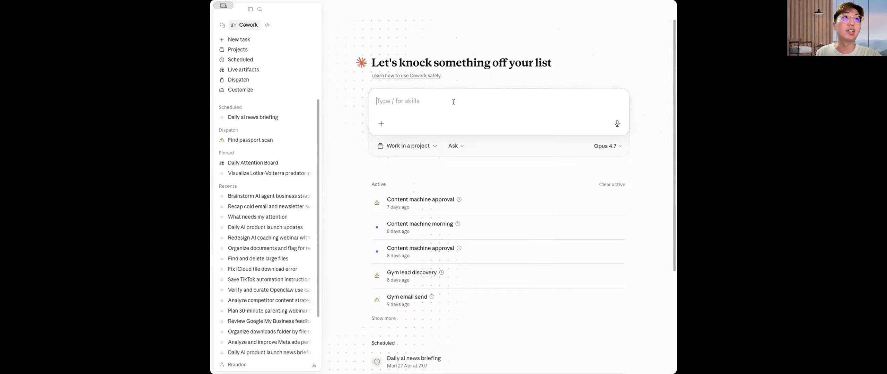
# - Look through the connectors available to the task, open connector management, and view the Gmail connector's tool permissions
pyautogui.click(381, 124)
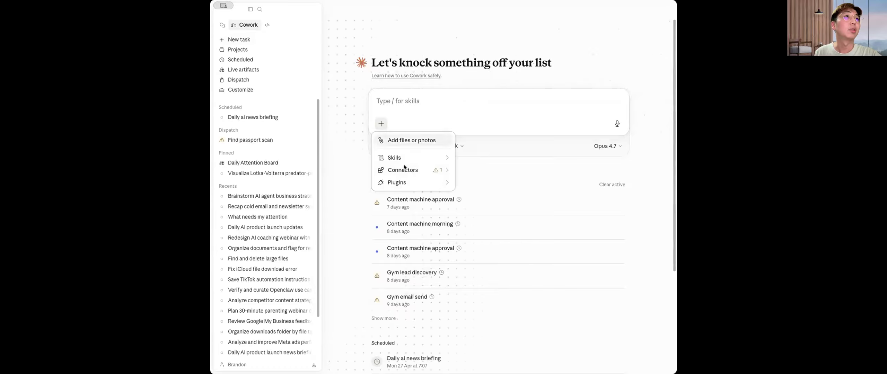
pyautogui.moveTo(406, 158)
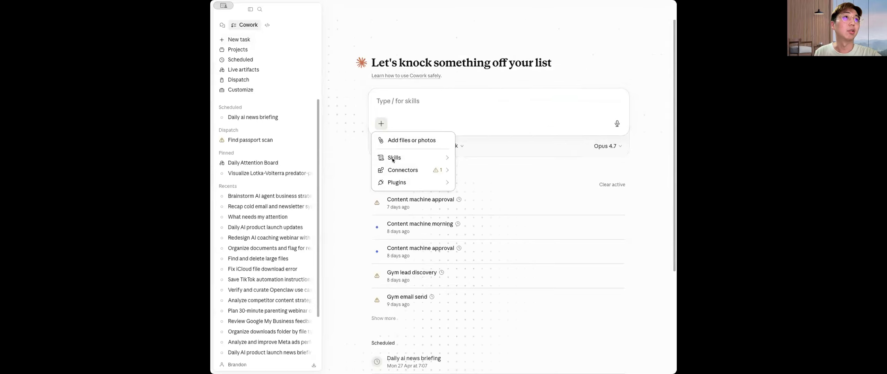
pyautogui.moveTo(416, 169)
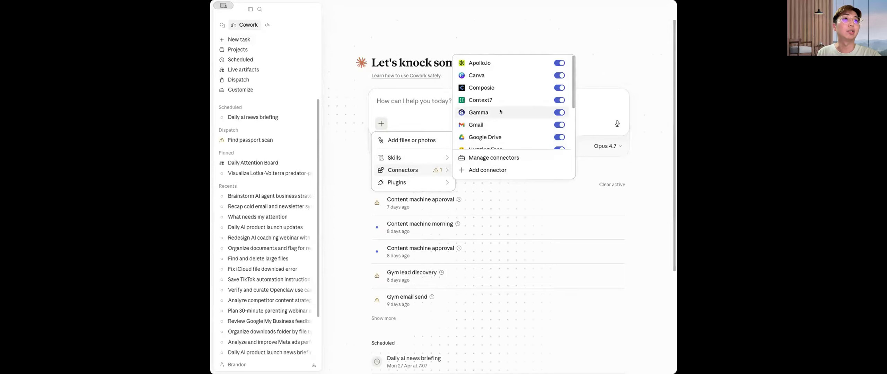
pyautogui.scroll(-5, 500, 111)
pyautogui.scroll(5, 499, 113)
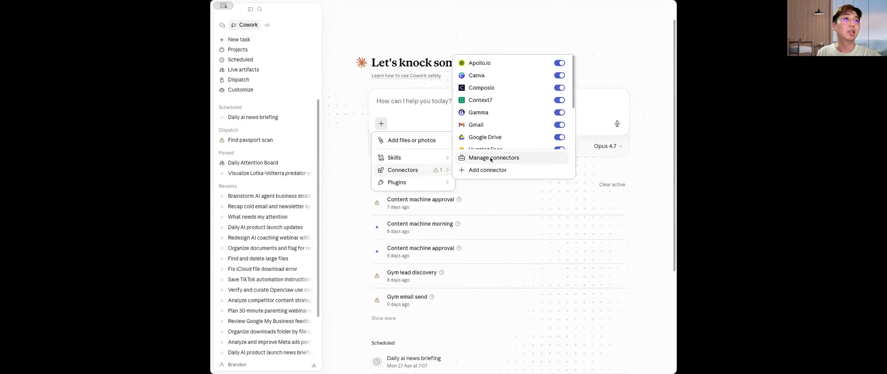
pyautogui.click(491, 158)
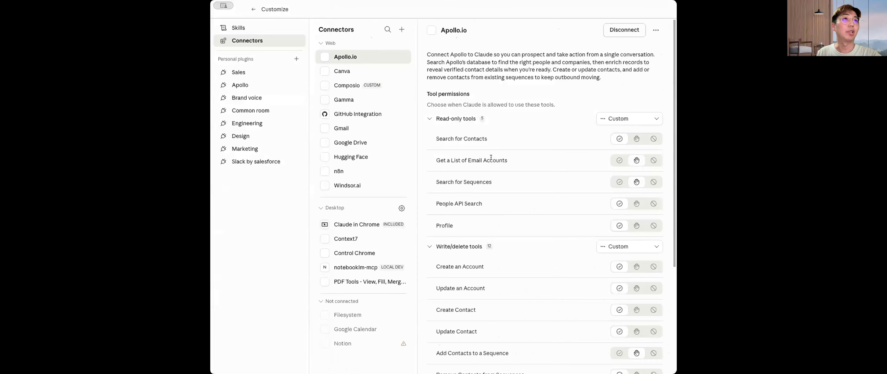
pyautogui.click(362, 128)
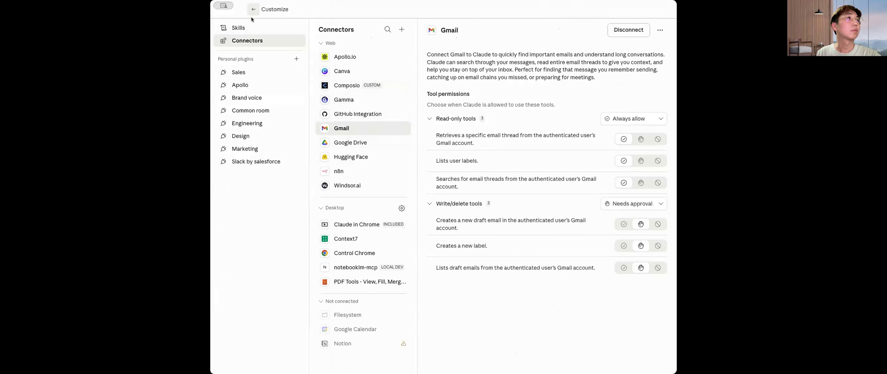
# - View the descriptions of the curriculum-planner and skill-creator personal skills
pyautogui.click(243, 28)
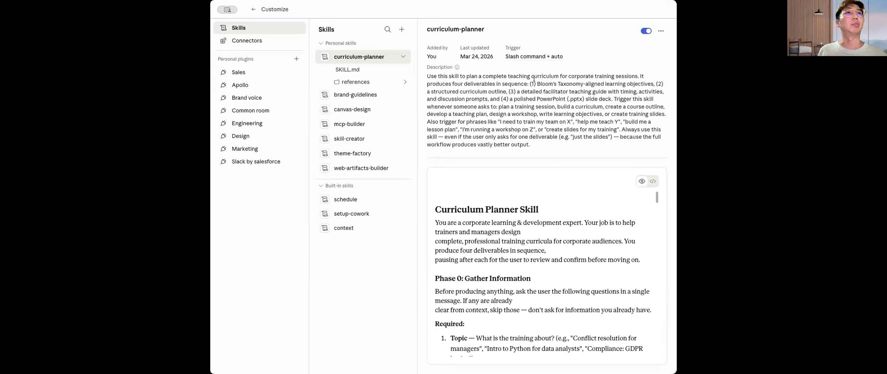
pyautogui.moveTo(536, 84); pyautogui.dragTo(566, 99)
pyautogui.click(565, 95)
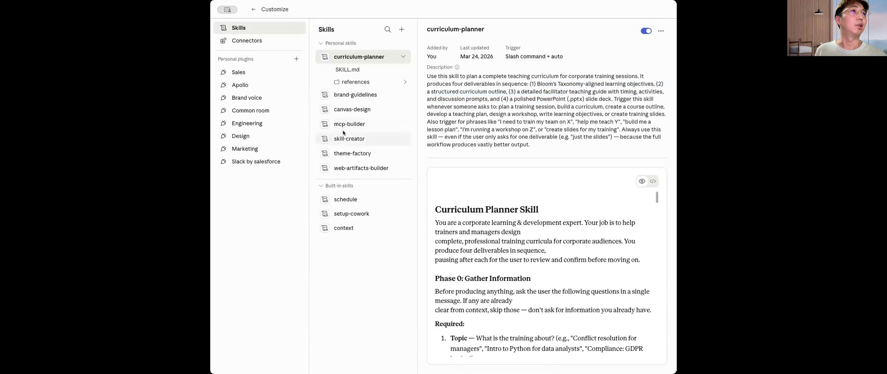
pyautogui.click(349, 139)
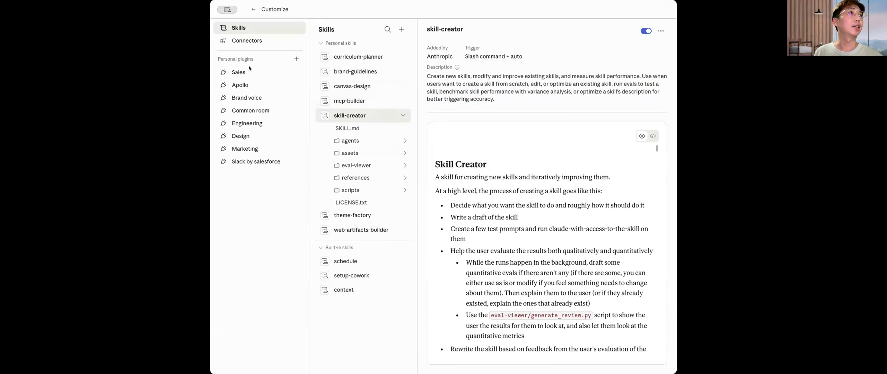
# - View the Composio custom connector's permissions, browse the connector directory, and close the directory
pyautogui.click(247, 41)
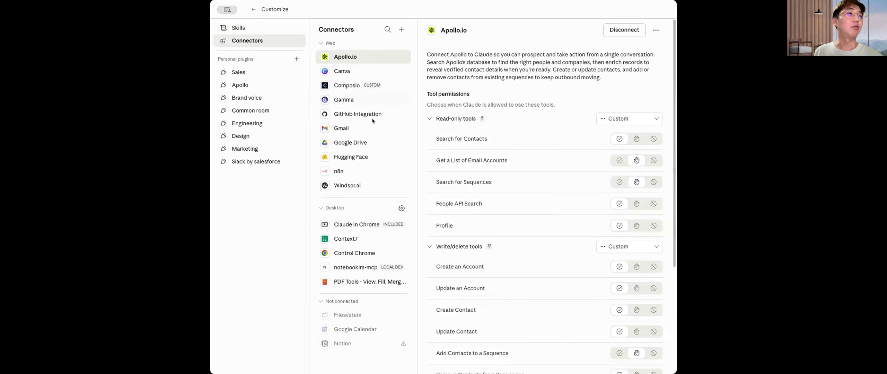
pyautogui.click(349, 87)
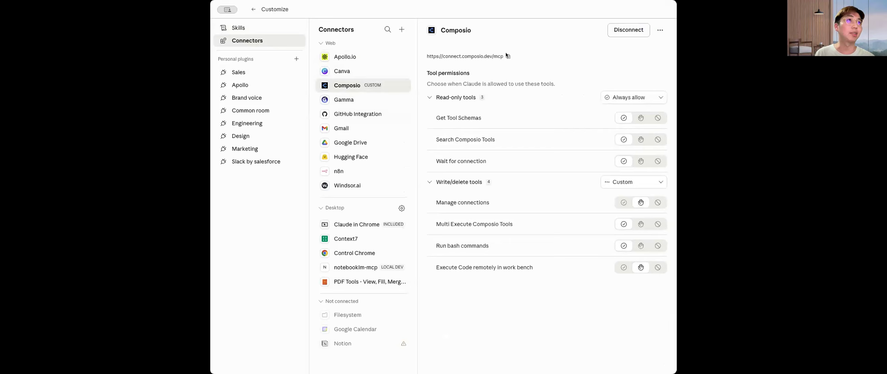
pyautogui.click(401, 29)
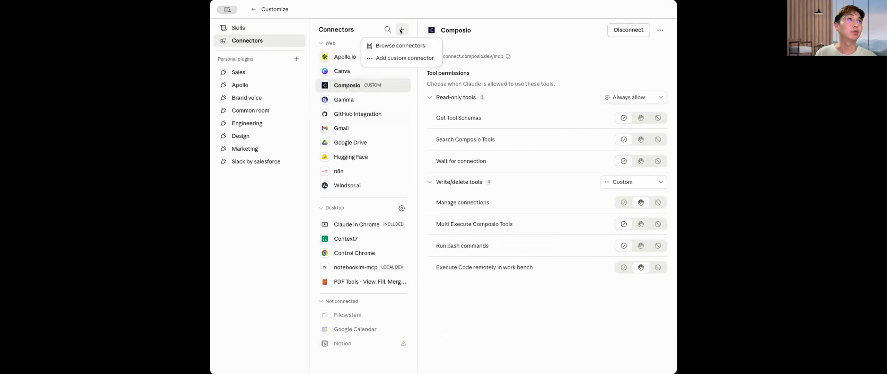
pyautogui.click(400, 46)
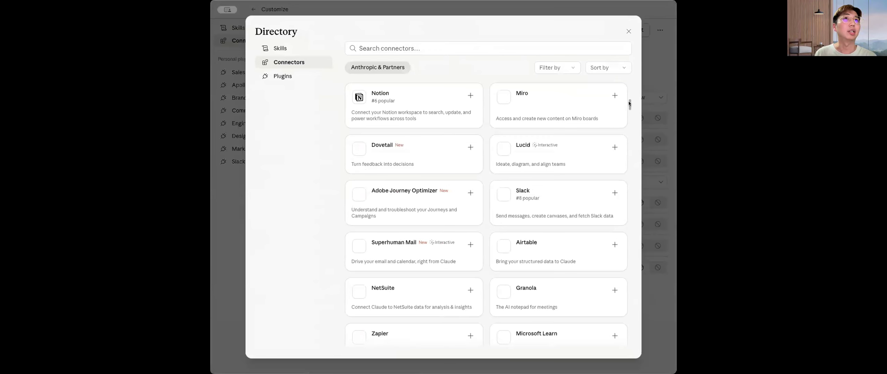
pyautogui.moveTo(630, 104); pyautogui.dragTo(623, 51)
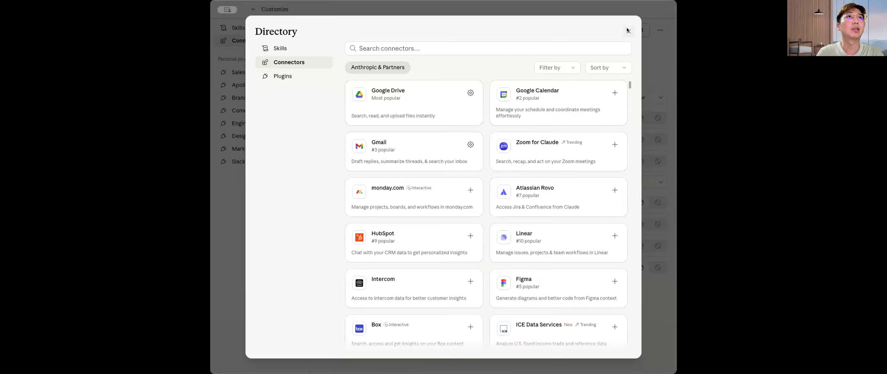
pyautogui.click(628, 31)
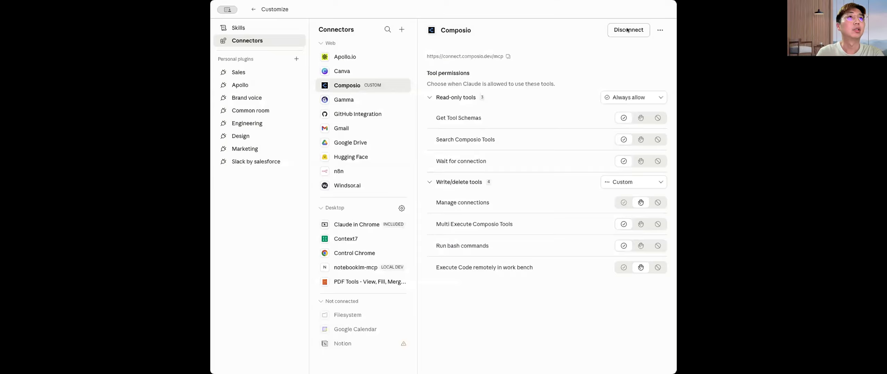
# - Leave the customization page and start a new Cowork project from scratch named "Prospect Research Assistant"
pyautogui.click(252, 9)
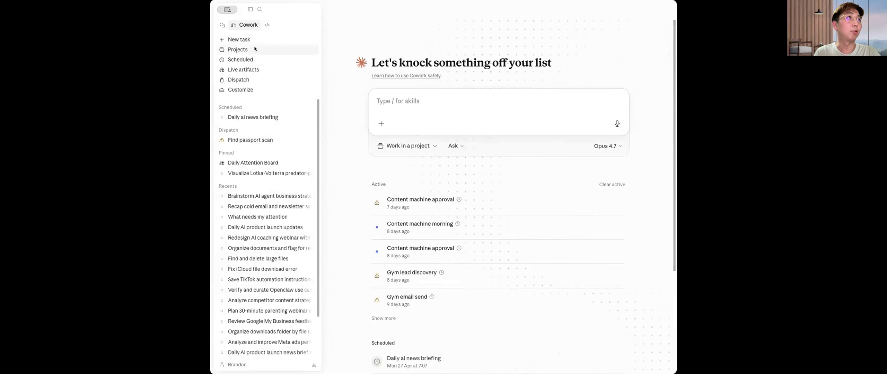
pyautogui.click(233, 50)
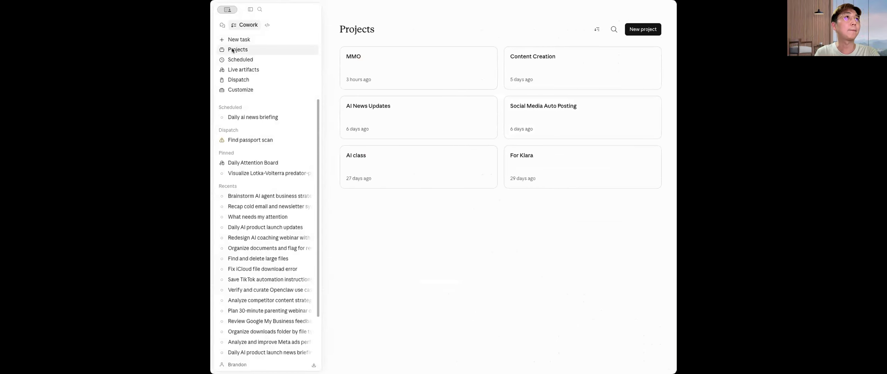
pyautogui.click(640, 30)
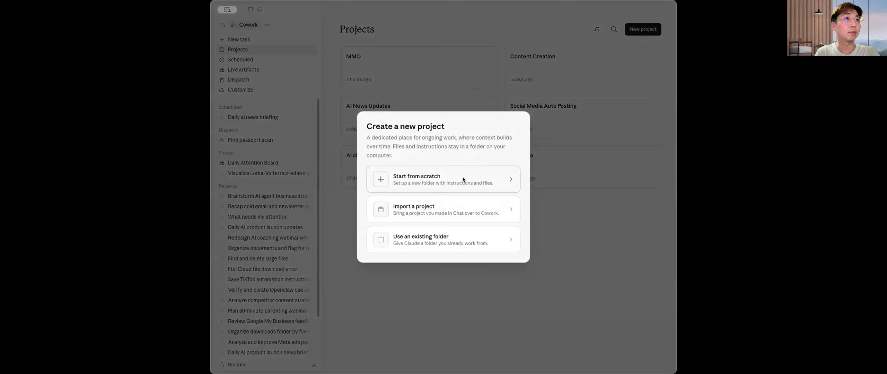
pyautogui.click(463, 180)
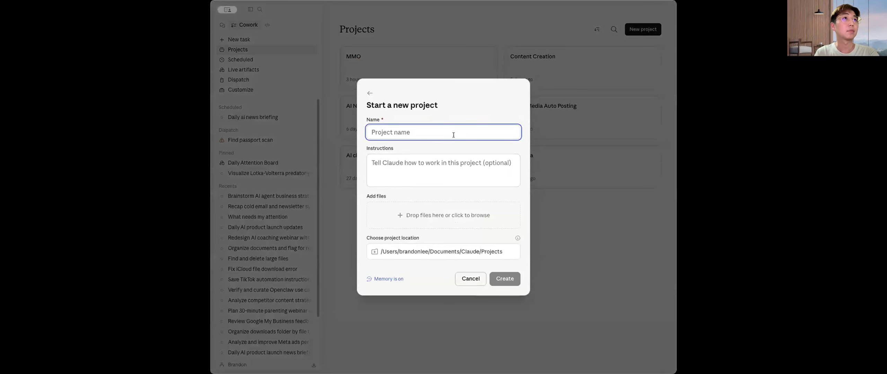
pyautogui.write('Prospect Researc')
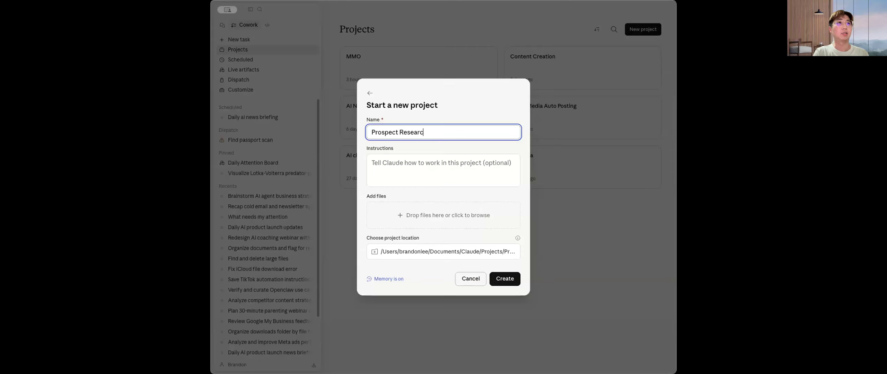
pyautogui.write('h Assistant')
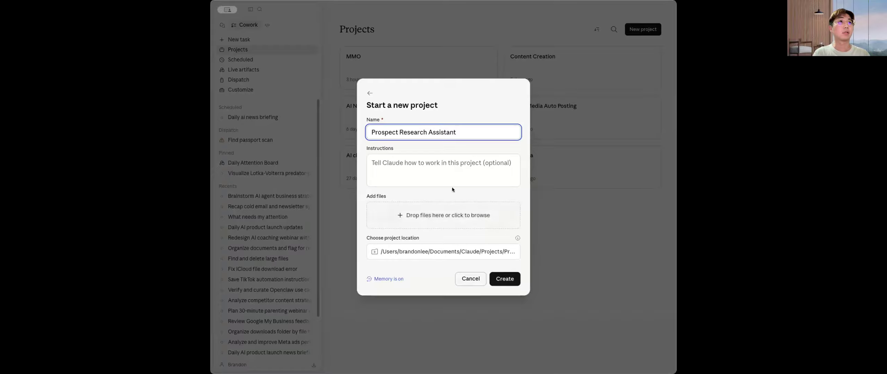
pyautogui.click(446, 163)
pyautogui.write('You a')
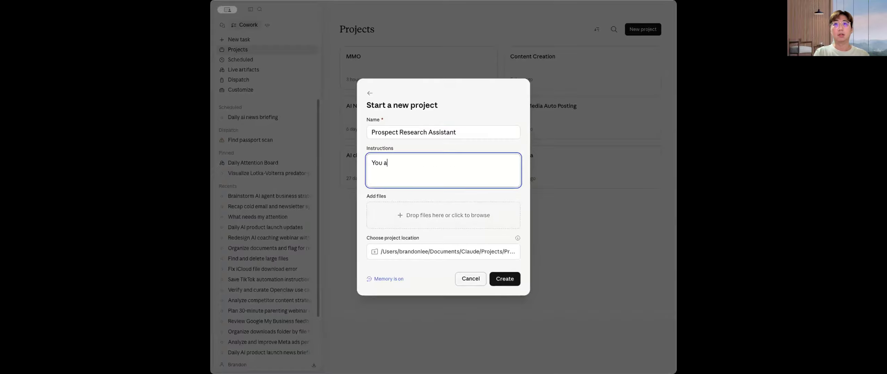
pyautogui.write('re my prospect')
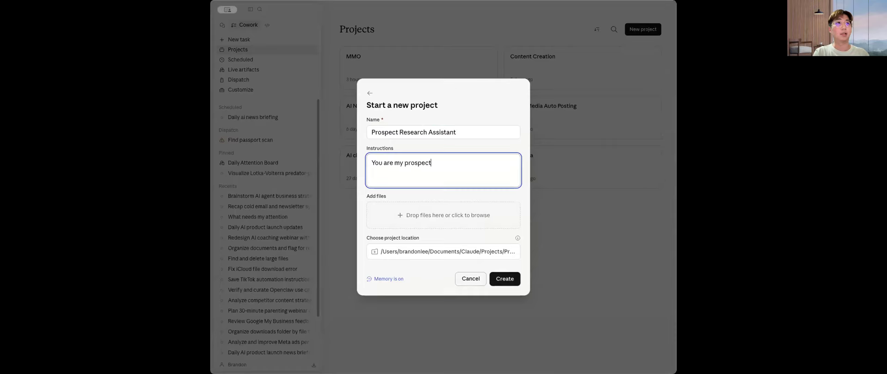
pyautogui.write(' research assistant.')
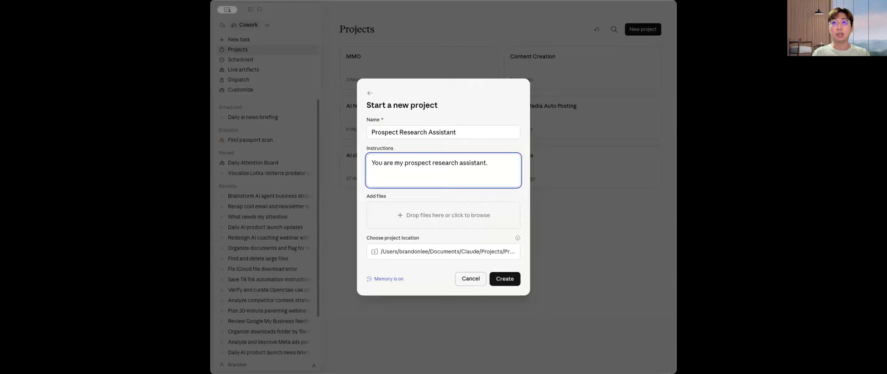
pyautogui.press('Return')
pyautogui.press('Return')
# - Set the project instructions to the prepared SG/MY small-business prospect research prompt for tuition centres in Tampines, count 5, and create the project
pyautogui.hotkey('ctrl', 'a')
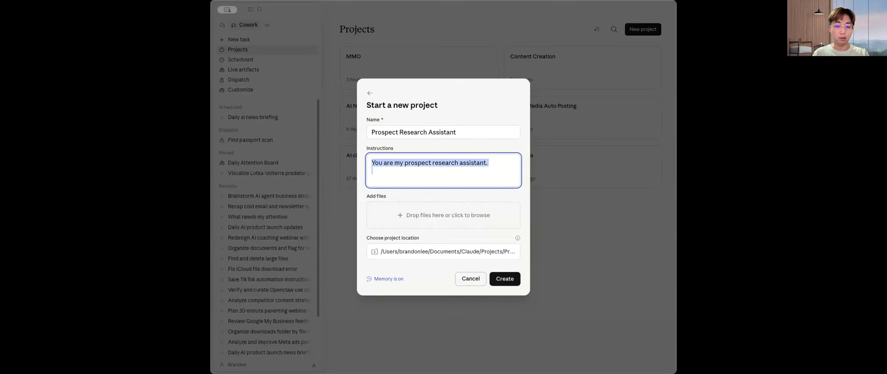
pyautogui.hotkey('ctrl', 'v')
pyautogui.press('Up')
pyautogui.press('Up')
pyautogui.press('Up')
pyautogui.press('Up')
pyautogui.press('Up')
pyautogui.press('Up')
pyautogui.press('Up')
pyautogui.press('Up')
pyautogui.press('Up')
pyautogui.press('Up')
pyautogui.press('Up')
pyautogui.press('Up')
pyautogui.press('Up')
pyautogui.press('Up')
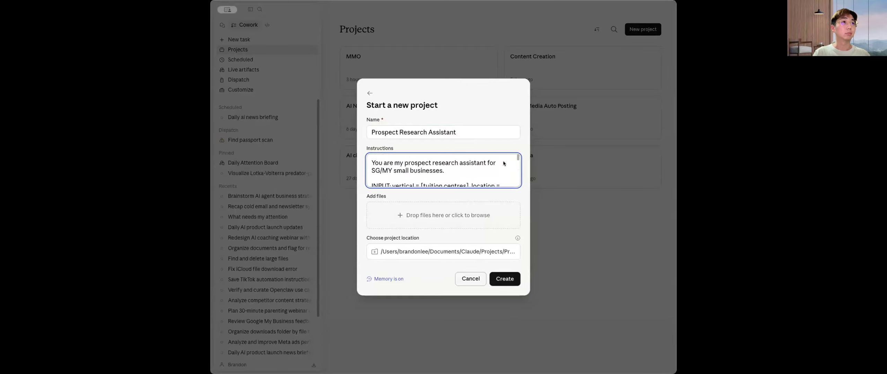
pyautogui.click(503, 280)
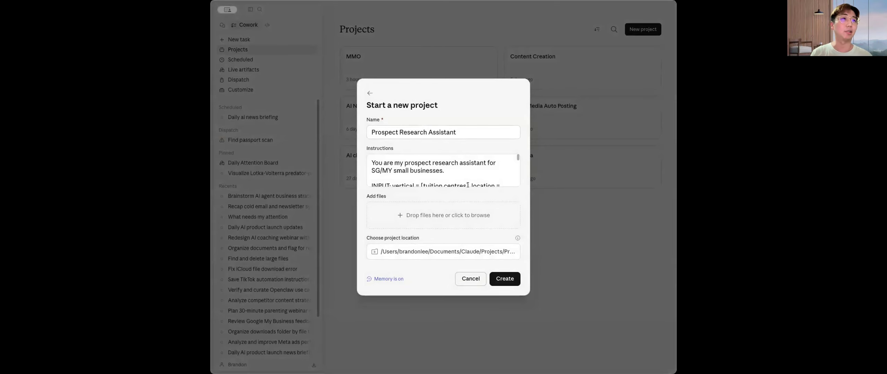
pyautogui.click(512, 275)
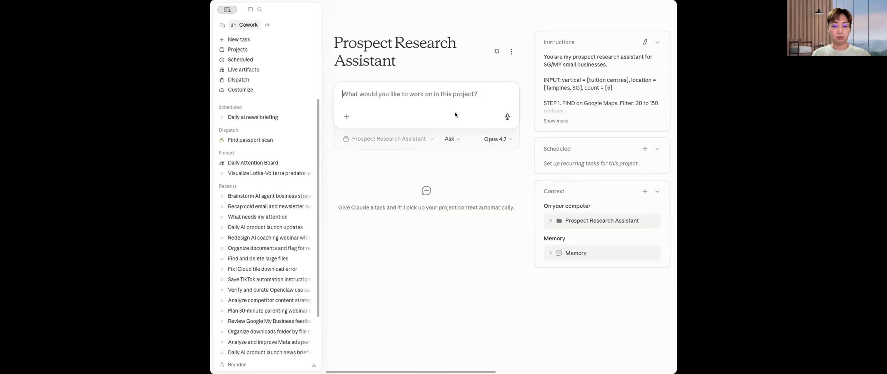
# - Submit the full SG/MY prospect research prompt, covering 5 tuition centres in Tampines, SG, as a task in the project
pyautogui.write('You are my prospect research assistant for SG/MY small businesses.  INPUT: vertical = [tuition centres], location = [Tampines, SG], count = [5]  STEP 1. FIND on Google Maps. Filter: 20 to 150 reviews,   1 to 3 branches, open, no franchises or HQ chains.  STEP 2. RESEARCH each across 5 layers:   Legal | Digital | Decision maker | Signals | Service fit   My menu: [LIST YOUR SERVICES]  STEP 3. OUTPUT a batch of mini-sheets, ranked A to D,   each with top 3 services to pitch and one opening hook.')
pyautogui.scroll(-2, 493, 183)
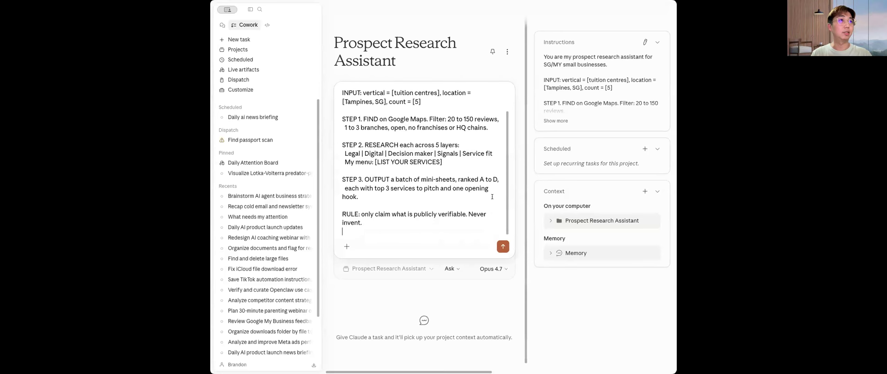
pyautogui.click(502, 244)
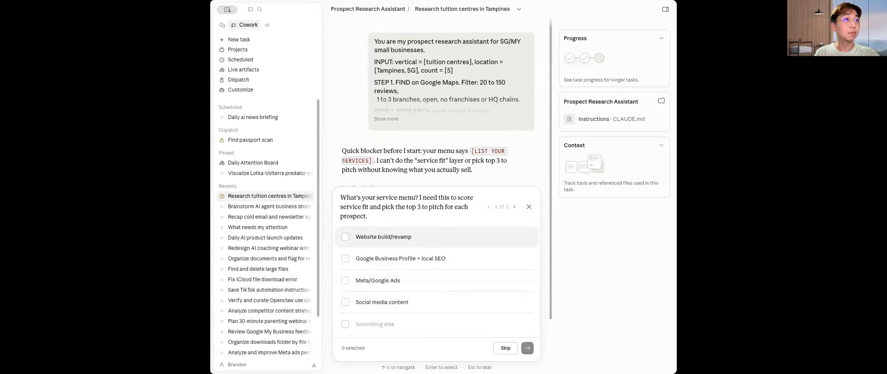
# - Answer the service menu question with Website build/revamp, Meta/Google Ads, Social media content and the custom entry "AI Chatbots, AI Voice Agents", and submit it
pyautogui.click(346, 237)
pyautogui.click(345, 259)
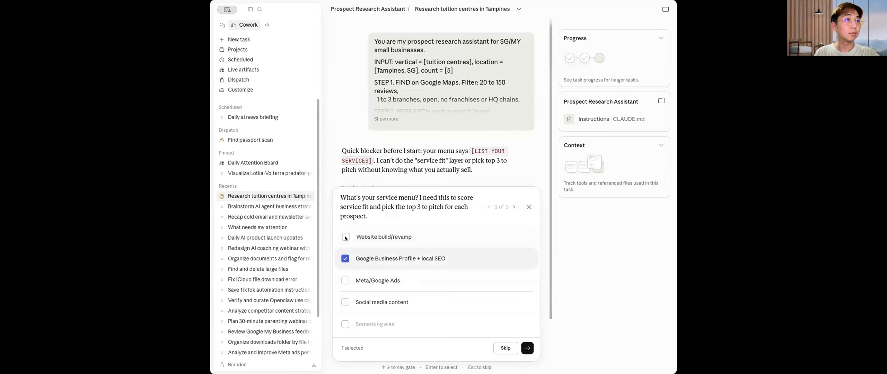
pyautogui.click(345, 280)
pyautogui.click(345, 303)
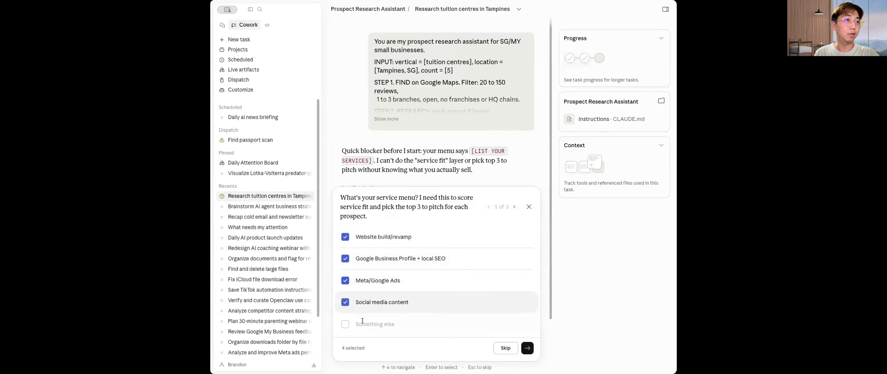
pyautogui.click(362, 321)
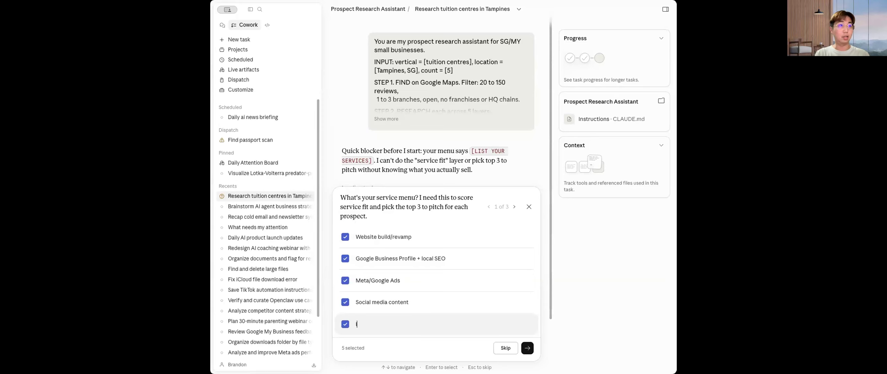
pyautogui.write('AI CHat')
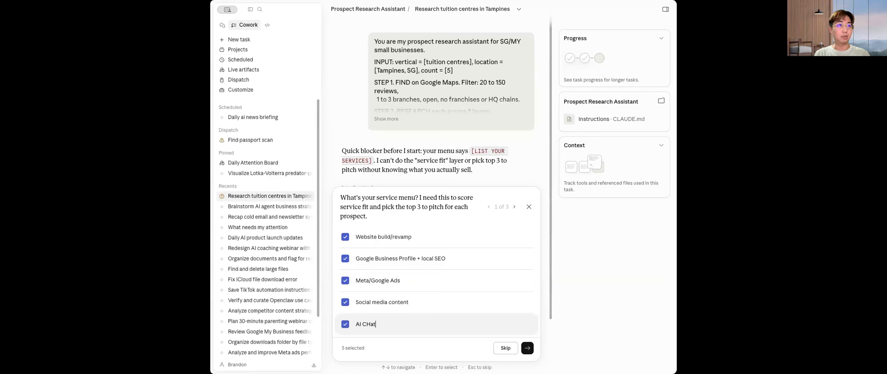
pyautogui.write('hatbbots,')
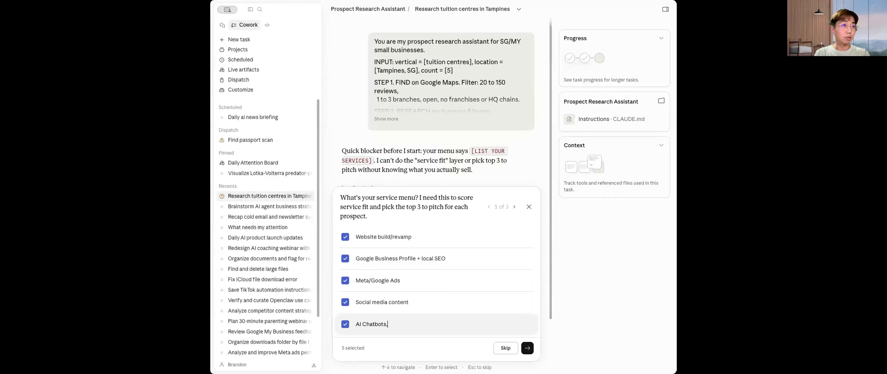
pyautogui.write(' AI V')
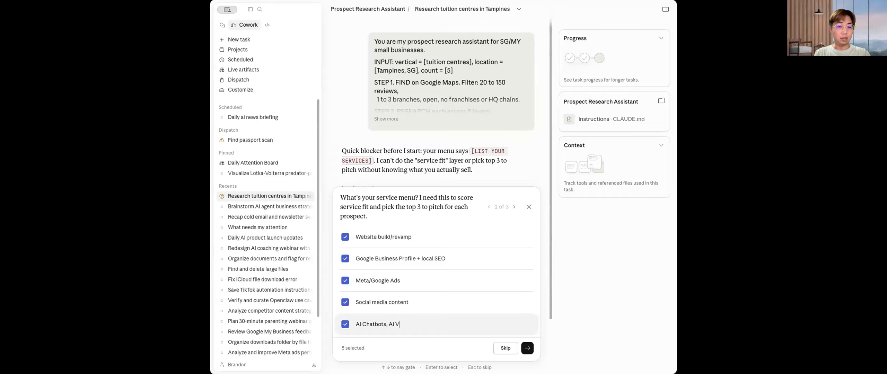
pyautogui.write('oioice Agents')
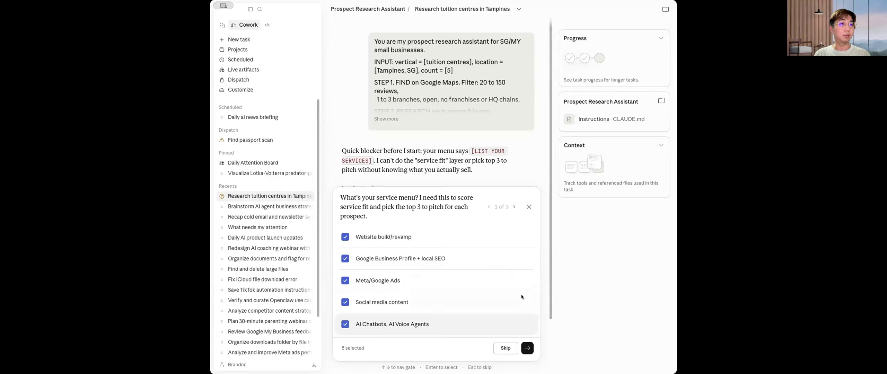
pyautogui.click(345, 259)
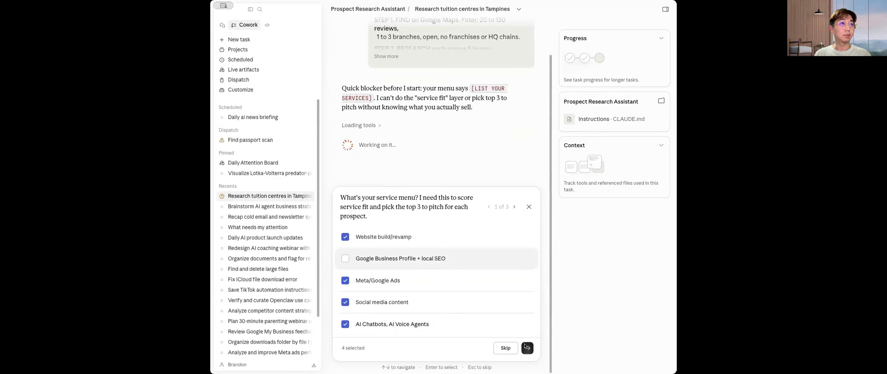
pyautogui.click(525, 346)
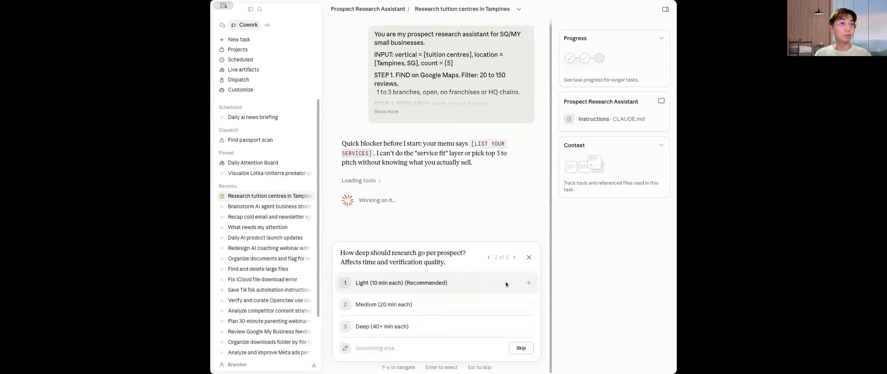
# - Choose Light (10 min each) as the research depth and Markdown in chat as the output format
pyautogui.click(515, 284)
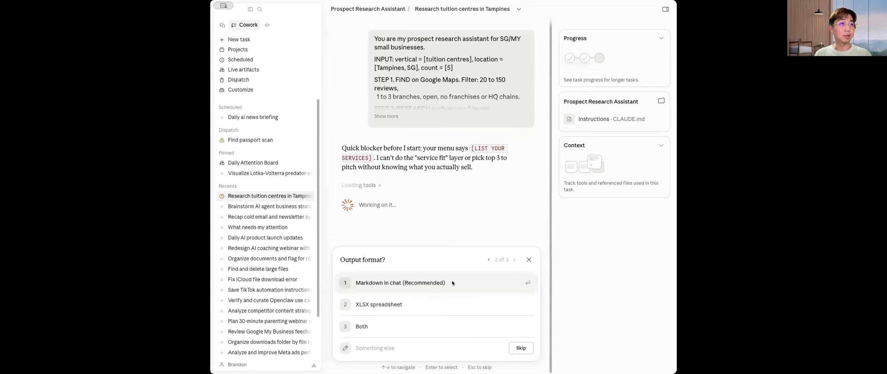
pyautogui.click(452, 283)
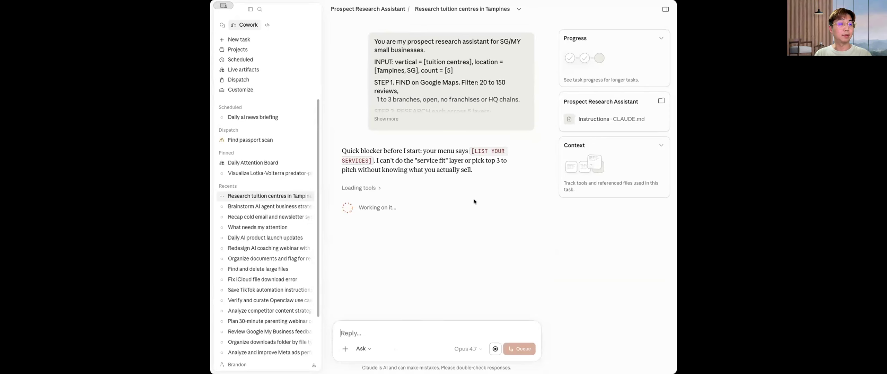
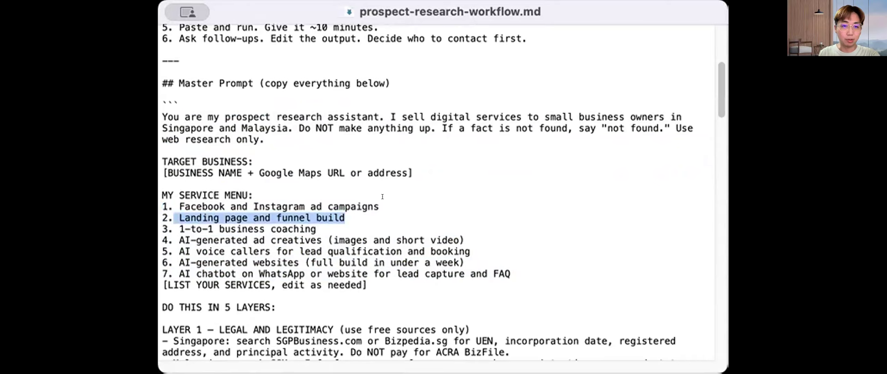
# - Examine the numbered service menu and the introduction of the master prompt in prospect-research-workflow.md
pyautogui.click(380, 206)
pyautogui.moveTo(511, 273); pyautogui.dragTo(160, 199)
pyautogui.click(160, 198)
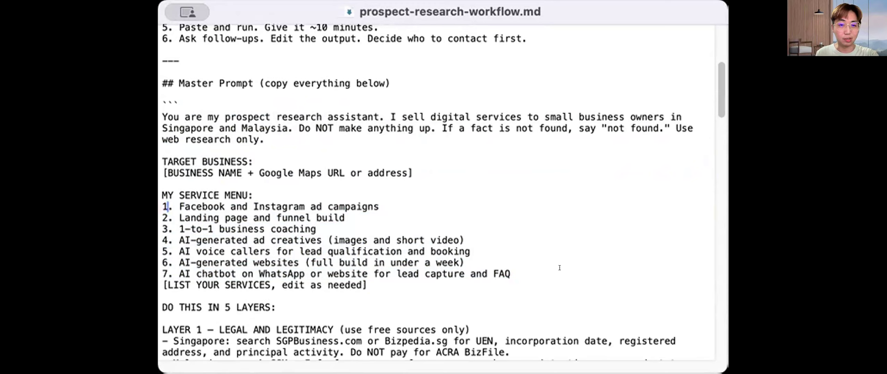
pyautogui.moveTo(512, 274); pyautogui.dragTo(159, 211)
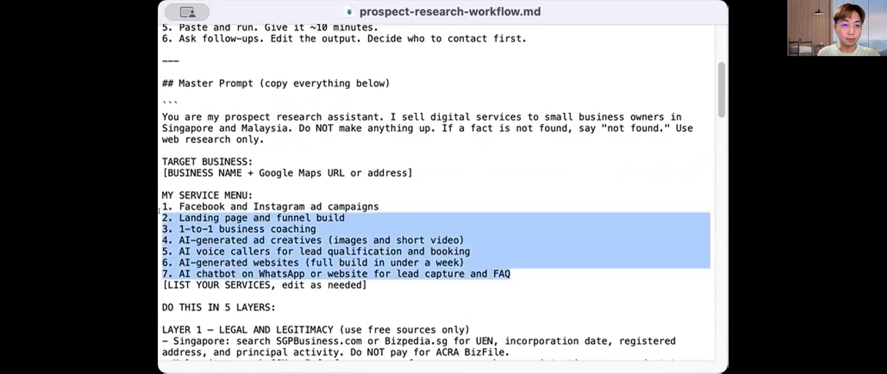
pyautogui.click(476, 182)
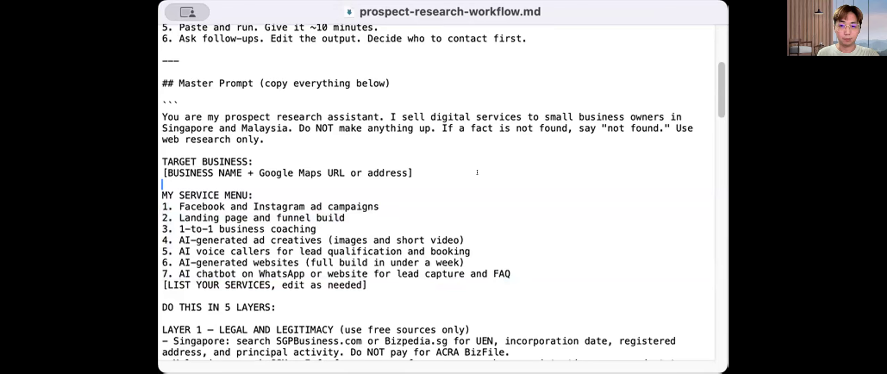
pyautogui.click(574, 135)
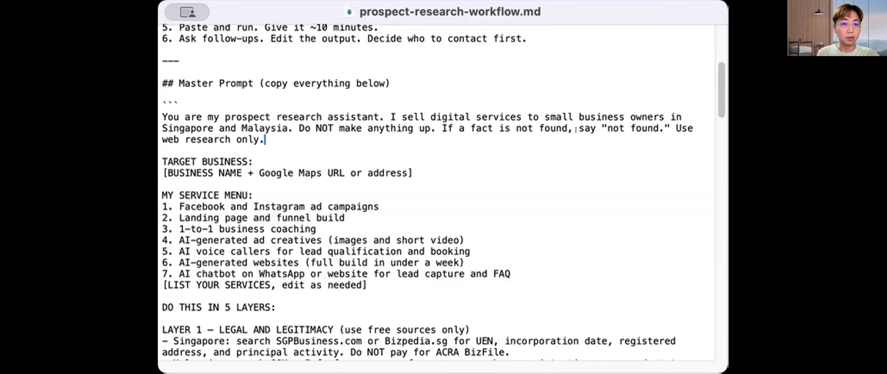
# - Replace the placeholder in the brackets under TARGET BUSINESS with "TUITION CENTRES, SINGAPORE"
pyautogui.scroll(1, 574, 134)
pyautogui.click(255, 160)
pyautogui.click(201, 170)
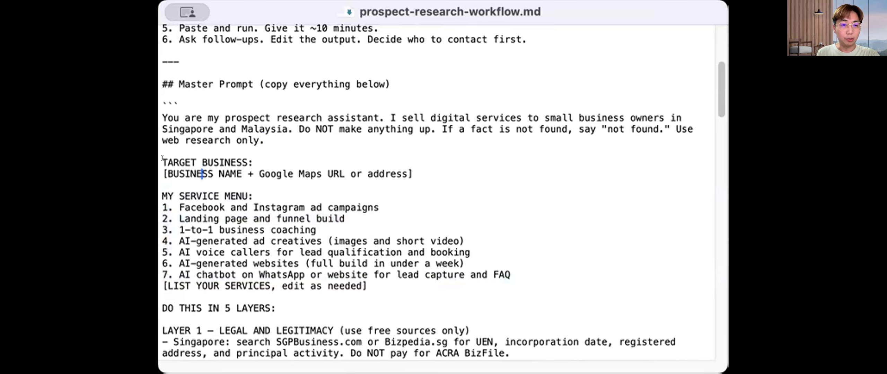
pyautogui.moveTo(167, 174); pyautogui.dragTo(232, 169)
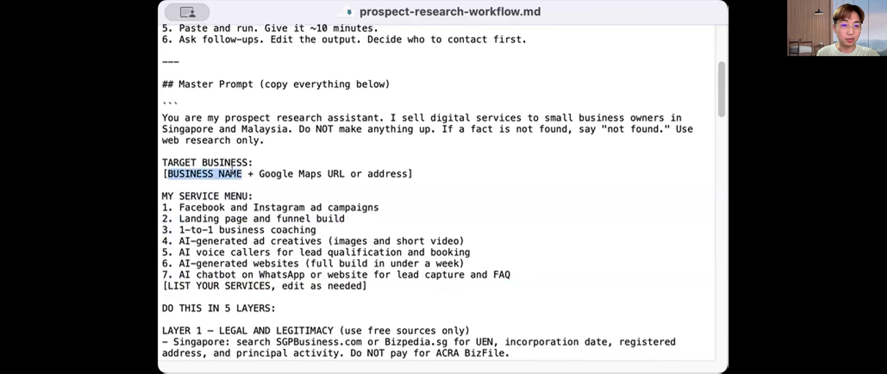
pyautogui.click(242, 170)
pyautogui.click(340, 170)
pyautogui.moveTo(407, 173); pyautogui.dragTo(162, 168)
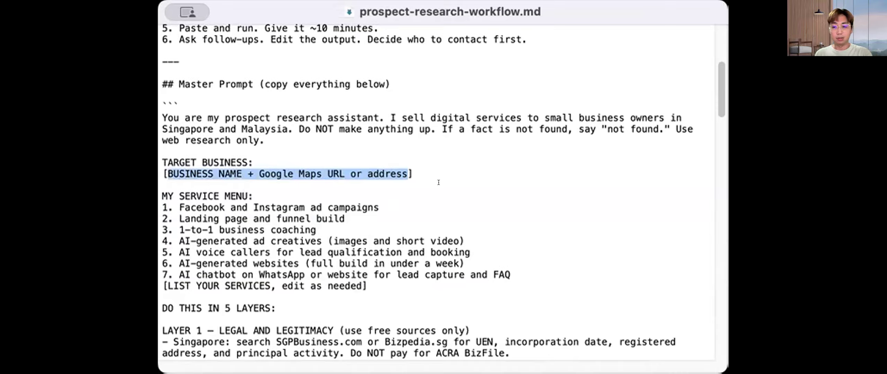
pyautogui.press('BackSpace')
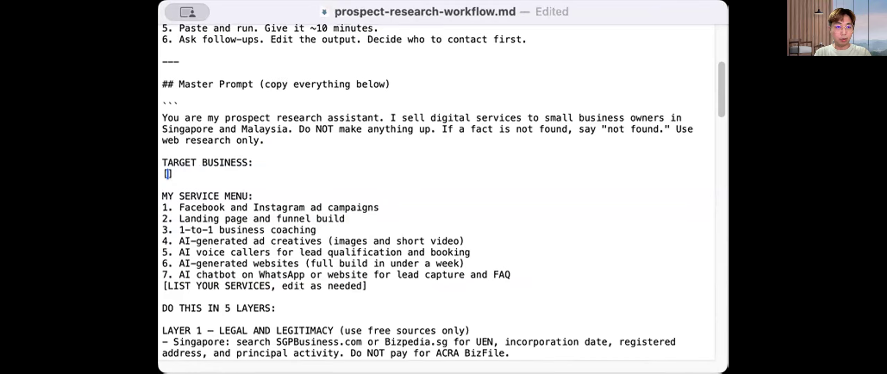
pyautogui.write('TUITION CE')
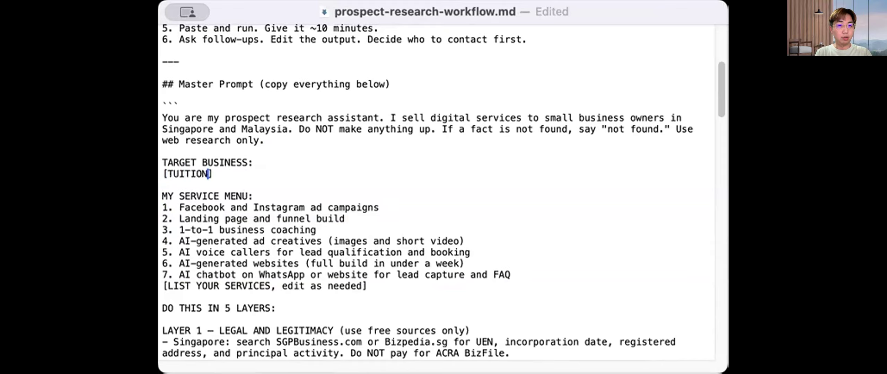
pyautogui.write('NTRES')
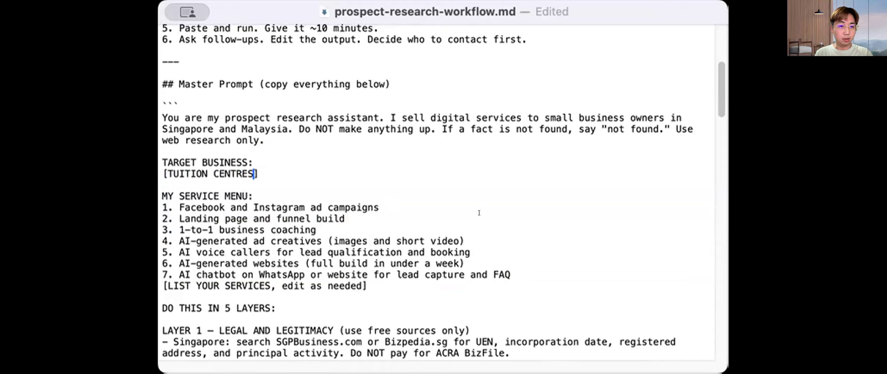
pyautogui.write(', SINGAPORE')
pyautogui.press('Down')
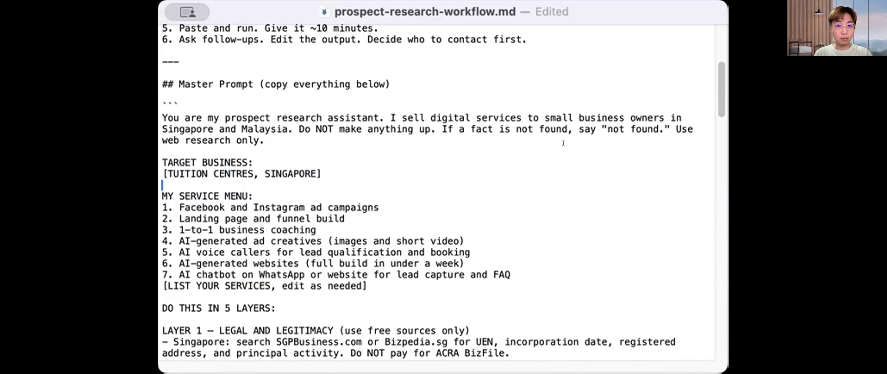
# - Read through the Layer 1 legal and legitimacy and Layer 2 digital footprint sections of the master prompt
pyautogui.scroll(-1, 617, 142)
pyautogui.scroll(-10, 618, 142)
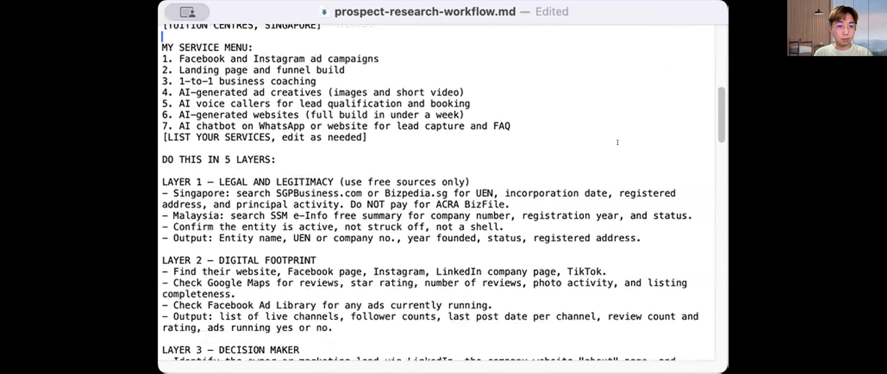
pyautogui.scroll(-3, 618, 143)
pyautogui.click(631, 154)
pyautogui.click(277, 142)
pyautogui.click(219, 143)
pyautogui.click(505, 165)
pyautogui.click(510, 165)
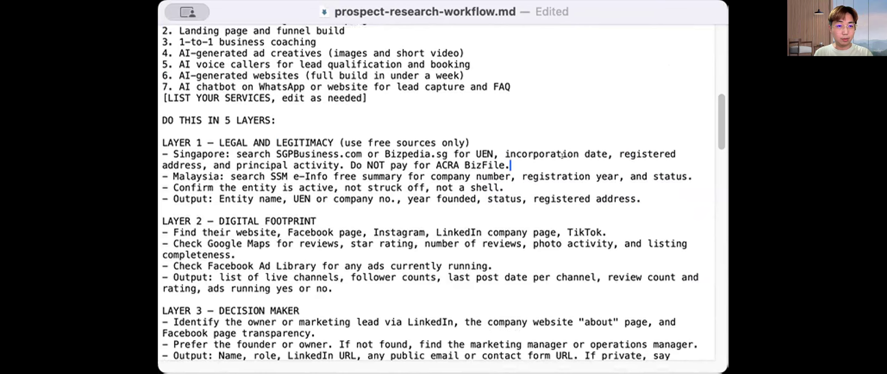
pyautogui.scroll(-3, 381, 173)
pyautogui.click(311, 180)
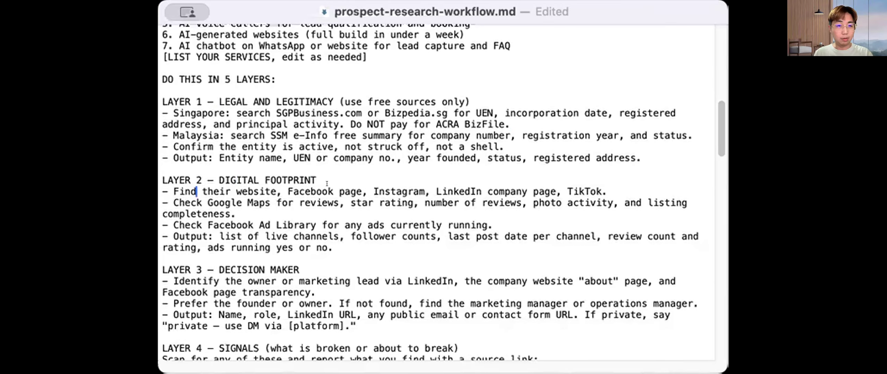
pyautogui.scroll(-1, 196, 186)
pyautogui.click(241, 183)
pyautogui.click(391, 183)
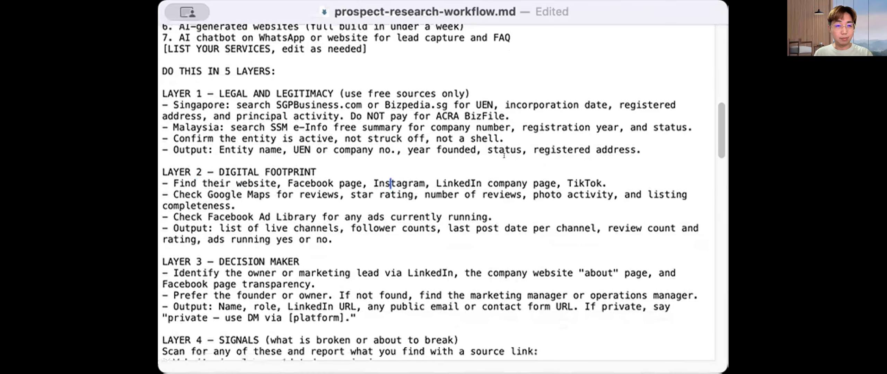
# - Read Layers 3 to 5 on decision maker, signals and service fit, and continue through the output format to the file's end
pyautogui.scroll(-3, 485, 163)
pyautogui.scroll(-3, 559, 143)
pyautogui.click(259, 192)
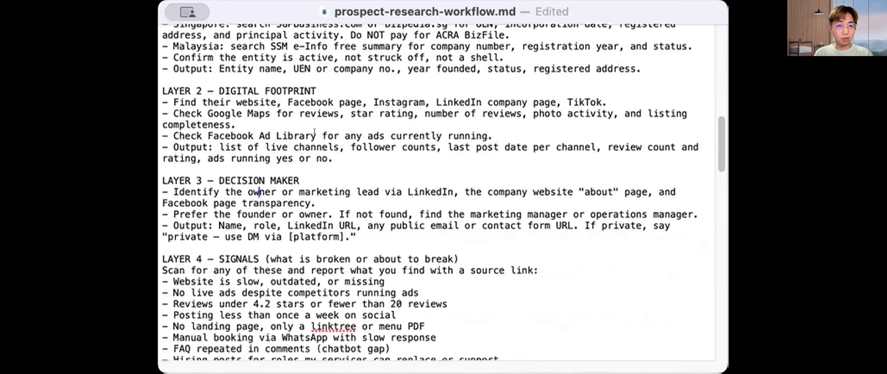
pyautogui.click(230, 181)
pyautogui.scroll(-3, 284, 196)
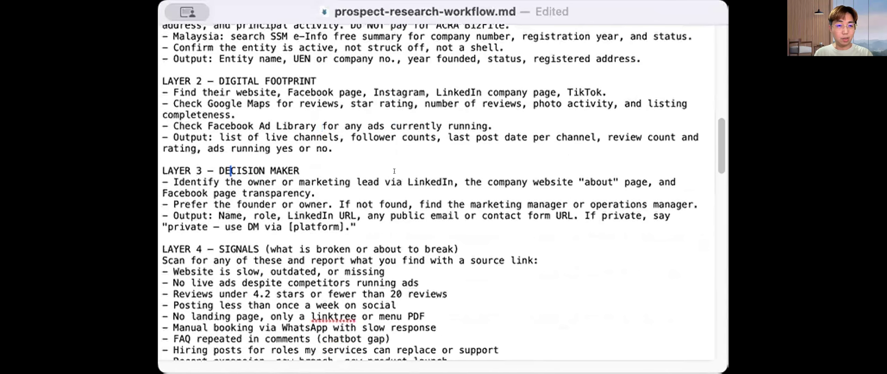
pyautogui.click(241, 208)
pyautogui.scroll(-6, 494, 169)
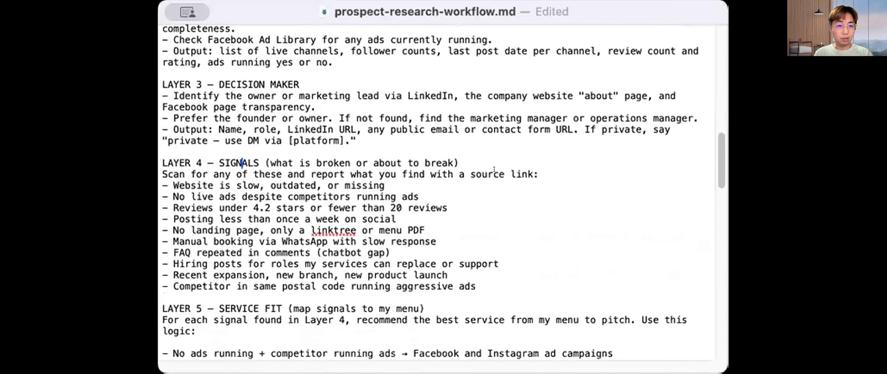
pyautogui.scroll(-10, 494, 169)
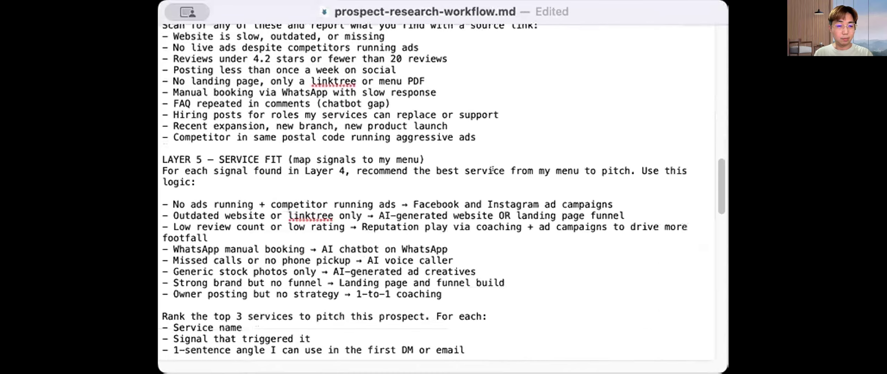
pyautogui.scroll(-6, 492, 169)
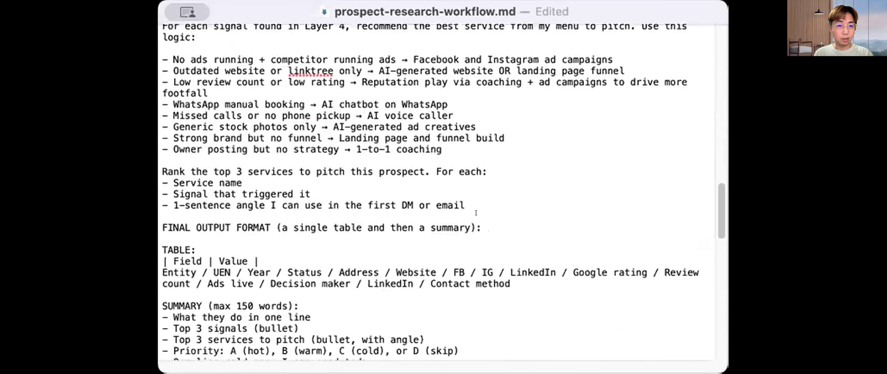
pyautogui.scroll(-20, 475, 213)
pyautogui.scroll(-20, 476, 213)
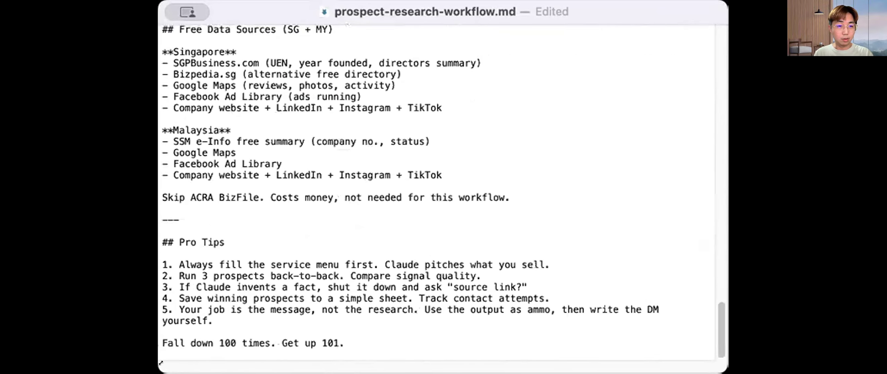
# - Select the workflow text upward from the end of the file to the Master Prompt's opening code fence, and switch away from the text editor
pyautogui.moveTo(411, 341); pyautogui.dragTo(163, 265)
pyautogui.click(287, 266)
pyautogui.moveTo(213, 322); pyautogui.dragTo(225, 30)
pyautogui.moveTo(243, 87); pyautogui.dragTo(159, 102)
pyautogui.scroll(5, 449, 252)
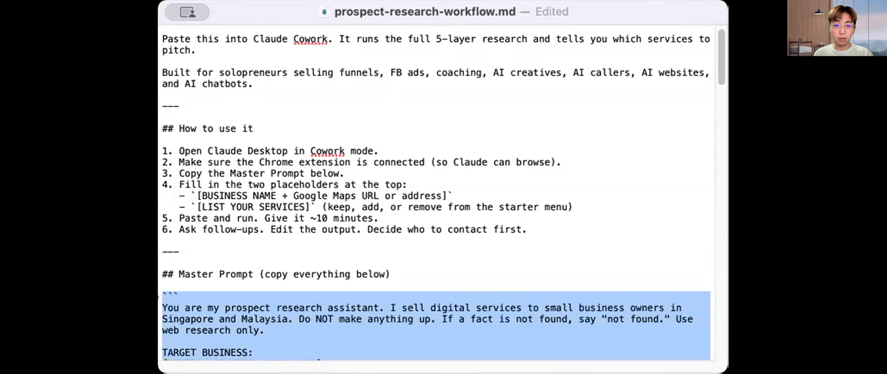
pyautogui.press('super+Tab')
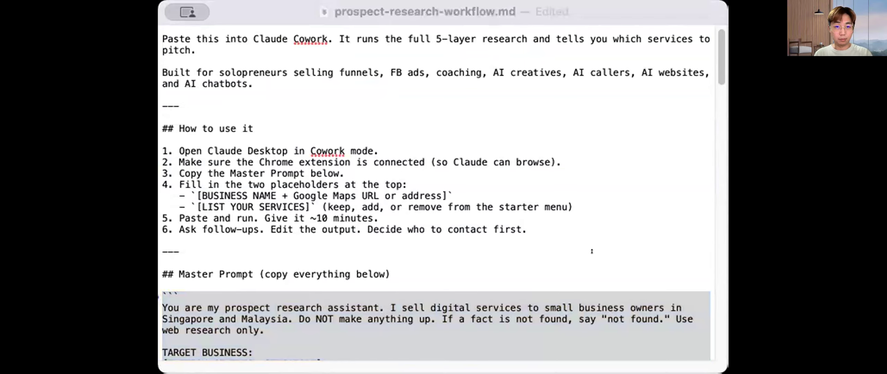
pyautogui.press('super+Tab')
pyautogui.click(381, 151)
pyautogui.press('super+a')
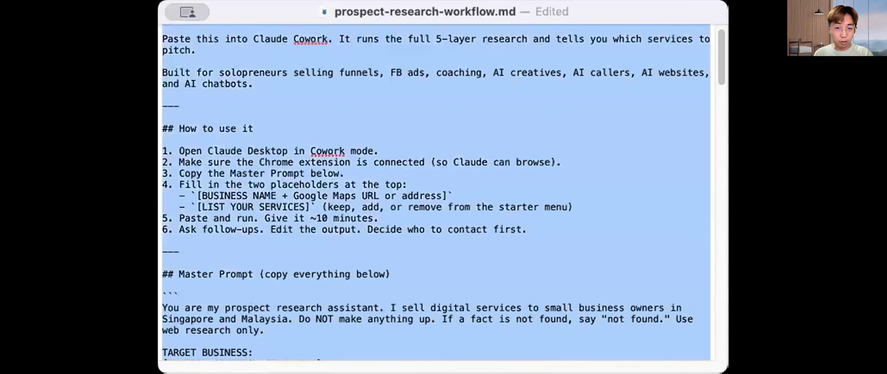
pyautogui.press('super+Tab')
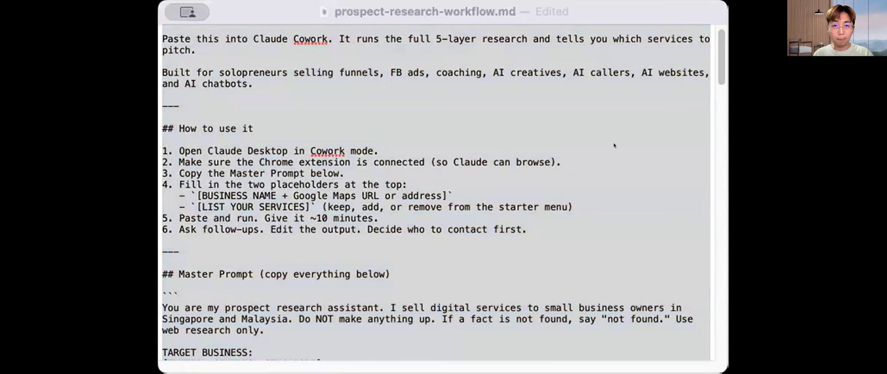
pyautogui.press('super+Tab')
pyautogui.click(561, 130)
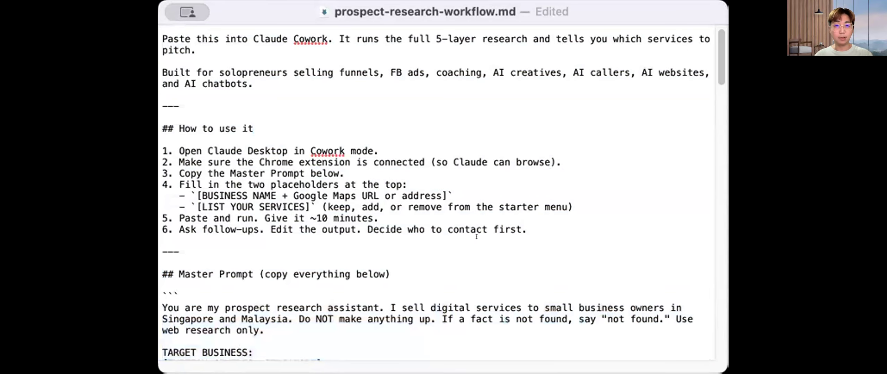
pyautogui.click(413, 150)
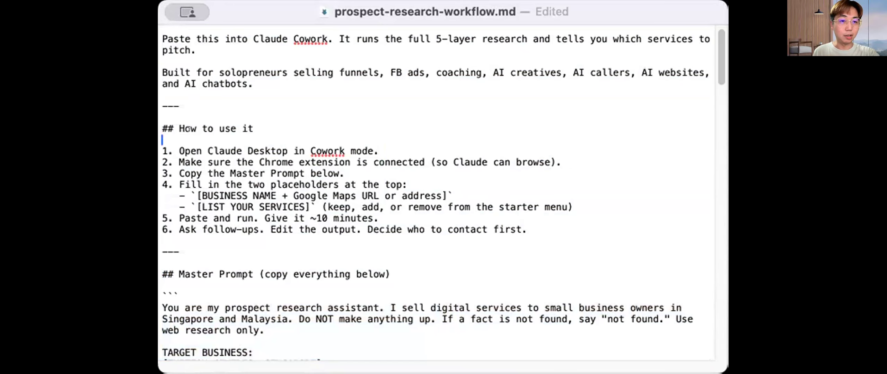
pyautogui.scroll(-6, 574, 170)
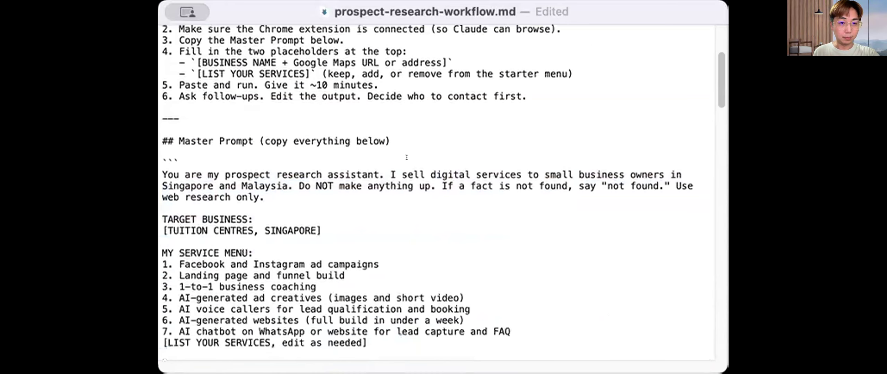
pyautogui.click(302, 127)
pyautogui.press('Down')
pyautogui.hotkey('alt', 'Right')
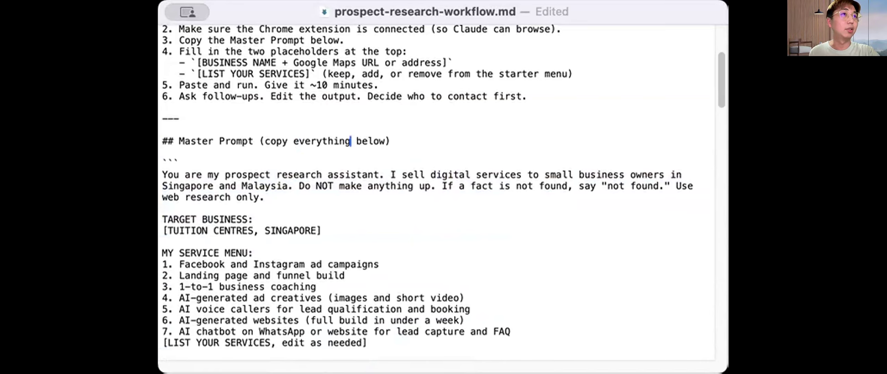
# - Switch to Claude Cowork and insert blank lines before and after the TARGET BUSINESS section of the pasted prompt
pyautogui.press('super+Tab')
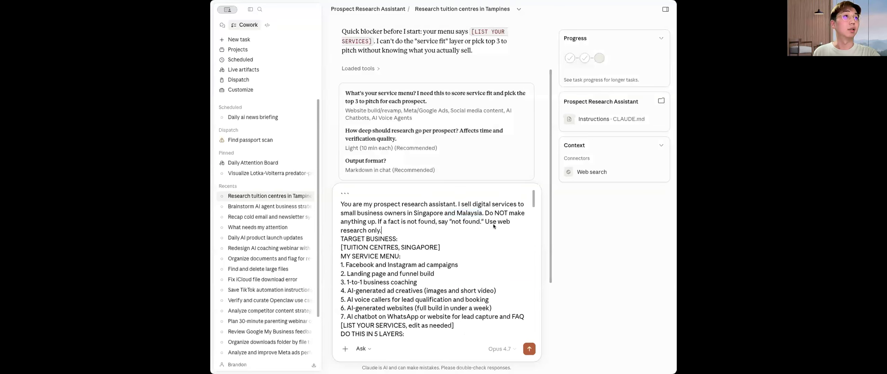
pyautogui.scroll(3, 496, 237)
pyautogui.scroll(-5, 496, 237)
pyautogui.scroll(5, 496, 238)
pyautogui.scroll(-10, 518, 153)
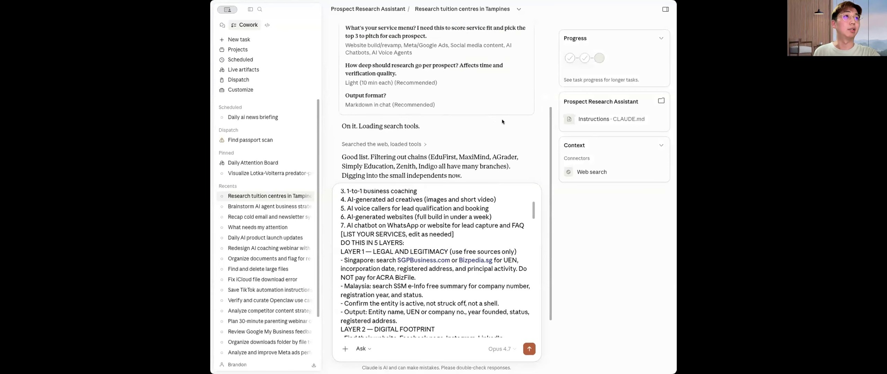
pyautogui.scroll(3, 507, 211)
pyautogui.click(432, 229)
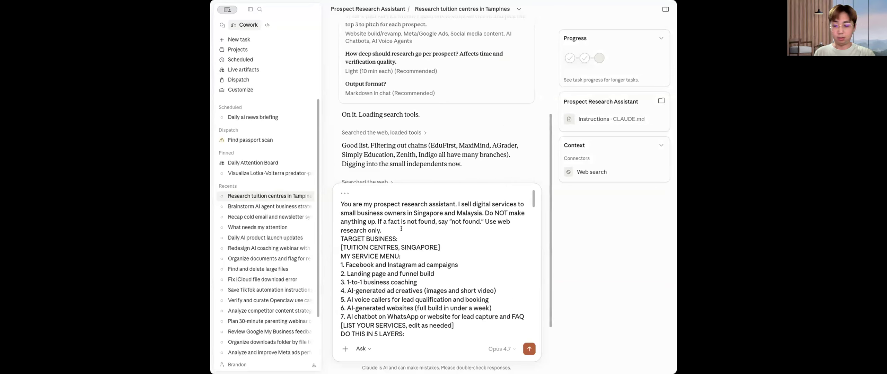
pyautogui.press('Return')
pyautogui.click(445, 249)
pyautogui.press('Return')
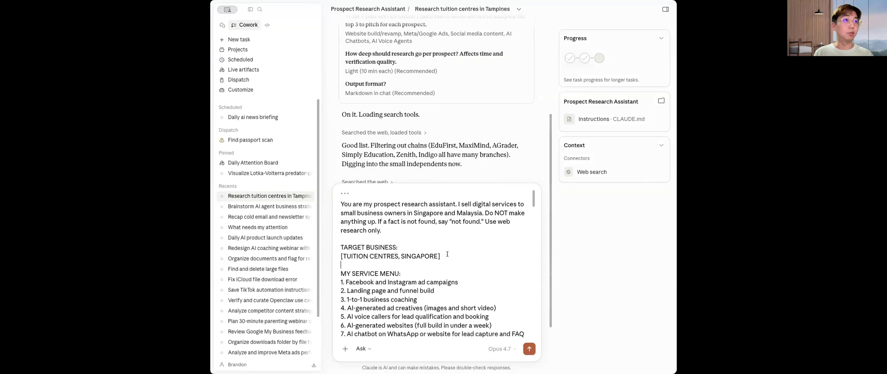
# - Delete services 1 to 4, 6 and 7 and the LIST YOUR SERVICES placeholder from MY SERVICE MENU in the prompt
pyautogui.scroll(-2, 478, 252)
pyautogui.scroll(-2, 480, 288)
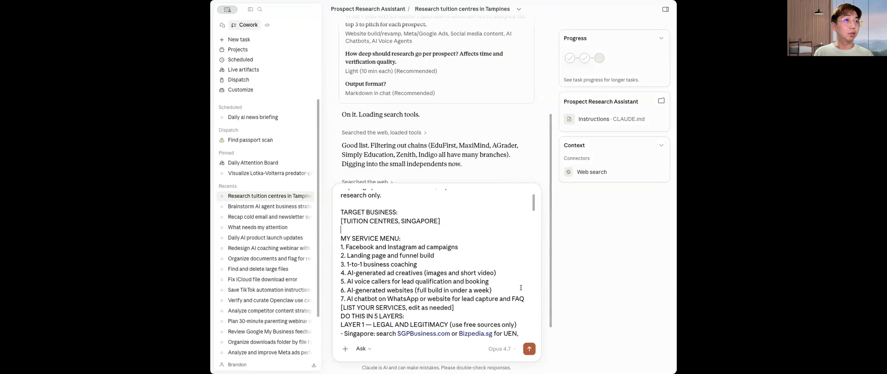
pyautogui.moveTo(509, 273); pyautogui.dragTo(337, 244)
pyautogui.press('BackSpace')
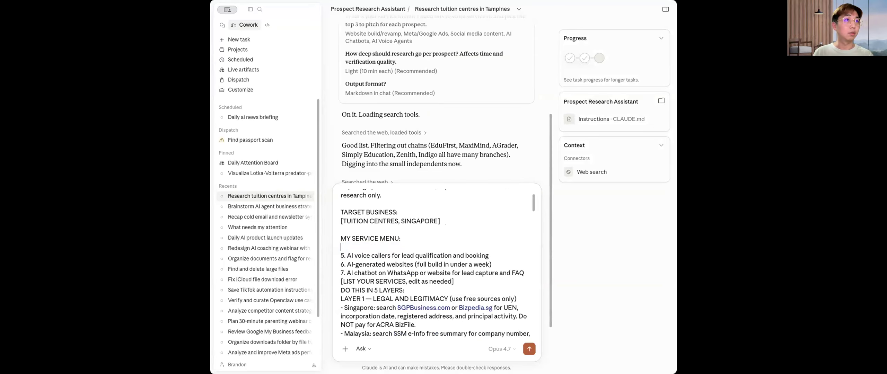
pyautogui.keyDown('shift'); pyautogui.click(361, 260); pyautogui.keyUp('shift')
pyautogui.press('BackSpace')
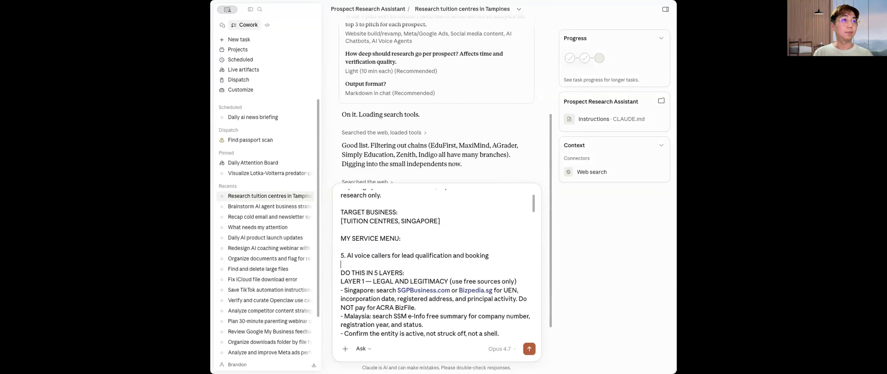
# - Add a blank line above DO THIS IN 5 LAYERS and strip the number from the AI voice callers service
pyautogui.press('Return')
pyautogui.click(347, 257)
pyautogui.press('BackSpace')
pyautogui.press('BackSpace')
pyautogui.press('BackSpace')
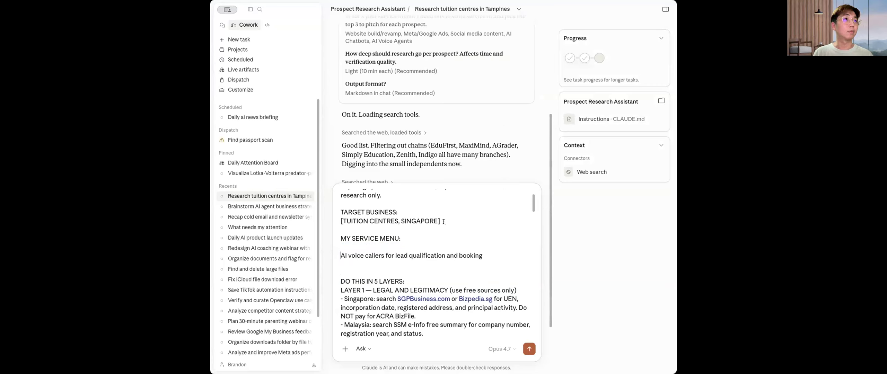
# - Remove "and Malaysia" from the prompt's introduction and delete the code fence at its start
pyautogui.scroll(2, 463, 233)
pyautogui.click(490, 220)
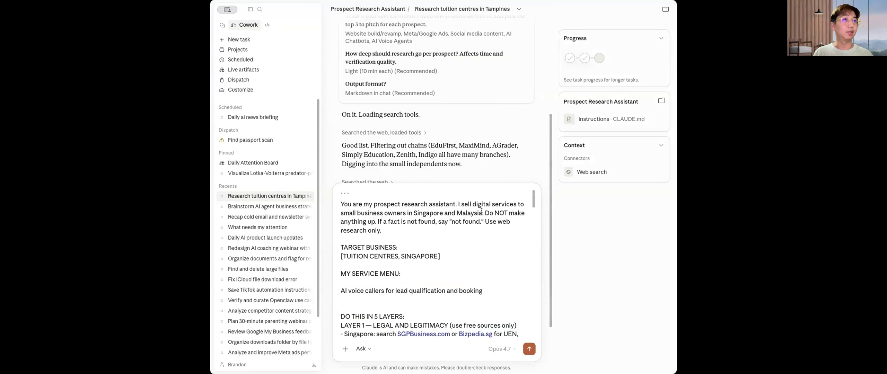
pyautogui.moveTo(482, 212); pyautogui.dragTo(444, 213)
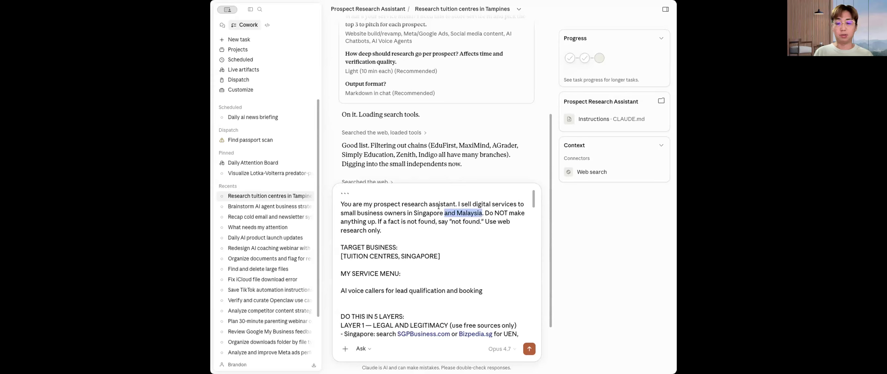
pyautogui.press('BackSpace')
pyautogui.press('Delete')
pyautogui.scroll(3, 375, 211)
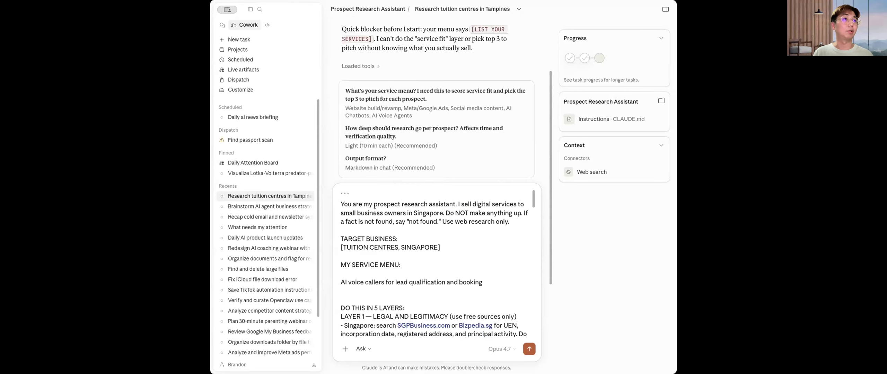
pyautogui.doubleClick(345, 194)
pyautogui.press('BackSpace')
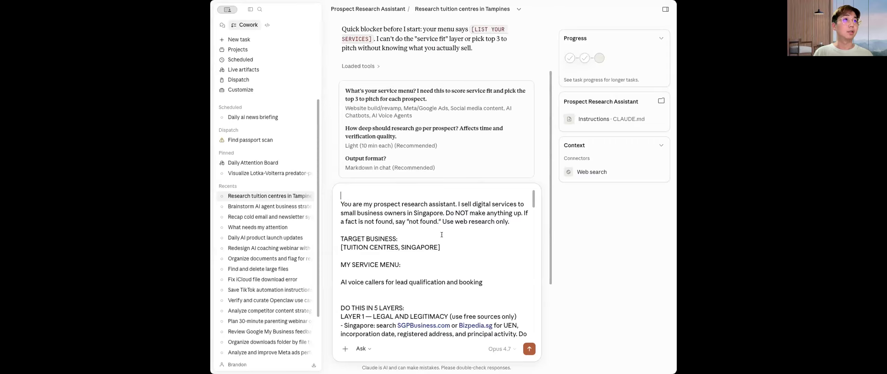
# - Check the rest of the prompt through the Pro Tips at its end, and send it to Claude
pyautogui.scroll(-5, 480, 244)
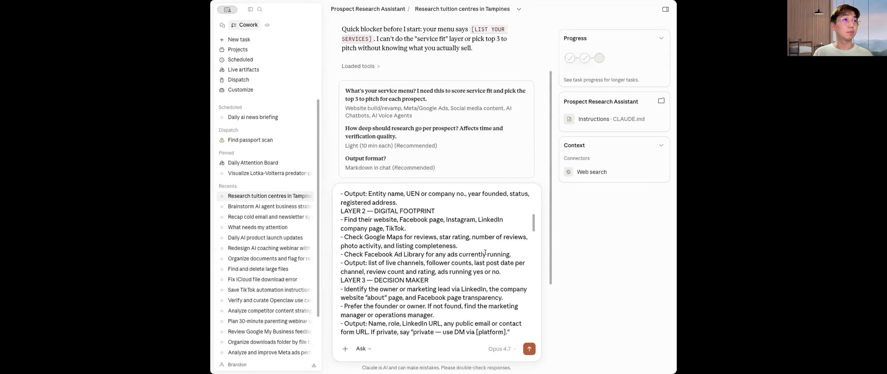
pyautogui.scroll(-2, 485, 252)
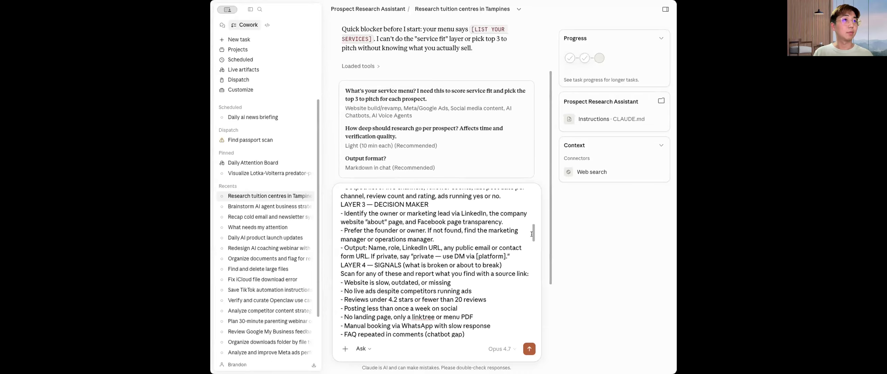
pyautogui.scroll(-3, 533, 235)
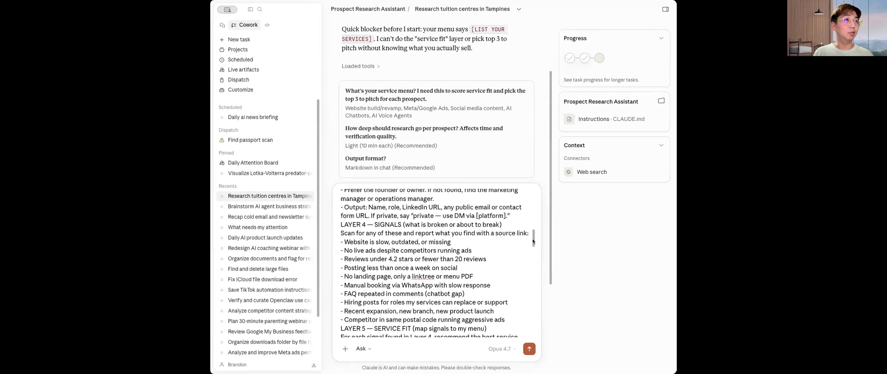
pyautogui.moveTo(533, 245); pyautogui.dragTo(533, 331)
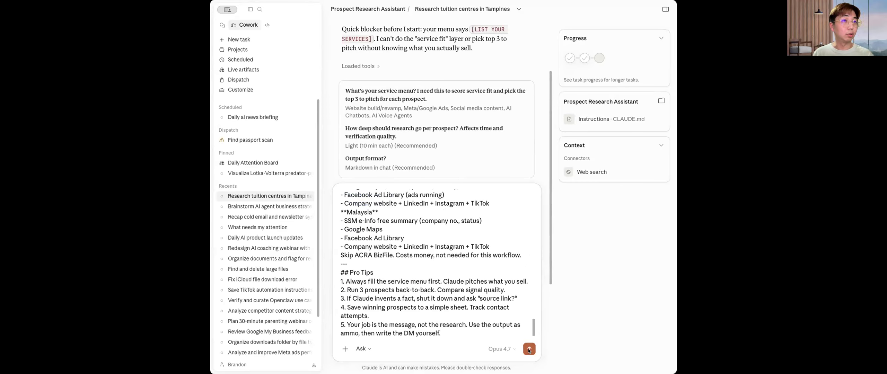
pyautogui.click(529, 349)
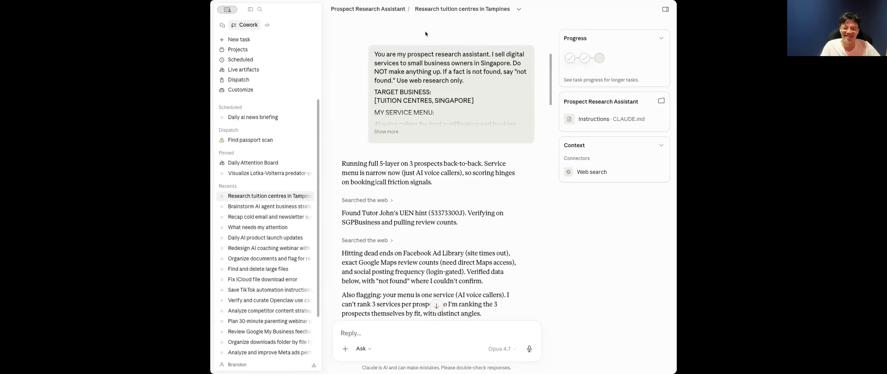
# - Read the start of Claude's reply, covering the web searches, data source limitations and the beginning of the Prospect 1 table
pyautogui.scroll(-2, 481, 139)
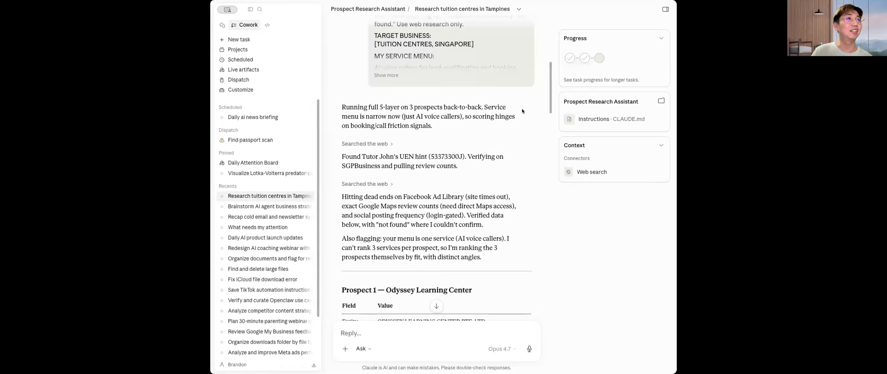
pyautogui.scroll(-2, 523, 111)
pyautogui.moveTo(399, 127); pyautogui.dragTo(461, 124)
pyautogui.click(461, 124)
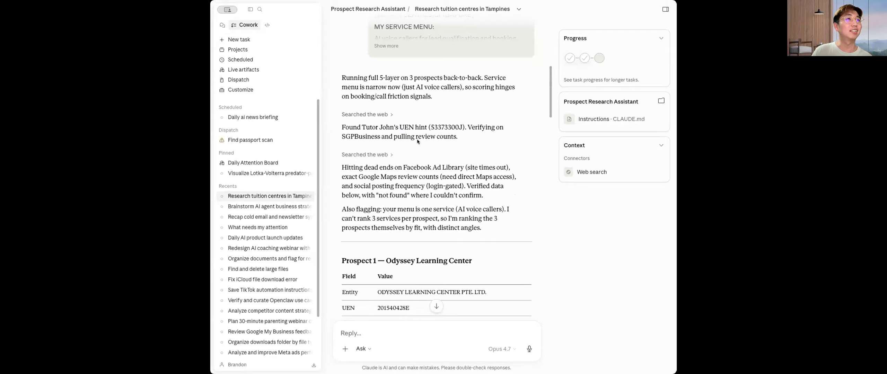
pyautogui.moveTo(417, 138); pyautogui.dragTo(389, 156)
pyautogui.scroll(-4, 478, 111)
pyautogui.click(484, 105)
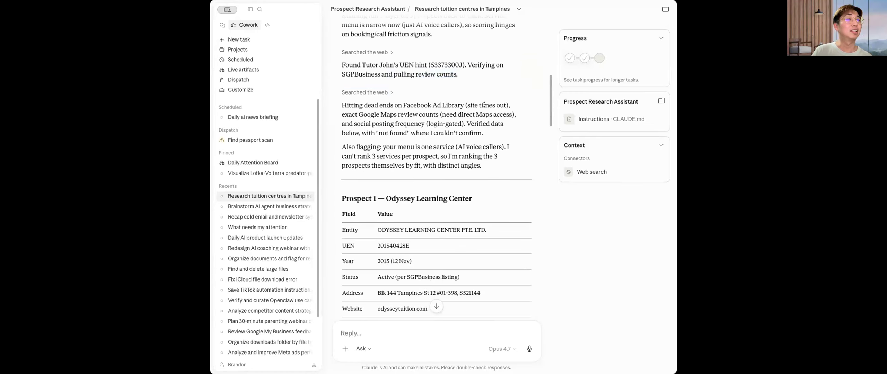
pyautogui.moveTo(404, 104); pyautogui.dragTo(440, 103)
pyautogui.click(388, 99)
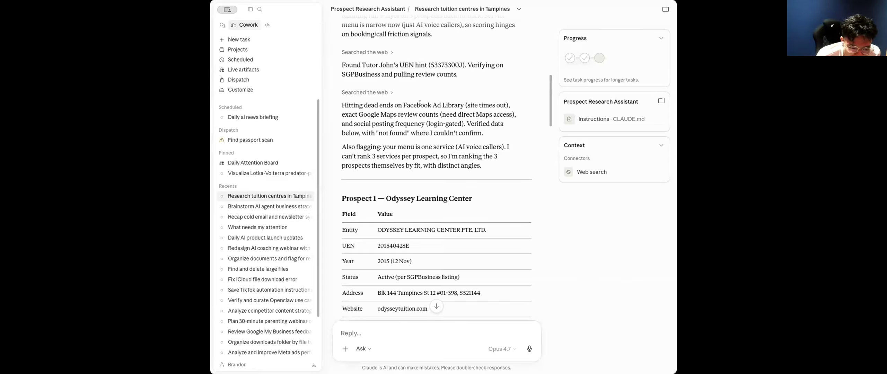
# - Look through the connectors available to the chat, and close the list without changing any
pyautogui.click(346, 332)
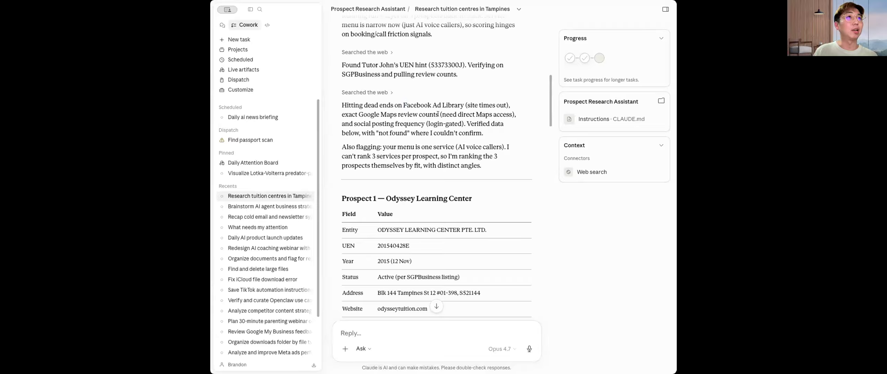
pyautogui.click(345, 348)
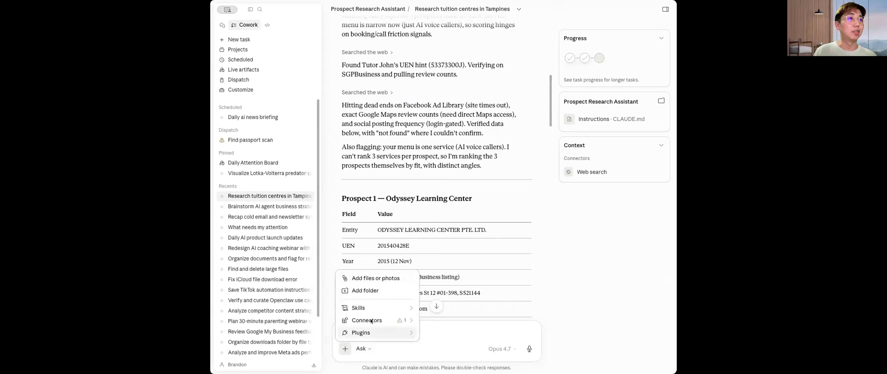
pyautogui.moveTo(367, 320)
pyautogui.scroll(-10, 469, 242)
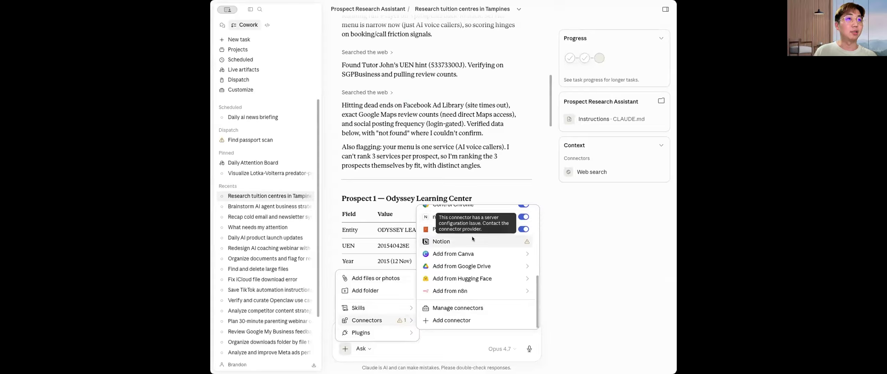
pyautogui.scroll(10, 473, 234)
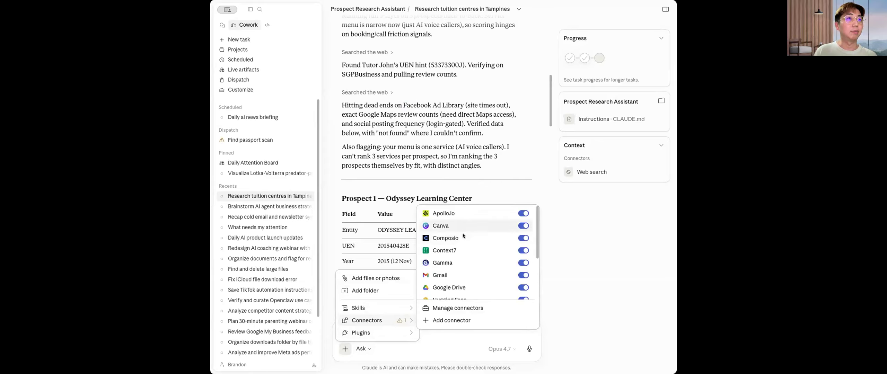
pyautogui.press('Escape')
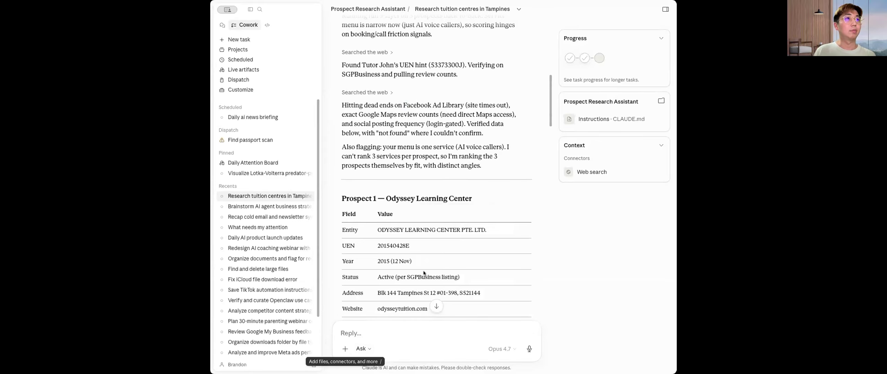
# - Write the follow-up "You can use my browser to hit the facebook ads library, and also use composio for google maps"
pyautogui.click(377, 330)
pyautogui.write('You can go')
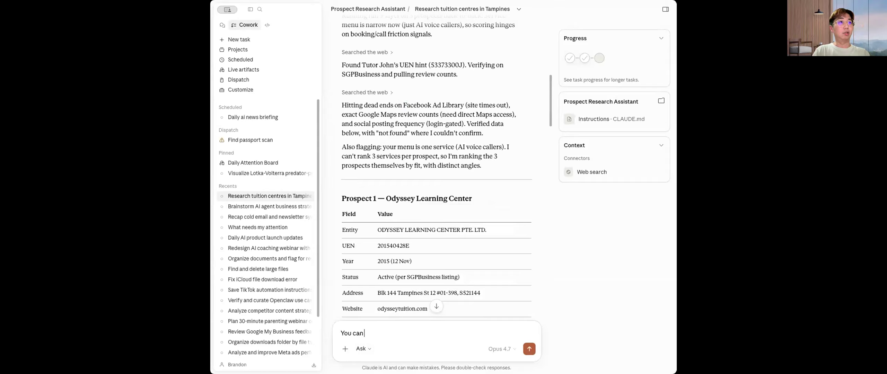
pyautogui.press('BackSpace')
pyautogui.press('BackSpace')
pyautogui.press('BackSpace')
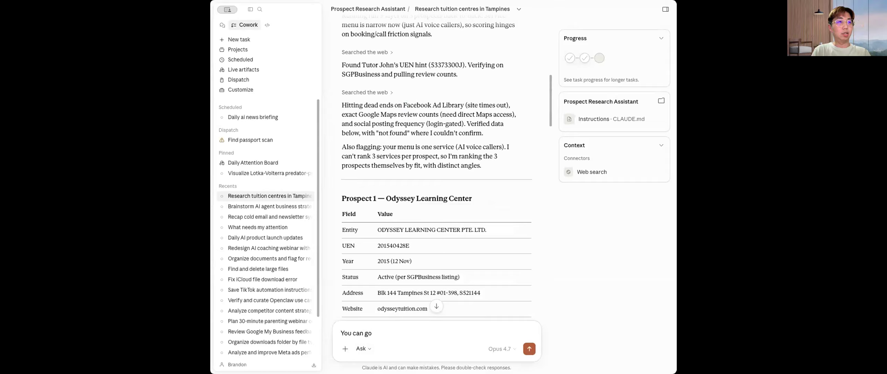
pyautogui.write('use my ')
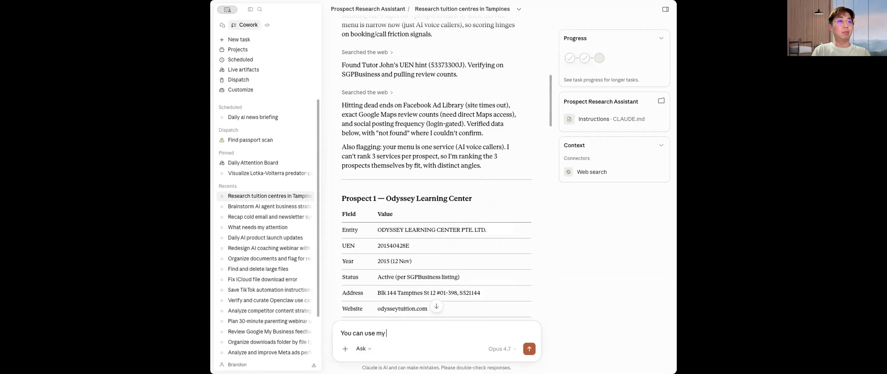
pyautogui.write('browser to hit ')
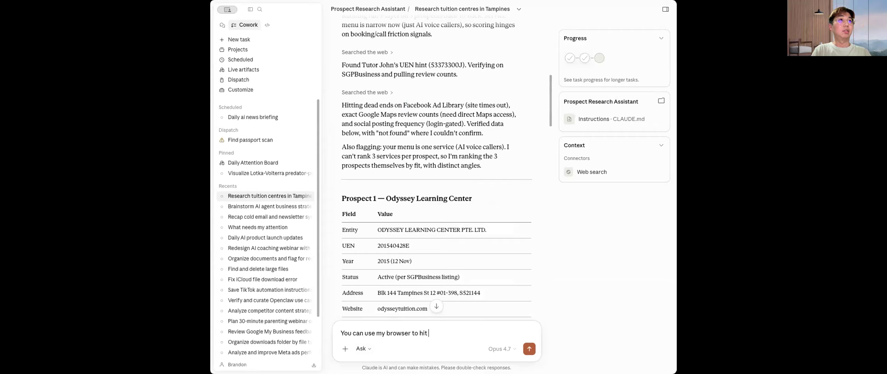
pyautogui.write('the facebook a')
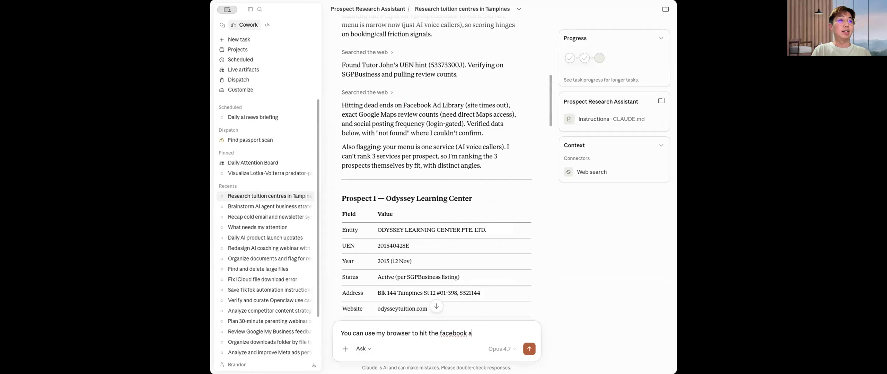
pyautogui.write('ds library, and also')
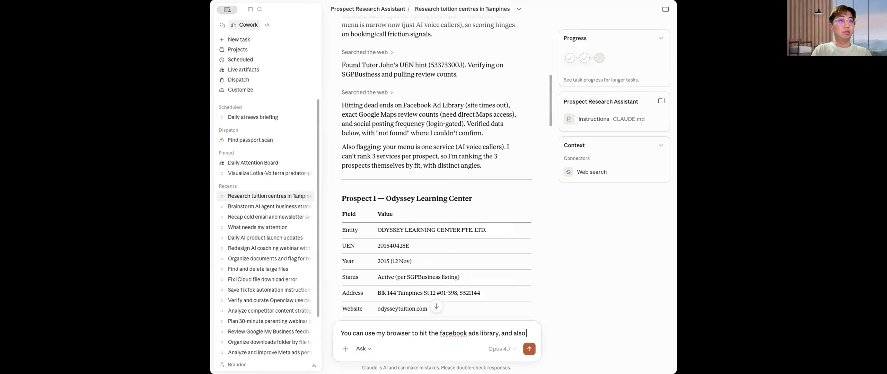
pyautogui.write(' use composio')
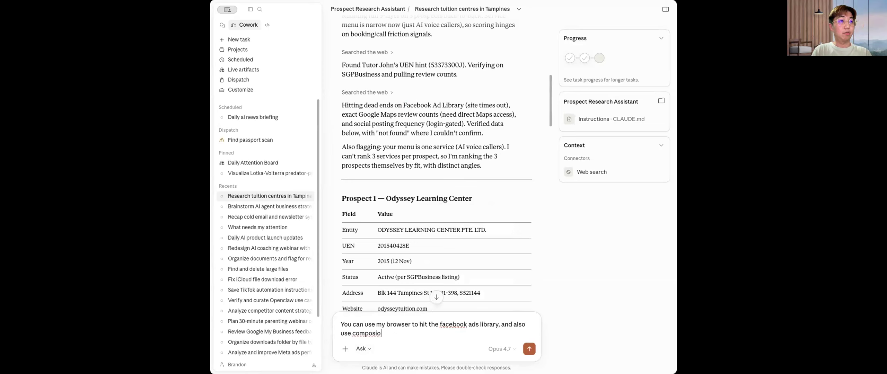
pyautogui.write(' for google maps')
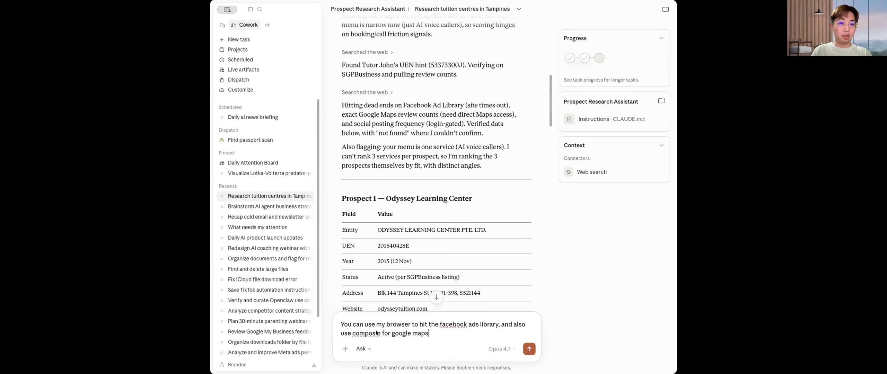
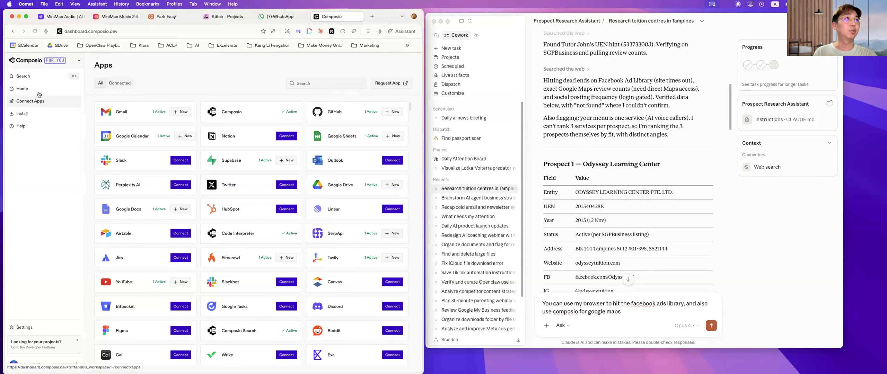
# - Open the Claude Cowork installation instructions from the Composio dashboard's home page
pyautogui.click(25, 90)
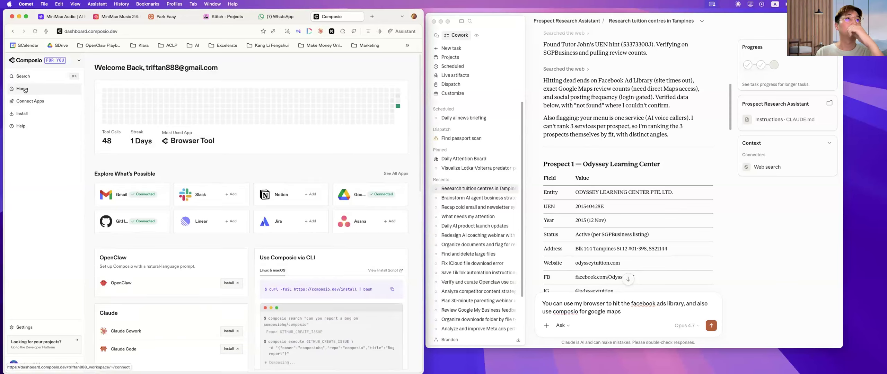
pyautogui.scroll(-5, 207, 163)
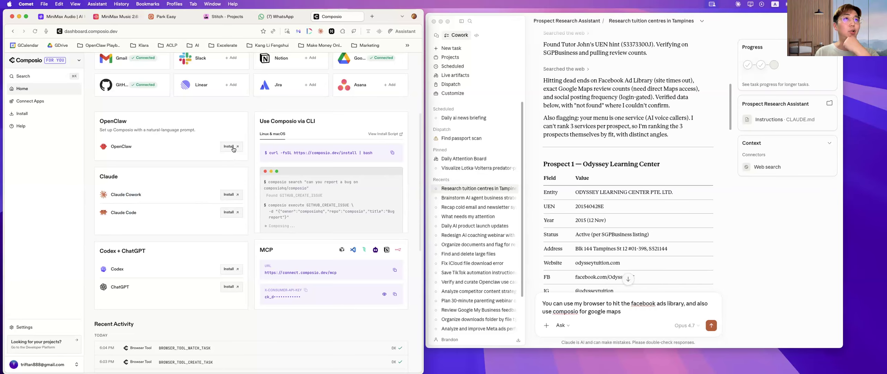
pyautogui.click(229, 195)
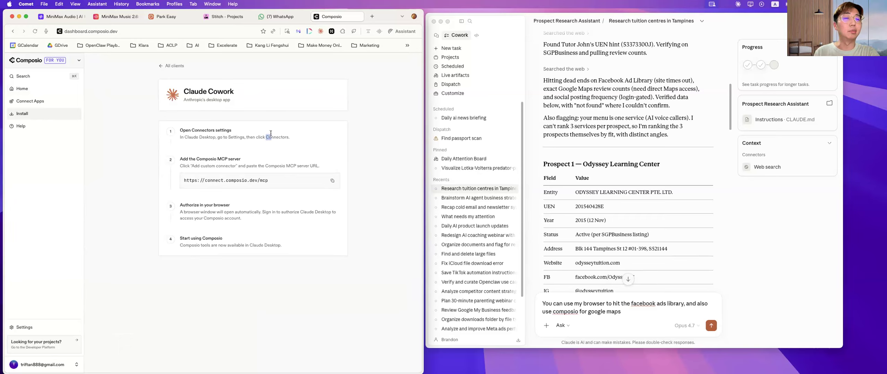
# - Switch to Claude and look through the connectors in its settings as far as the option for adding a custom one
pyautogui.click(668, 240)
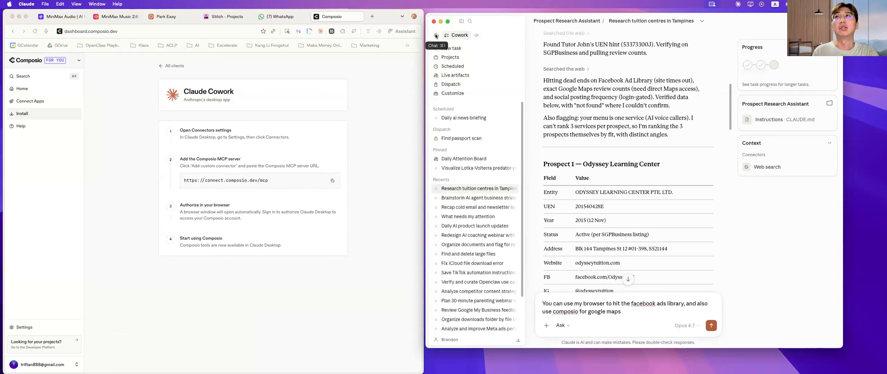
pyautogui.click(31, 5)
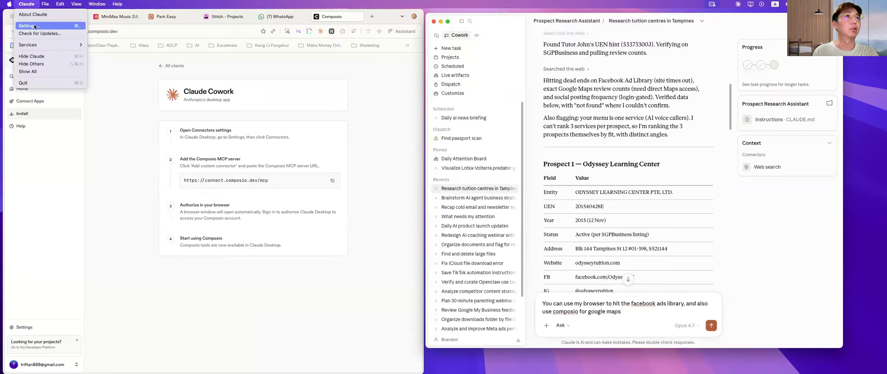
pyautogui.click(34, 26)
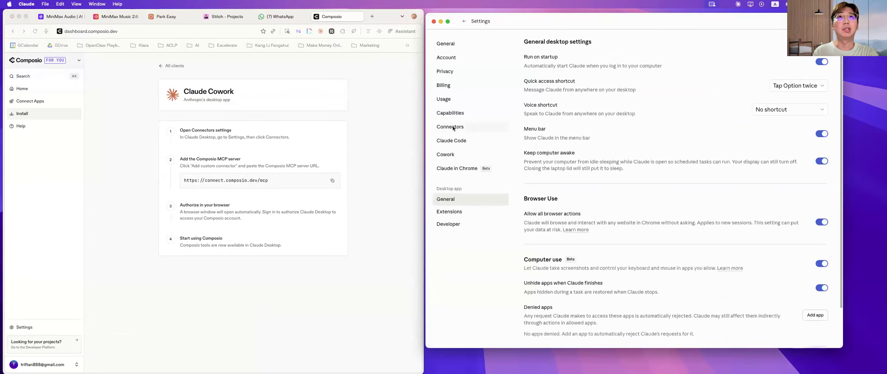
pyautogui.click(453, 129)
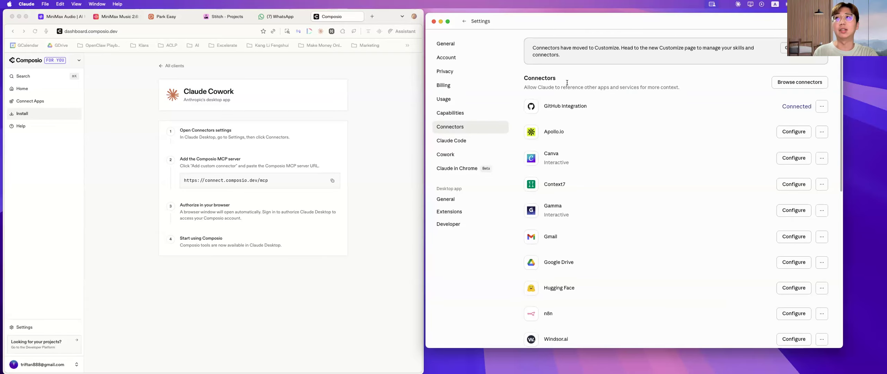
pyautogui.scroll(-10, 722, 122)
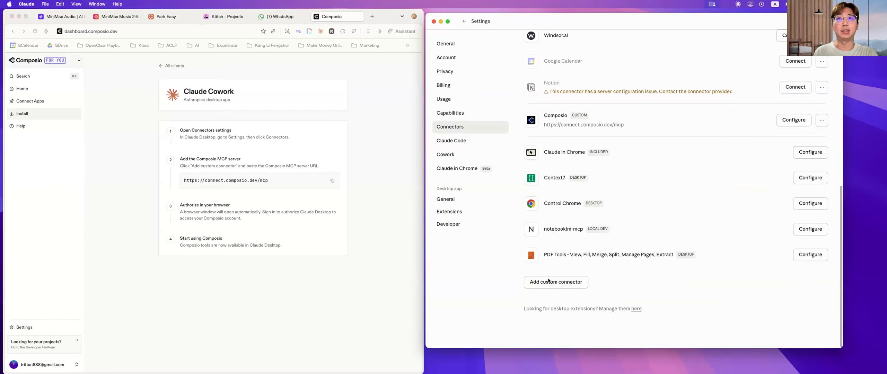
pyautogui.click(548, 283)
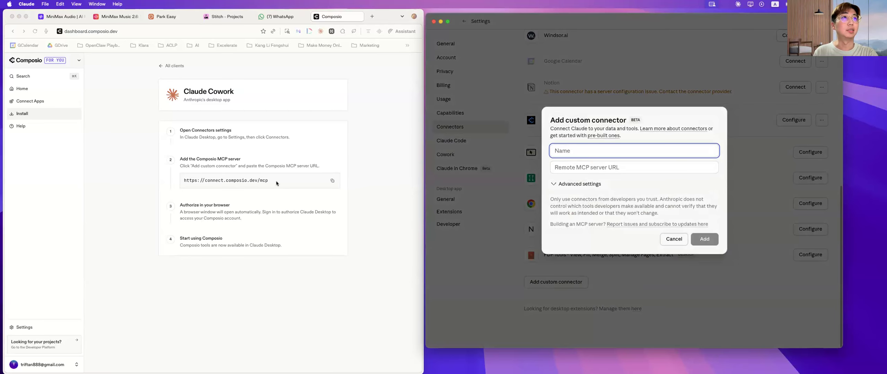
pyautogui.click(332, 181)
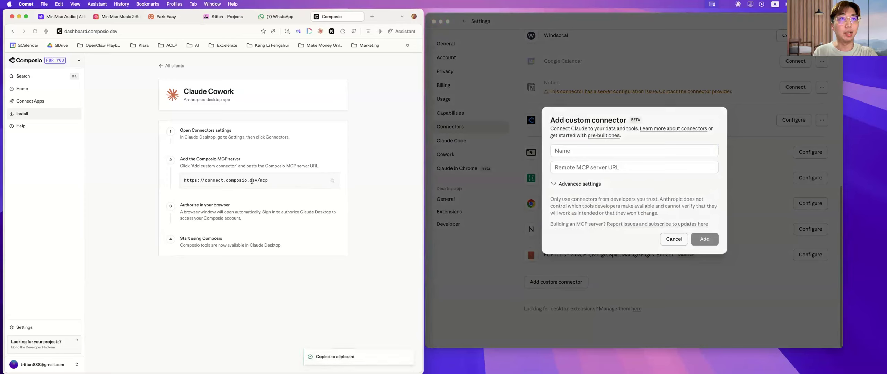
pyautogui.click(610, 151)
pyautogui.click(605, 168)
pyautogui.press('super+v')
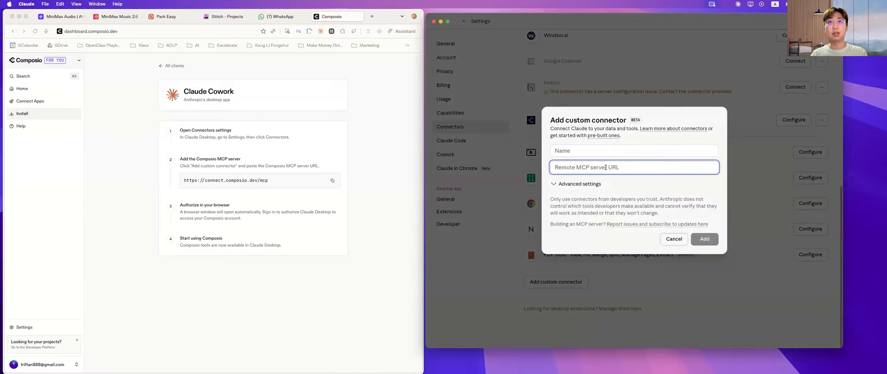
# - Name the custom connector composio, cancel it without adding it, and return to the tuition centre research chat
pyautogui.click(594, 149)
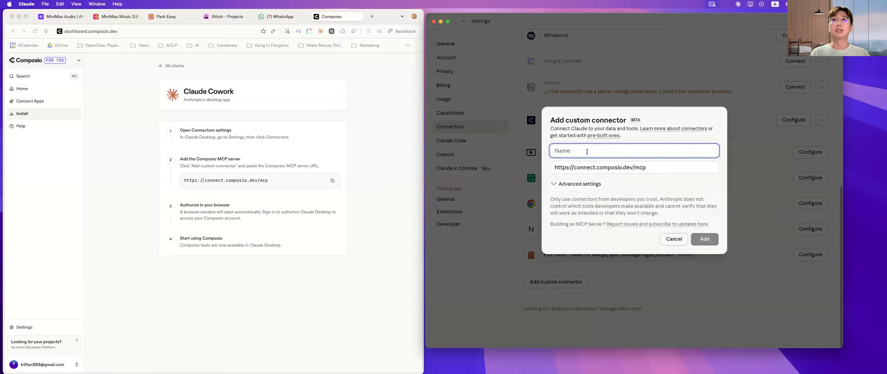
pyautogui.write('COmposi')
pyautogui.press('BackSpace')
pyautogui.press('BackSpace')
pyautogui.press('BackSpace')
pyautogui.press('BackSpace')
pyautogui.press('BackSpace')
pyautogui.press('BackSpace')
pyautogui.press('BackSpace')
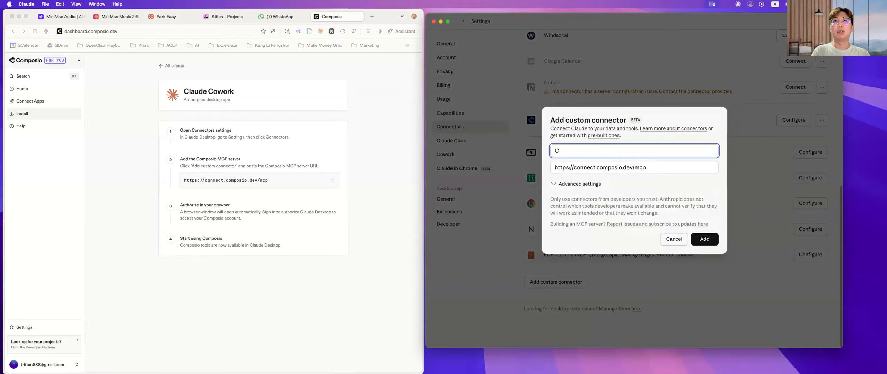
pyautogui.write('composio')
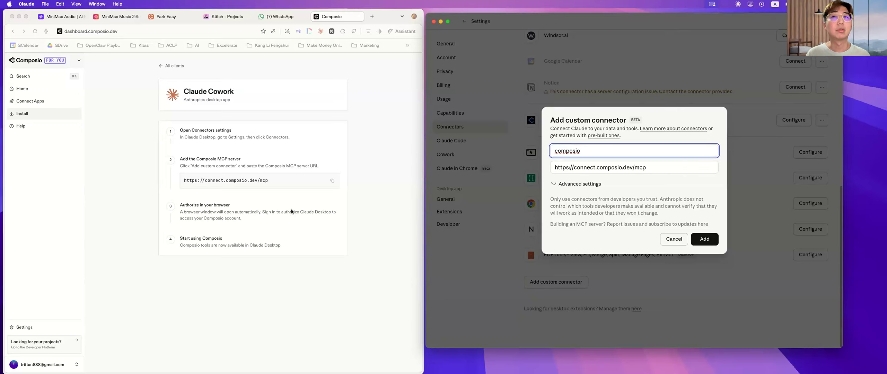
pyautogui.click(670, 239)
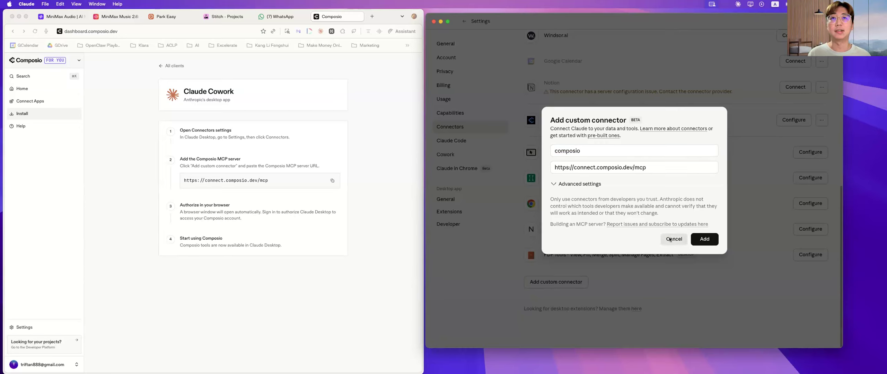
pyautogui.click(670, 239)
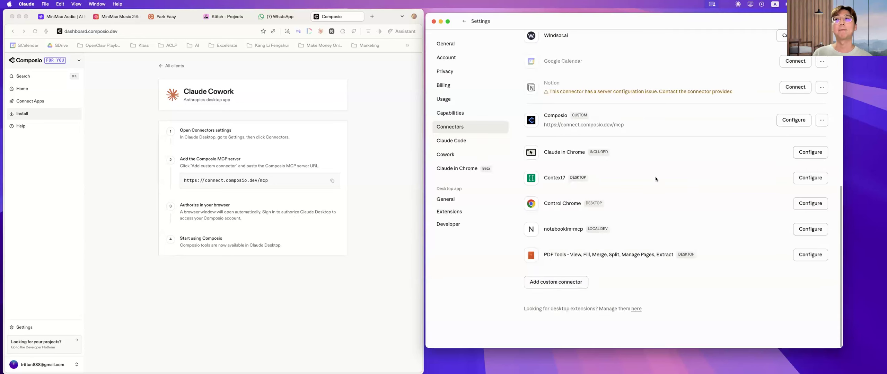
pyautogui.scroll(8, 655, 179)
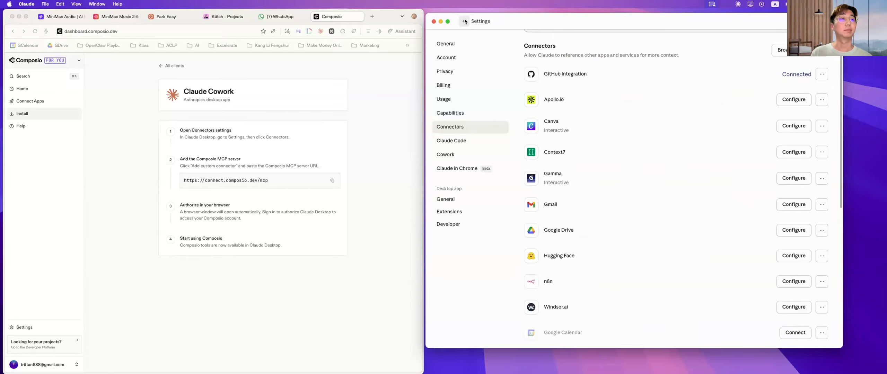
pyautogui.press('Escape')
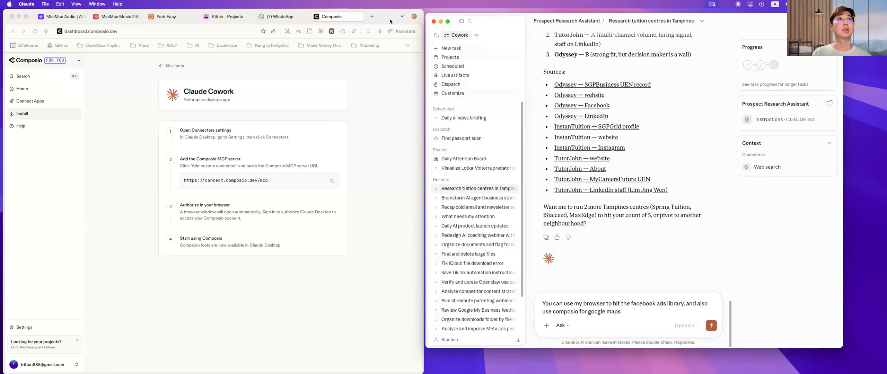
# - Switch to the Comet browser, view its installed extensions, and briefly open and close the Claude extension's side panel
pyautogui.click(386, 112)
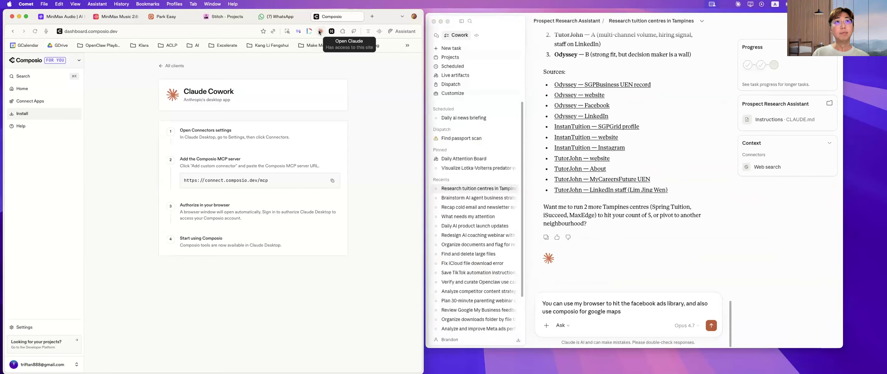
pyautogui.click(344, 33)
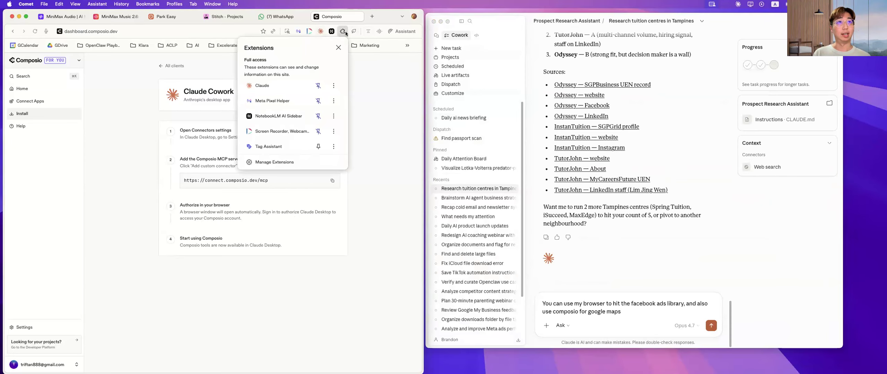
pyautogui.click(278, 162)
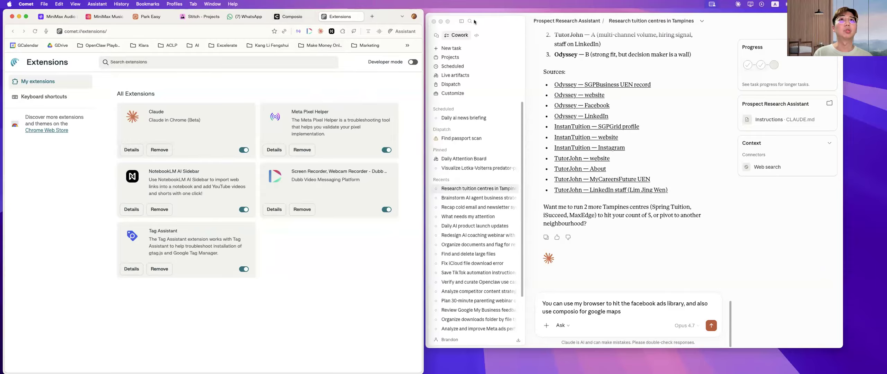
pyautogui.click(320, 31)
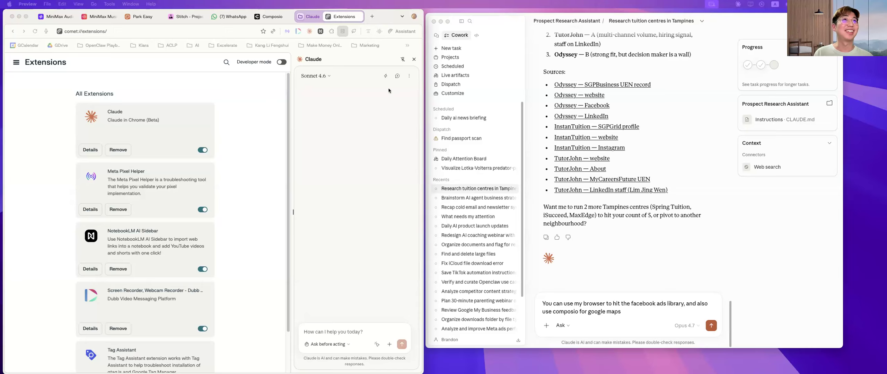
pyautogui.click(413, 59)
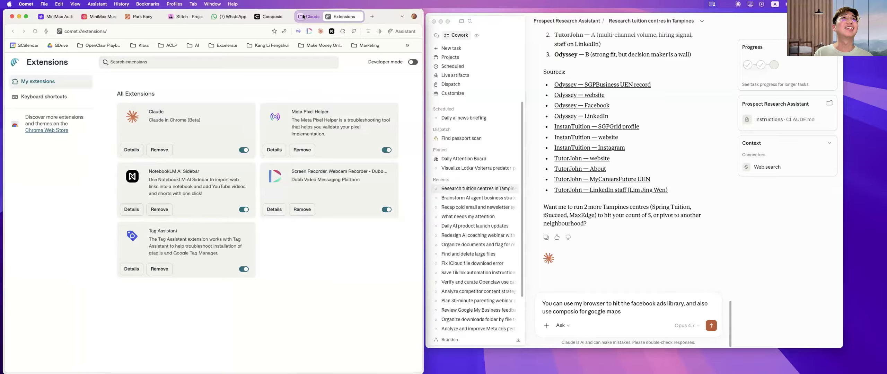
pyautogui.click(269, 18)
pyautogui.click(327, 17)
# - Add "- its already connected" to the end of the drafted message about the Facebook ads library and Composio
pyautogui.click(637, 315)
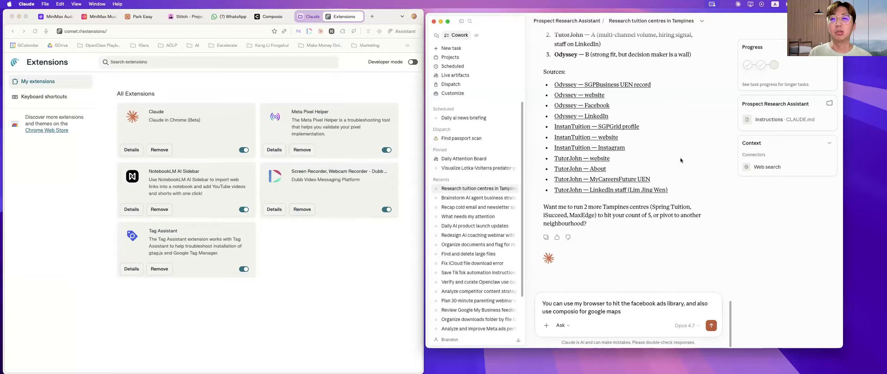
pyautogui.click(574, 303)
pyautogui.click(630, 304)
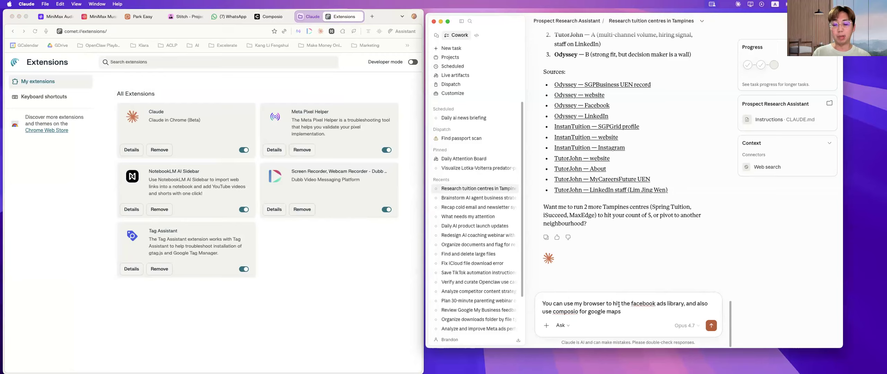
pyautogui.write('- it')
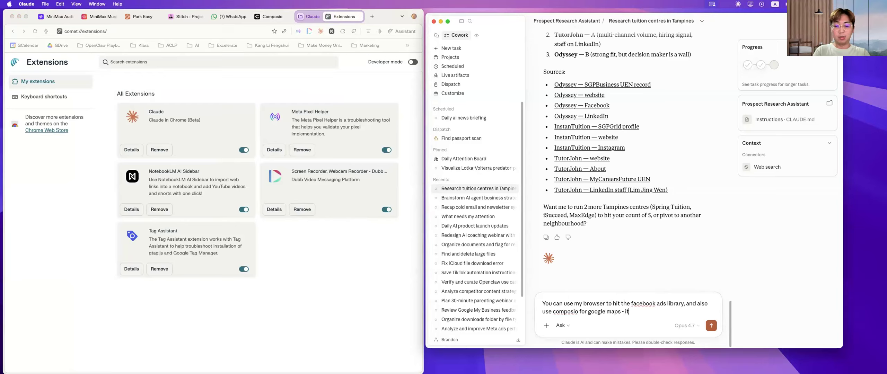
pyautogui.write('s already connected')
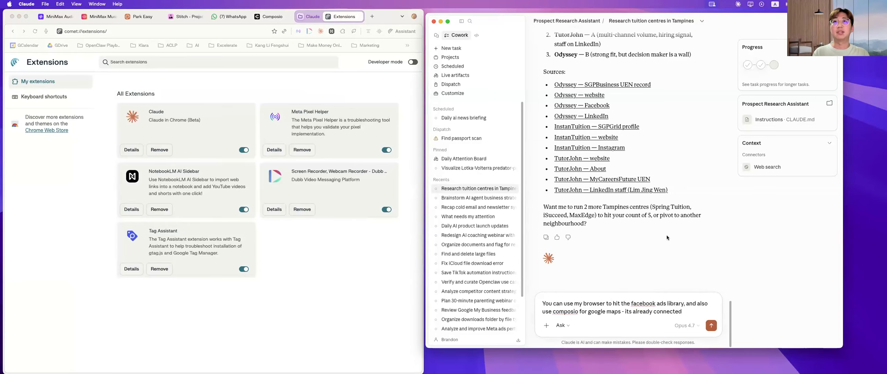
# - Check the three prospect reports for missing ratings, review counts and ads data, and send the drafted follow-up message
pyautogui.scroll(8, 667, 238)
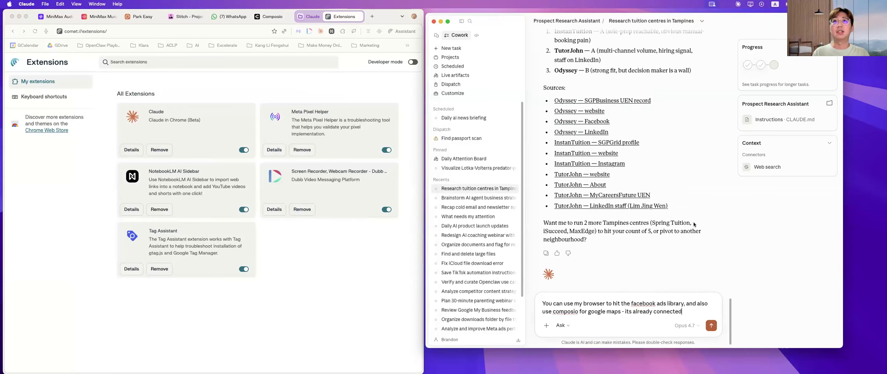
pyautogui.scroll(7, 694, 224)
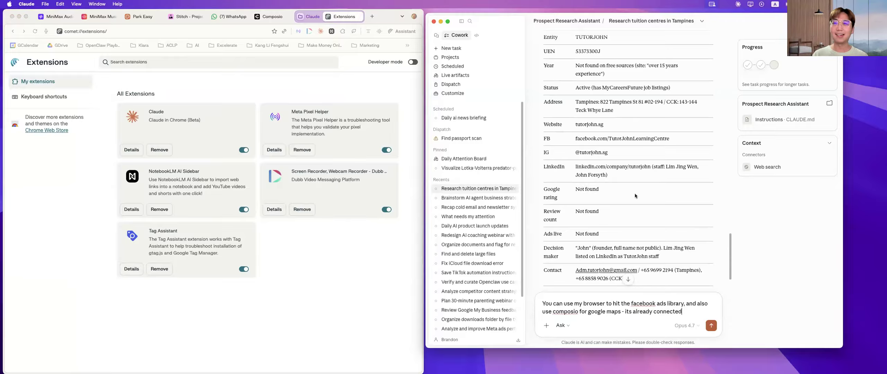
pyautogui.scroll(3, 680, 200)
pyautogui.scroll(6, 680, 199)
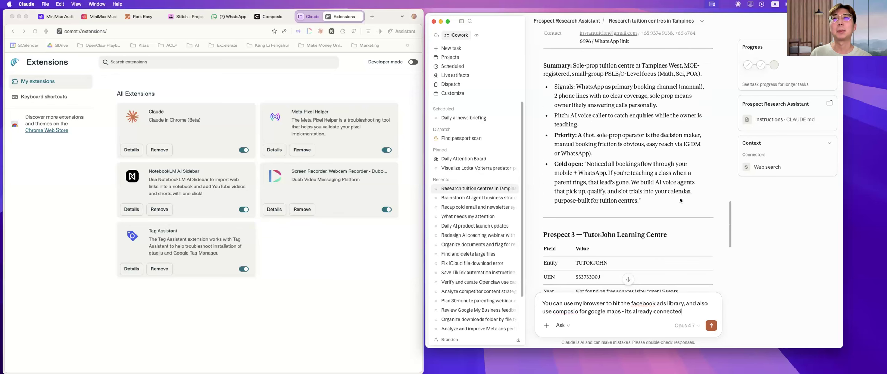
pyautogui.scroll(15, 680, 200)
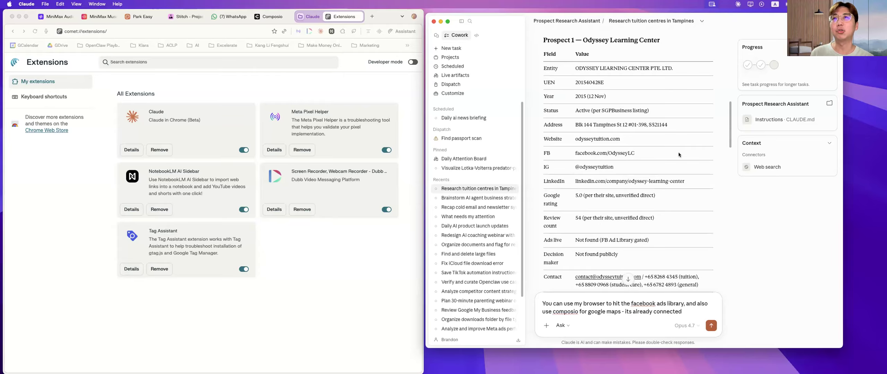
pyautogui.scroll(6, 672, 162)
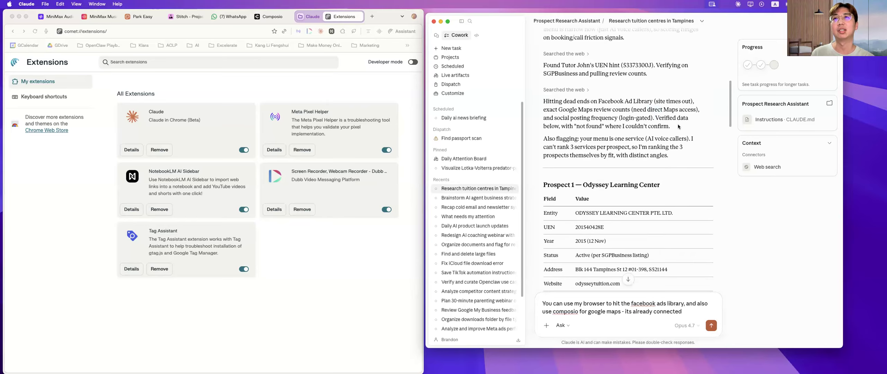
pyautogui.scroll(-3, 677, 126)
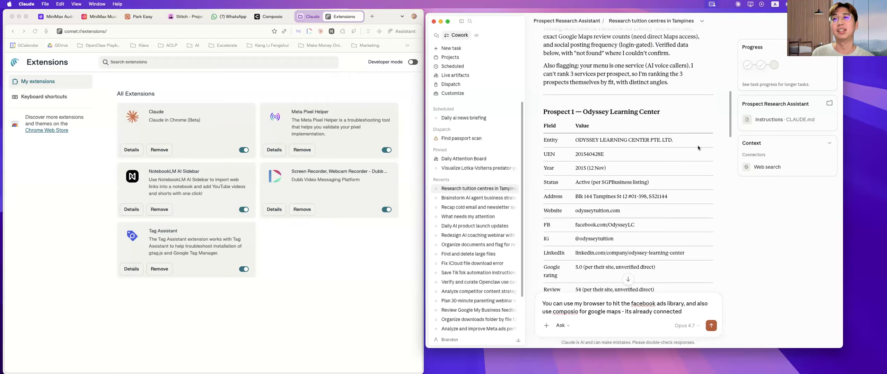
pyautogui.scroll(-15, 684, 203)
pyautogui.scroll(-15, 685, 202)
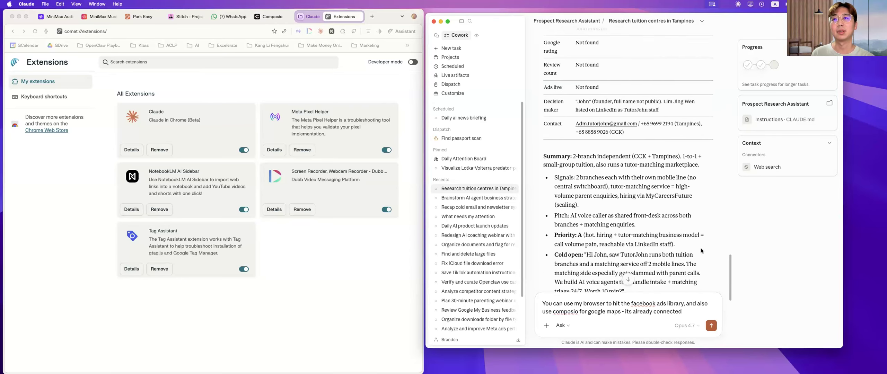
pyautogui.click(711, 326)
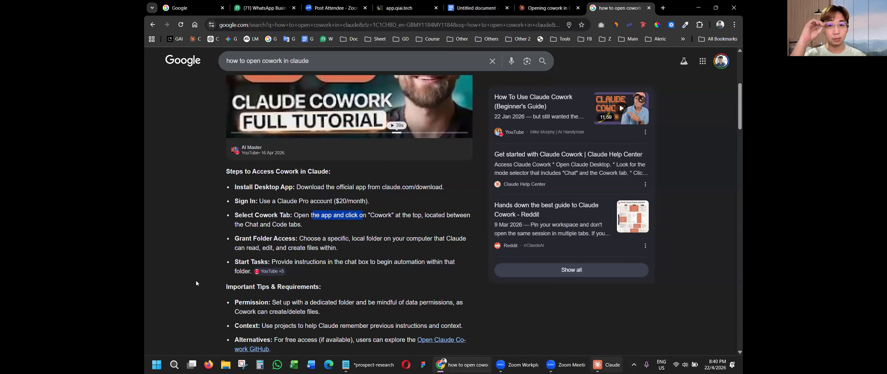
# - Switch to the Claude desktop app, try opening Cowork from a new chat, and restart the computer to enable Virtual Machine Platform
pyautogui.hotkey('alt', 'Tab')
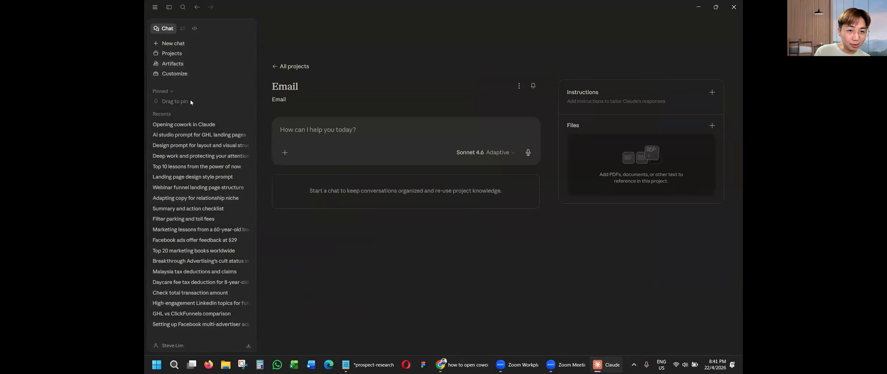
pyautogui.click(169, 44)
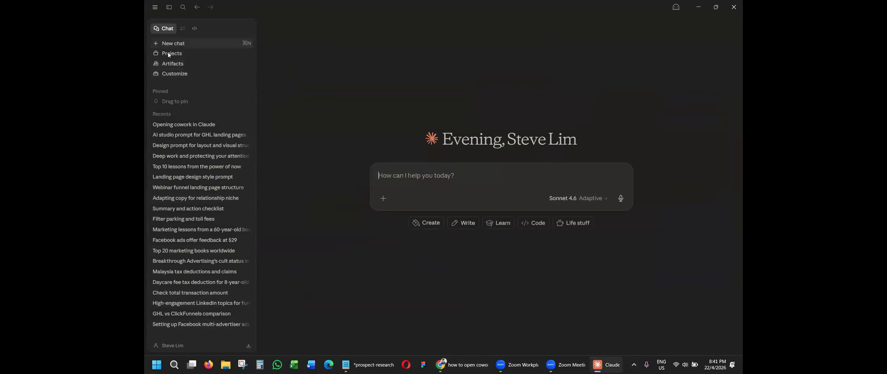
pyautogui.click(183, 28)
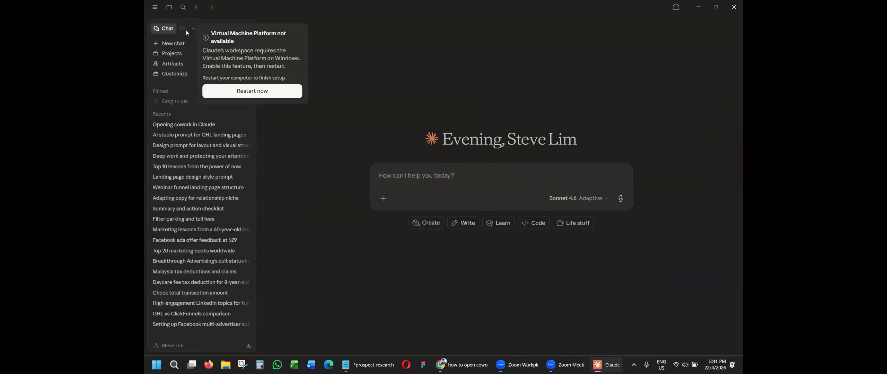
pyautogui.click(234, 91)
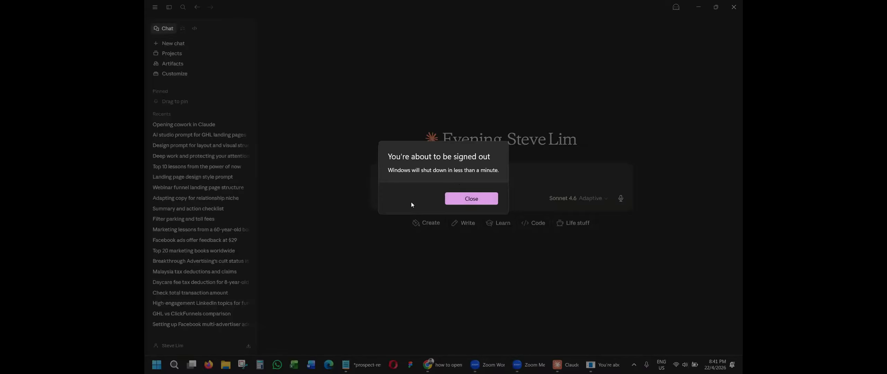
pyautogui.click(457, 196)
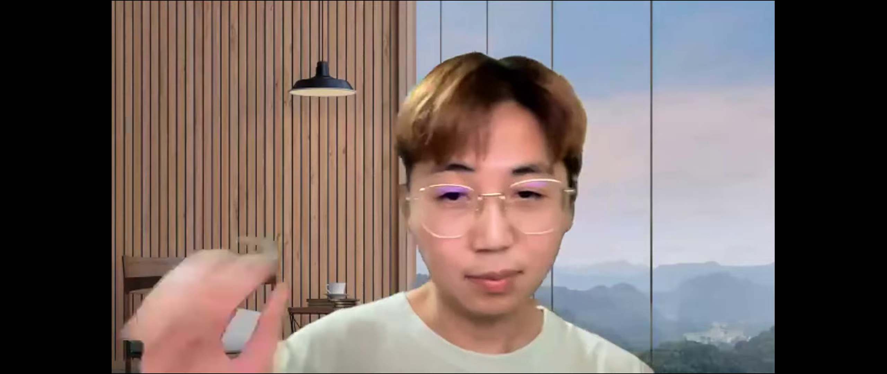
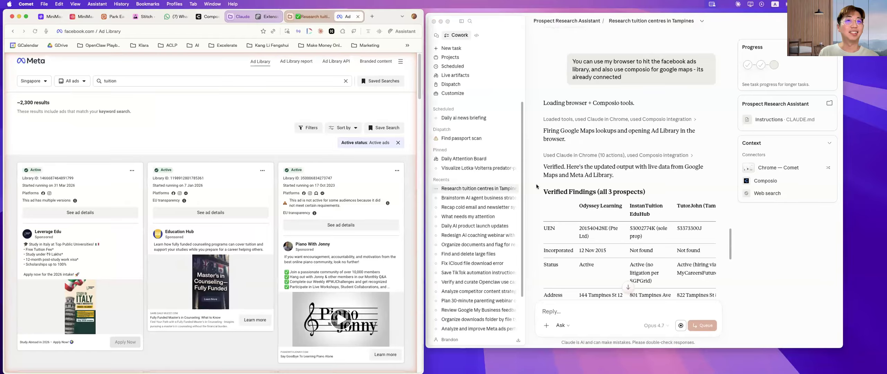
# - Read Claude's updated reply on the Google Maps and Meta Ad Library lookups, down to the verified findings table
pyautogui.scroll(-3, 657, 184)
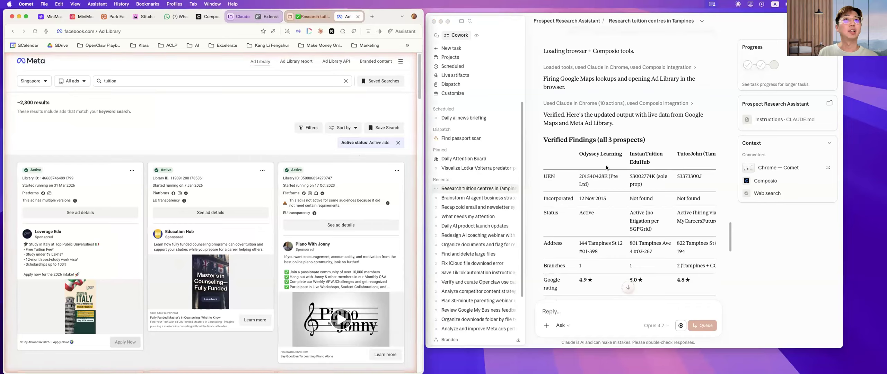
pyautogui.scroll(1, 616, 125)
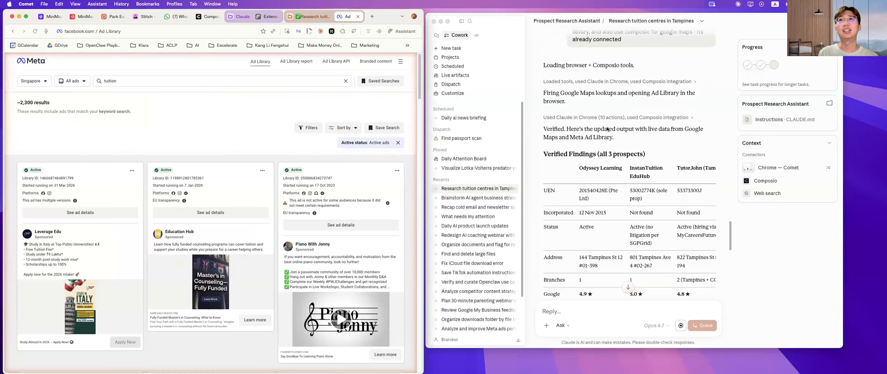
pyautogui.click(599, 128)
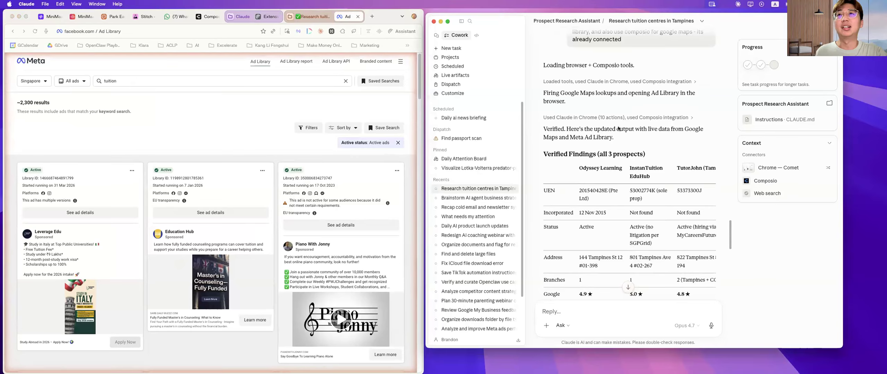
pyautogui.scroll(-1, 686, 115)
pyautogui.moveTo(578, 124); pyautogui.dragTo(674, 134)
pyautogui.click(676, 134)
pyautogui.scroll(-1, 676, 134)
pyautogui.scroll(-1, 675, 134)
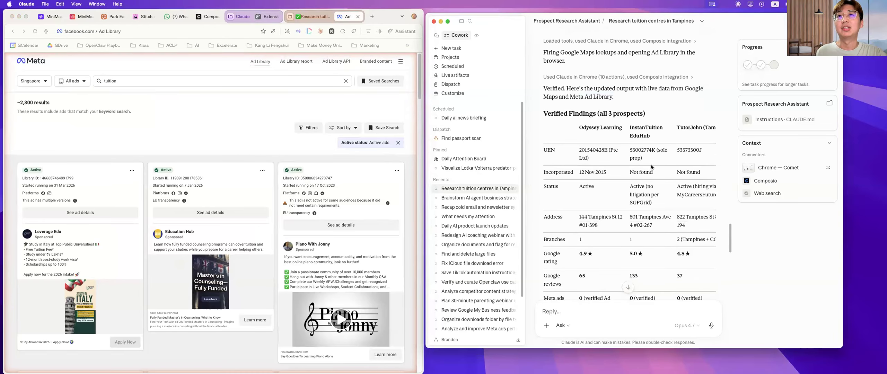
# - Compare the incorporation and status entries of the three centres in the verified findings table
pyautogui.moveTo(580, 173); pyautogui.dragTo(649, 171)
pyautogui.click(652, 170)
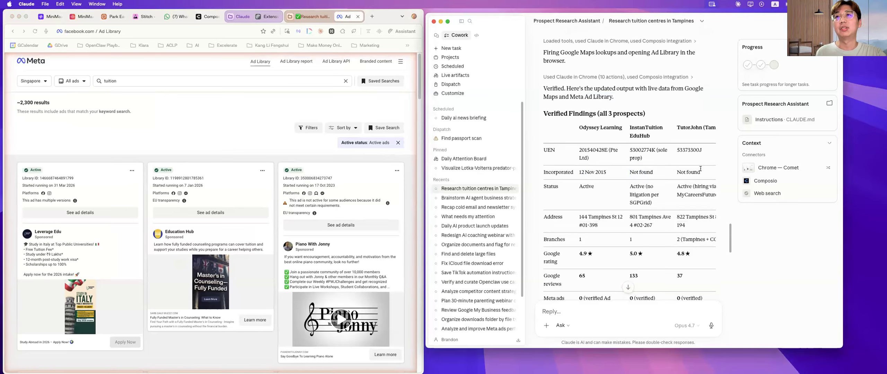
pyautogui.moveTo(637, 186); pyautogui.dragTo(650, 187)
pyautogui.click(664, 186)
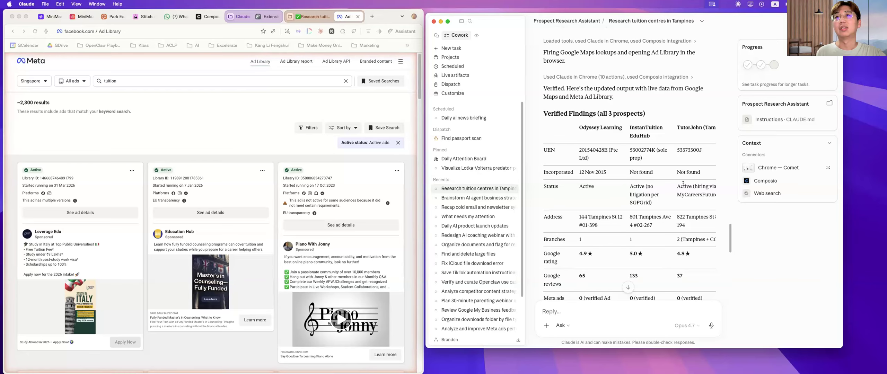
pyautogui.moveTo(694, 186); pyautogui.dragTo(703, 196)
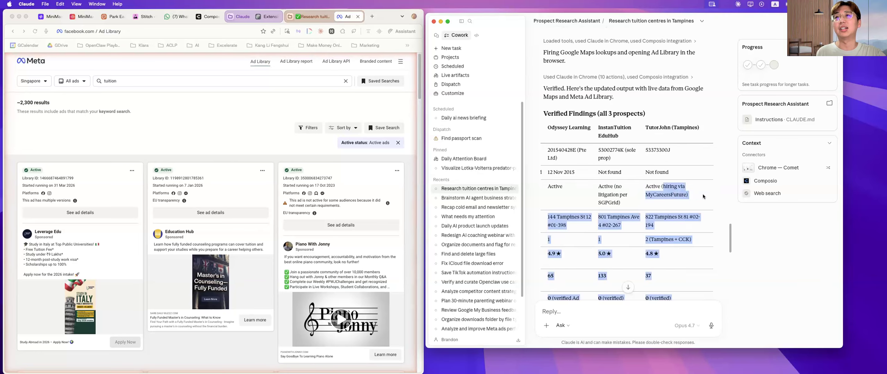
pyautogui.click(689, 200)
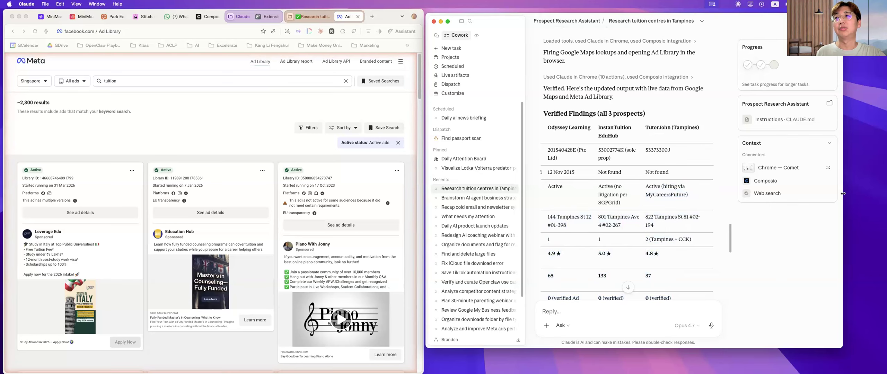
# - Widen the Claude window to fit the findings table, and examine the address and Google reviews rows
pyautogui.moveTo(870, 192); pyautogui.dragTo(879, 192)
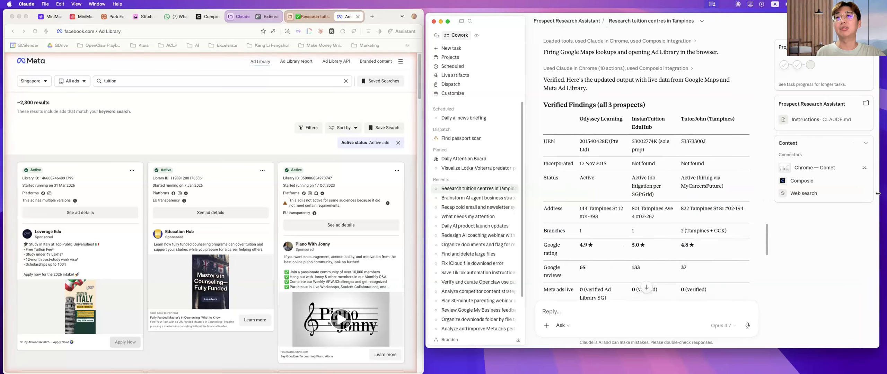
pyautogui.scroll(-3, 652, 170)
pyautogui.moveTo(643, 162); pyautogui.dragTo(588, 166)
pyautogui.click(667, 168)
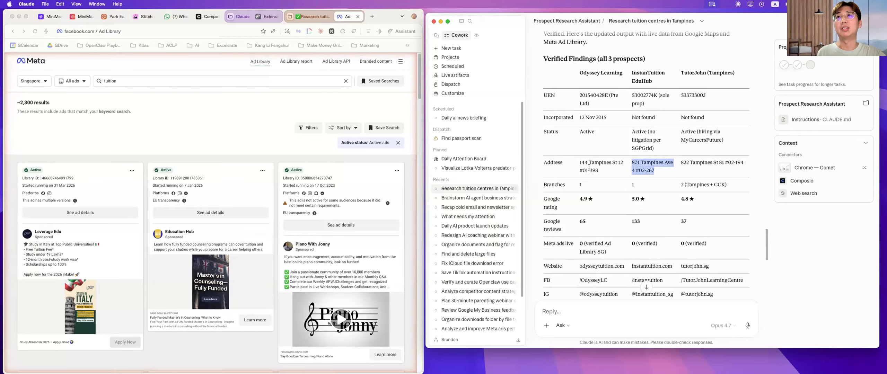
pyautogui.click(620, 181)
pyautogui.scroll(-1, 621, 183)
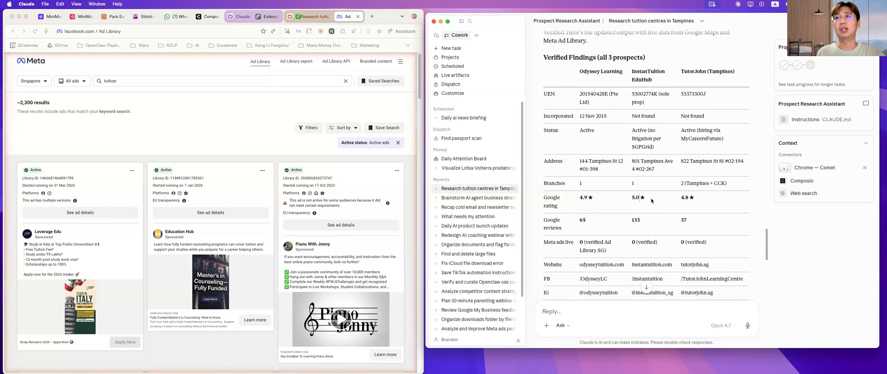
pyautogui.moveTo(543, 228); pyautogui.dragTo(712, 223)
pyautogui.click(712, 223)
# - Examine the live Meta ads, website and Facebook rows for the three tuition centres
pyautogui.scroll(-3, 689, 176)
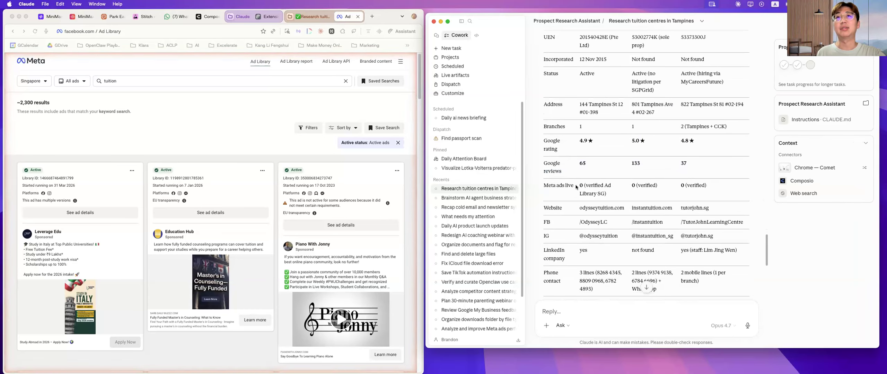
pyautogui.moveTo(548, 186); pyautogui.dragTo(684, 192)
pyautogui.moveTo(543, 185); pyautogui.dragTo(672, 189)
pyautogui.moveTo(579, 209); pyautogui.dragTo(655, 210)
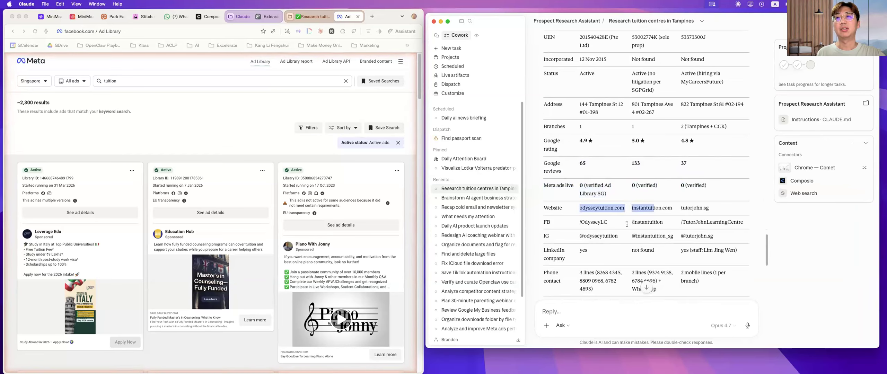
pyautogui.moveTo(591, 225); pyautogui.dragTo(662, 223)
pyautogui.scroll(-3, 623, 213)
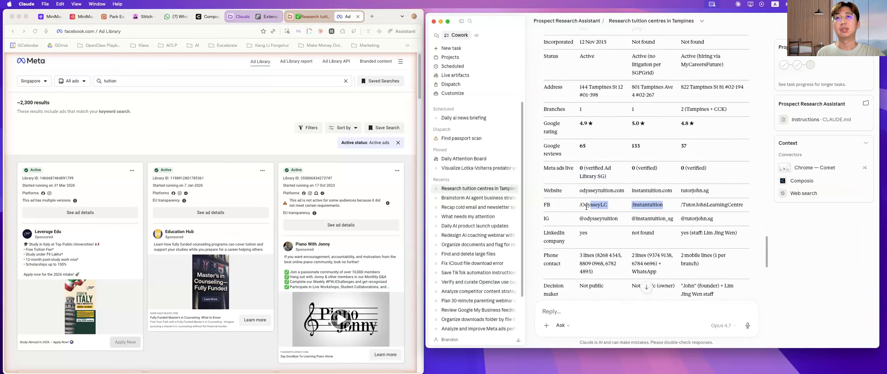
# - Examine the Instagram and LinkedIn rows, including the named staff contact, and return to the start of the findings table
pyautogui.moveTo(578, 210); pyautogui.dragTo(714, 210)
pyautogui.click(595, 225)
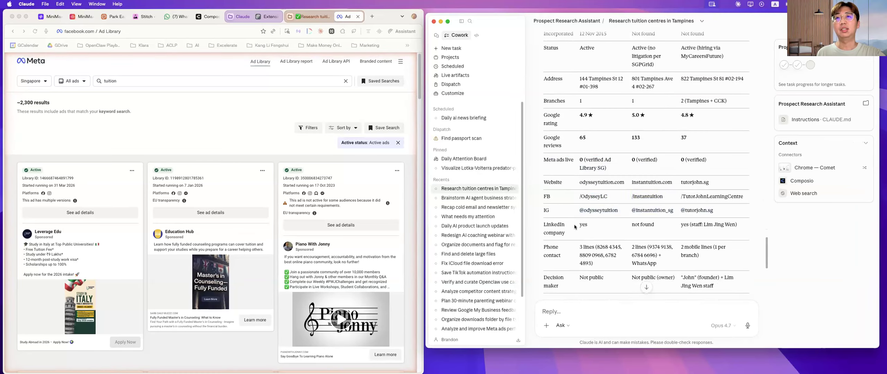
pyautogui.doubleClick(636, 224)
pyautogui.moveTo(702, 224); pyautogui.dragTo(729, 225)
pyautogui.scroll(3, 729, 225)
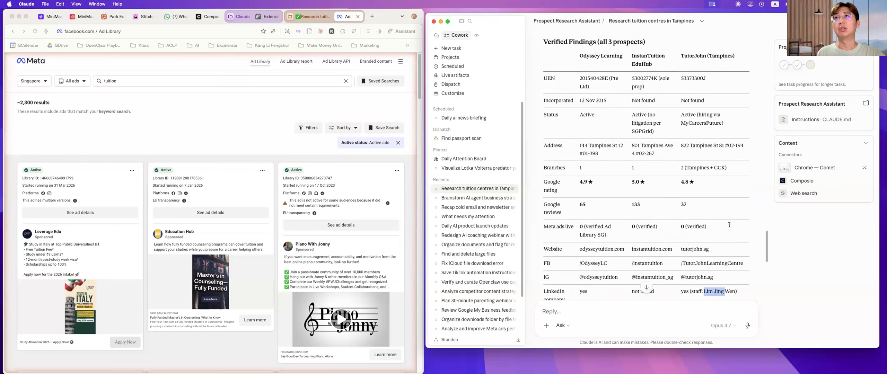
pyautogui.scroll(-3, 729, 225)
pyautogui.scroll(7, 735, 225)
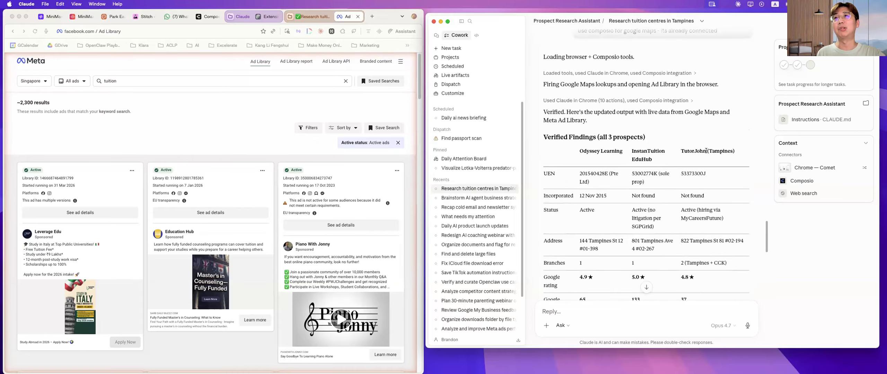
# - Examine the phone contact and decision-maker rows for the three tuition centres in the verified findings table
pyautogui.moveTo(707, 150); pyautogui.dragTo(693, 150)
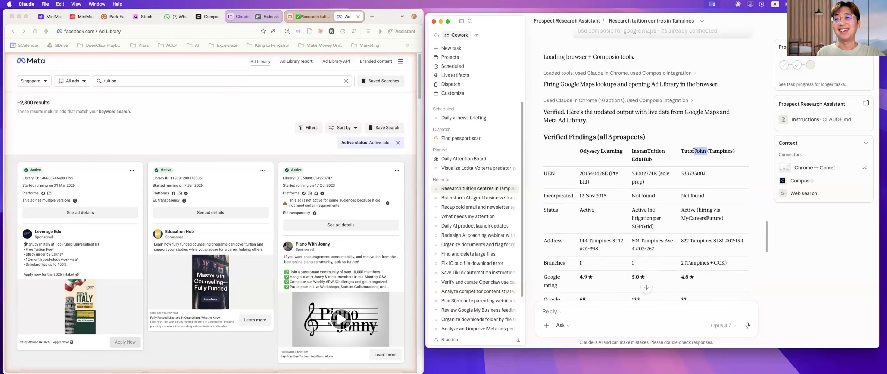
pyautogui.click(694, 151)
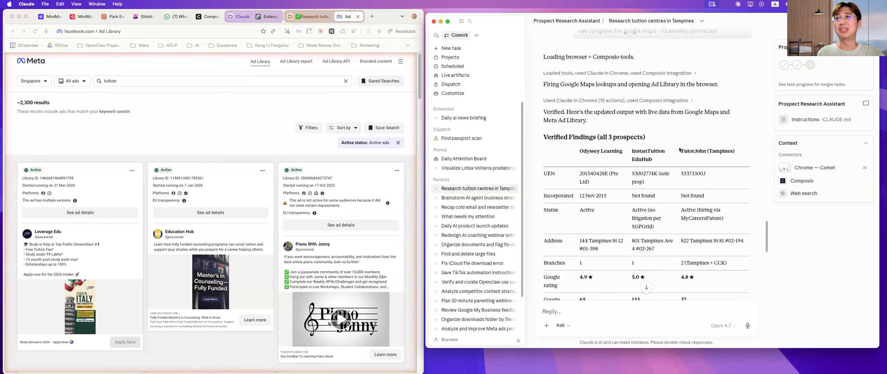
pyautogui.scroll(-7, 719, 191)
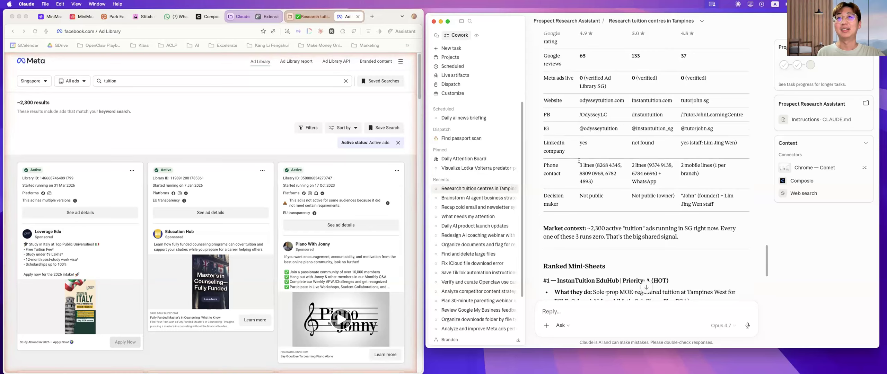
pyautogui.moveTo(579, 165); pyautogui.dragTo(593, 181)
pyautogui.click(596, 164)
pyautogui.moveTo(631, 165); pyautogui.dragTo(660, 173)
pyautogui.click(685, 165)
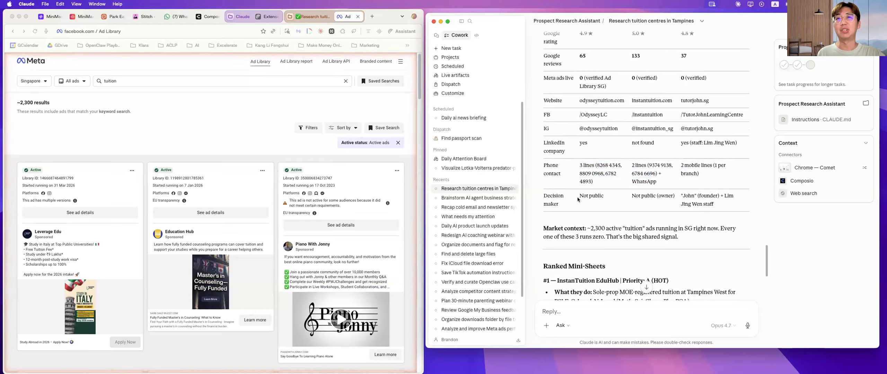
pyautogui.moveTo(640, 196); pyautogui.dragTo(646, 196)
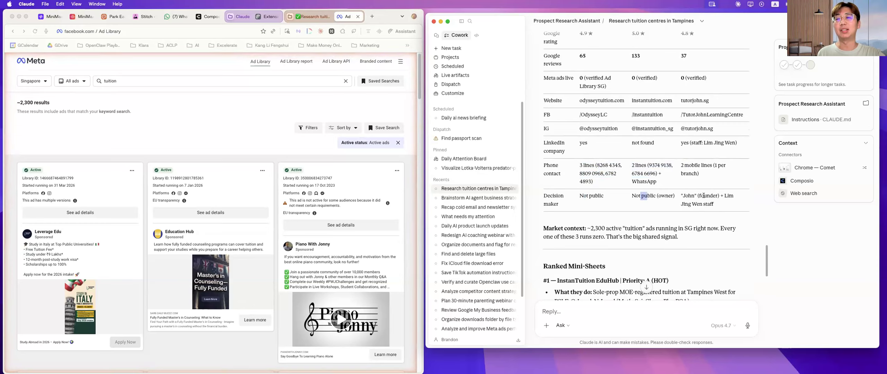
pyautogui.click(704, 195)
# - Read the market context note below the findings table about active tuition ads in Singapore
pyautogui.scroll(-3, 723, 181)
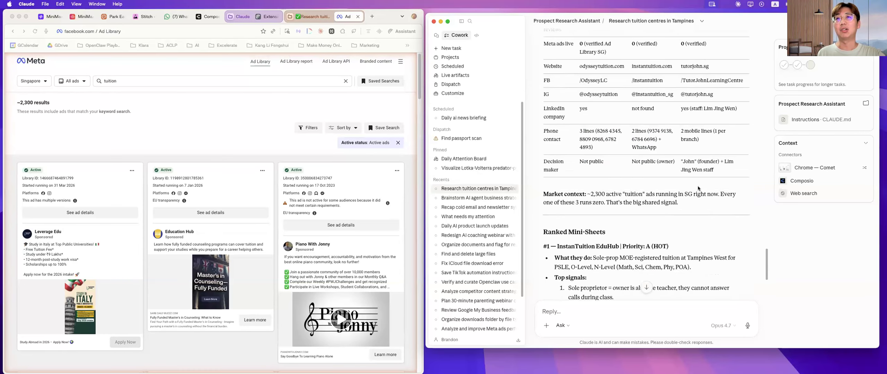
pyautogui.moveTo(588, 194); pyautogui.dragTo(597, 193)
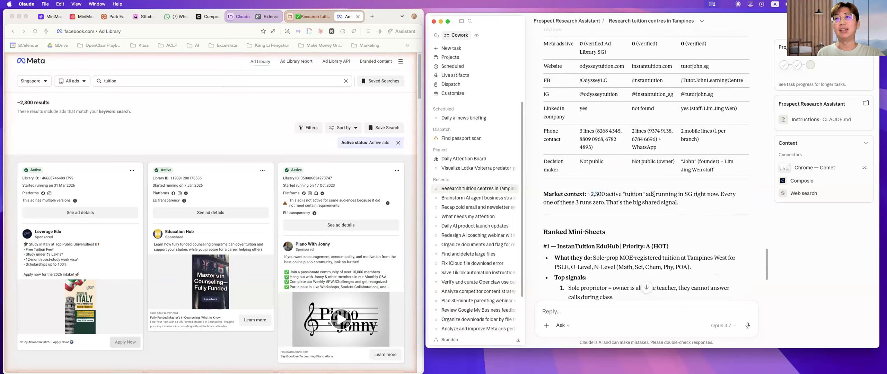
pyautogui.moveTo(687, 203)
pyautogui.mouseDown()
pyautogui.moveTo(536, 196)
pyautogui.moveTo(688, 195)
pyautogui.moveTo(682, 203)
pyautogui.mouseUp()
pyautogui.click(536, 196)
pyautogui.click(691, 201)
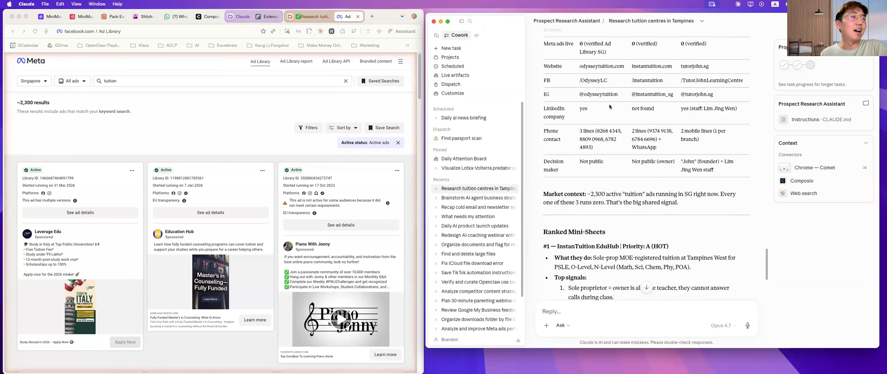
pyautogui.moveTo(678, 202)
pyautogui.mouseDown()
pyautogui.moveTo(542, 195)
pyautogui.moveTo(691, 200)
pyautogui.mouseUp()
pyautogui.click(542, 194)
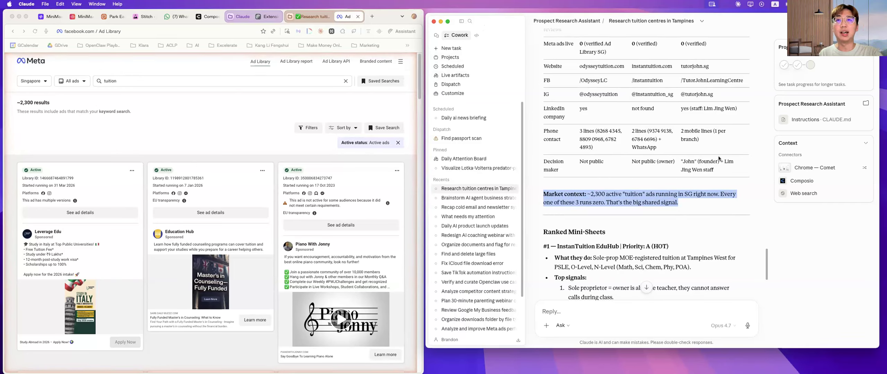
pyautogui.scroll(-2, 720, 156)
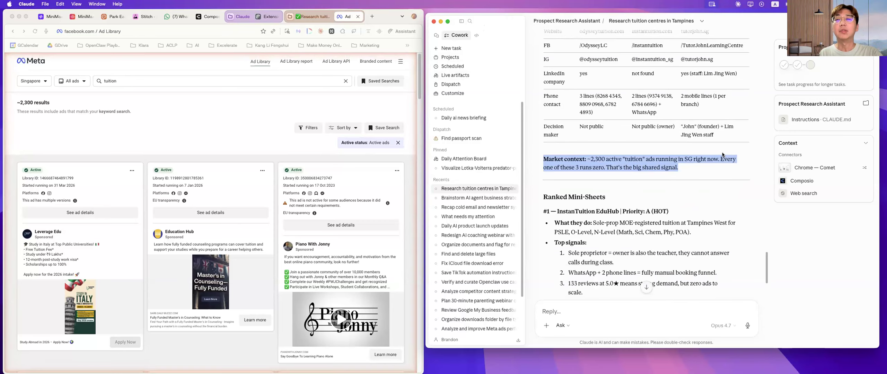
pyautogui.click(690, 169)
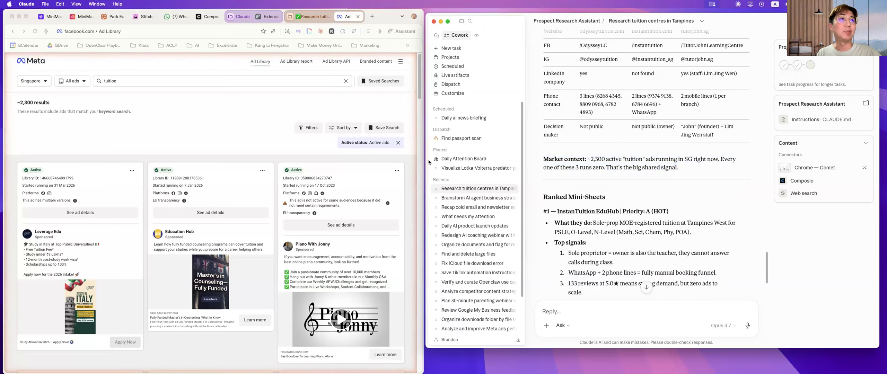
# - Inspect the sorting and filter options for the tuition ads in the Meta Ad Library without changing them
pyautogui.click(328, 187)
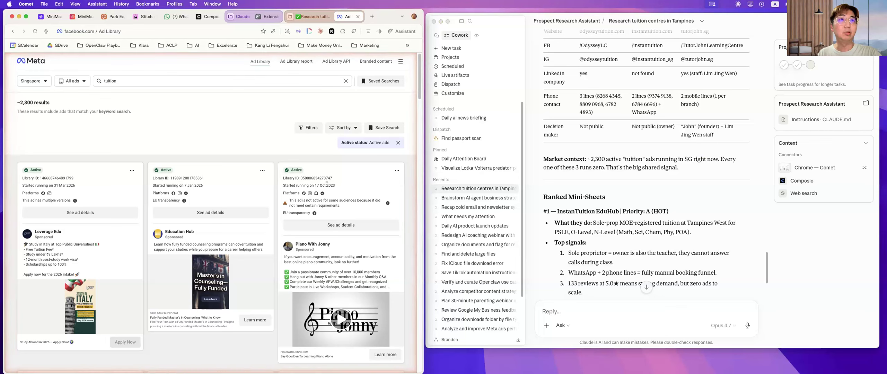
pyautogui.click(340, 128)
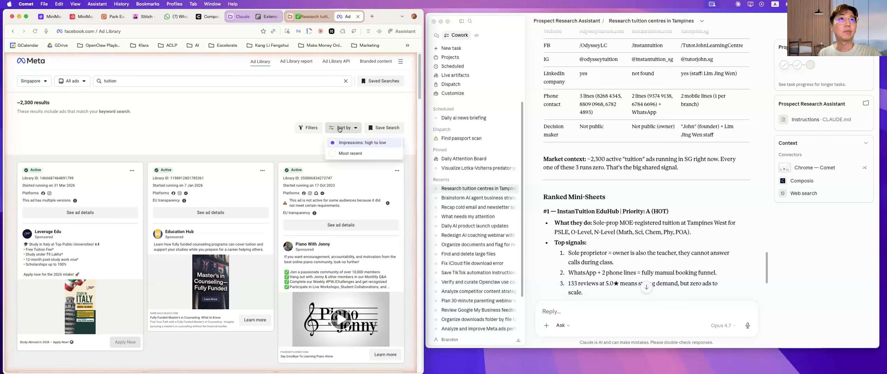
pyautogui.click(340, 128)
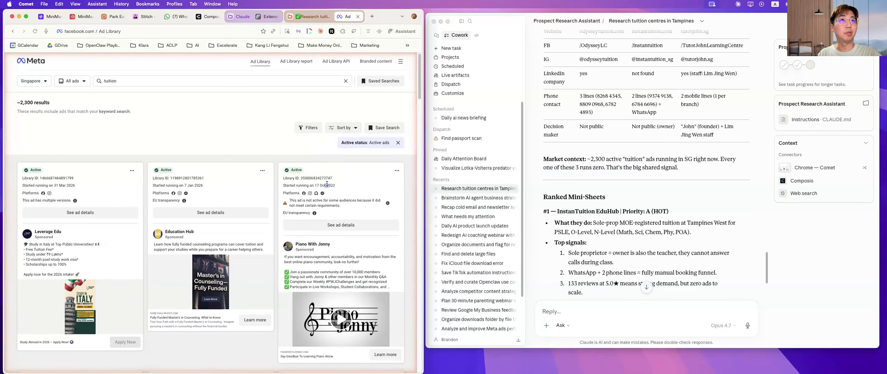
pyautogui.click(308, 127)
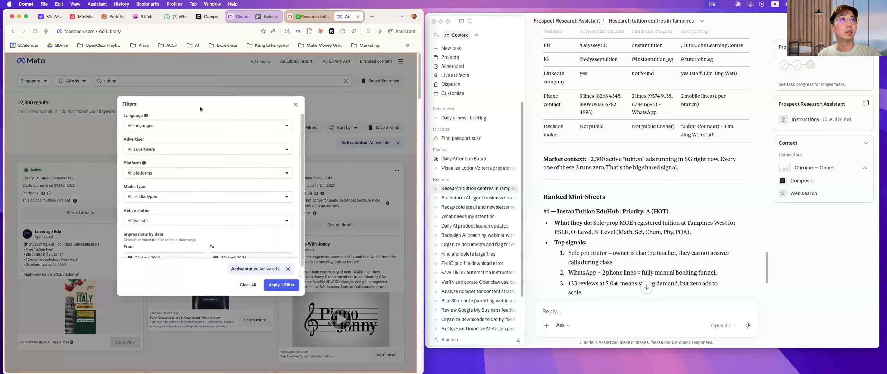
pyautogui.scroll(-2, 238, 163)
pyautogui.scroll(2, 267, 162)
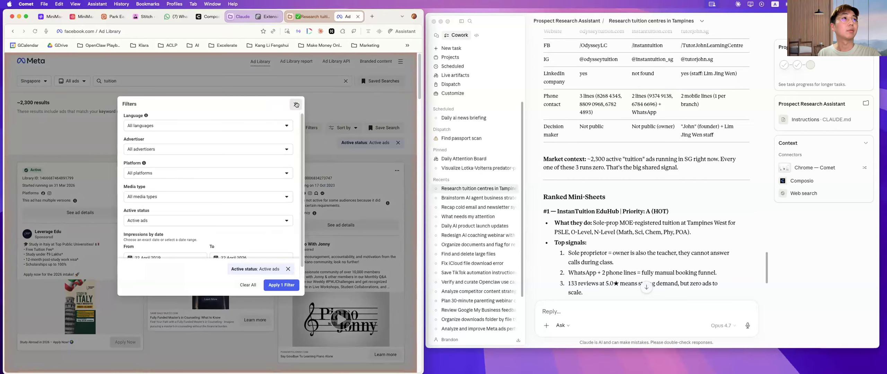
pyautogui.click(346, 111)
# - Return to the Claude research chat and examine the InstanTuition EduHub entry in the ranked mini-sheets
pyautogui.click(684, 152)
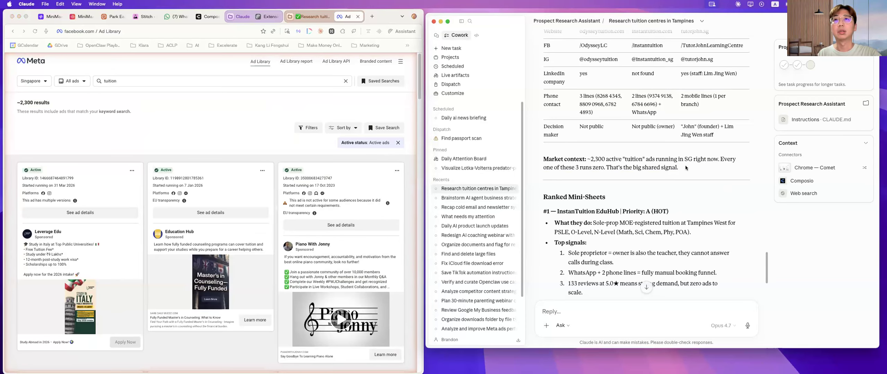
pyautogui.scroll(-2, 685, 152)
pyautogui.scroll(-4, 685, 152)
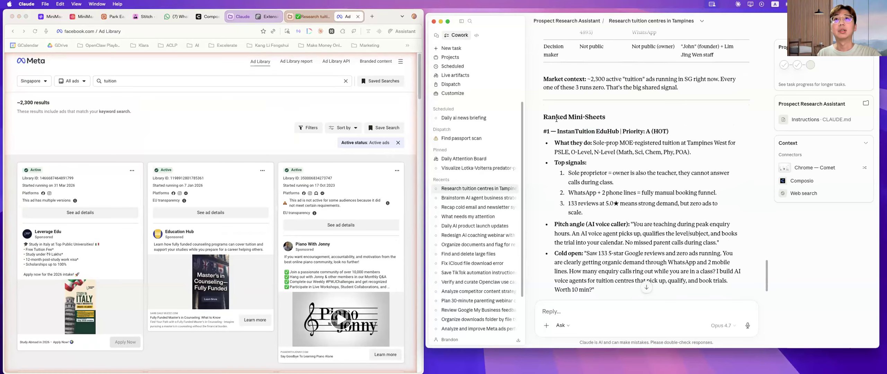
pyautogui.moveTo(567, 131)
pyautogui.mouseDown()
pyautogui.moveTo(591, 131)
pyautogui.moveTo(571, 132)
pyautogui.mouseUp()
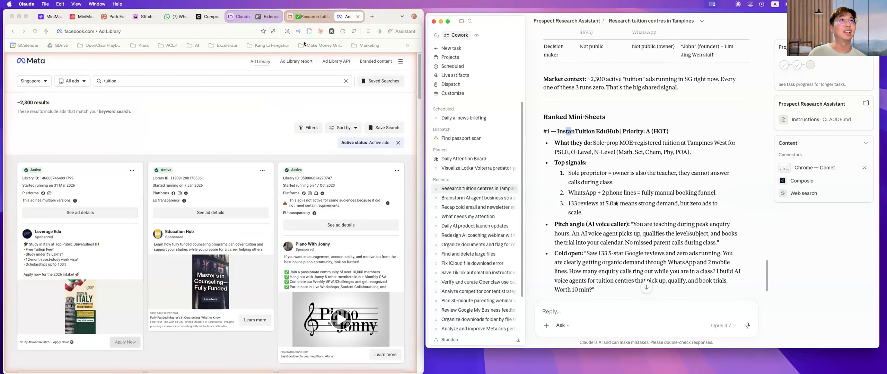
# - Open myskillsfuture.gov.sg in a new browser tab, and open a new Cowork task in Claude
pyautogui.click(369, 17)
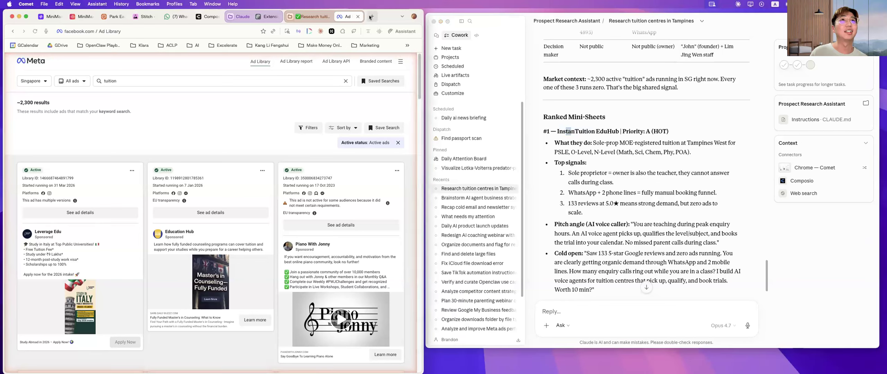
pyautogui.click(370, 17)
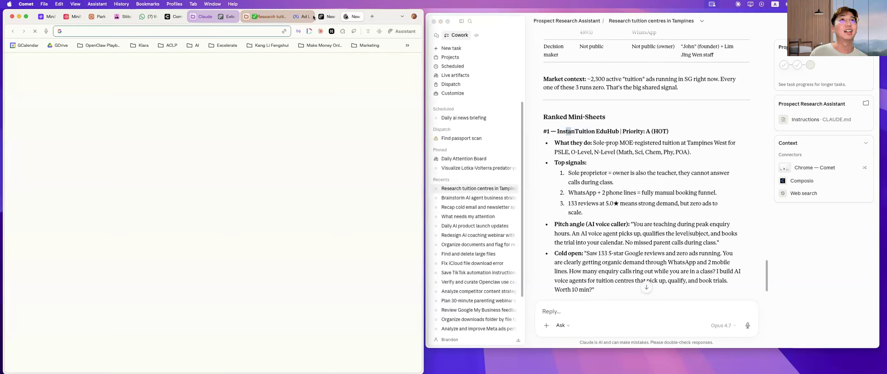
pyautogui.click(334, 17)
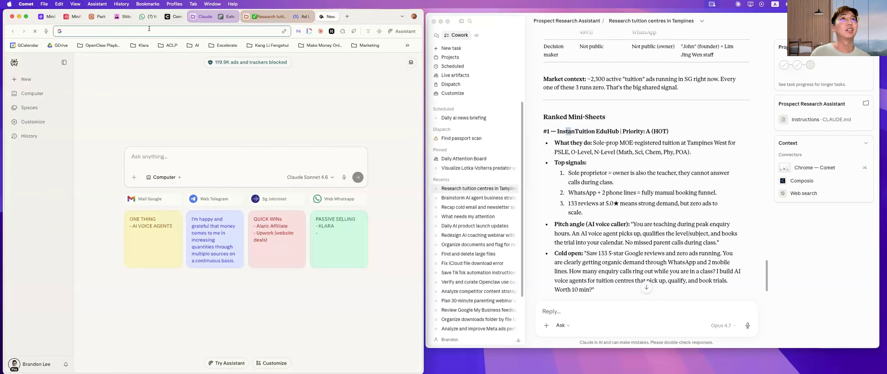
pyautogui.write('myskillsfuture.gov.sg')
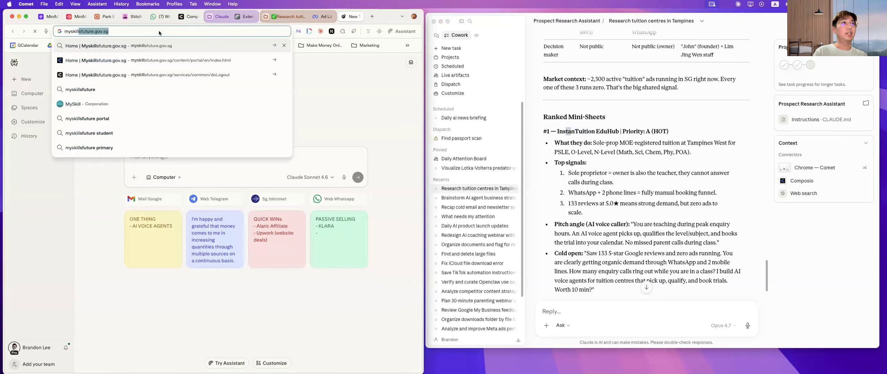
pyautogui.press('Return')
pyautogui.click(675, 106)
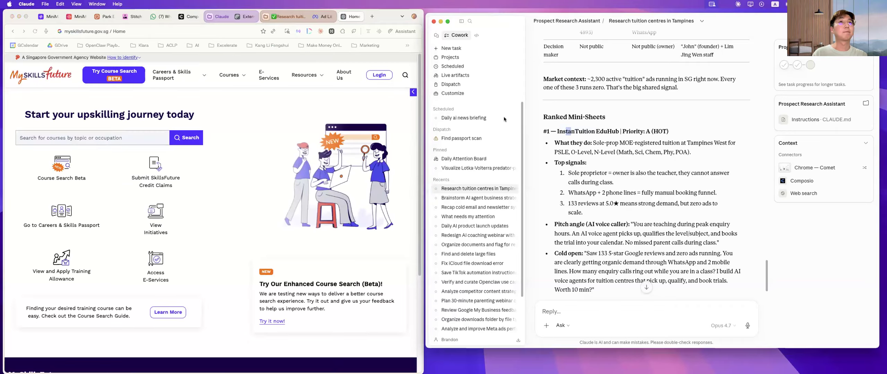
pyautogui.click(456, 48)
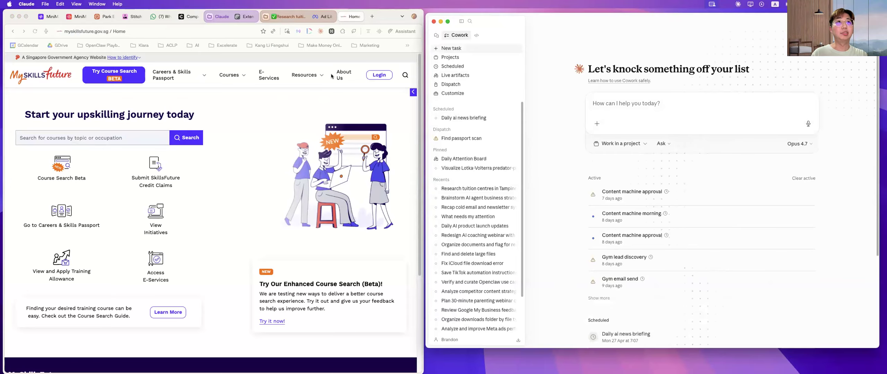
# - Switch to the browser, open the Claude assistant beside the MySkillsFuture page, and search the portal's courses for AI
pyautogui.click(277, 111)
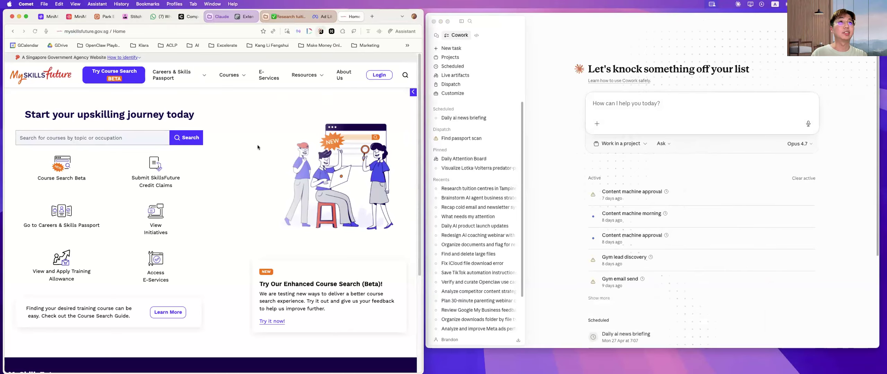
pyautogui.click(154, 175)
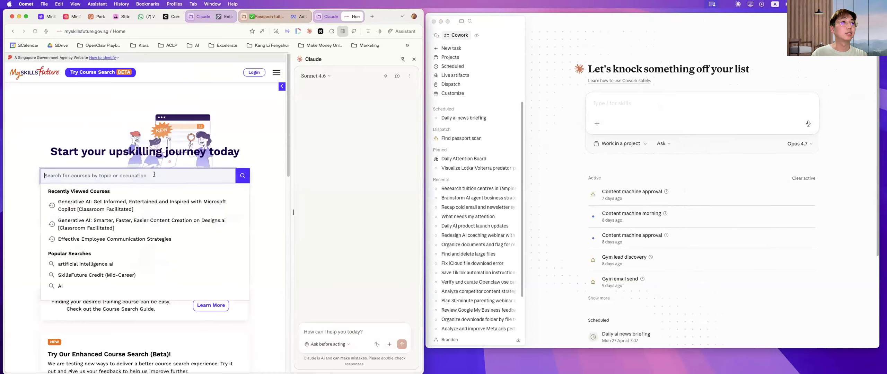
pyautogui.write('ai')
pyautogui.press('Return')
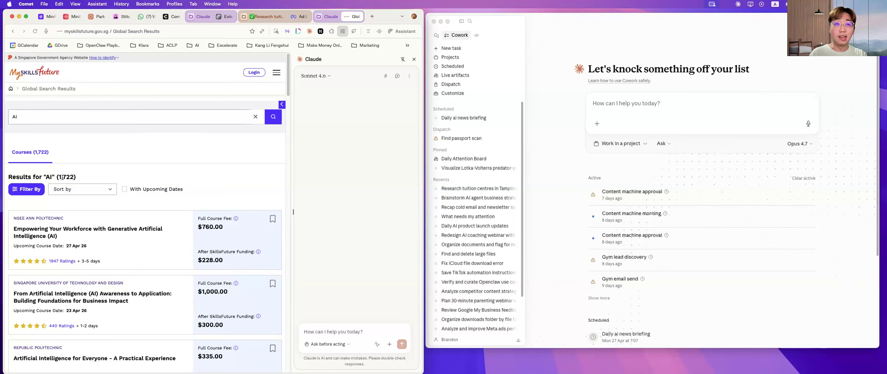
# - Start a Claude prompt: on the skillsfuture courses portal, an AI instructor wants to teach in WSQ schools; click each course from an unique training provider
pyautogui.click(331, 332)
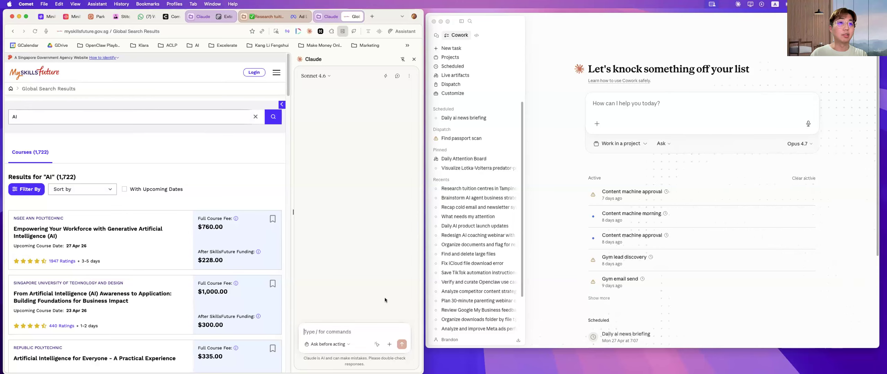
pyautogui.write('You are in the')
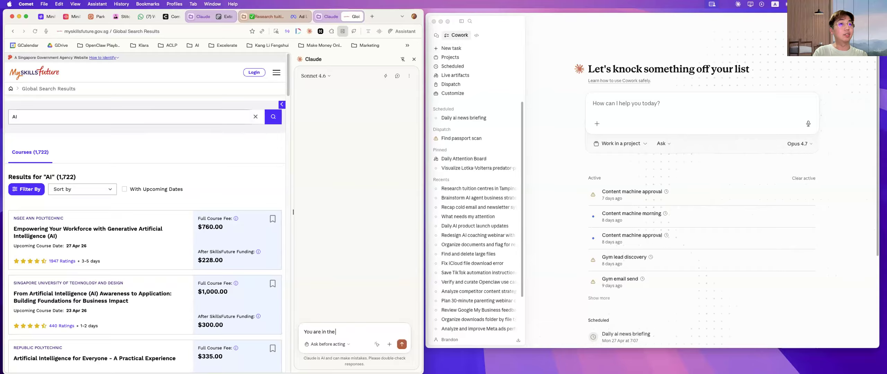
pyautogui.write(' skillsfuture ')
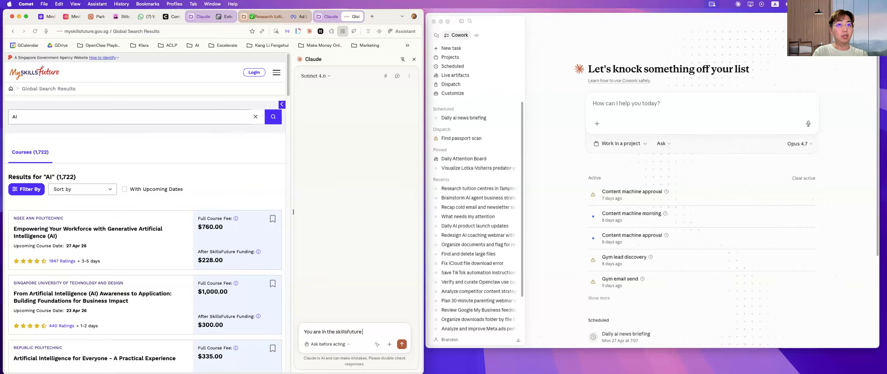
pyautogui.write('courses portal,')
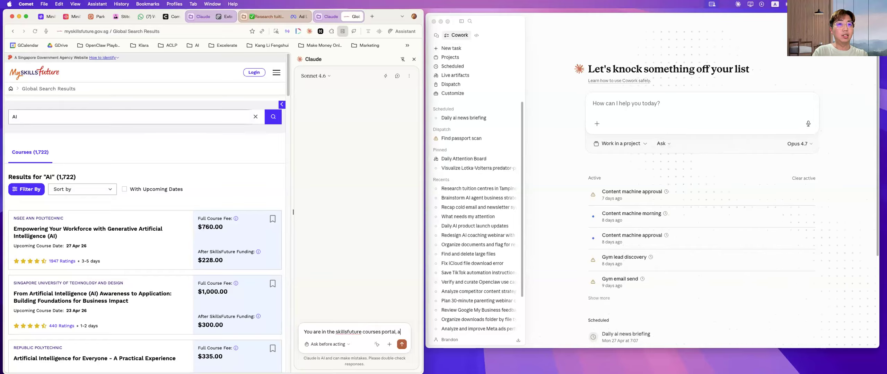
pyautogui.write(' I am an AI')
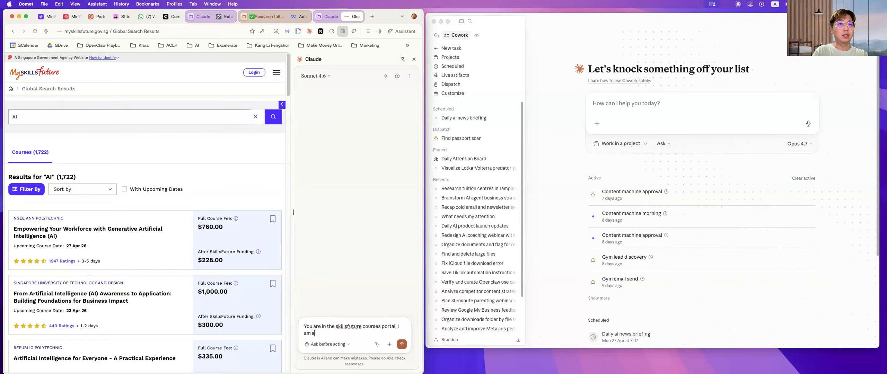
pyautogui.write(' ins')
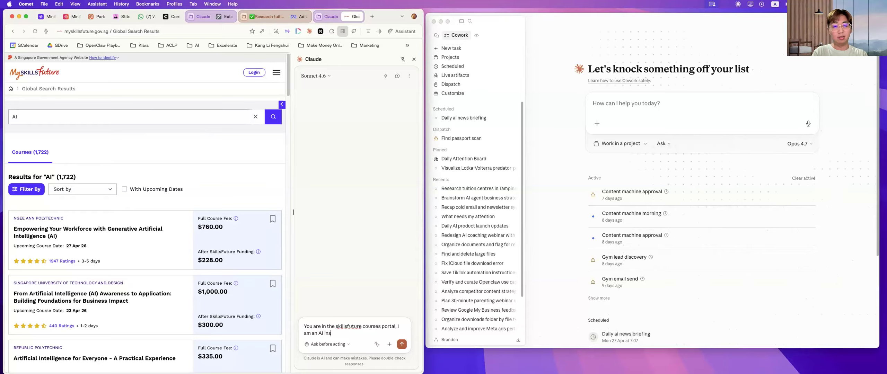
pyautogui.write('tructor and I wou')
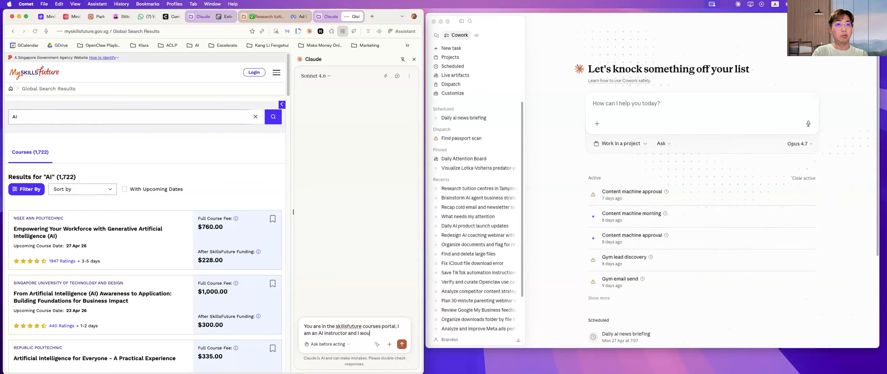
pyautogui.write('ld like to teach in the WSQ schools. I want you to click on')
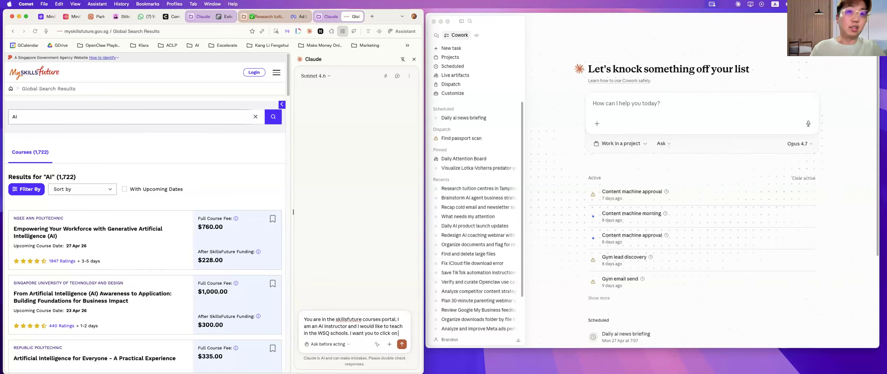
pyautogui.write(' each cour')
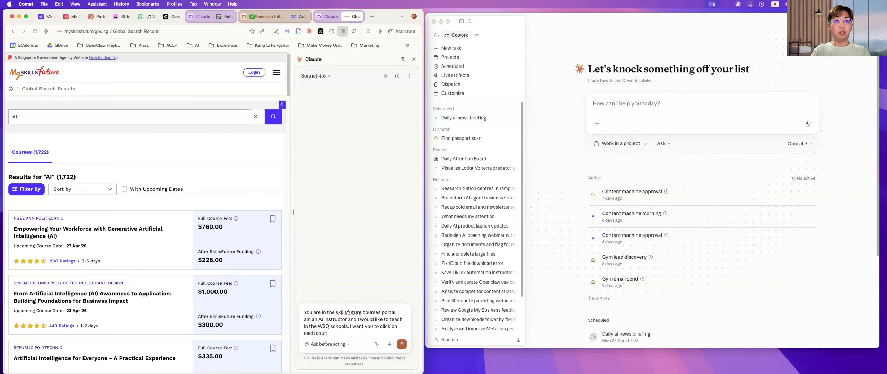
pyautogui.write('se from an unique training provide')
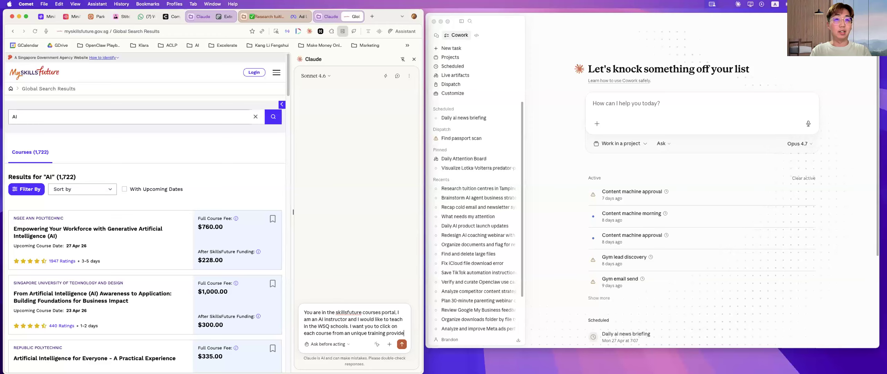
pyautogui.write('r')
# - Add "(related to AI)" after "each course" in the prompt and tell Claude to grab the contact details from the course page
pyautogui.click(332, 326)
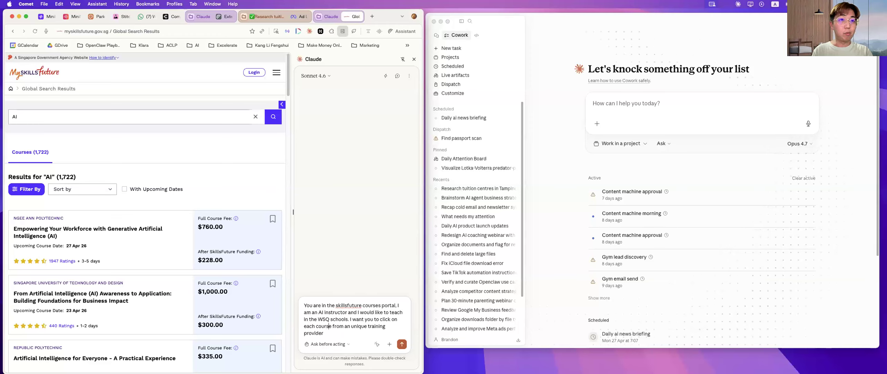
pyautogui.write('(related to AI)')
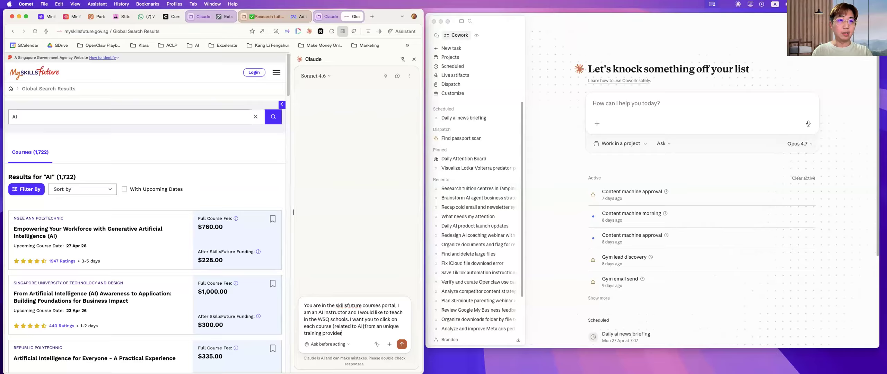
pyautogui.click(343, 333)
pyautogui.write(', and you can')
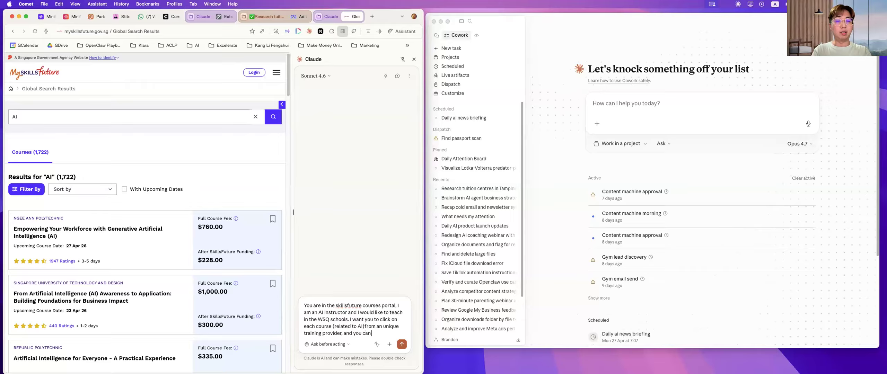
pyautogui.write(' grab the contac')
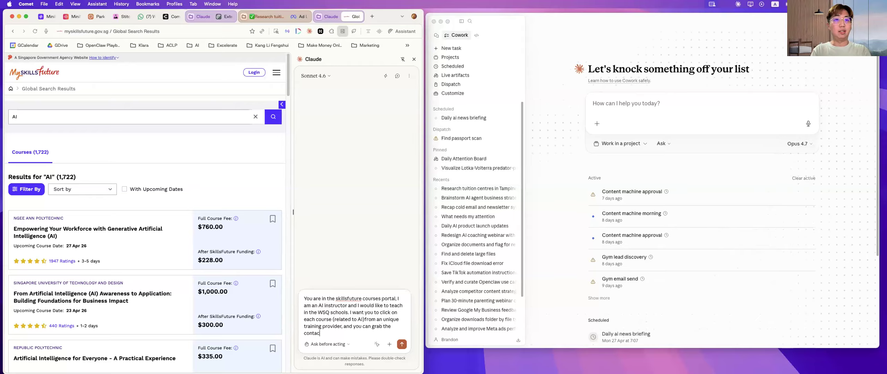
pyautogui.write('t details fr')
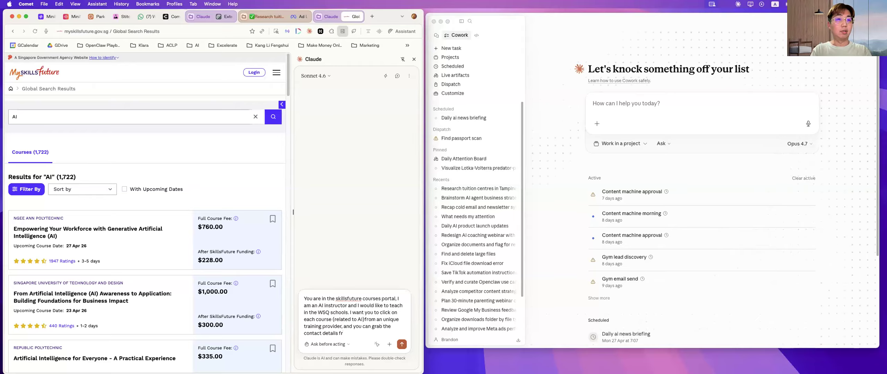
pyautogui.write('from the course p')
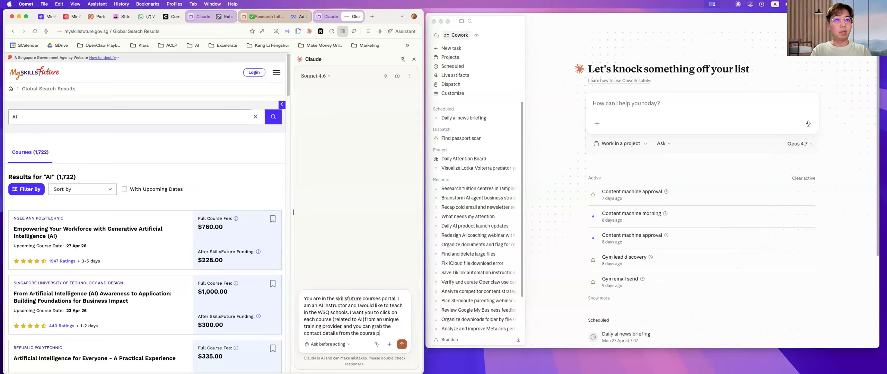
pyautogui.write('age (at the')
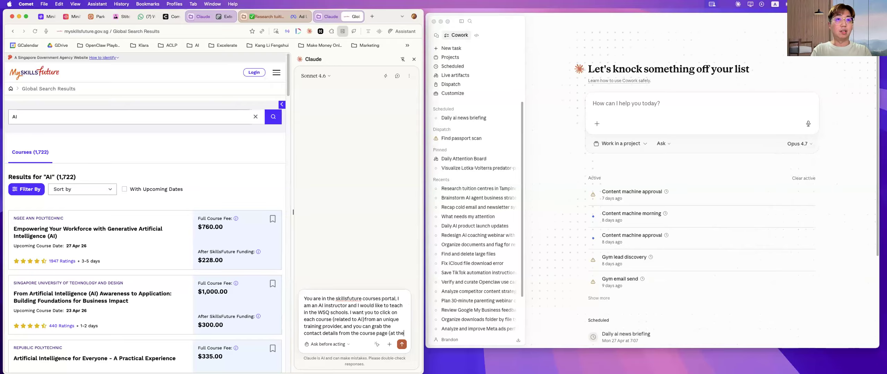
# - Specify that the contact details are at the page bottom and instruct Claude to collate the data into a google sheet
pyautogui.write(' bottom). Once you have the data, colalte')
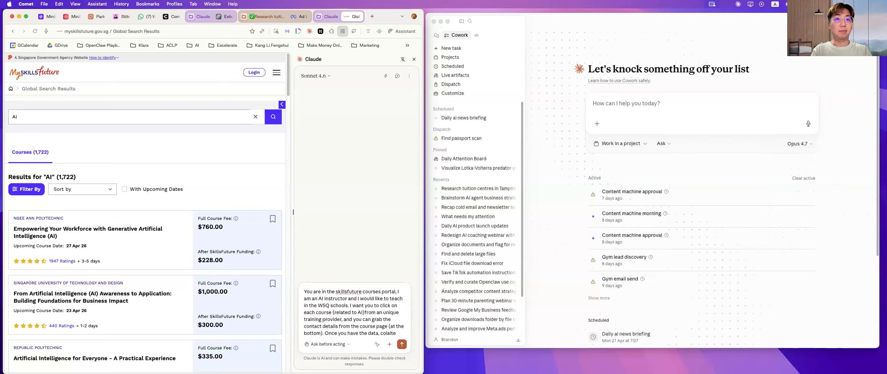
pyautogui.press('BackSpace')
pyautogui.press('BackSpace')
pyautogui.press('BackSpace')
pyautogui.press('BackSpace')
pyautogui.write('late them')
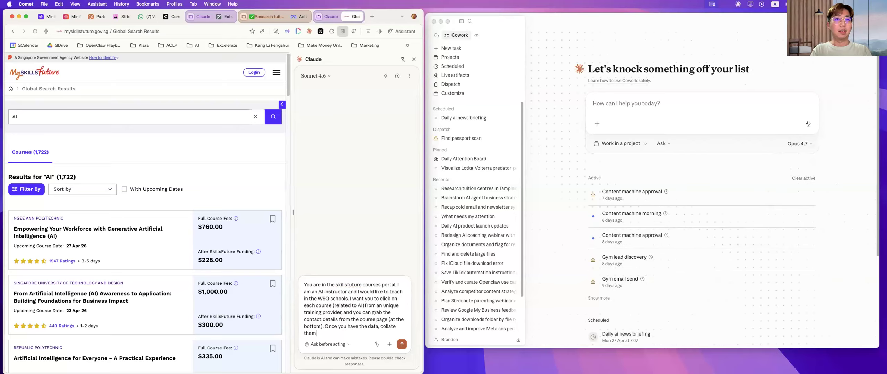
pyautogui.write(' into a google sheet.')
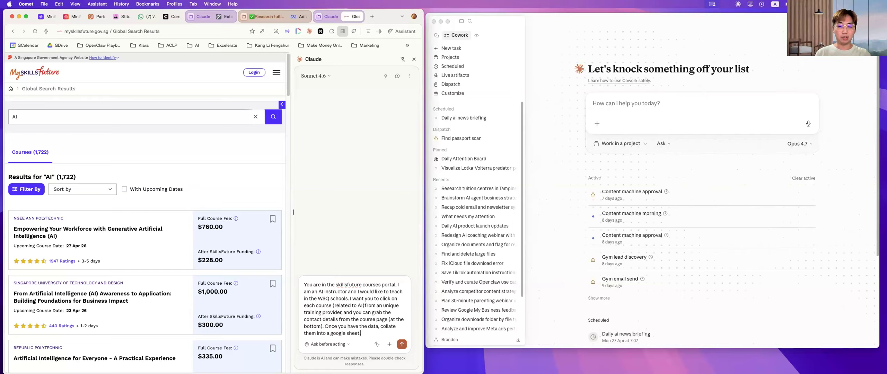
# - Request the contact person's name (if any), phone number, email address, course title and course ID in the prompt
pyautogui.write('want to ha')
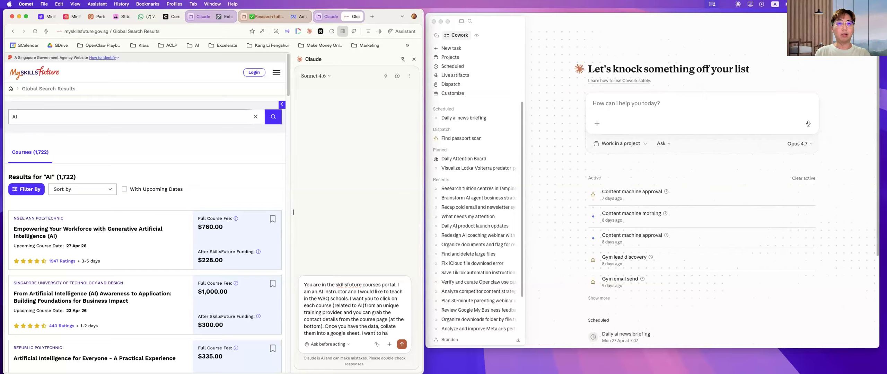
pyautogui.write('ve the name')
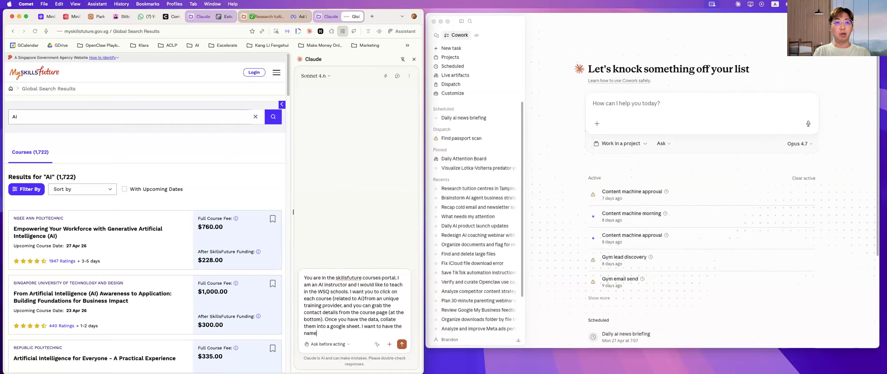
pyautogui.write(' of the contact ')
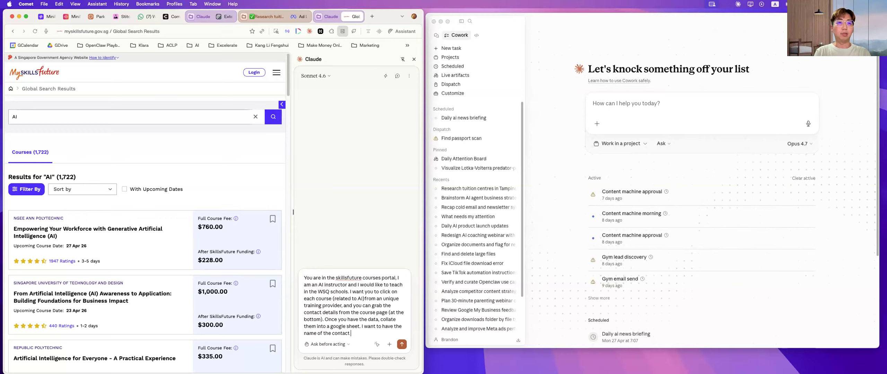
pyautogui.write('person (id any')
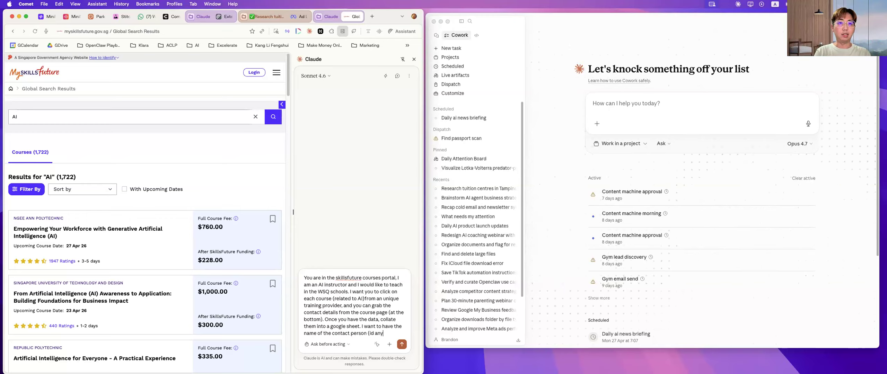
pyautogui.press('BackSpace')
pyautogui.press('BackSpace')
pyautogui.write('f any)')
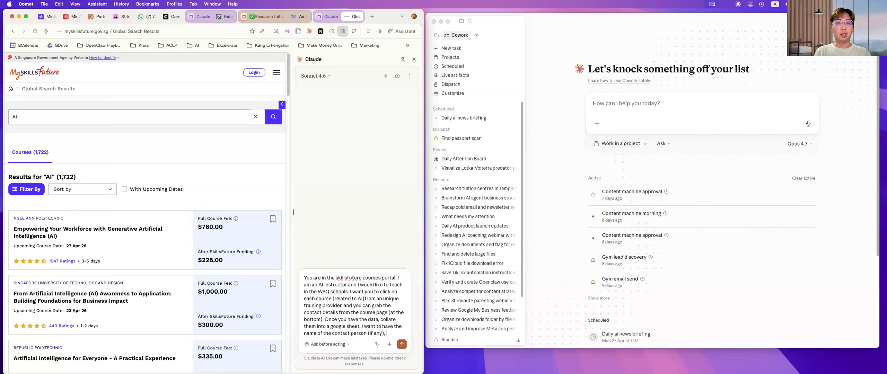
pyautogui.write(', phone')
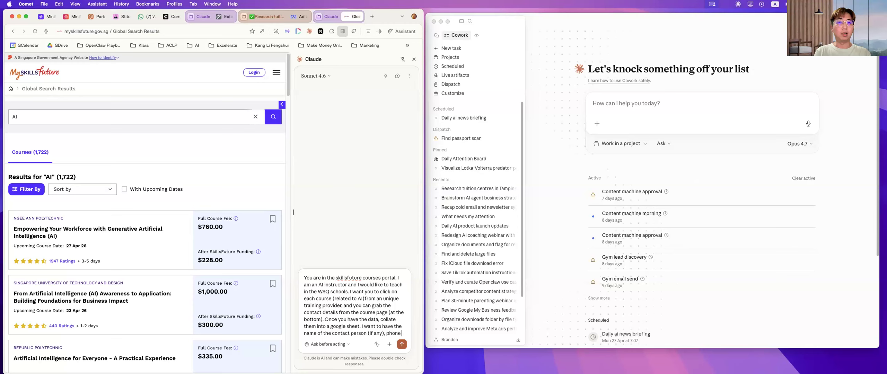
pyautogui.write(' number and email a')
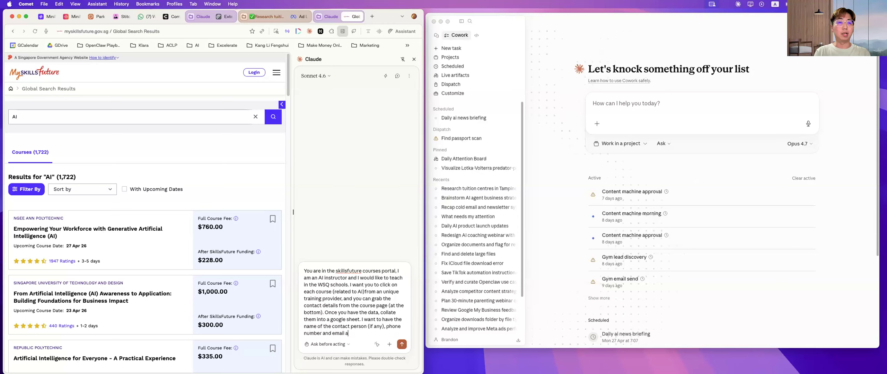
pyautogui.write('ddress, and also give me the ')
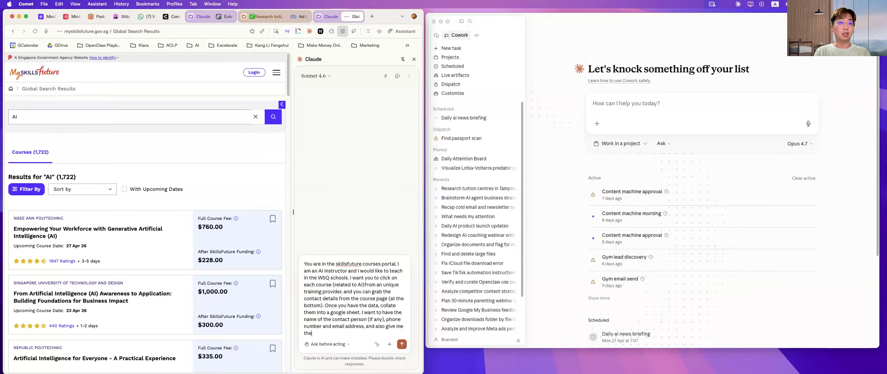
pyautogui.write('course title and the cours')
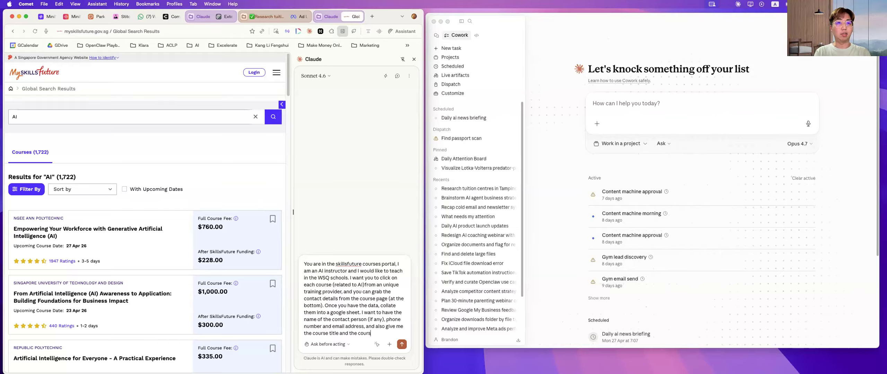
pyautogui.write('e lD>')
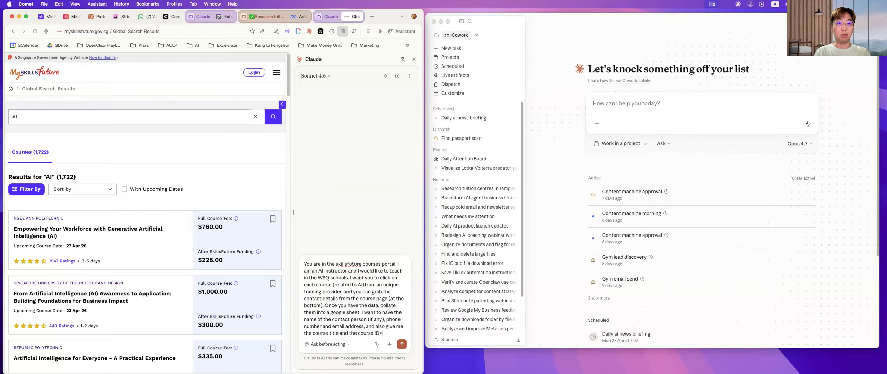
# - Add a separate line limiting the request to courses with upcoming dates, and filter the portal's AI results to With Upcoming Dates
pyautogui.hotkey('shift', 'Return')
pyautogui.write('Only fin')
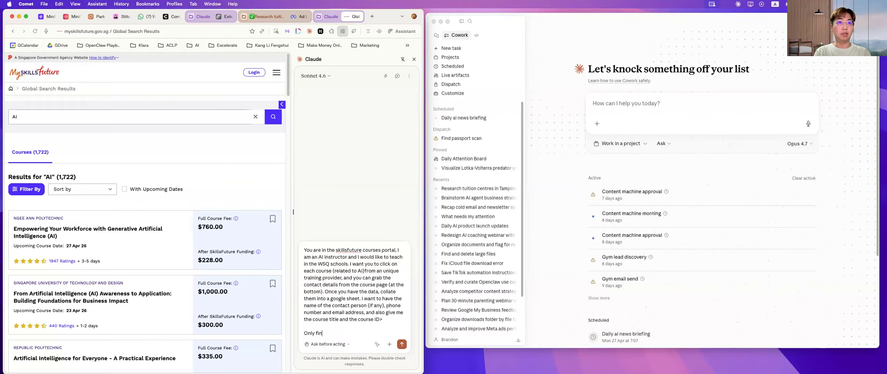
pyautogui.write('d me those4 coursews')
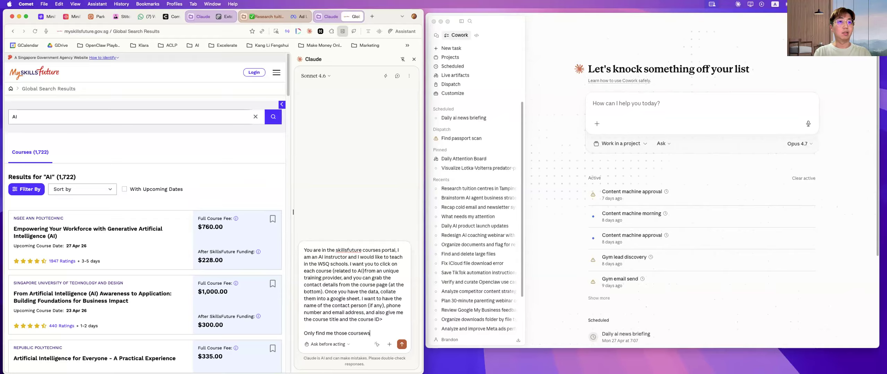
pyautogui.press('BackSpace')
pyautogui.press('BackSpace')
pyautogui.write('s that has upcoming dat')
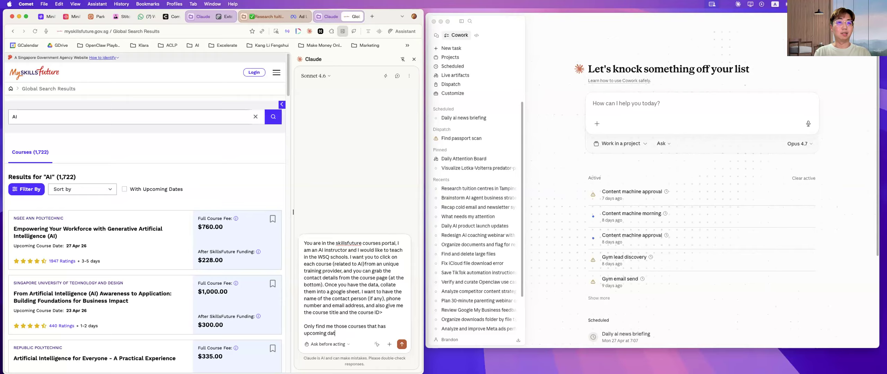
pyautogui.write('es.')
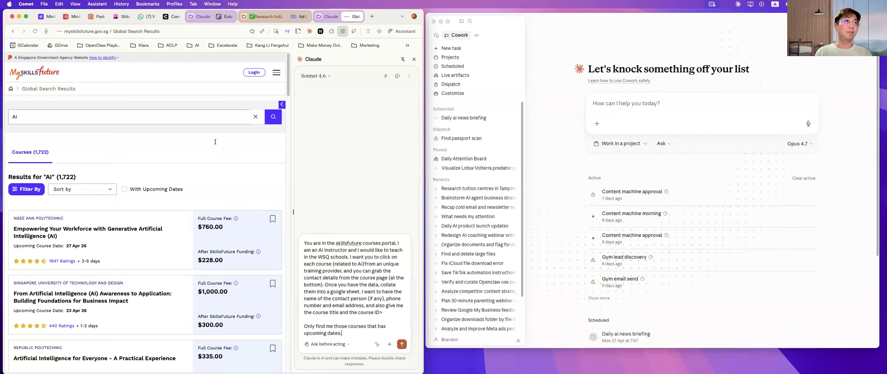
pyautogui.click(123, 191)
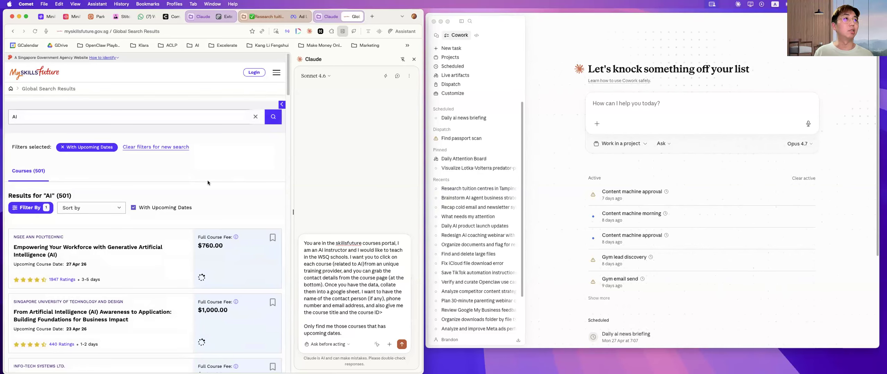
# - Try Claude's Act without asking permission mode and return to Ask before acting
pyautogui.scroll(-3, 198, 182)
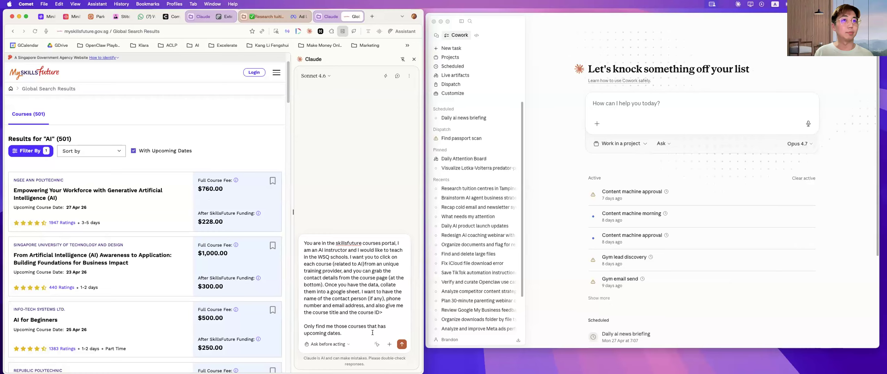
pyautogui.click(328, 344)
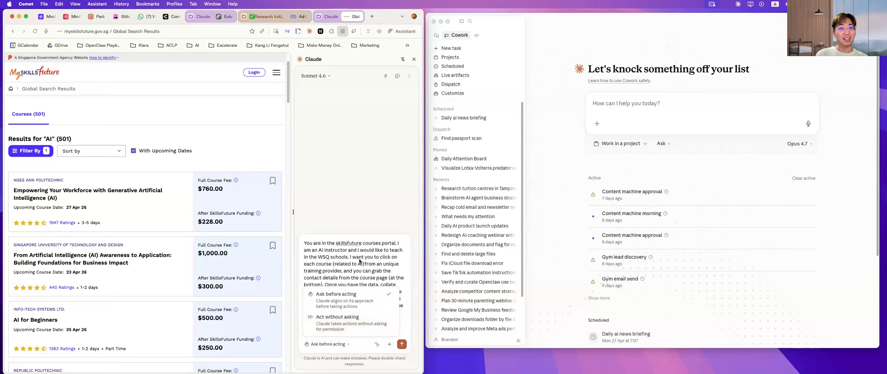
pyautogui.click(353, 319)
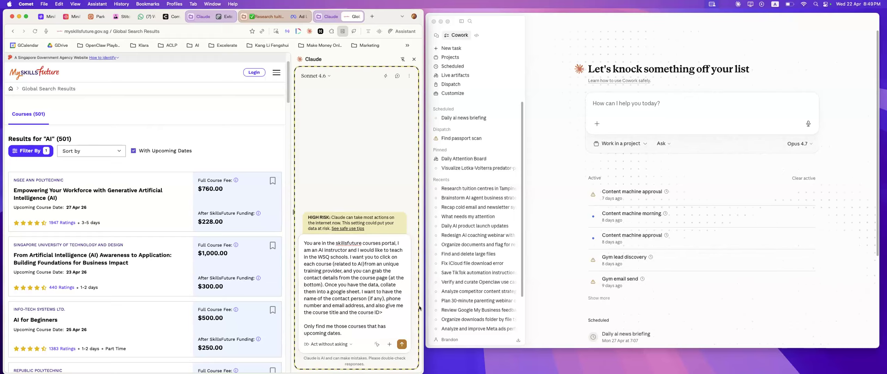
pyautogui.click(342, 344)
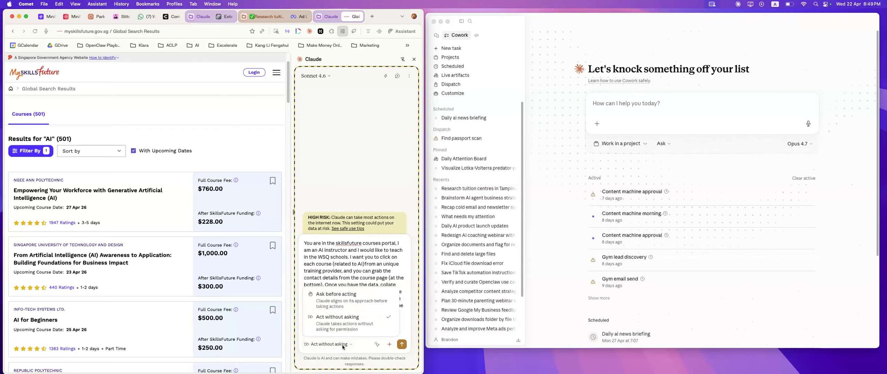
pyautogui.click(357, 301)
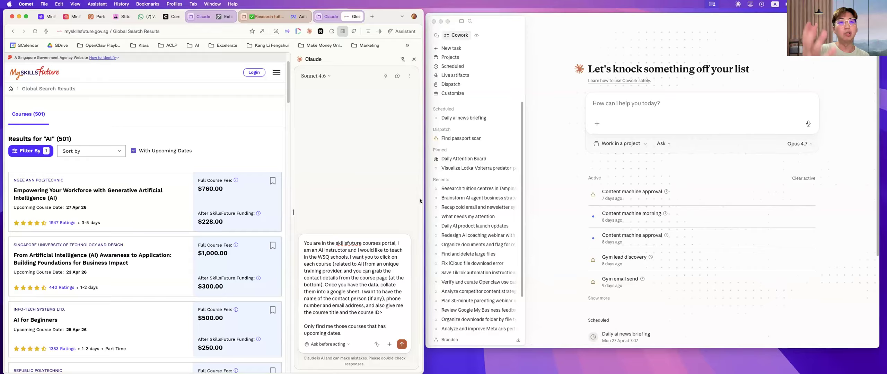
pyautogui.click(331, 344)
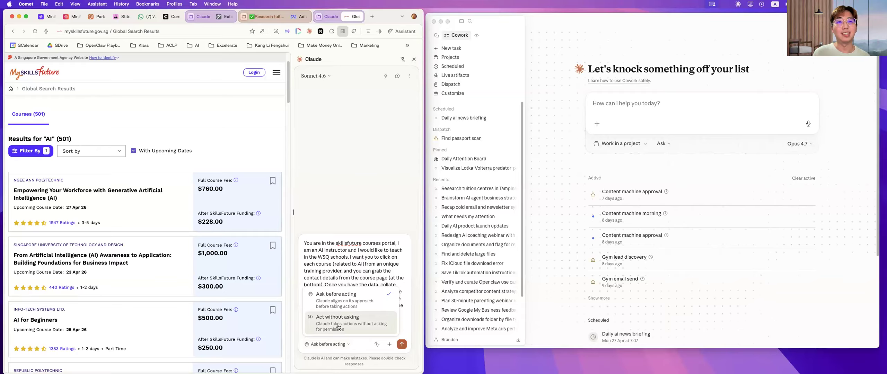
pyautogui.click(347, 286)
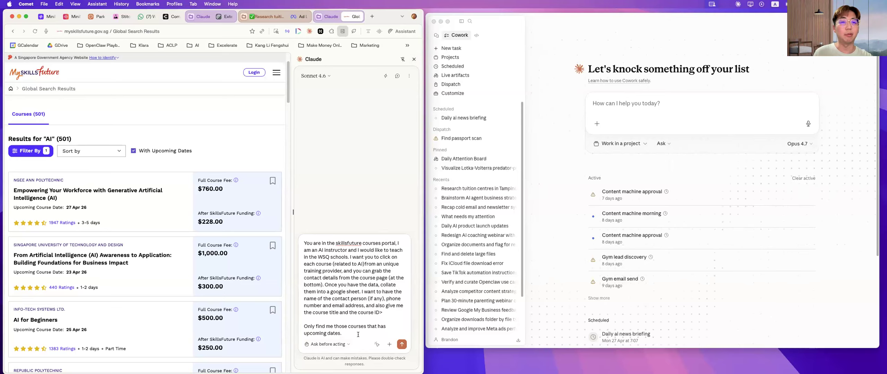
# - Send the course-contact prompt with Ask before acting, and approve Claude's plan after reviewing its sites and approach
pyautogui.click(401, 344)
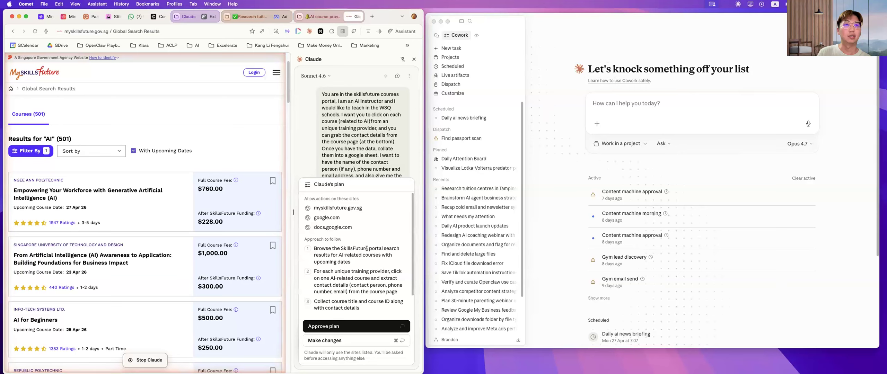
pyautogui.moveTo(336, 249); pyautogui.dragTo(361, 255)
pyautogui.click(374, 240)
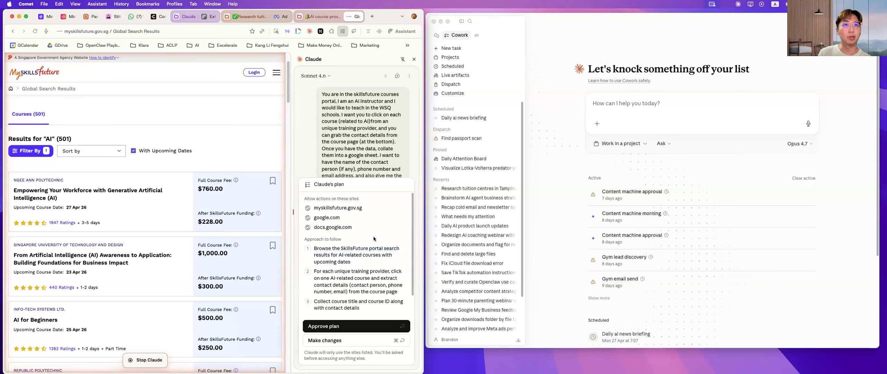
pyautogui.scroll(-2, 384, 214)
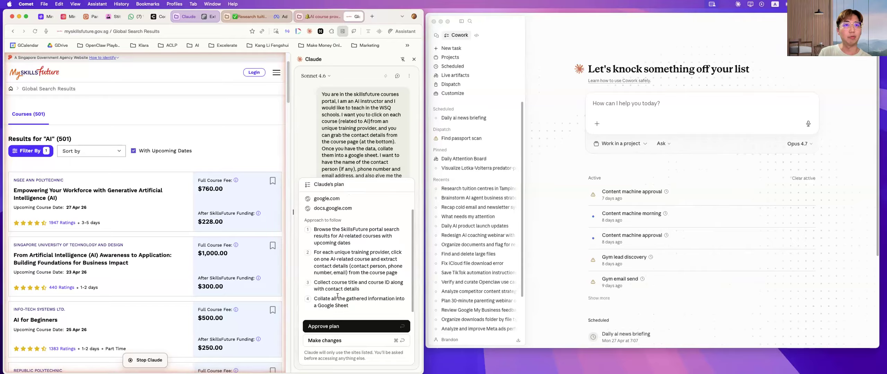
pyautogui.moveTo(337, 229); pyautogui.dragTo(342, 229)
pyautogui.click(354, 238)
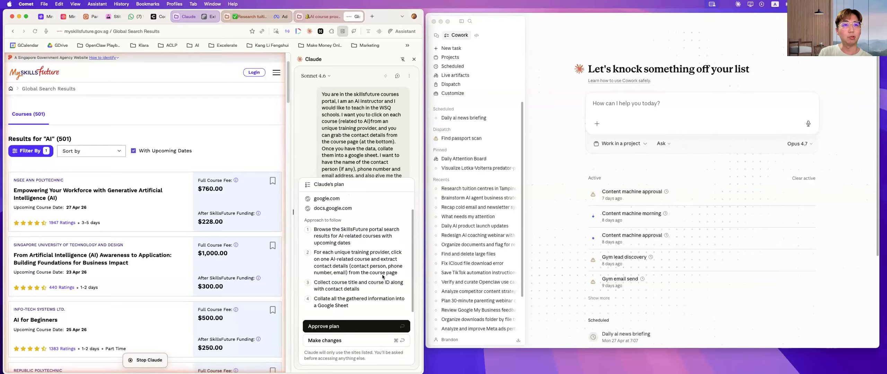
pyautogui.click(348, 326)
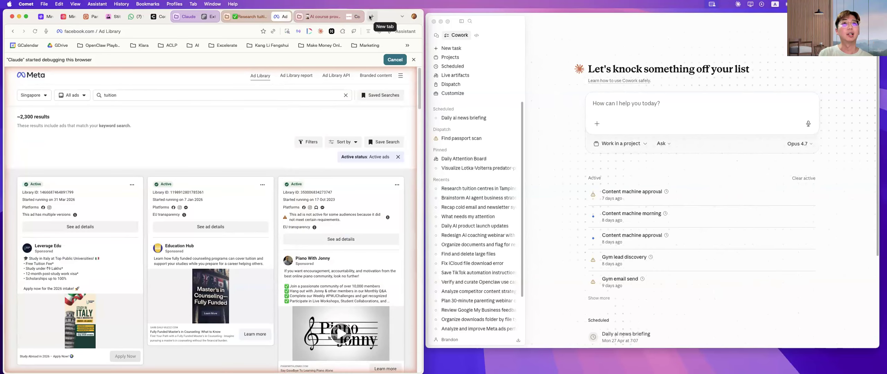
pyautogui.press('super+t')
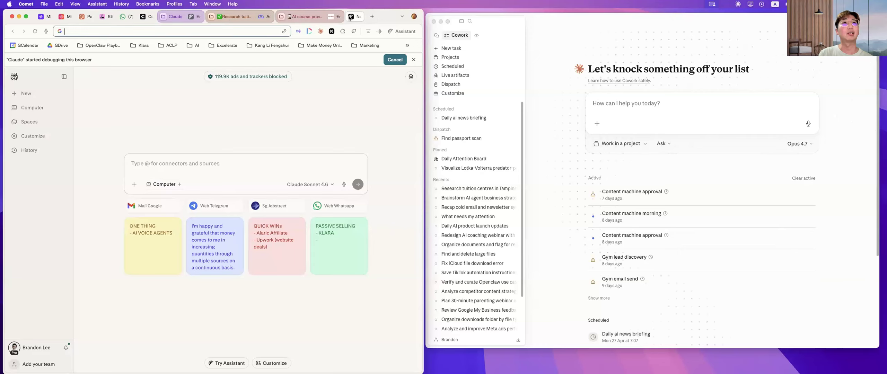
pyautogui.moveTo(350, 17); pyautogui.dragTo(332, 17)
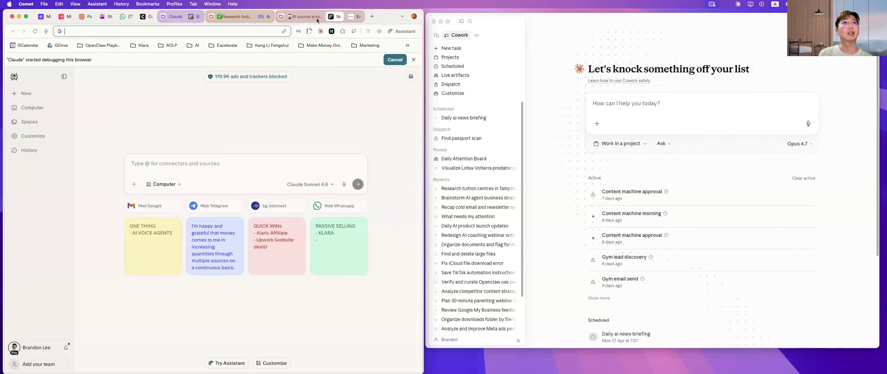
pyautogui.click(338, 17)
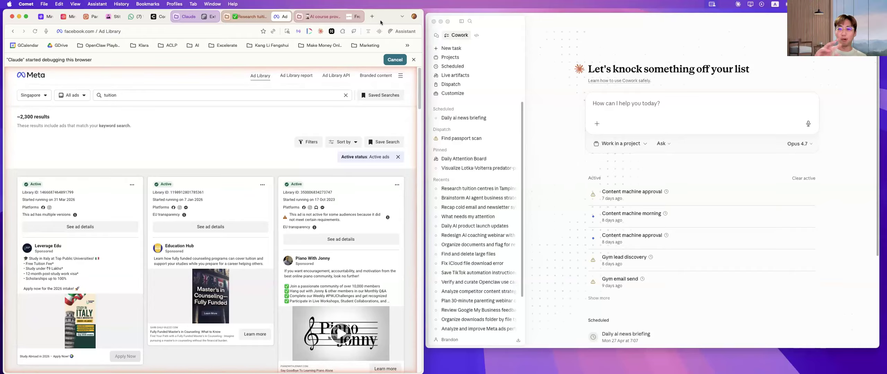
# - Open the Claude side panel beside the Meta Ad Library page and look at the built-in Assistant and Claude's options
pyautogui.click(320, 31)
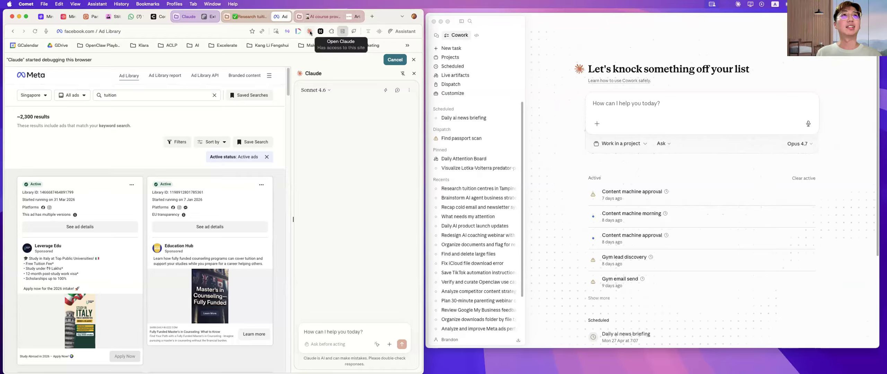
pyautogui.click(402, 32)
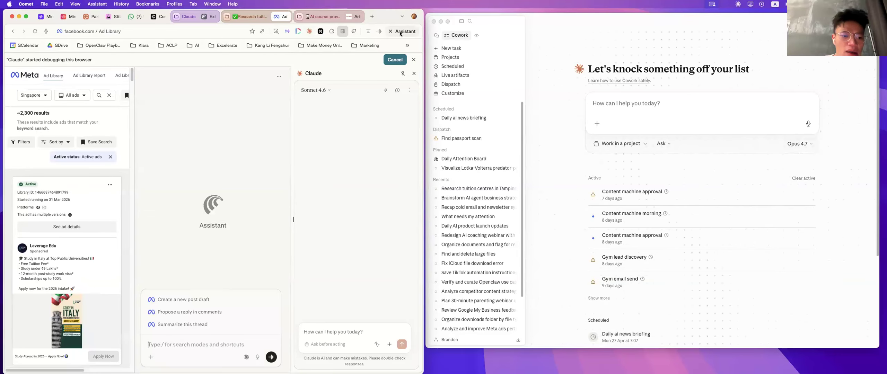
pyautogui.click(400, 33)
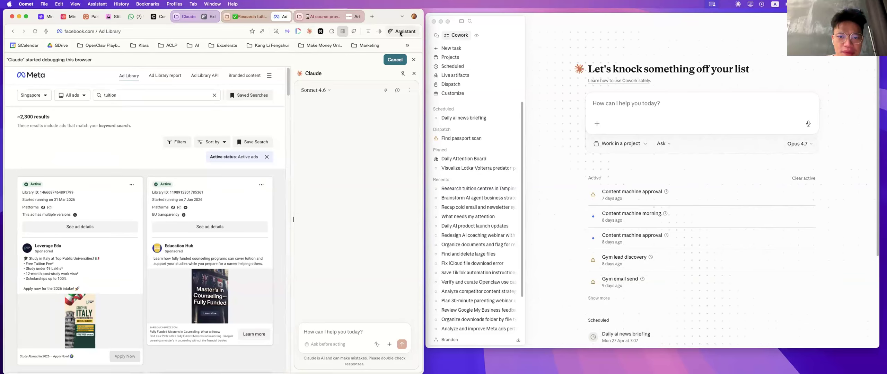
pyautogui.click(400, 33)
pyautogui.click(400, 32)
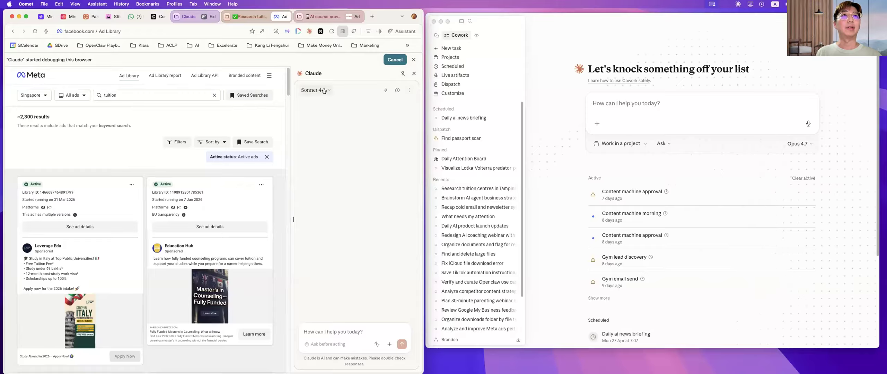
pyautogui.click(409, 90)
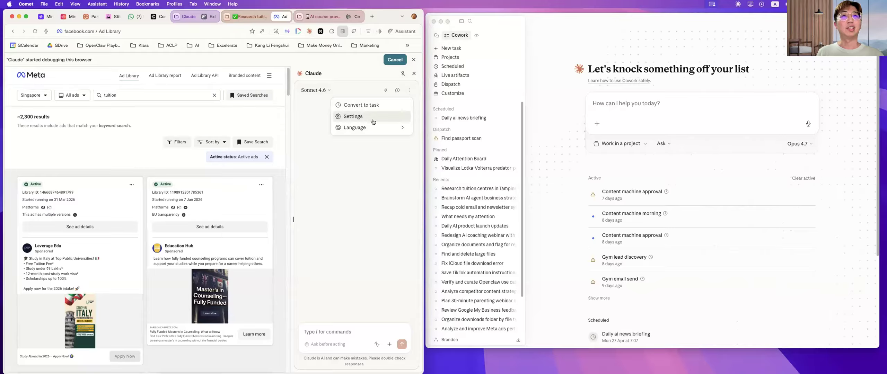
pyautogui.click(400, 76)
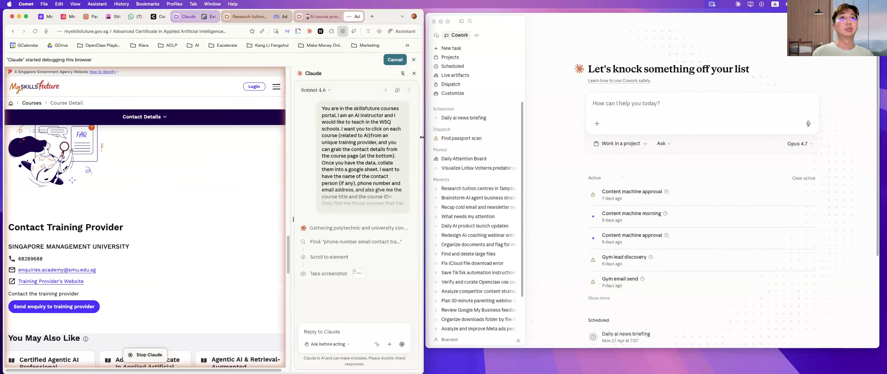
# - Stop Claude's running course-contact collection task and cancel its debugging session in the browser
pyautogui.moveTo(564, 122); pyautogui.dragTo(570, 121)
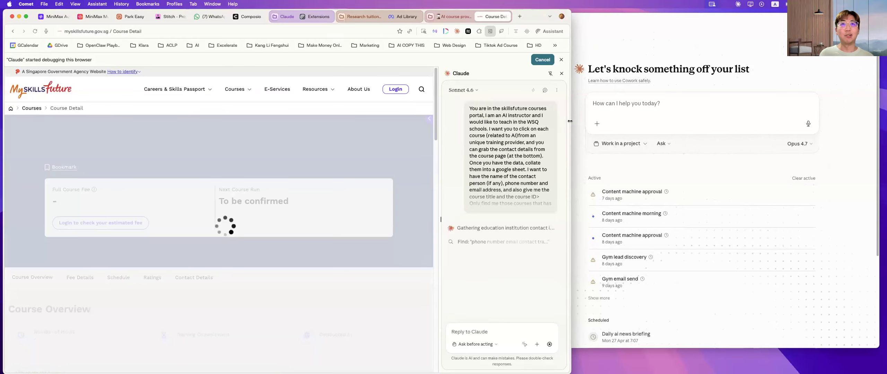
pyautogui.click(471, 91)
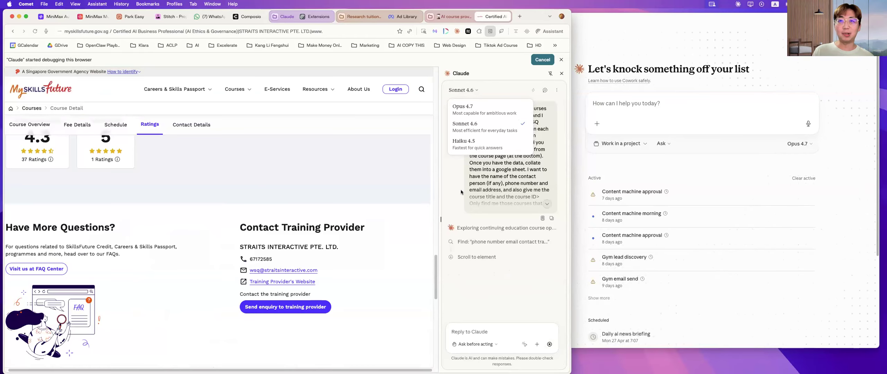
pyautogui.click(548, 345)
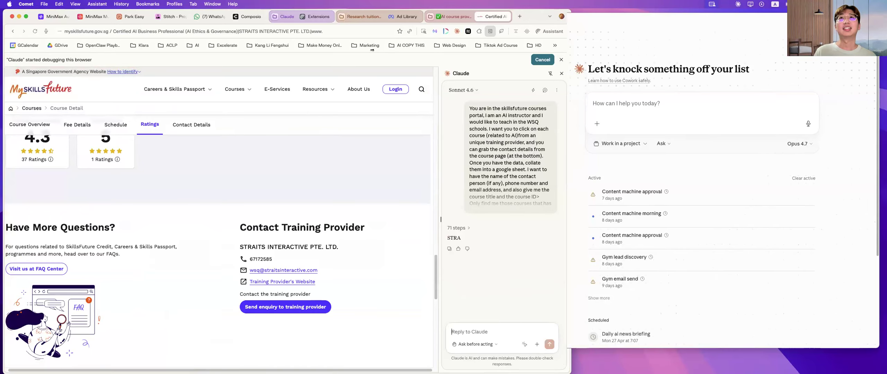
pyautogui.moveTo(571, 208); pyautogui.dragTo(413, 207)
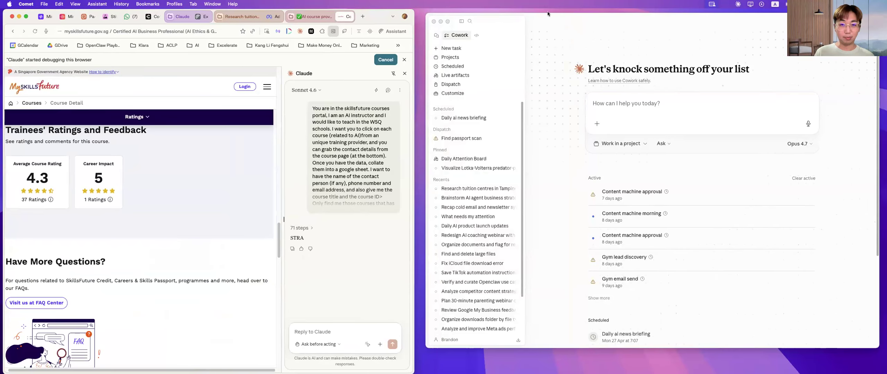
pyautogui.click(386, 59)
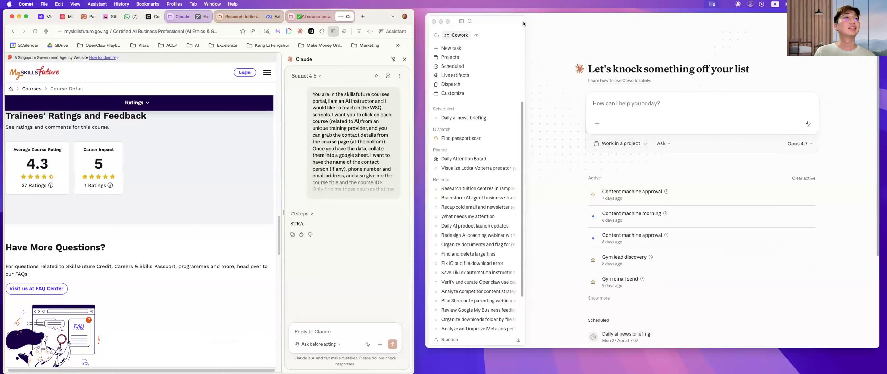
# - Switch to the Claude desktop app, enlarge the "Research tuition centres in Tampines" task window, and go back to its Ranked Mini-Sheets
pyautogui.moveTo(523, 24); pyautogui.dragTo(513, 22)
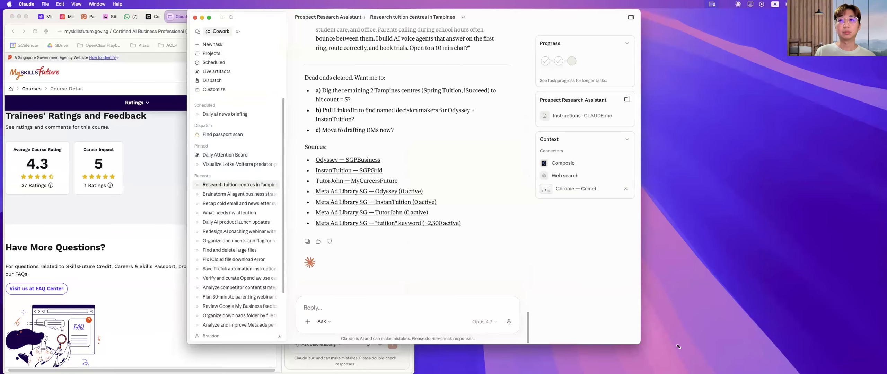
pyautogui.moveTo(707, 344); pyautogui.dragTo(707, 344)
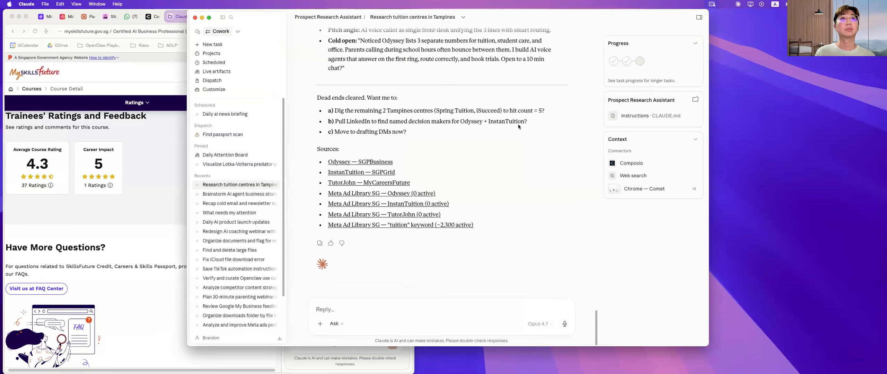
pyautogui.scroll(3, 514, 124)
pyautogui.scroll(5, 515, 129)
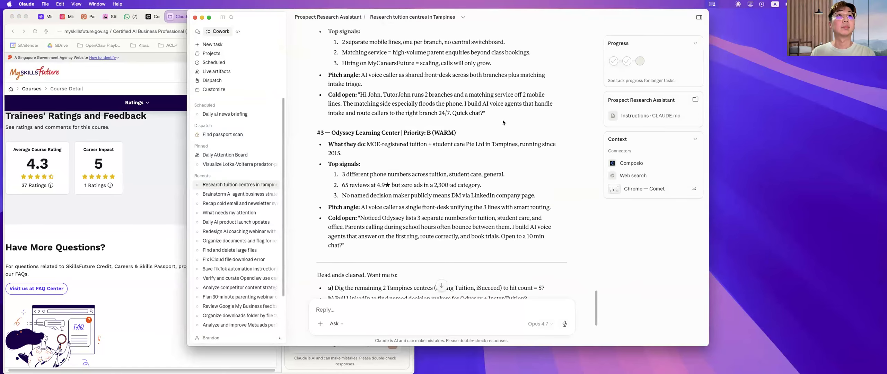
pyautogui.scroll(12, 459, 112)
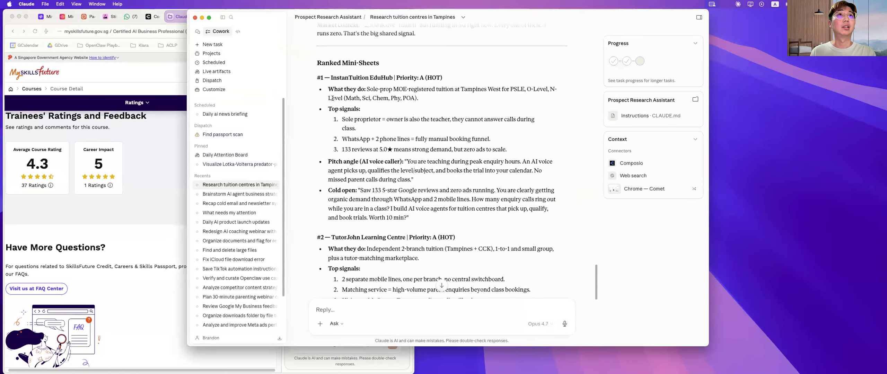
# - Examine the InstanTuition EduHub mini-sheet's business description and top signals
pyautogui.moveTo(316, 85); pyautogui.dragTo(555, 117)
pyautogui.click(312, 96)
pyautogui.tripleClick(434, 114)
pyautogui.moveTo(342, 130); pyautogui.dragTo(490, 130)
pyautogui.click(435, 140)
pyautogui.click(490, 130)
pyautogui.moveTo(348, 150); pyautogui.dragTo(421, 150)
pyautogui.click(408, 148)
pyautogui.click(422, 150)
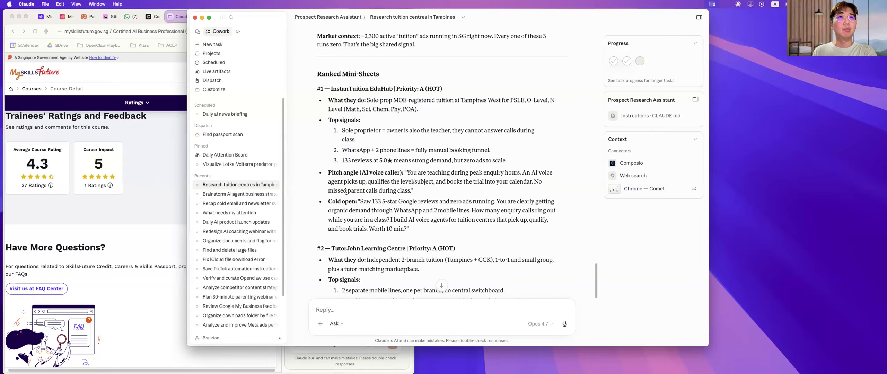
# - Read the pitch angle and cold open message suggested for InstanTuition EduHub
pyautogui.scroll(-2, 381, 176)
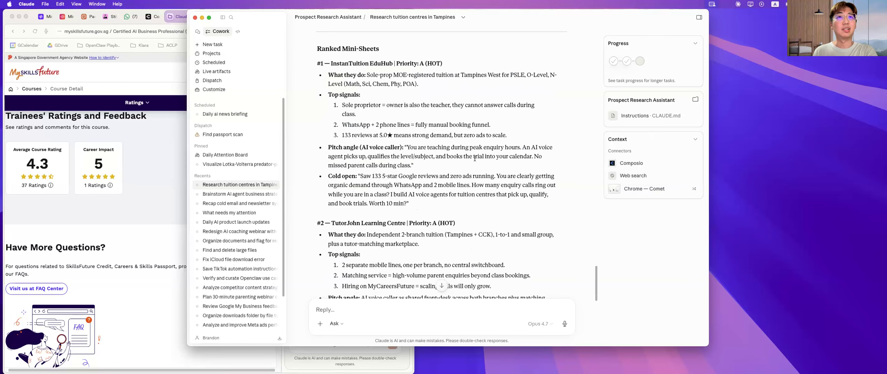
pyautogui.scroll(-1, 402, 189)
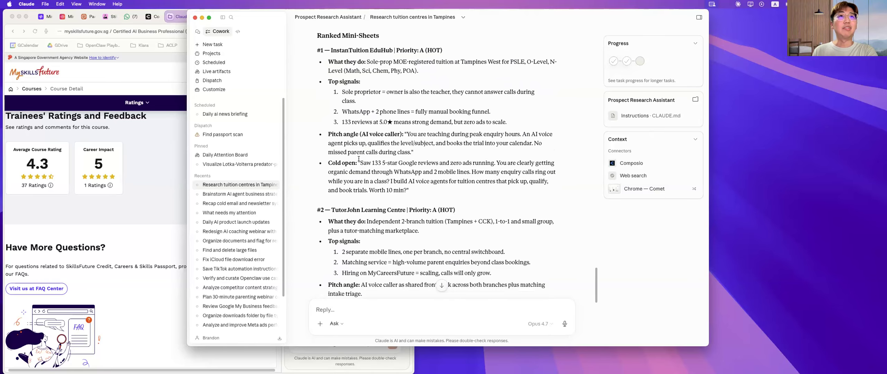
pyautogui.moveTo(360, 163); pyautogui.dragTo(407, 190)
pyautogui.click(406, 190)
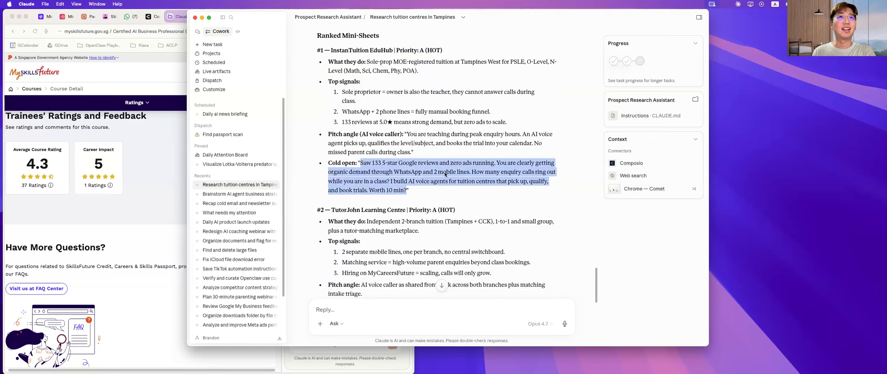
pyautogui.scroll(-1, 440, 168)
pyautogui.click(429, 168)
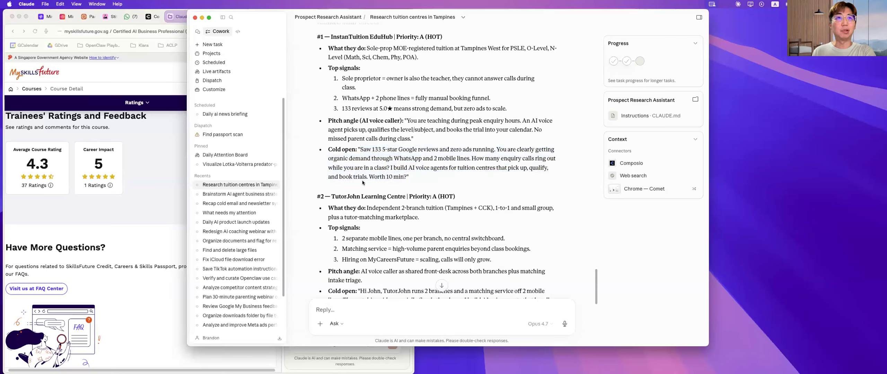
# - Go over InstanTuition EduHub's cold open message and read the business description in the TutorJohn Learning Centre mini-sheet
pyautogui.moveTo(407, 177); pyautogui.dragTo(361, 150)
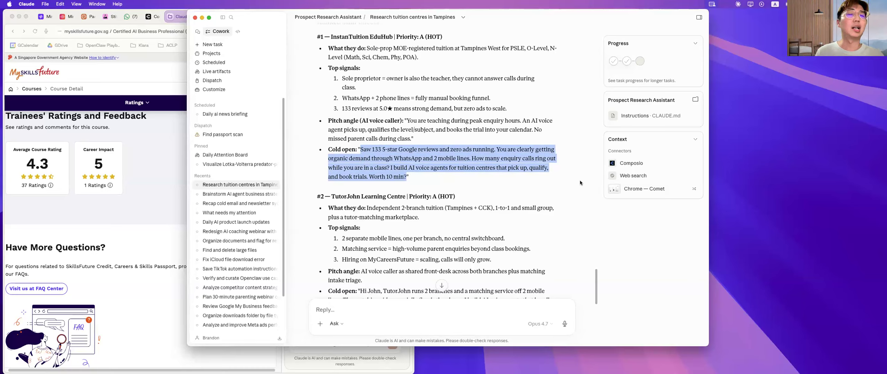
pyautogui.click(487, 149)
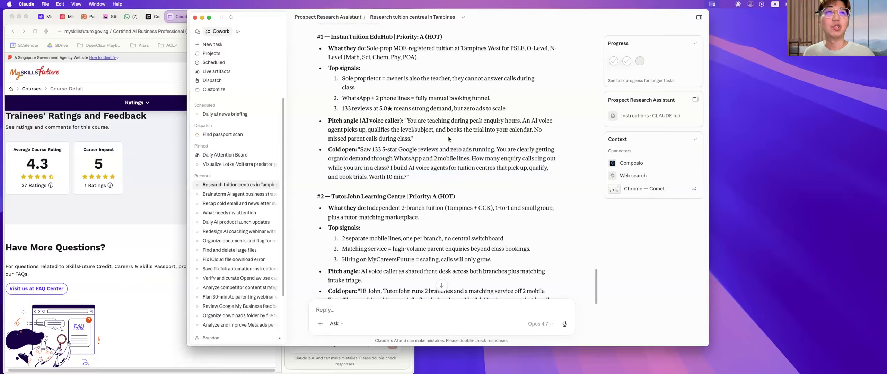
pyautogui.scroll(-4, 416, 142)
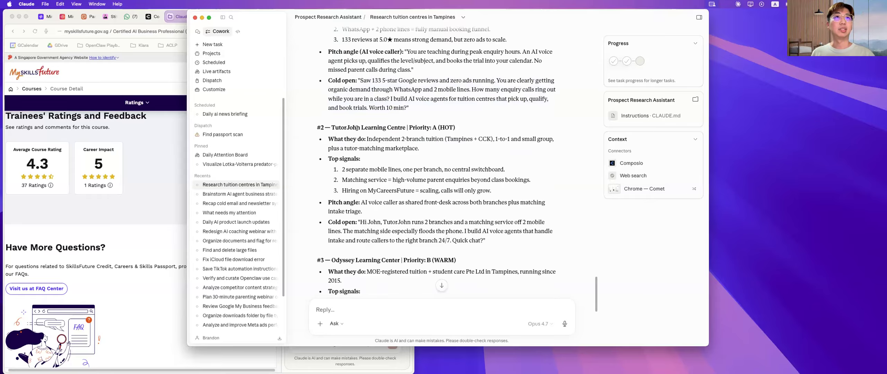
pyautogui.moveTo(341, 127); pyautogui.dragTo(484, 138)
pyautogui.click(424, 138)
pyautogui.click(476, 138)
pyautogui.click(485, 138)
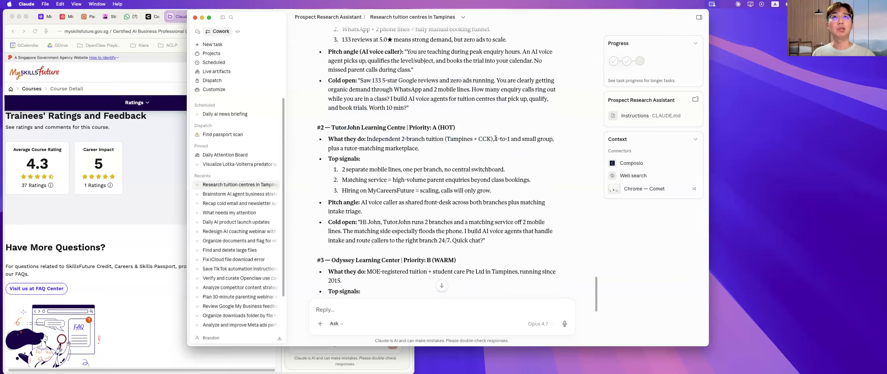
# - Examine the top signals listed for TutorJohn Learning Centre
pyautogui.scroll(-3, 497, 138)
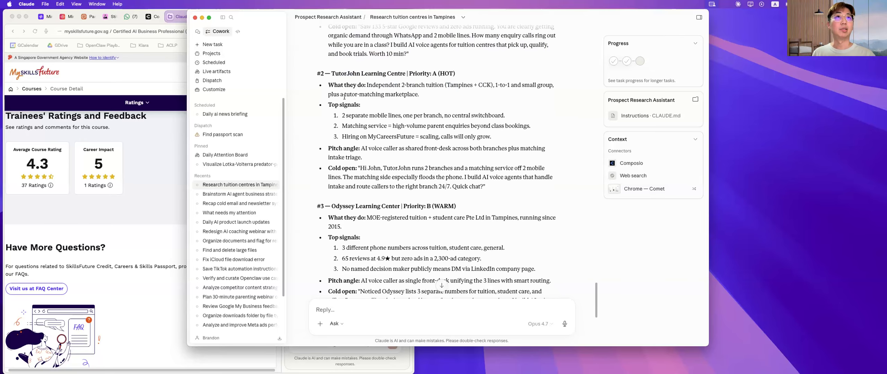
pyautogui.moveTo(342, 115); pyautogui.dragTo(375, 115)
pyautogui.click(343, 114)
pyautogui.click(345, 113)
pyautogui.click(404, 115)
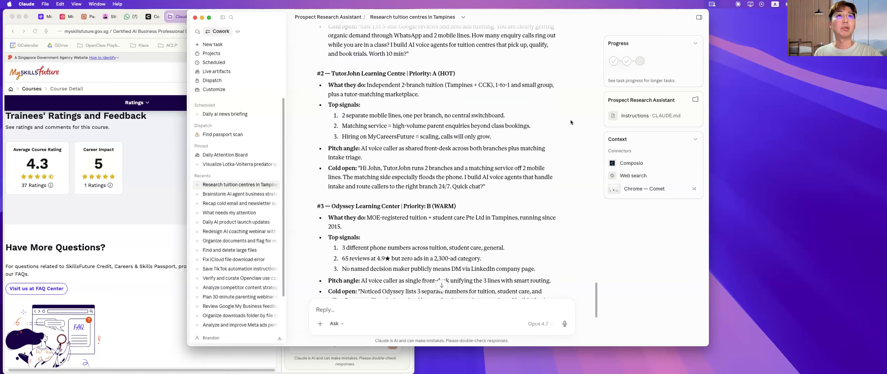
pyautogui.scroll(-1, 515, 117)
pyautogui.moveTo(498, 126); pyautogui.dragTo(419, 125)
pyautogui.click(363, 136)
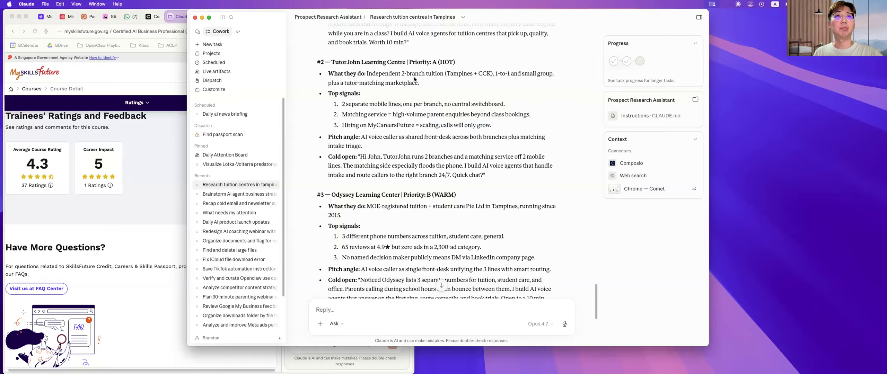
# - Read the pitch angle and cold open message suggested for TutorJohn Learning Centre
pyautogui.moveTo(521, 137); pyautogui.dragTo(411, 149)
pyautogui.click(411, 150)
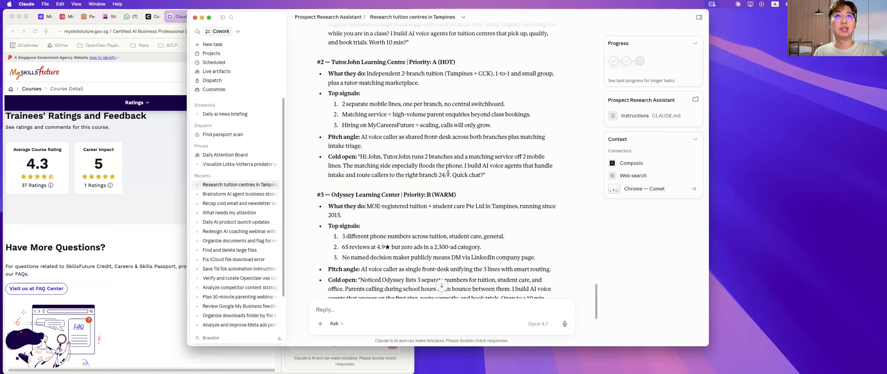
pyautogui.scroll(-2, 494, 169)
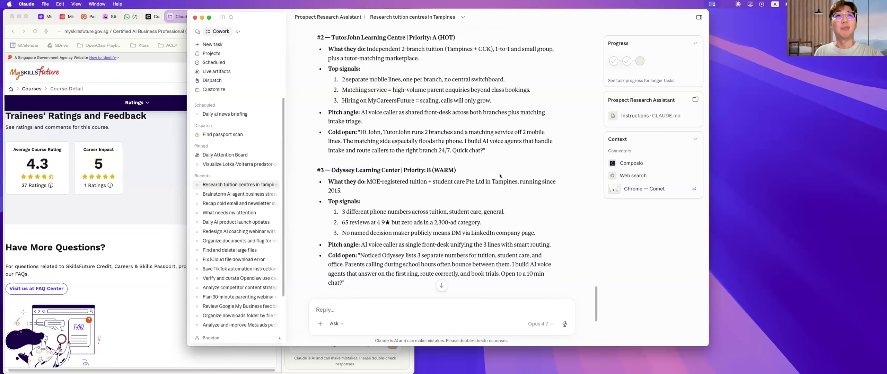
# - Go back to the start of the Ranked Mini-Sheets and review the Verified Findings table for all three prospects
pyautogui.scroll(10, 509, 170)
pyautogui.scroll(4, 322, 127)
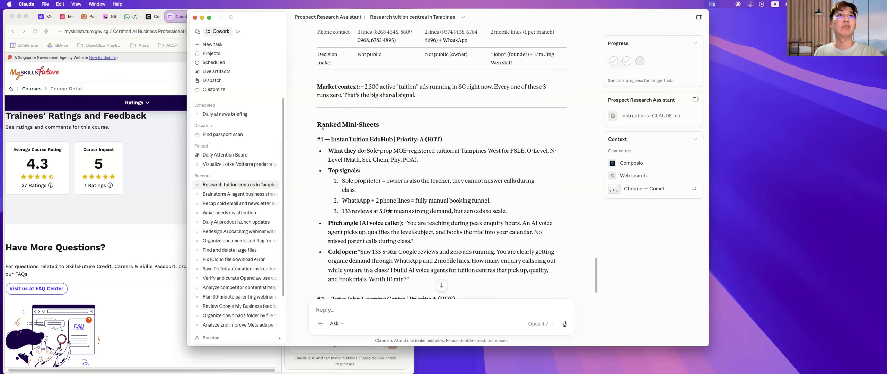
pyautogui.moveTo(318, 124); pyautogui.dragTo(543, 171)
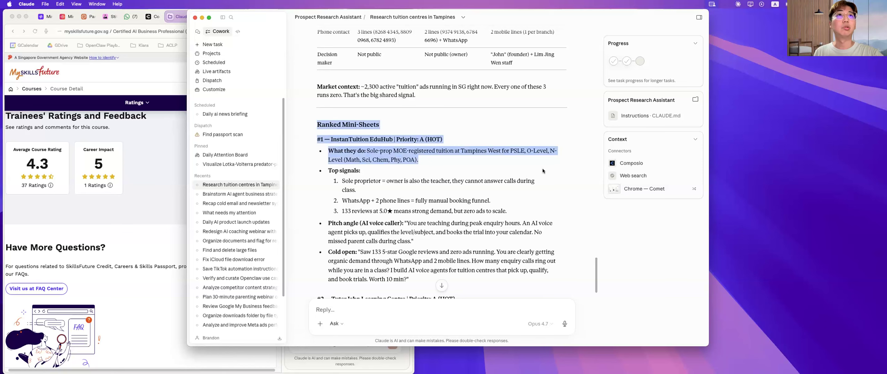
pyautogui.scroll(10, 543, 170)
pyautogui.scroll(3, 543, 169)
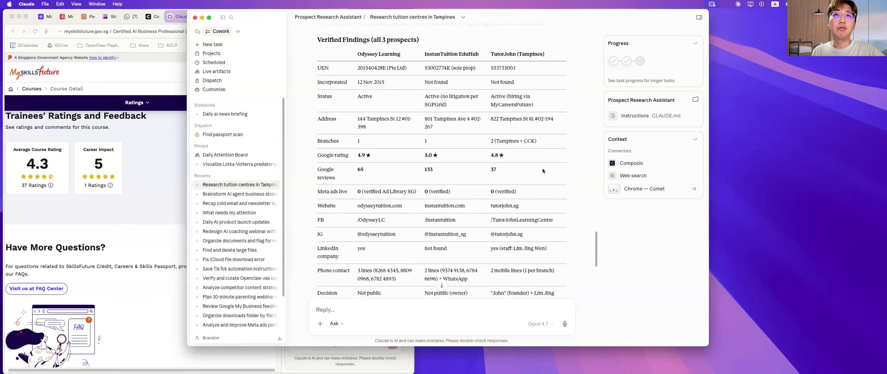
# - Return to the Odyssey Learning Center mini-sheet and examine its priority rating and business description
pyautogui.scroll(-20, 543, 171)
pyautogui.scroll(-9, 543, 170)
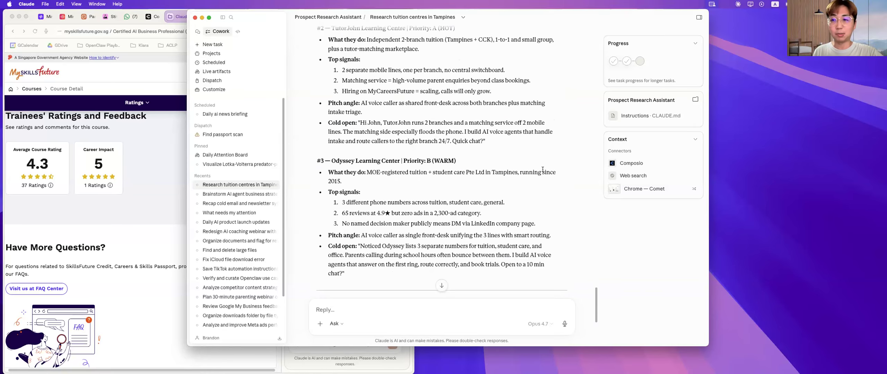
pyautogui.moveTo(359, 276); pyautogui.dragTo(315, 168)
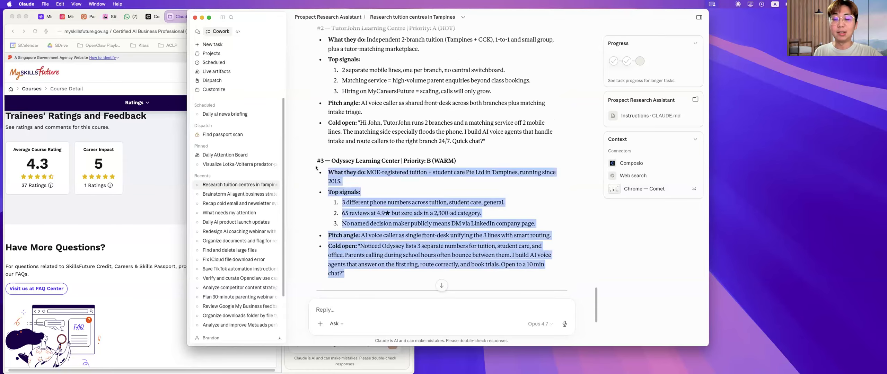
pyautogui.click(315, 168)
pyautogui.moveTo(315, 160); pyautogui.dragTo(416, 171)
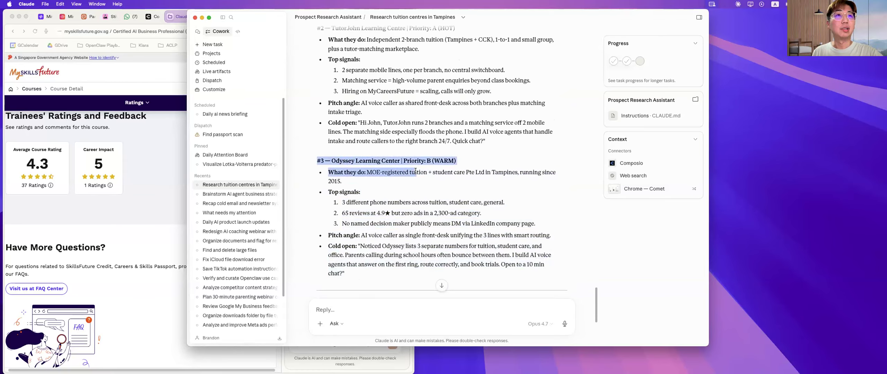
pyautogui.click(359, 193)
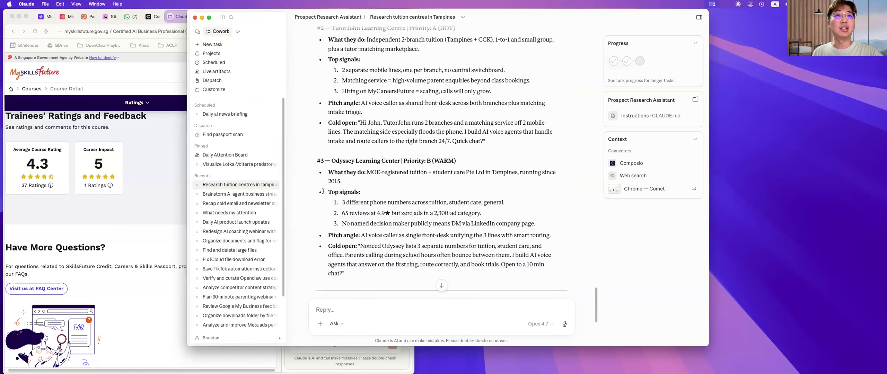
pyautogui.click(335, 324)
pyautogui.click(349, 305)
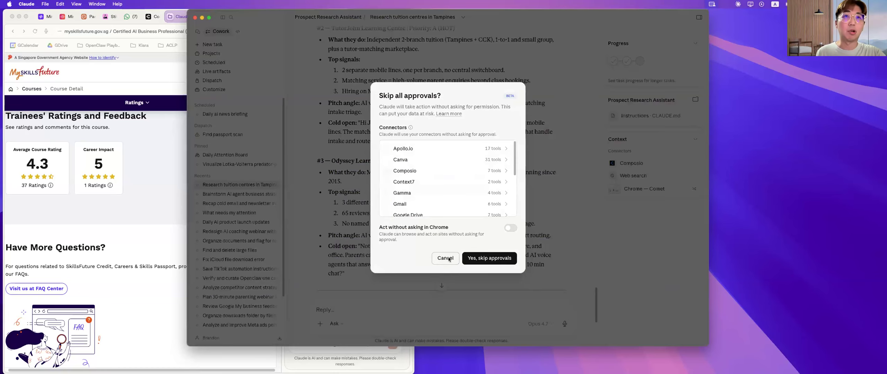
pyautogui.click(447, 258)
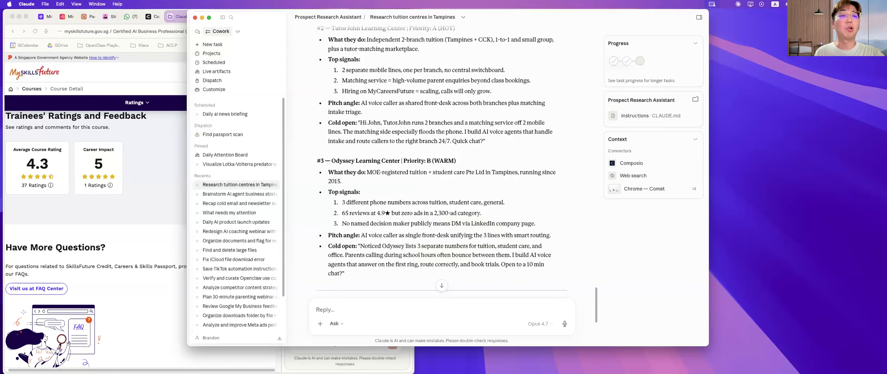
# - Examine Odyssey Learning Center's top signals, pitch angle and cold open message
pyautogui.moveTo(347, 202); pyautogui.dragTo(363, 203)
pyautogui.click(461, 154)
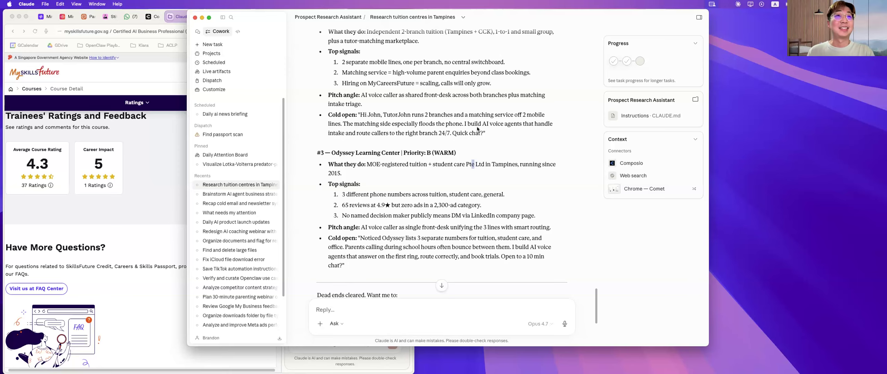
pyautogui.scroll(-4, 473, 158)
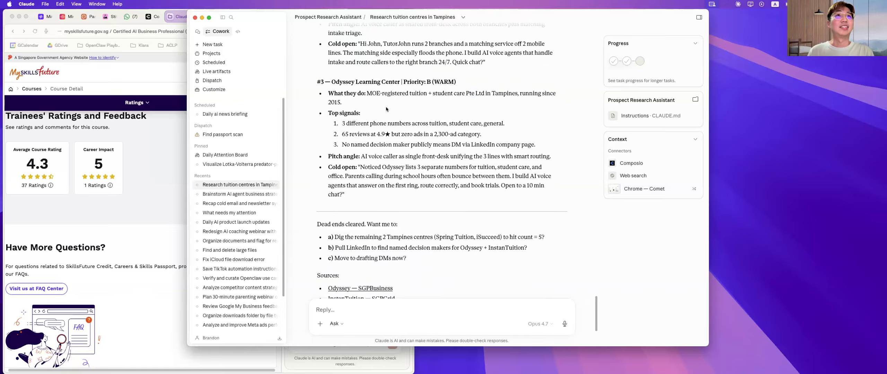
pyautogui.moveTo(333, 156); pyautogui.dragTo(386, 156)
pyautogui.click(365, 155)
pyautogui.click(442, 157)
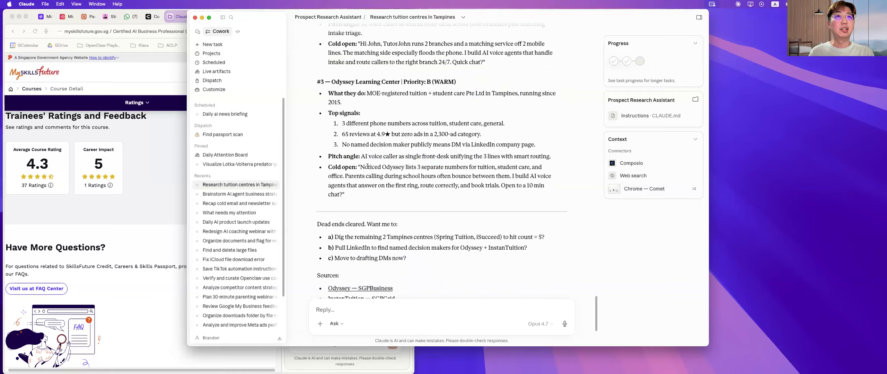
pyautogui.moveTo(365, 167); pyautogui.dragTo(368, 167)
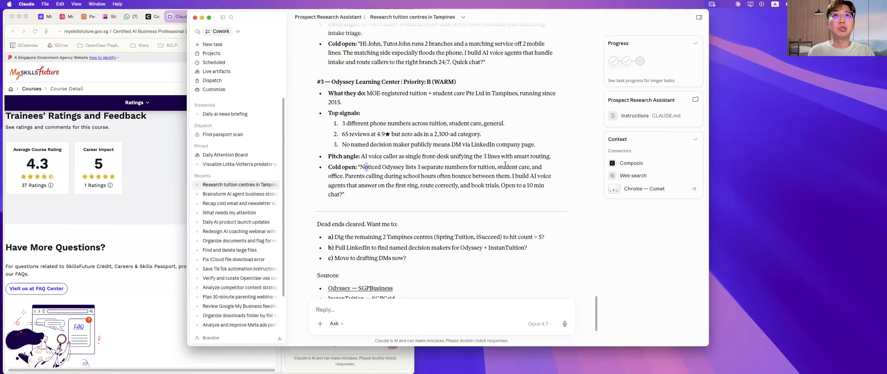
pyautogui.click(519, 167)
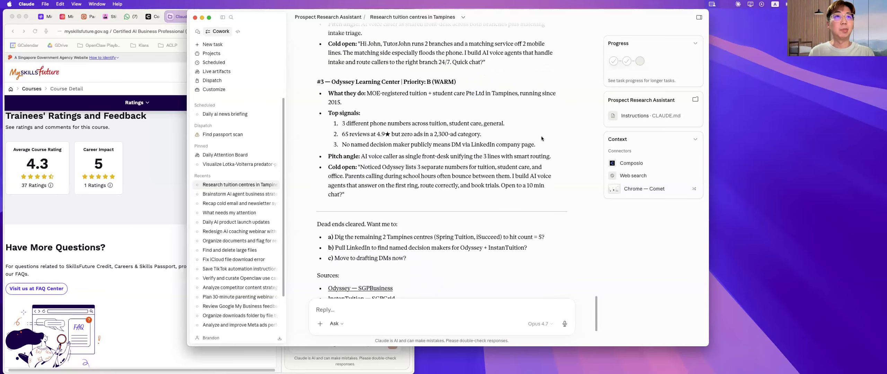
# - Review the follow-up options Claude offers after the mini-sheets and the list of sources that closes the report
pyautogui.scroll(-3, 540, 162)
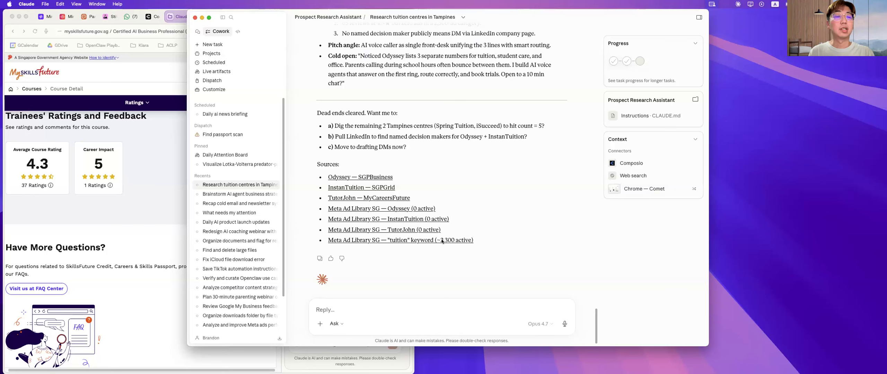
pyautogui.scroll(5, 549, 237)
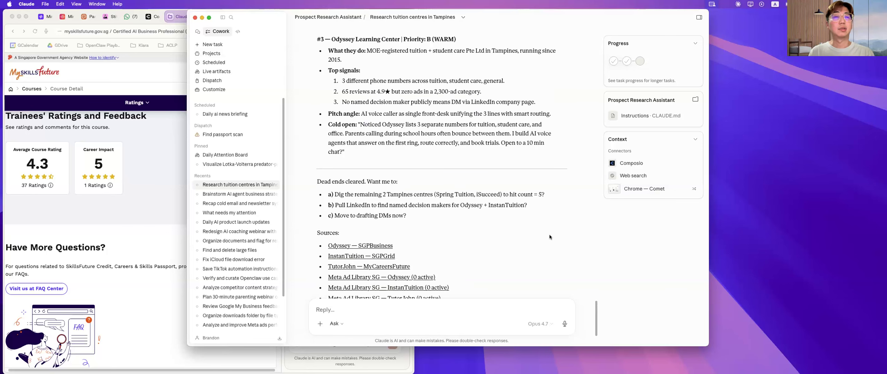
pyautogui.scroll(1, 540, 239)
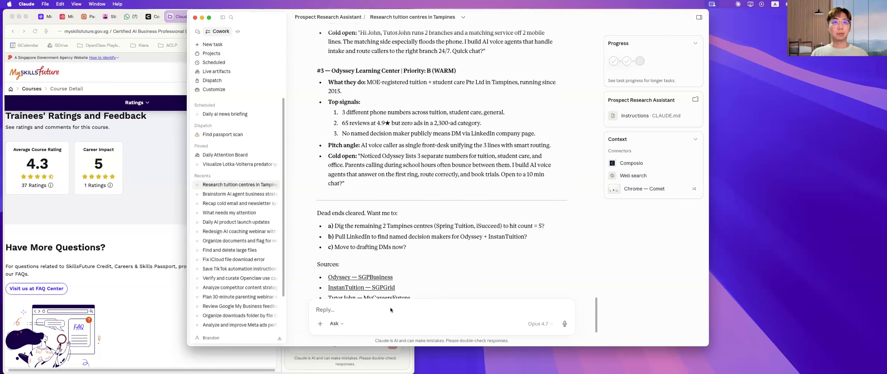
pyautogui.scroll(-7, 457, 246)
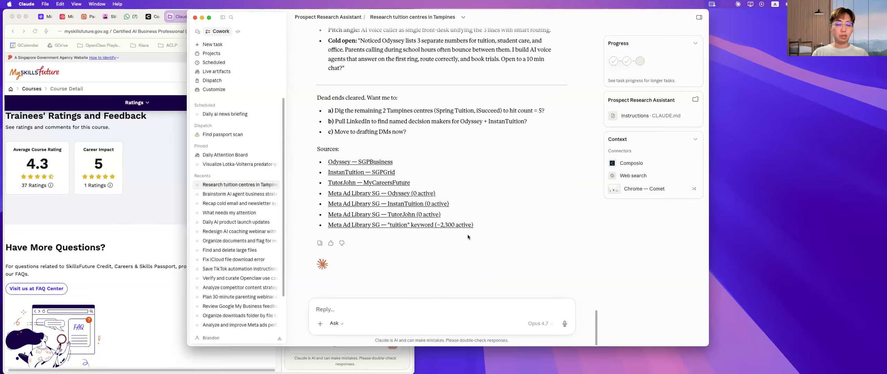
# - Draft the reply "Great work! Next I want you to build an automated email system, that sends email on day 1, Day 3 and Day"
pyautogui.write('Nex')
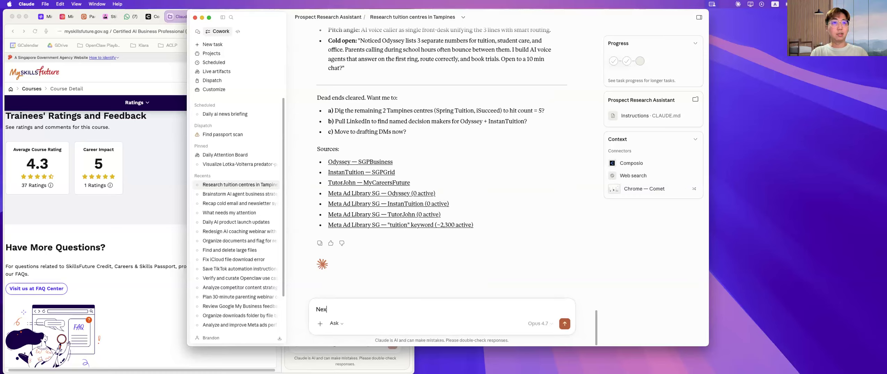
pyautogui.write('t')
pyautogui.press('super+a')
pyautogui.write('G')
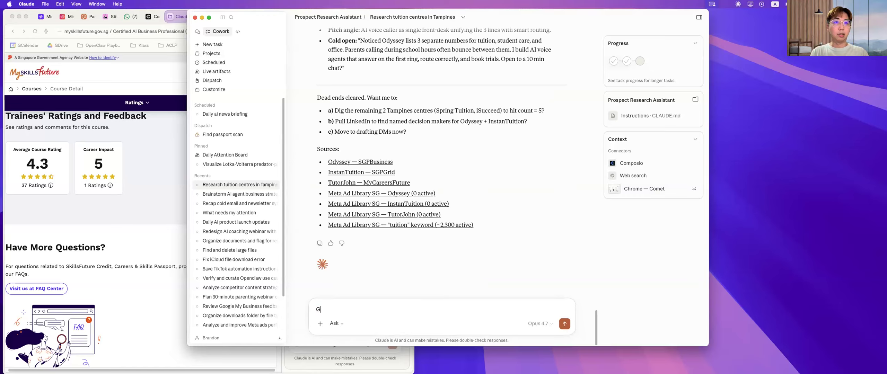
pyautogui.write('reat wo')
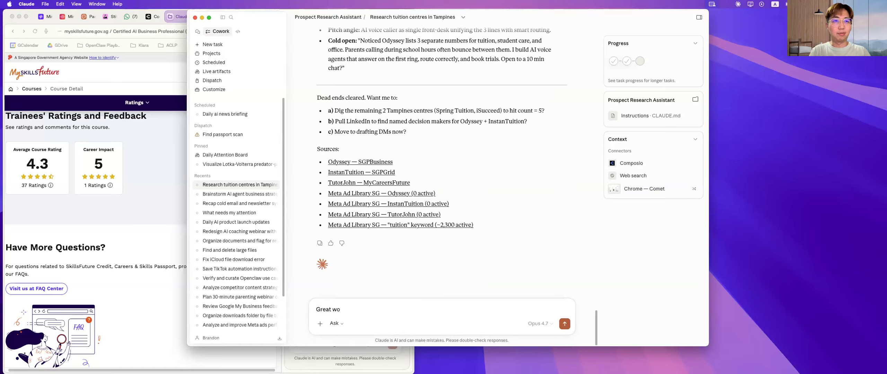
pyautogui.write('rk! Next ')
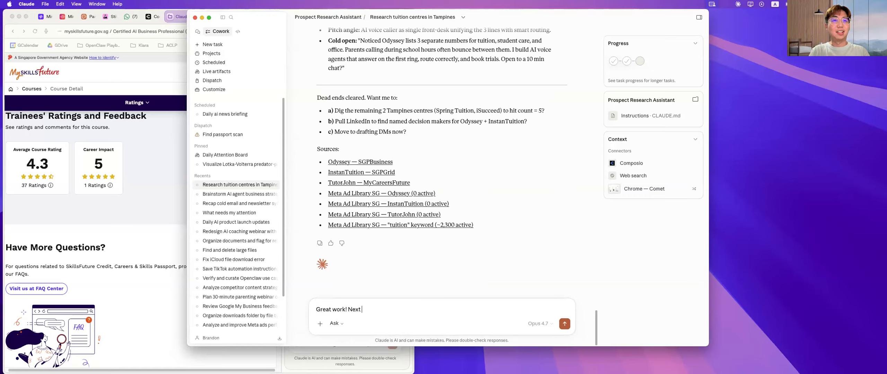
pyautogui.write('I want you to bu')
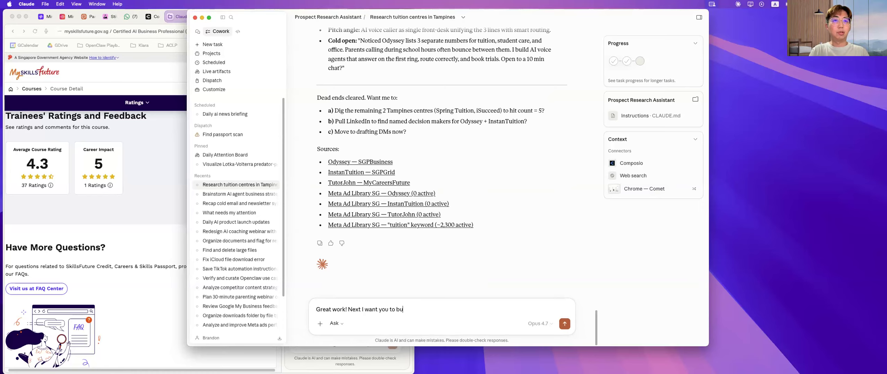
pyautogui.write('ild an')
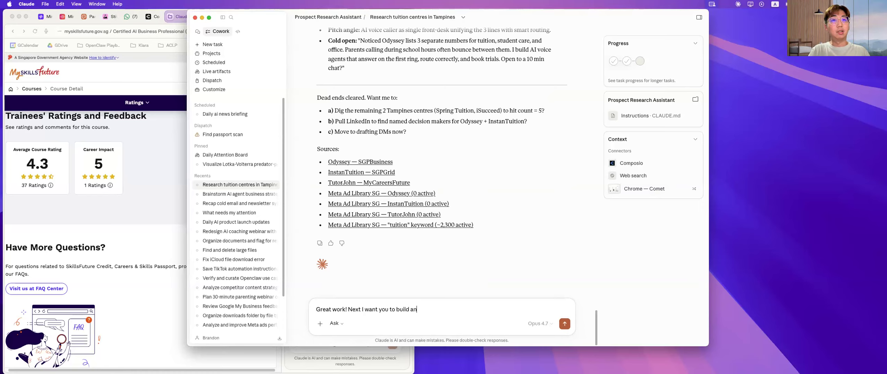
pyautogui.write(' automated ema')
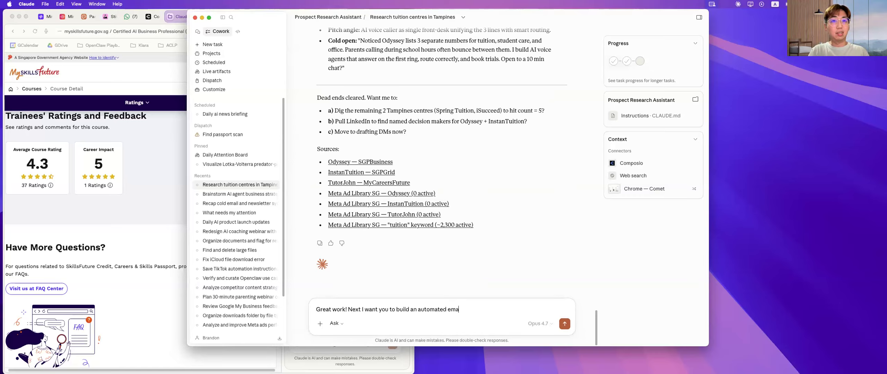
pyautogui.write('il system, that sends emai')
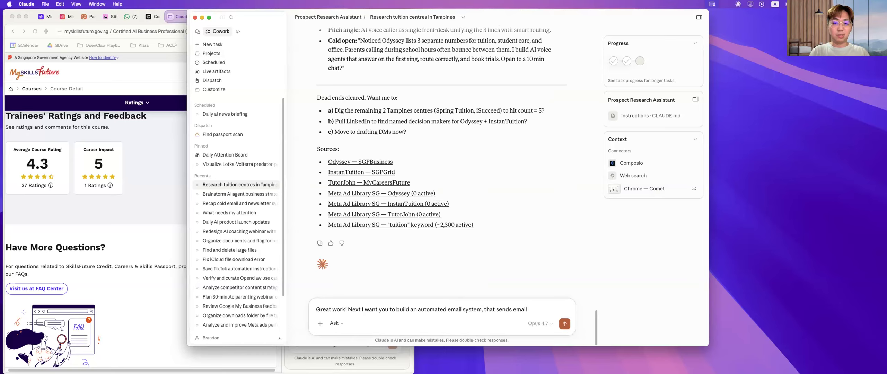
pyautogui.write('l')
pyautogui.write(' on day')
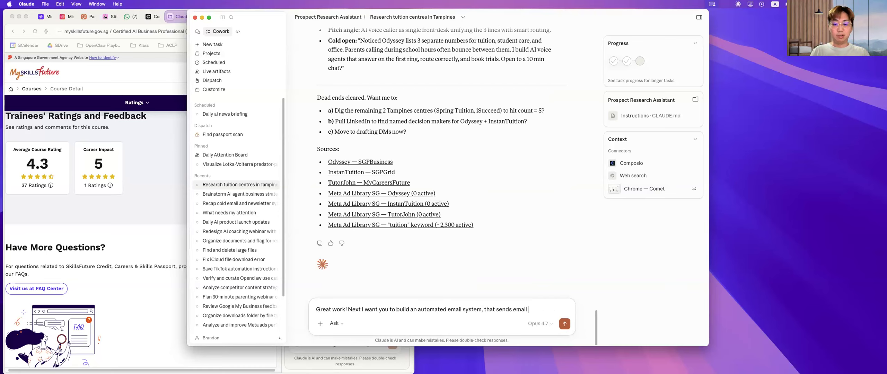
pyautogui.write(' 1, Day')
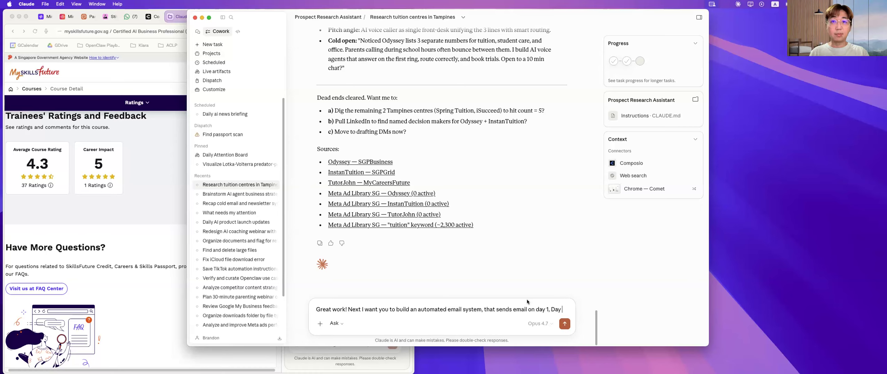
pyautogui.write(' 3')
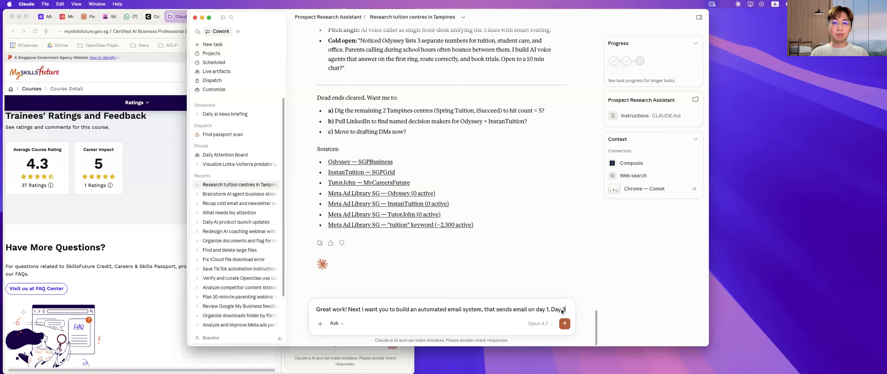
pyautogui.write(' and Day')
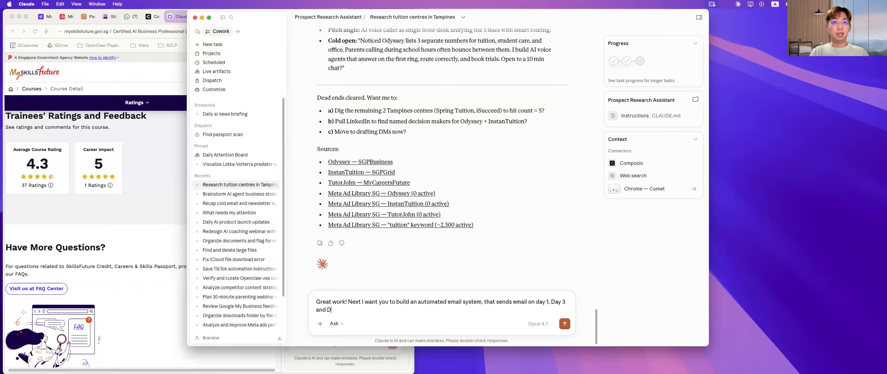
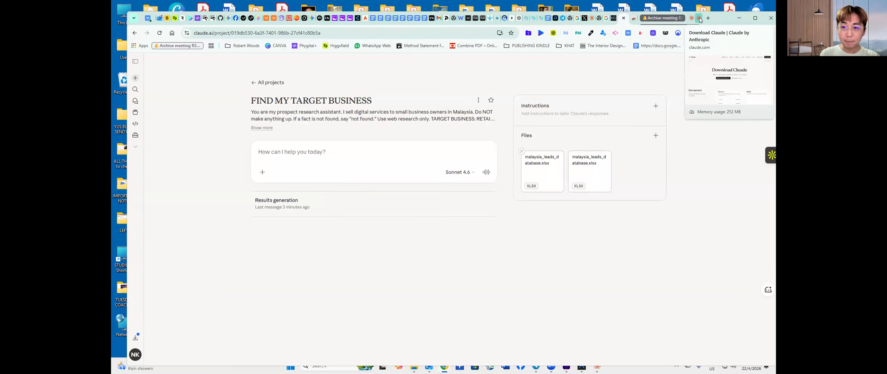
# - Switch to the Claude desktop app and open the FIND MY TARGET BUSINESS project
pyautogui.click(699, 19)
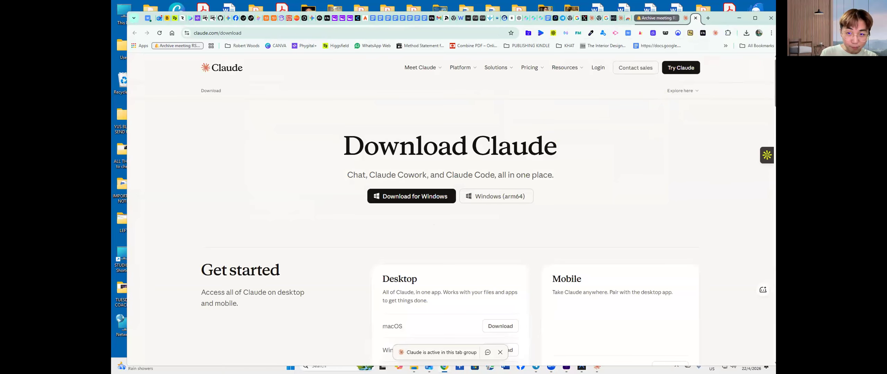
pyautogui.click(597, 366)
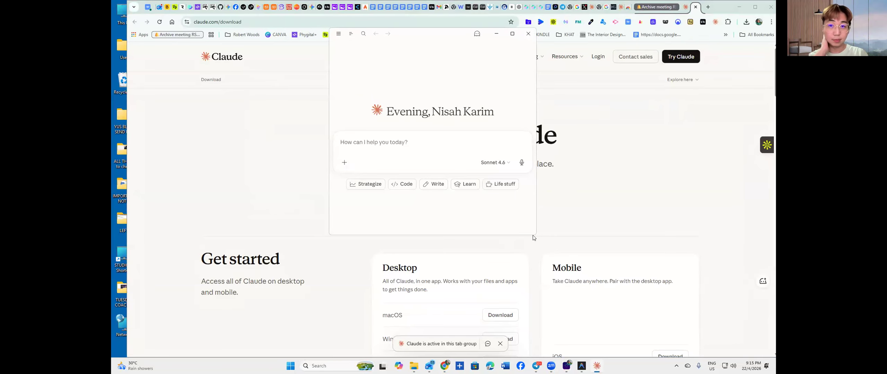
pyautogui.moveTo(351, 34)
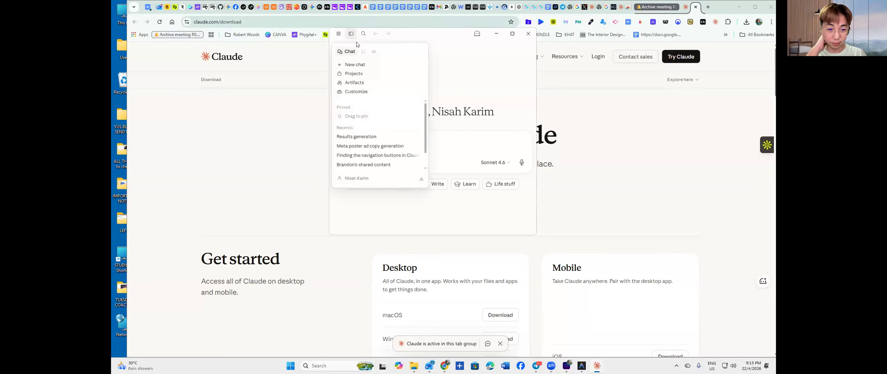
pyautogui.click(348, 74)
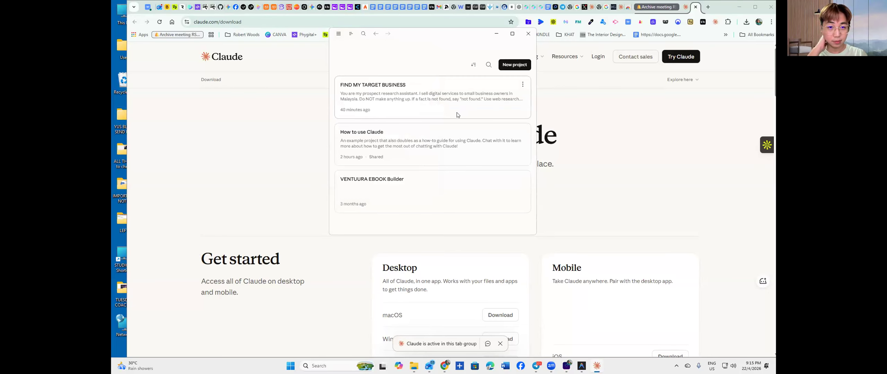
pyautogui.click(390, 87)
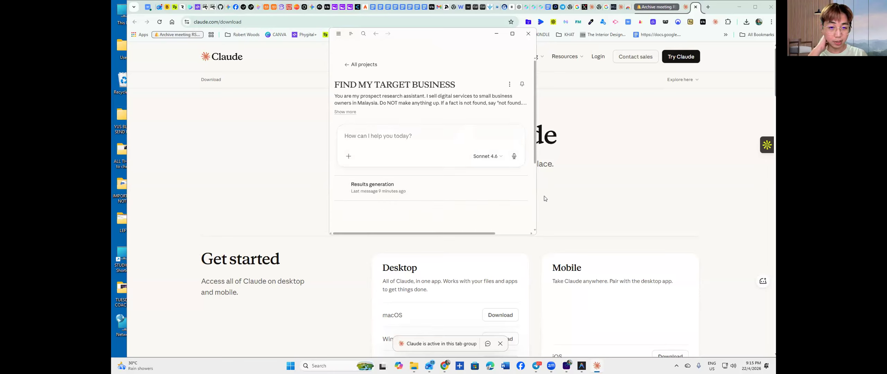
# - Open the Results generation conversation in the FIND MY TARGET BUSINESS project
pyautogui.click(510, 84)
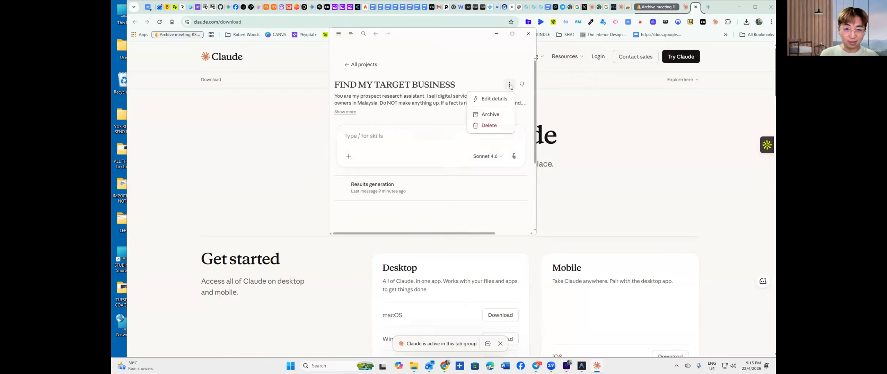
pyautogui.click(371, 184)
pyautogui.click(517, 188)
pyautogui.click(389, 192)
pyautogui.click(392, 193)
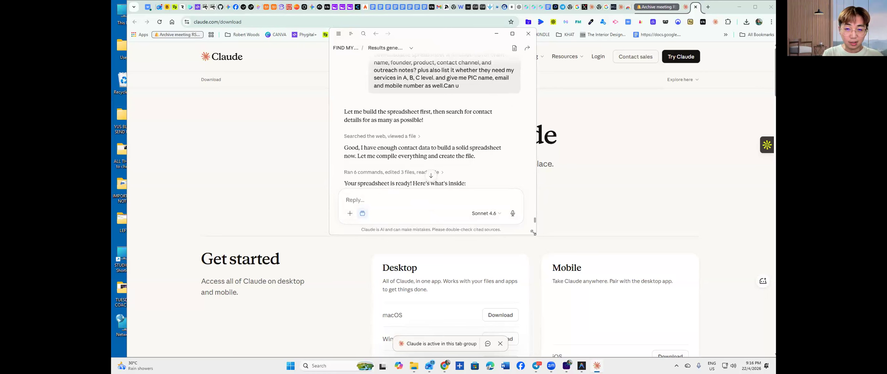
# - Enlarge the Claude window to full size and show the conversation's artifacts and project content
pyautogui.moveTo(534, 235); pyautogui.dragTo(653, 357)
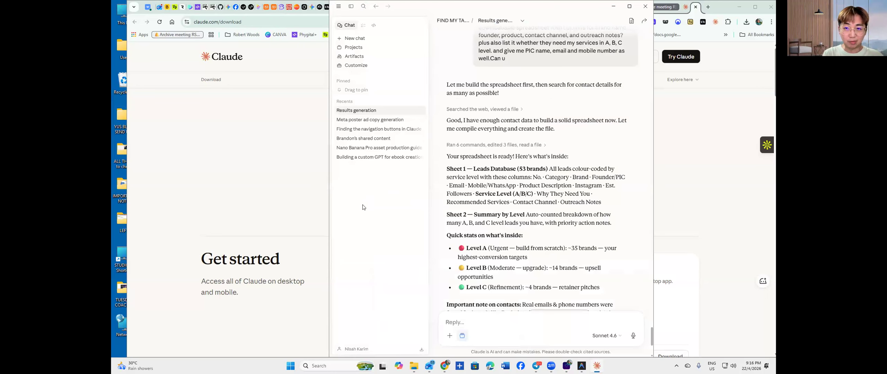
pyautogui.click(629, 7)
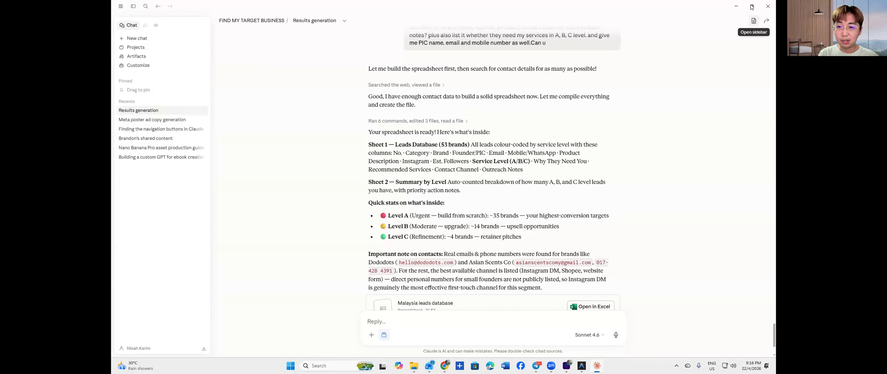
pyautogui.moveTo(752, 7)
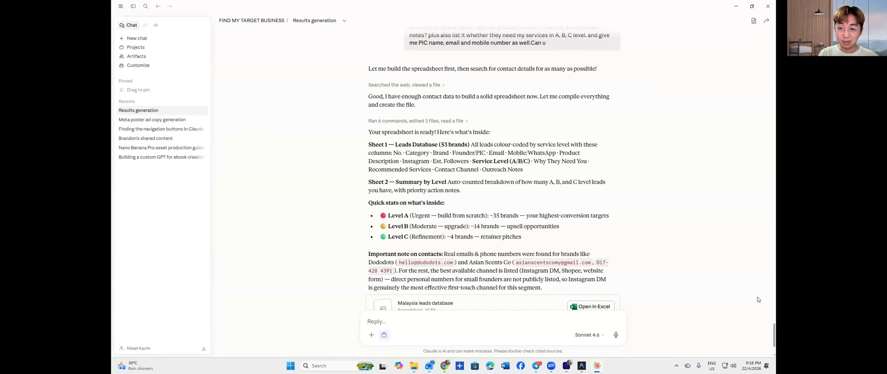
pyautogui.click(753, 21)
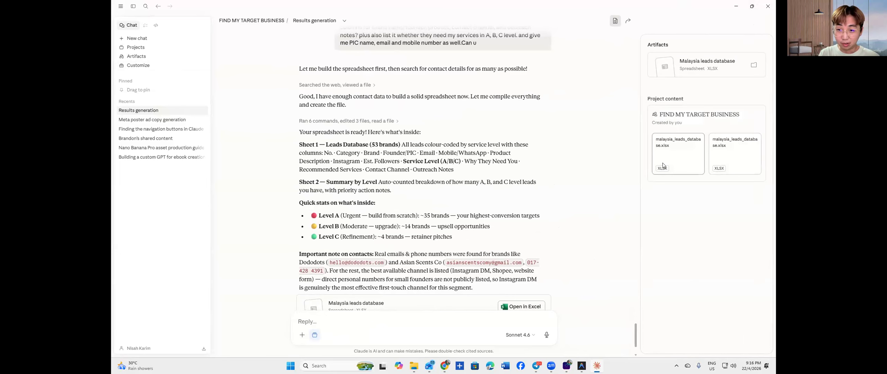
# - Try to download the first malaysia_leads_database.xlsx project file and check the second copy for a preview
pyautogui.click(663, 170)
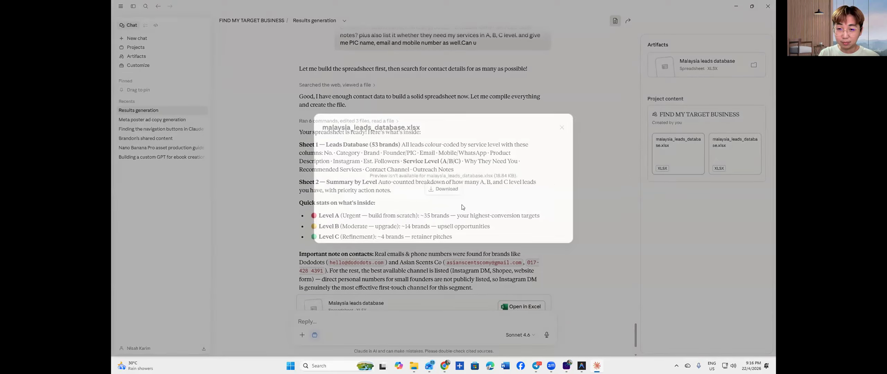
pyautogui.click(433, 191)
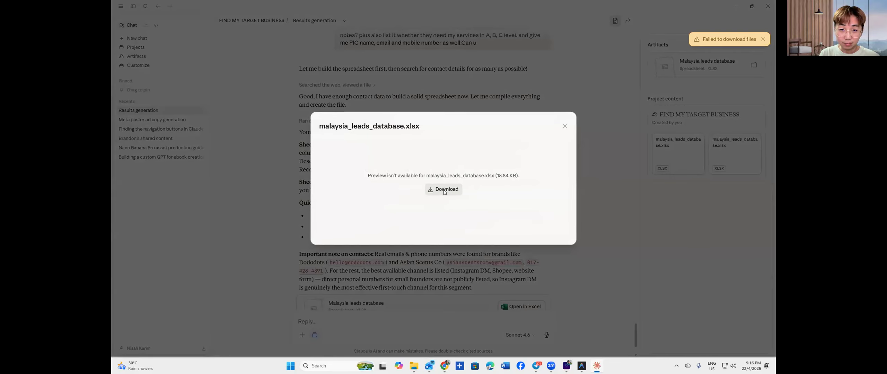
pyautogui.click(444, 192)
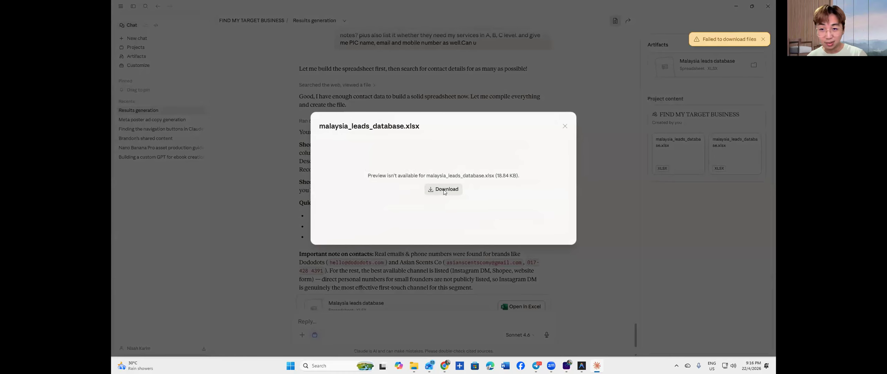
pyautogui.click(638, 147)
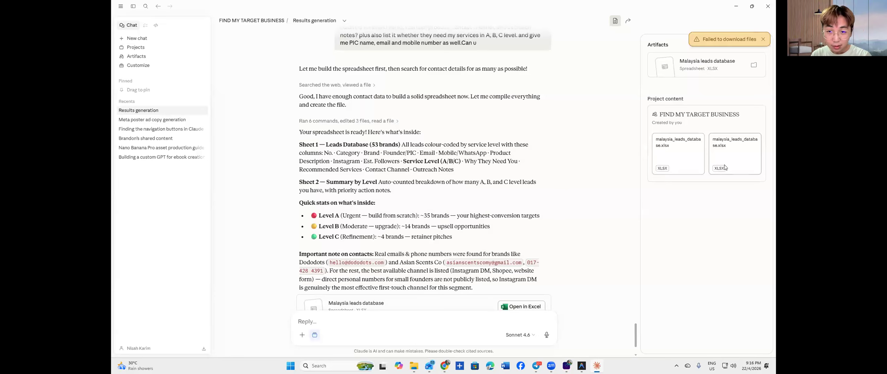
pyautogui.click(718, 169)
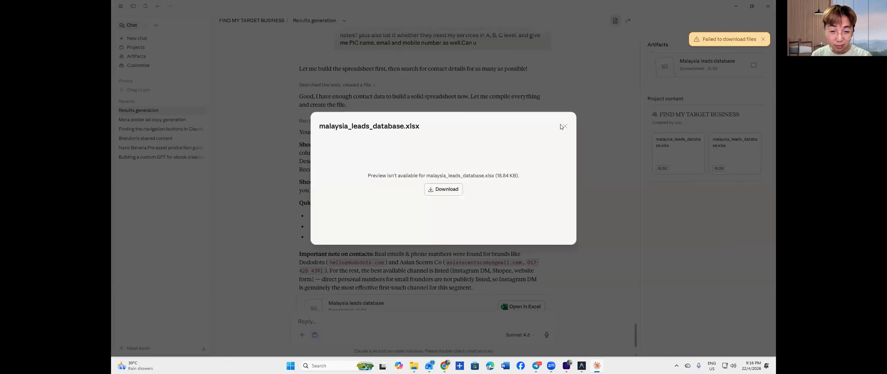
pyautogui.click(563, 126)
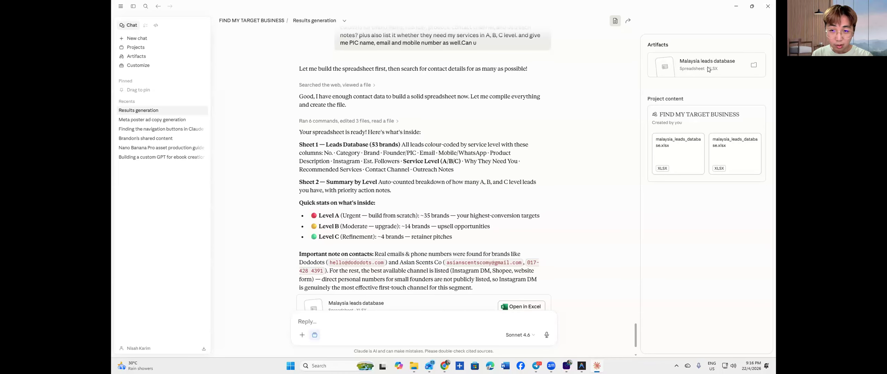
# - Open the Malaysia leads database artifact and add it to the project
pyautogui.click(695, 73)
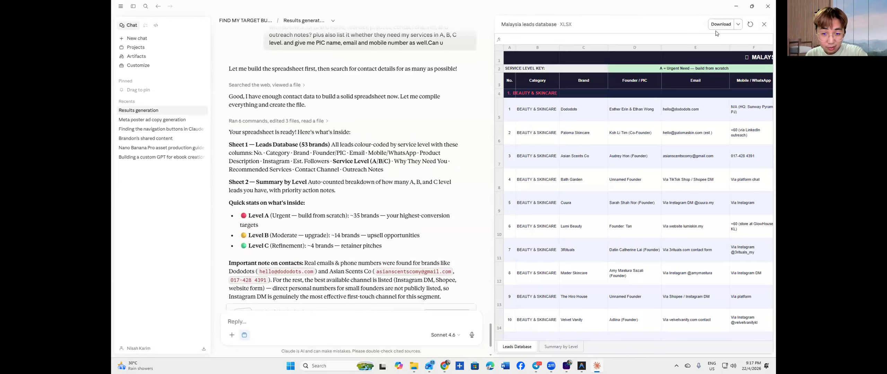
pyautogui.click(738, 26)
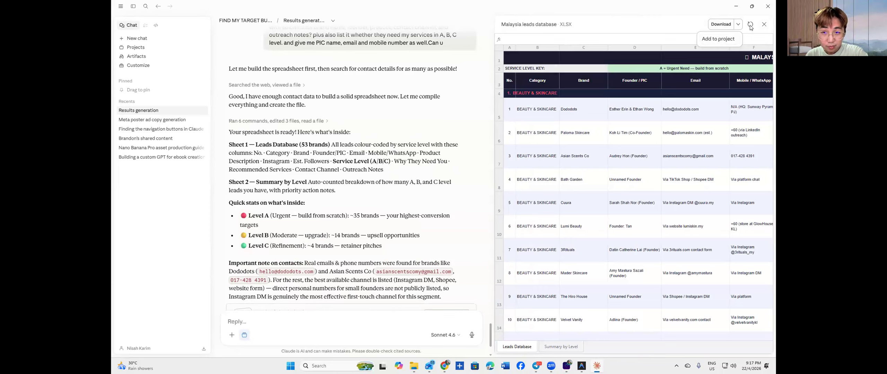
pyautogui.click(720, 40)
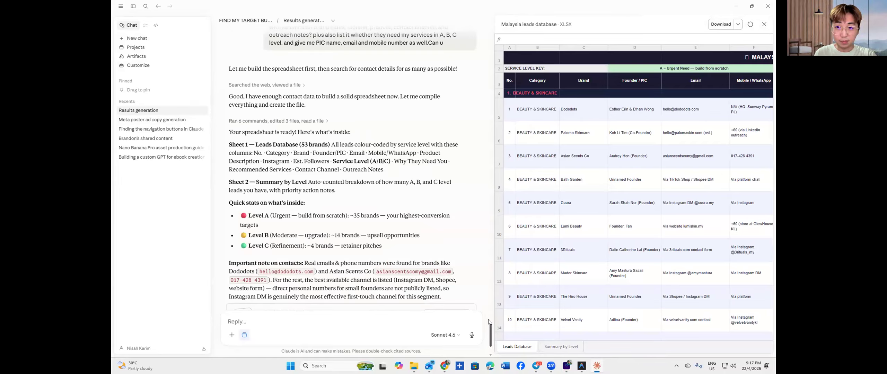
# - Open the Malaysia leads database spreadsheet from the conversation in Excel
pyautogui.moveTo(490, 326)
pyautogui.mouseDown()
pyautogui.moveTo(490, 316)
pyautogui.moveTo(490, 334)
pyautogui.mouseUp()
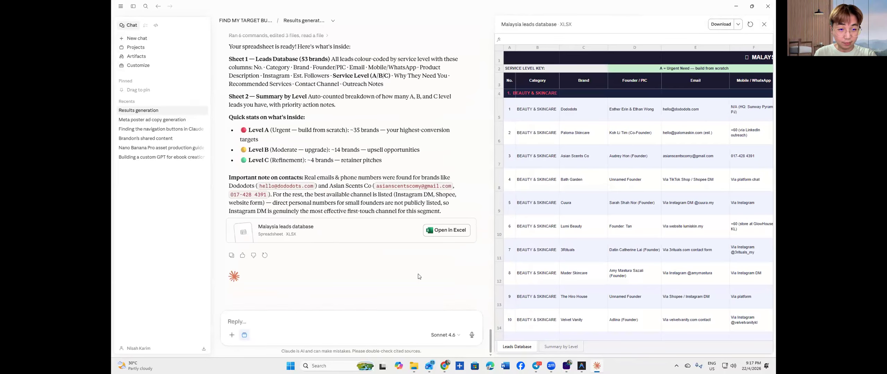
pyautogui.click(435, 231)
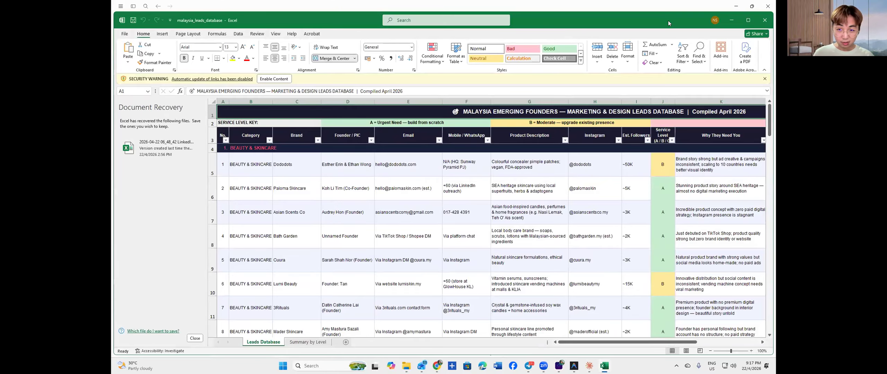
# - Examine the Summary by Level sheet, return to the Leads Database sheet, and switch back to the Claude conversation
pyautogui.click(307, 343)
pyautogui.click(264, 343)
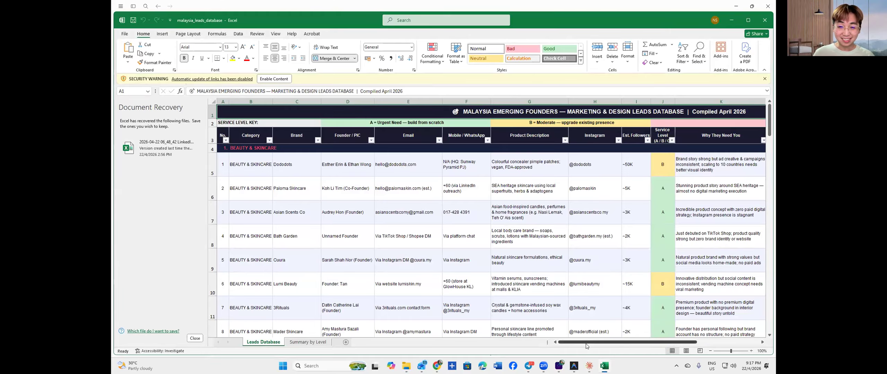
pyautogui.moveTo(585, 344); pyautogui.dragTo(296, 345)
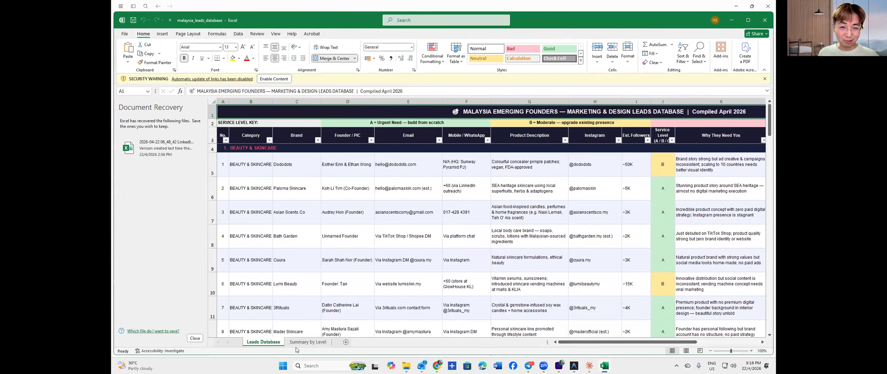
pyautogui.click(297, 344)
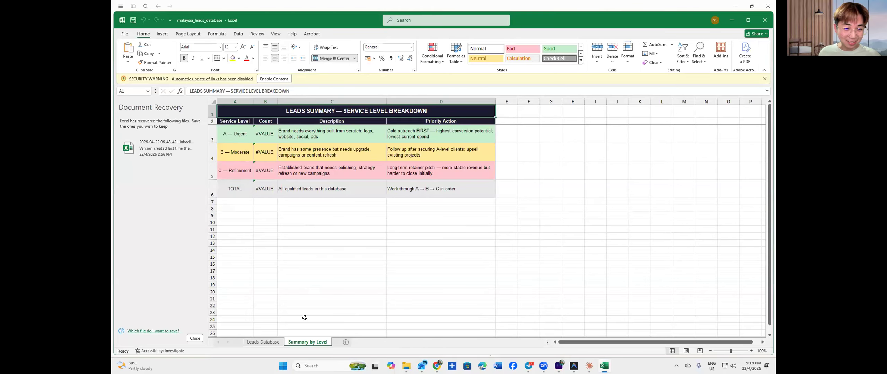
pyautogui.click(263, 343)
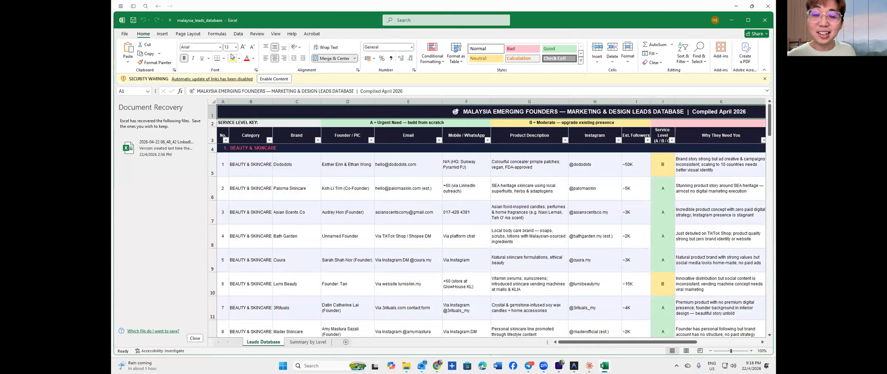
pyautogui.click(730, 22)
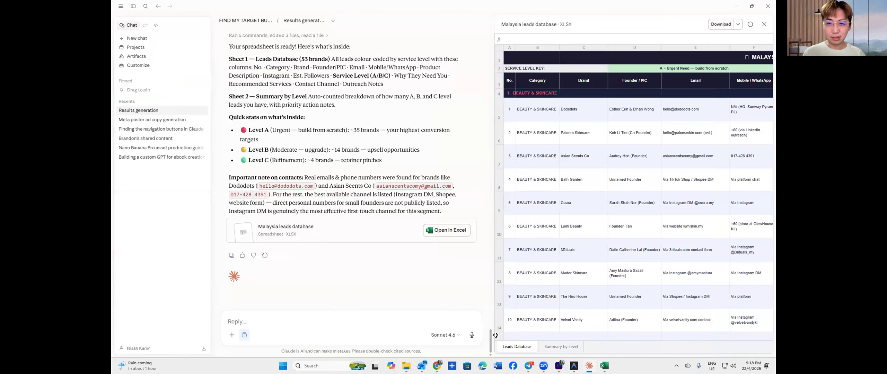
# - Review the conversation back to the prompt asking for emerging Malaysian product founders with weak digital reach
pyautogui.scroll(3, 489, 336)
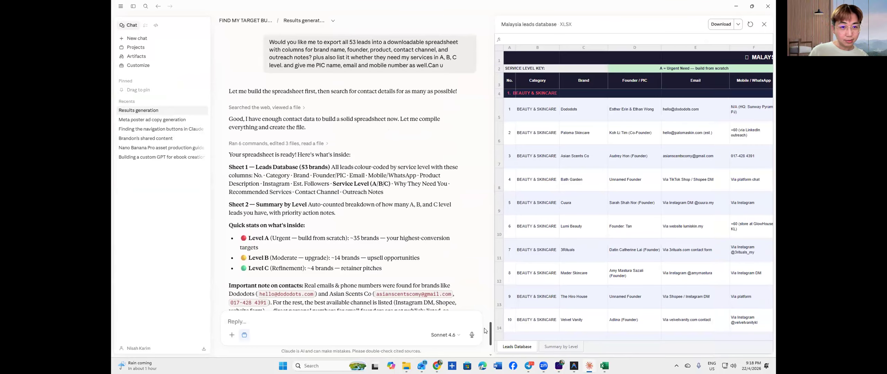
pyautogui.scroll(8, 484, 329)
pyautogui.scroll(7, 479, 314)
pyautogui.scroll(15, 475, 293)
pyautogui.scroll(16, 474, 246)
pyautogui.scroll(15, 484, 171)
pyautogui.scroll(8, 491, 172)
pyautogui.scroll(12, 497, 135)
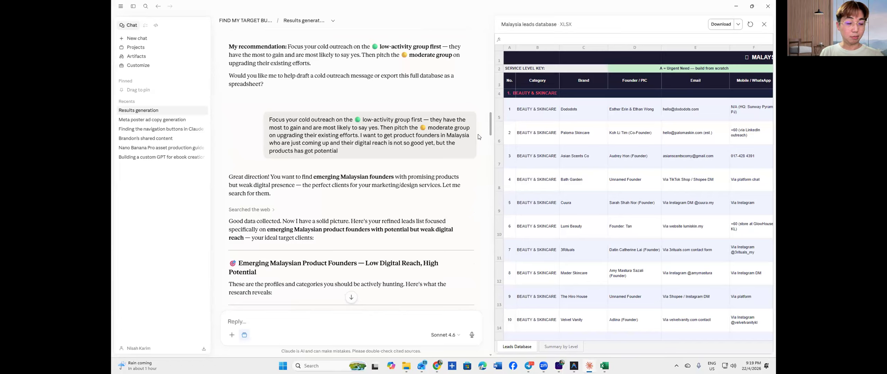
pyautogui.press('XF86AudioRaiseVolume')
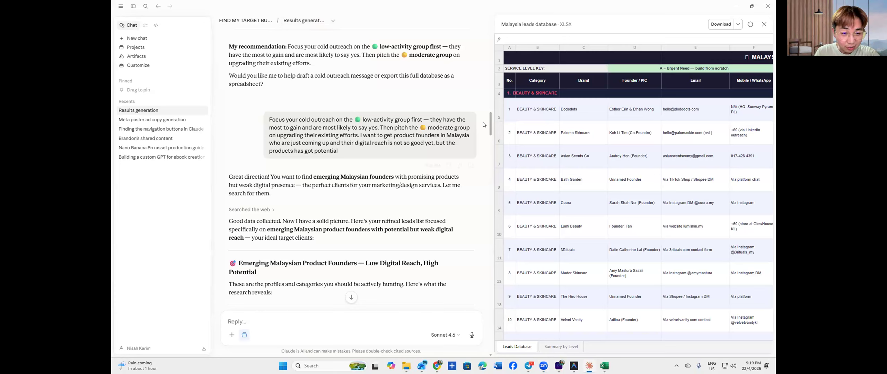
pyautogui.scroll(1, 350, 125)
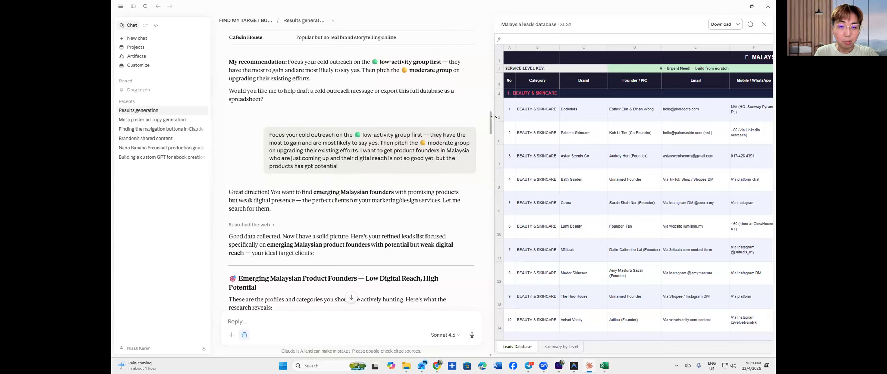
pyautogui.moveTo(490, 120)
pyautogui.mouseDown()
pyautogui.moveTo(489, 103)
pyautogui.moveTo(490, 120)
pyautogui.mouseUp()
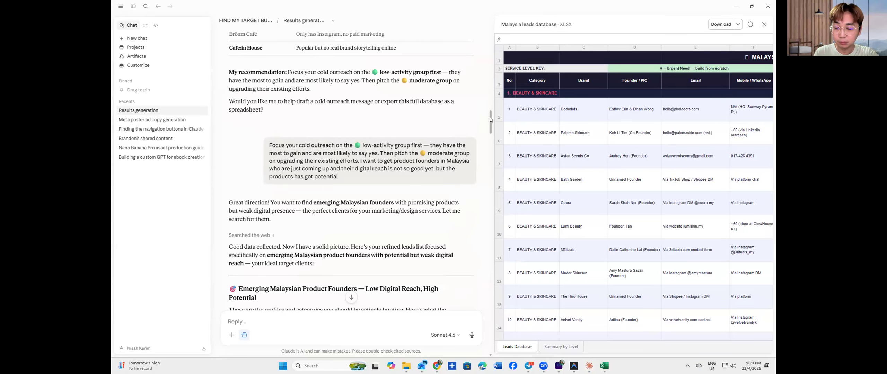
# - Read through the founder lists down to the request to export all 53 leads with A, B, C service levels and contact details
pyautogui.moveTo(490, 119); pyautogui.dragTo(510, 238)
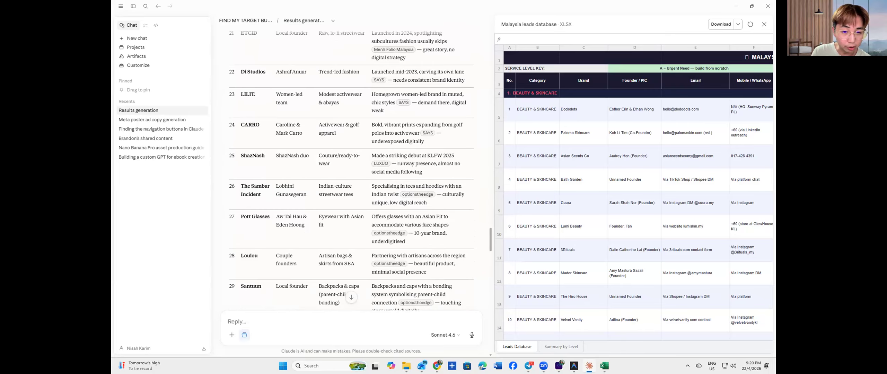
pyautogui.press('super+a')
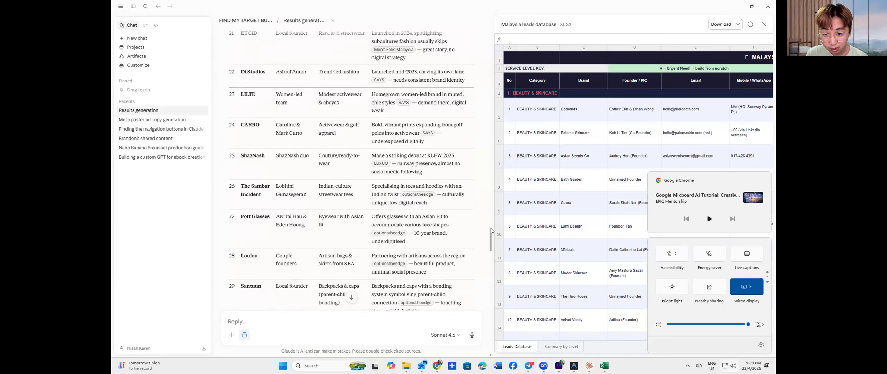
pyautogui.moveTo(490, 239); pyautogui.dragTo(526, 326)
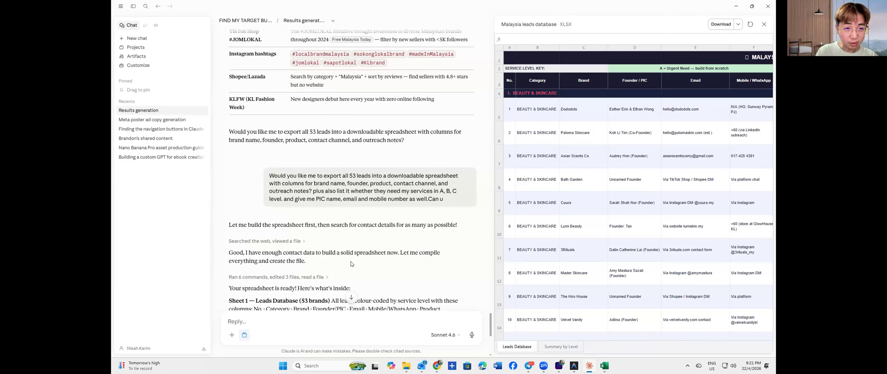
pyautogui.scroll(-1, 430, 177)
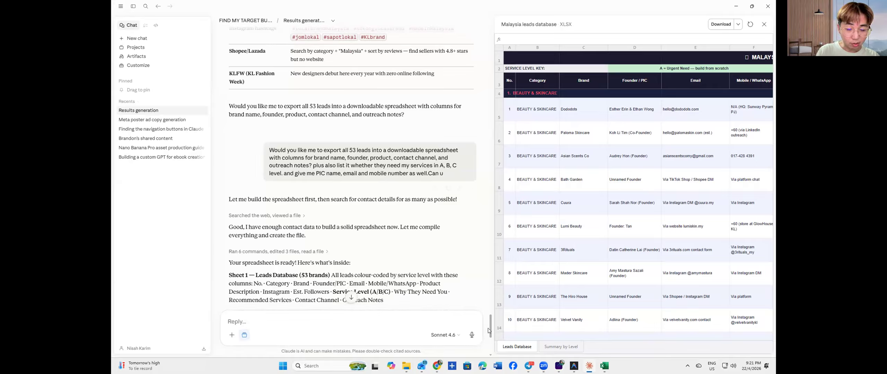
pyautogui.moveTo(490, 324); pyautogui.dragTo(490, 327)
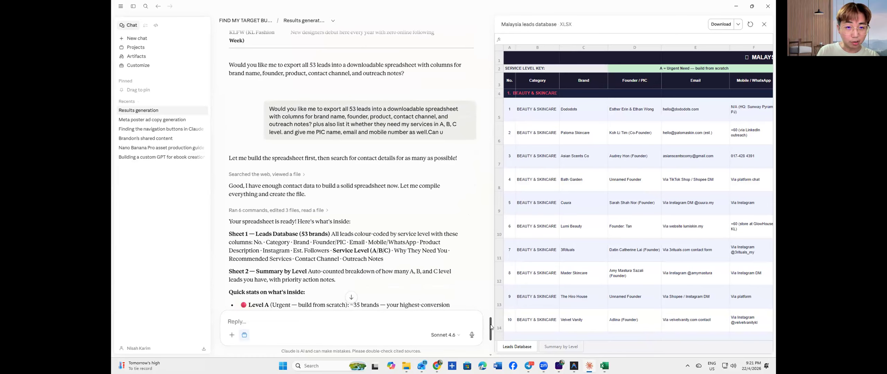
pyautogui.moveTo(491, 326)
pyautogui.mouseDown()
pyautogui.moveTo(496, 336)
pyautogui.moveTo(498, 328)
pyautogui.mouseUp()
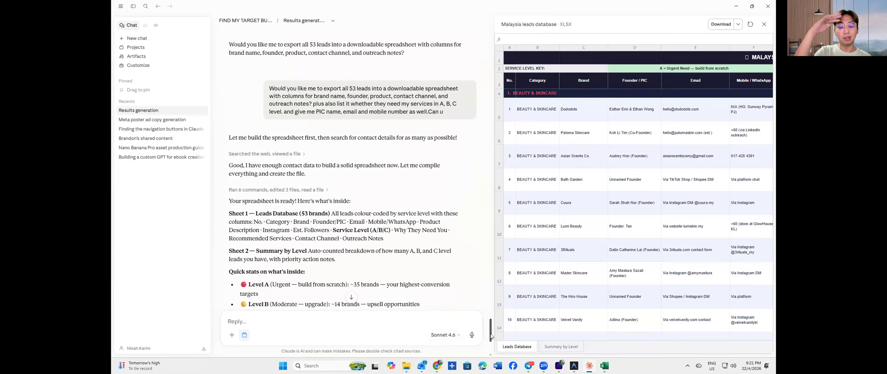
# - Check the Summary by Level sheet in the leads database preview and return to the Leads Database sheet
pyautogui.click(561, 347)
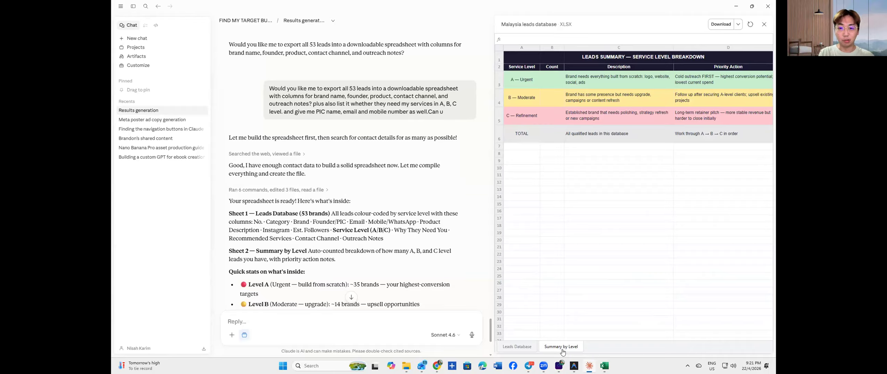
pyautogui.click(517, 347)
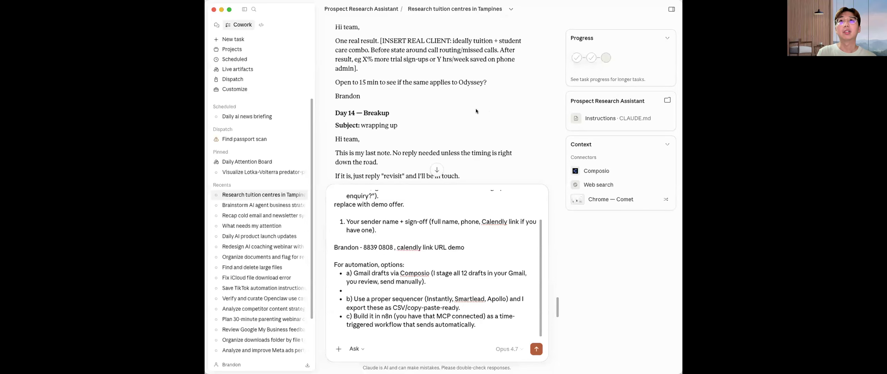
# - Review the Day 3 and Day 7 outreach emails in the Research tuition centres in Tampines conversation
pyautogui.scroll(3, 476, 111)
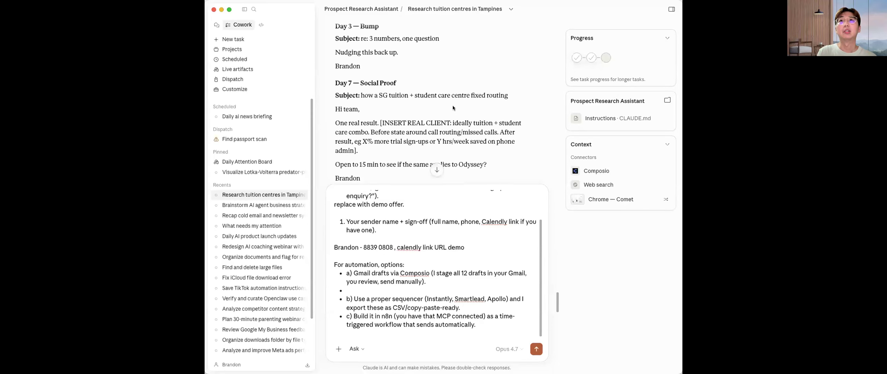
# - Clear the empty bullet below option a) in the reply draft and start a fresh line there
pyautogui.scroll(-8, 476, 111)
pyautogui.scroll(2, 472, 235)
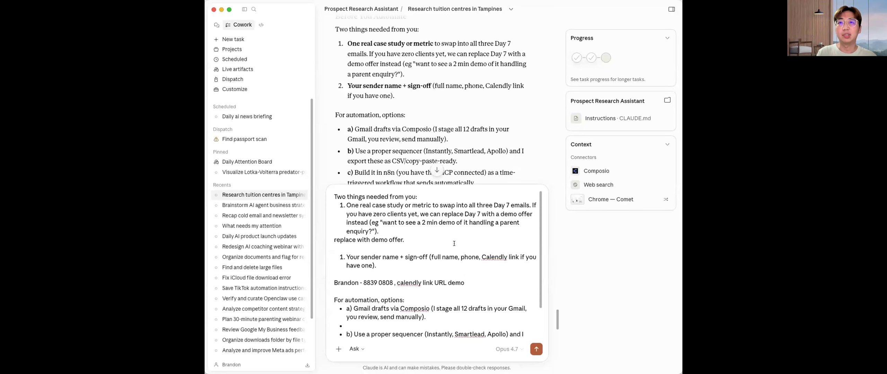
pyautogui.scroll(-1, 493, 250)
pyautogui.scroll(-3, 493, 250)
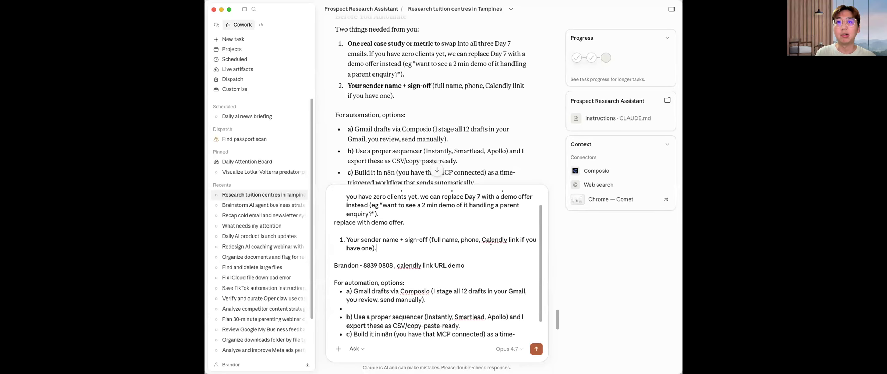
pyautogui.click(384, 288)
pyautogui.press('BackSpace')
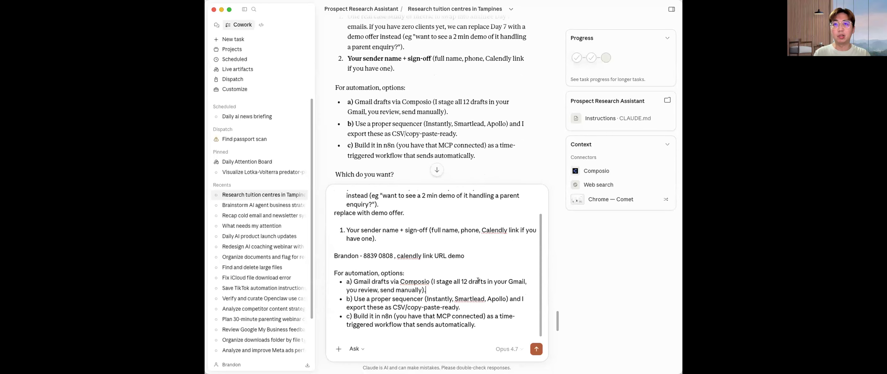
pyautogui.press('Return')
pyautogui.press('Return')
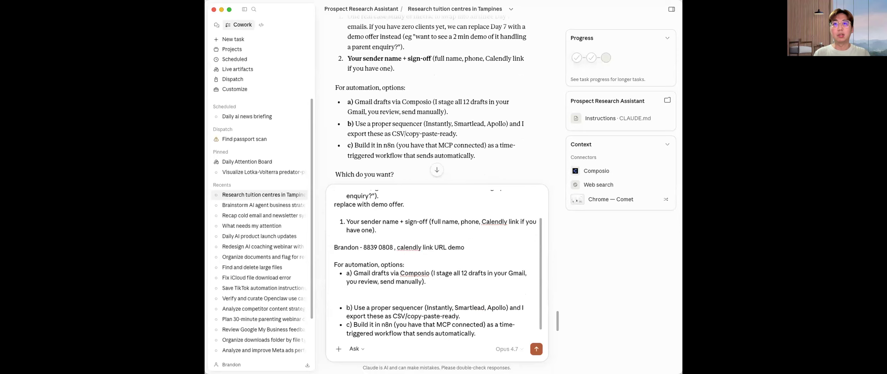
pyautogui.press('BackSpace')
# - Write "We are already connected to Gmail" as a bullet under option a) and add a blank line before option c)
pyautogui.write('We al')
pyautogui.write('a')
pyautogui.press('BackSpace')
pyautogui.write('e alreq')
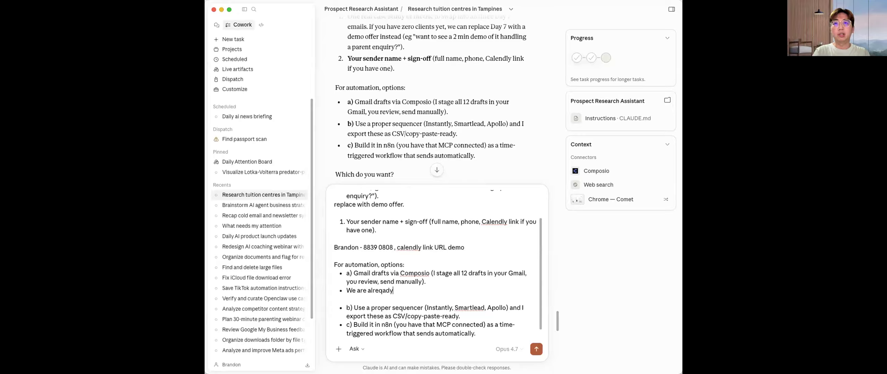
pyautogui.press('BackSpace')
pyautogui.write('ad')
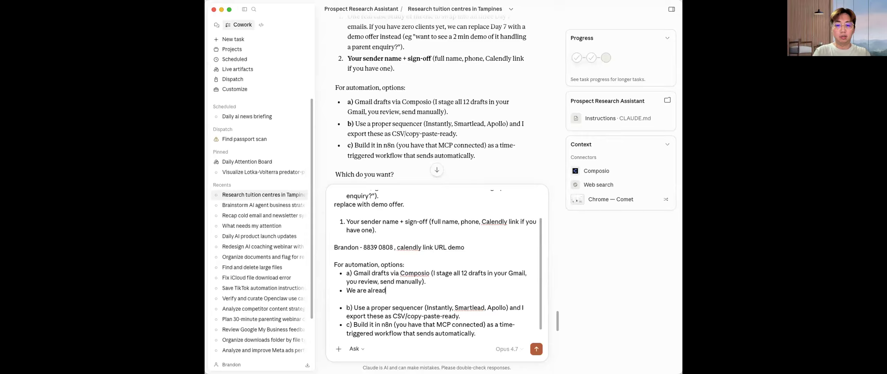
pyautogui.write('y connected ')
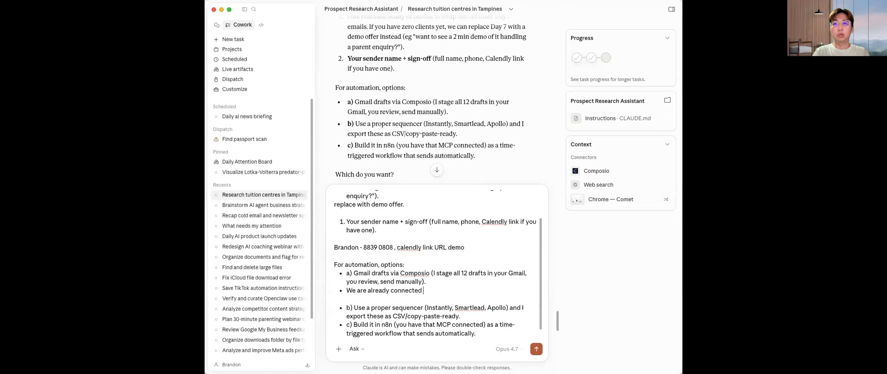
pyautogui.write('to Gmail')
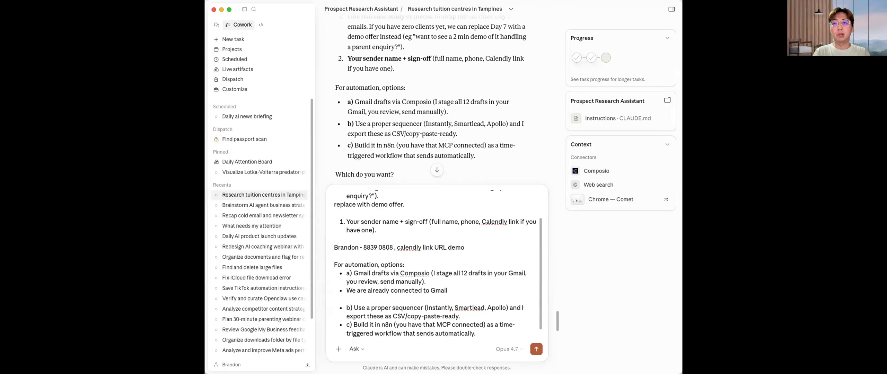
pyautogui.write(' (')
pyautogui.press('BackSpace')
pyautogui.press('BackSpace')
pyautogui.write(',')
pyautogui.press('BackSpace')
pyautogui.press('BackSpace')
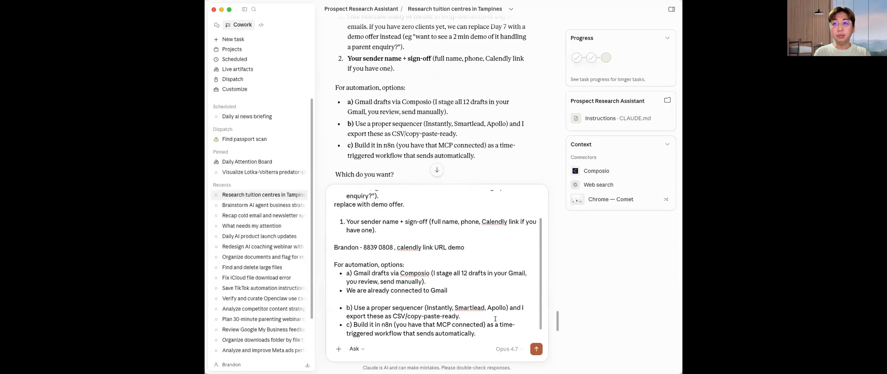
pyautogui.hotkey('shift', 'Return')
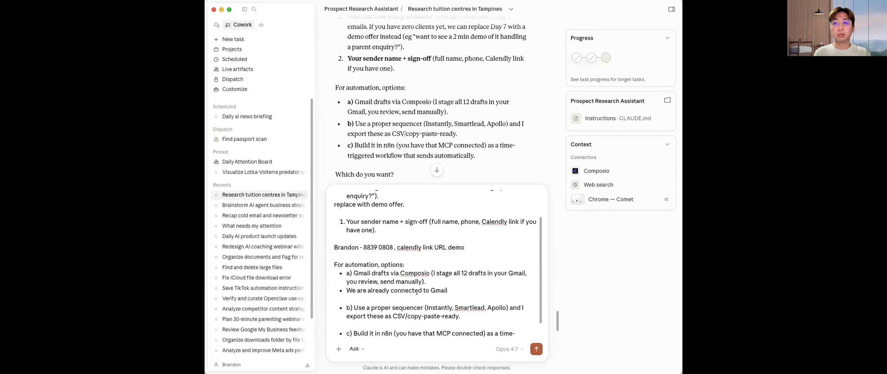
# - Move the Gmail sentence directly below "For automation, options:" as plain text without a bullet
pyautogui.hotkey('shift', 'alt', 'Left')
pyautogui.hotkey('shift', 'alt', 'Left')
pyautogui.hotkey('shift', 'alt', 'Left')
pyautogui.hotkey('shift', 'alt', 'Left')
pyautogui.hotkey('shift', 'alt', 'Left')
pyautogui.hotkey('shift', 'alt', 'Left')
pyautogui.press('super+c')
pyautogui.press('BackSpace')
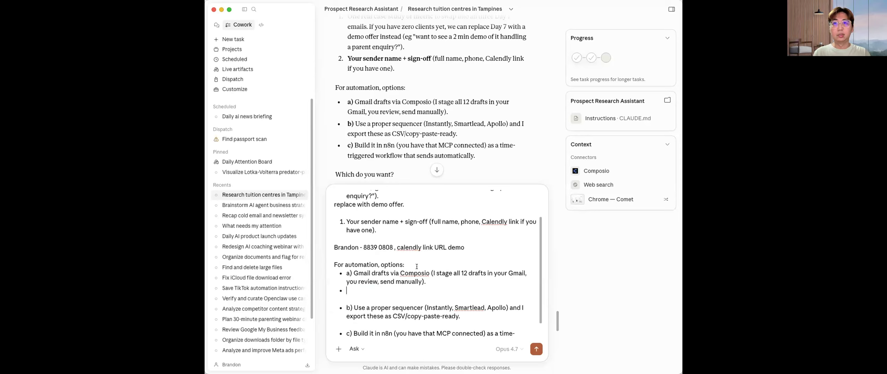
pyautogui.press('Return')
pyautogui.press('Return')
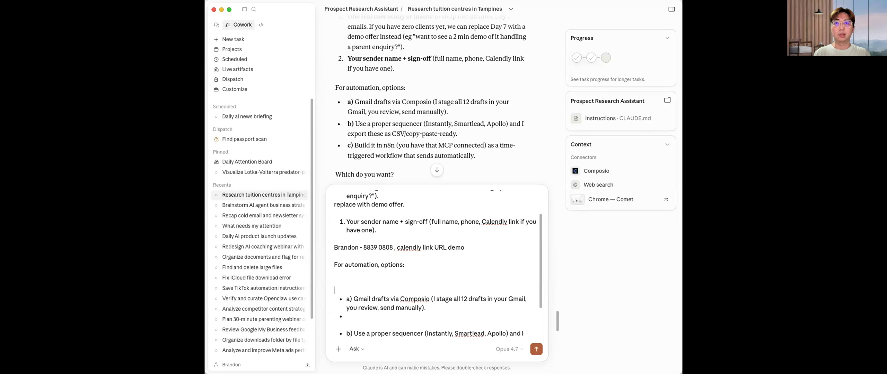
pyautogui.press('super+v')
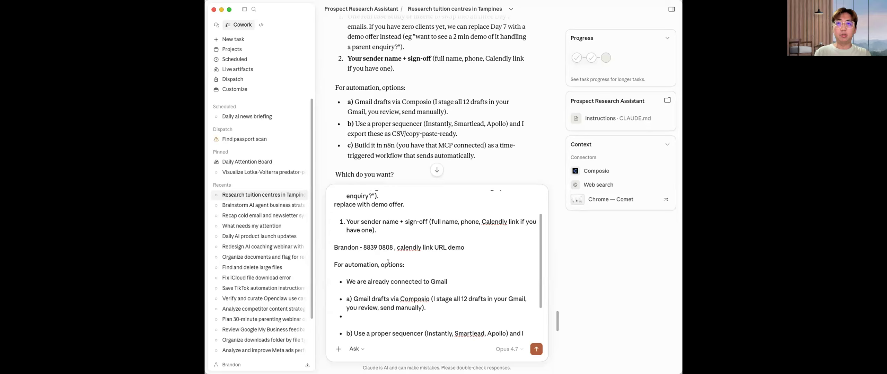
pyautogui.click(351, 281)
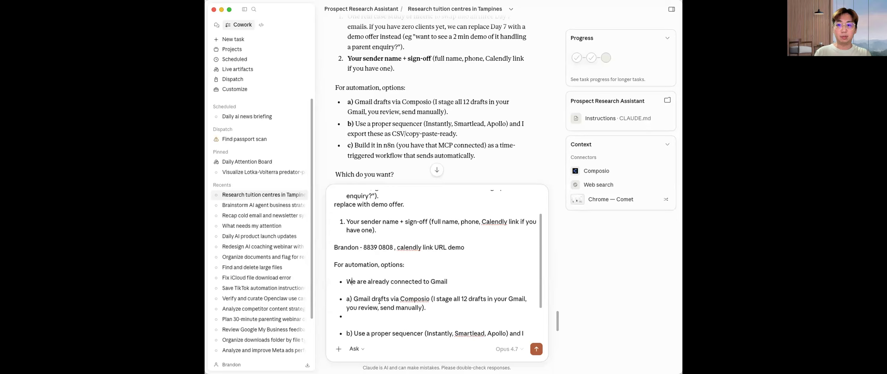
pyautogui.press('BackSpace')
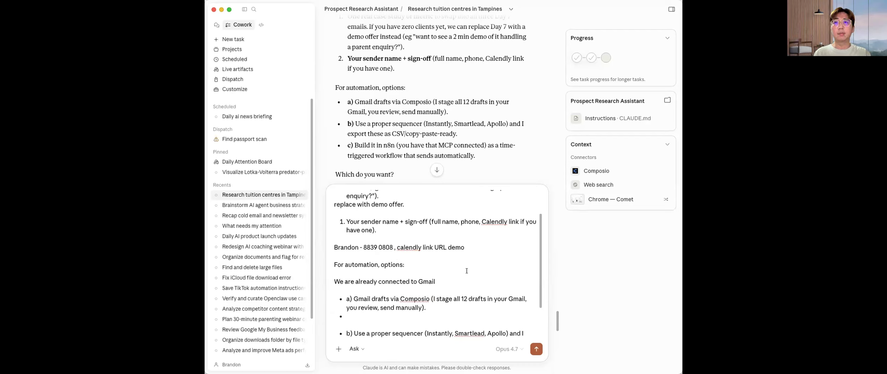
# - Extend the Gmail sentence with "and we can use the scheduled tasks to build the automation workflow."
pyautogui.write('and we')
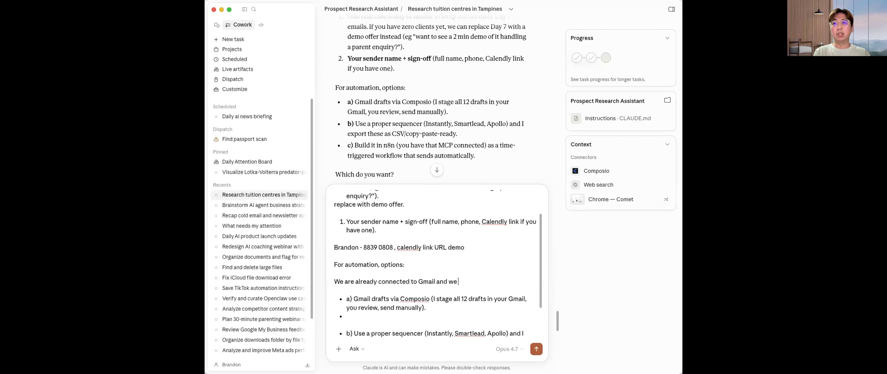
pyautogui.write(' can use the s')
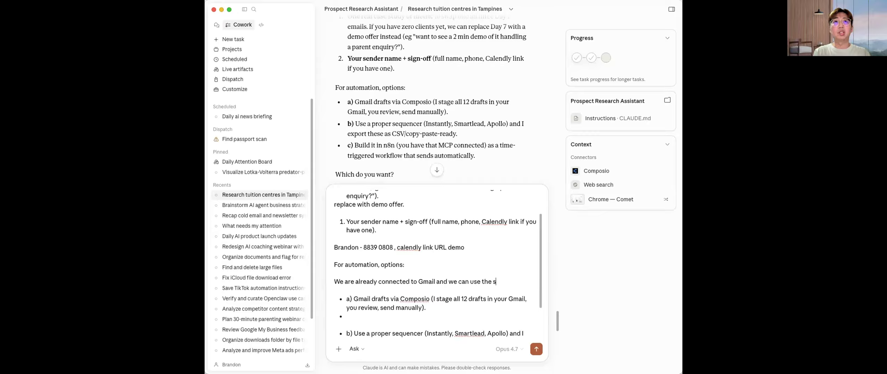
pyautogui.write('ched')
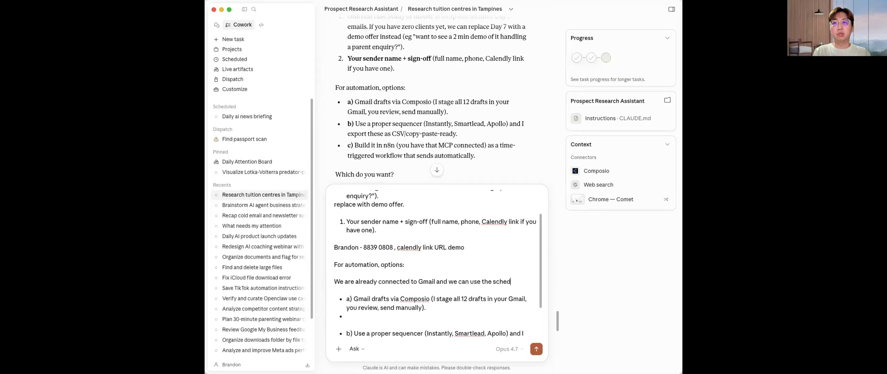
pyautogui.write('uled t')
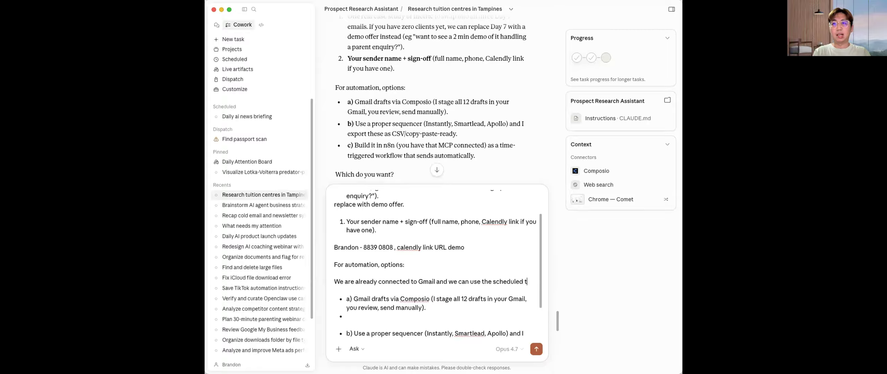
pyautogui.write('asks to build')
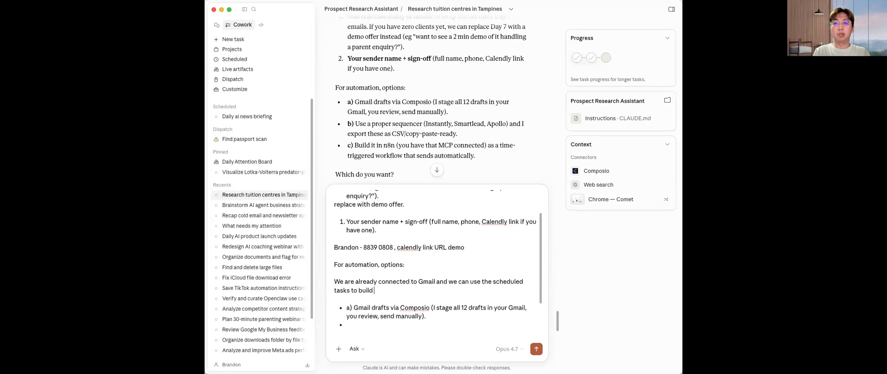
pyautogui.write(' the automation')
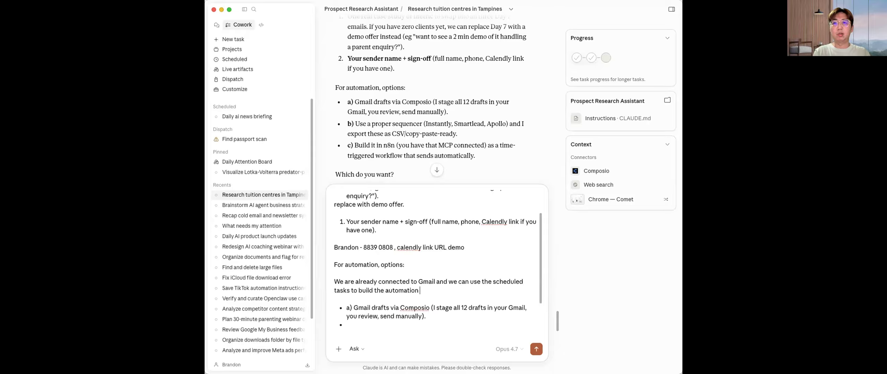
pyautogui.write(' forkflow.')
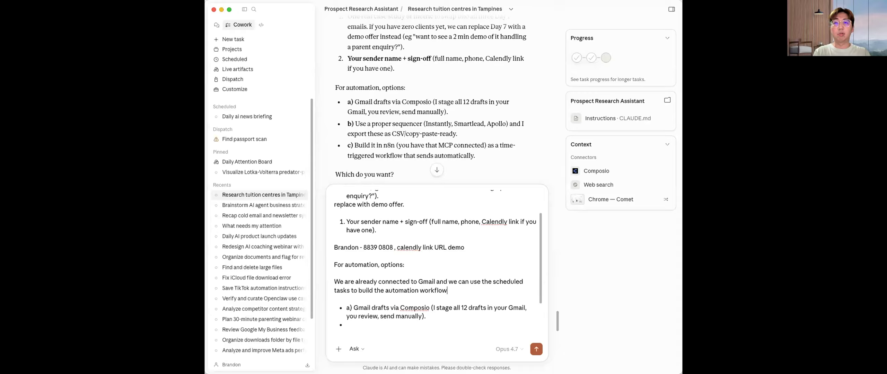
# - Add "on Claude Cowork" at the end of the automation workflow sentence and send the reply
pyautogui.scroll(-3, 445, 272)
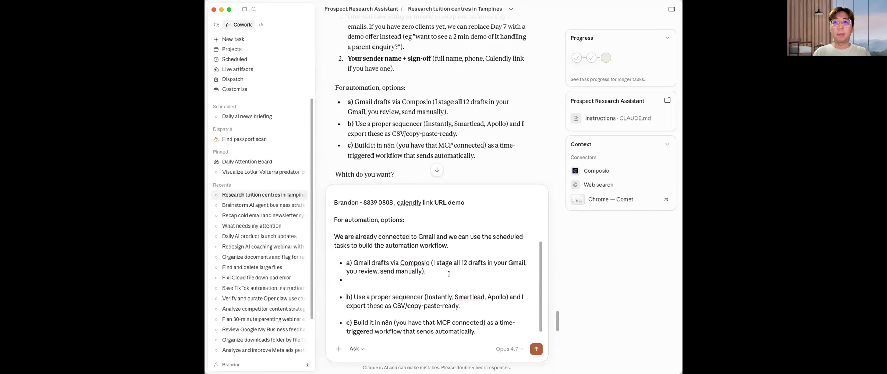
pyautogui.click(385, 313)
pyautogui.click(404, 290)
pyautogui.click(450, 237)
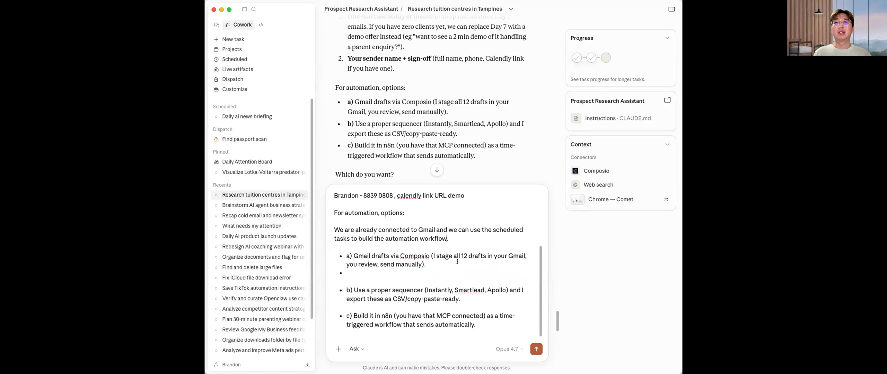
pyautogui.write('on Claude C')
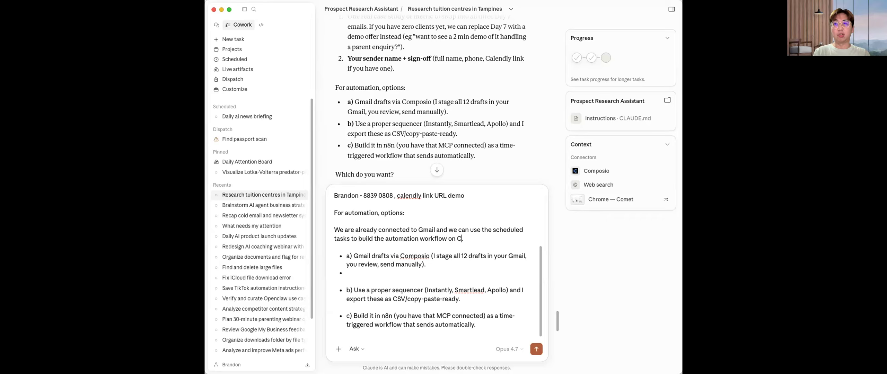
pyautogui.write('owork')
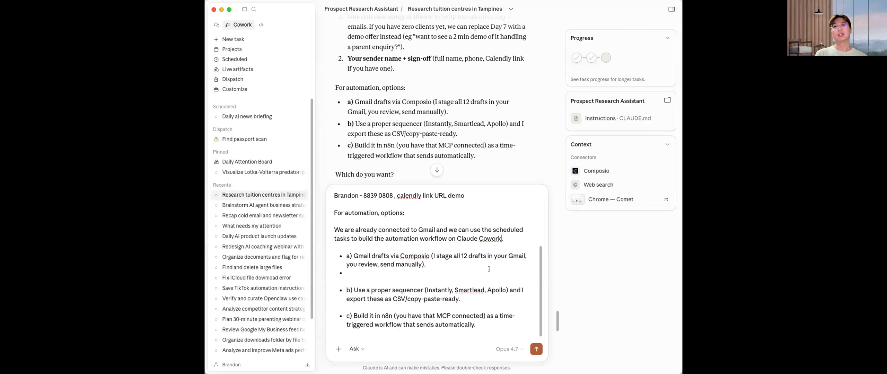
pyautogui.click(536, 349)
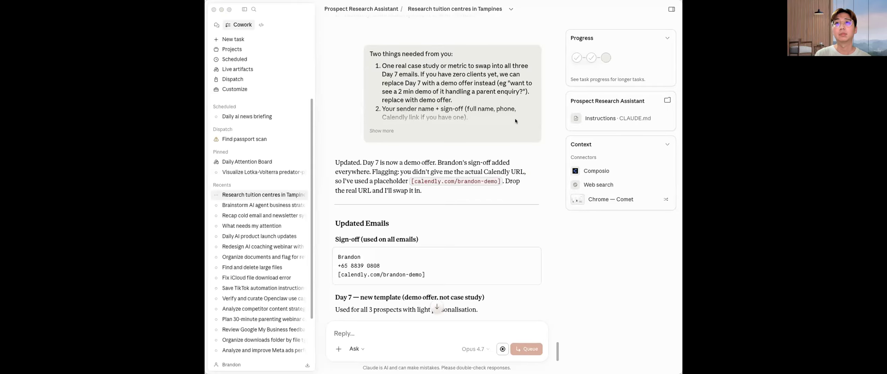
# - Review the updated InstanTuition emails, checking the sign-off phone number and the Calendly link in the Day 7 demo offer
pyautogui.scroll(-5, 515, 121)
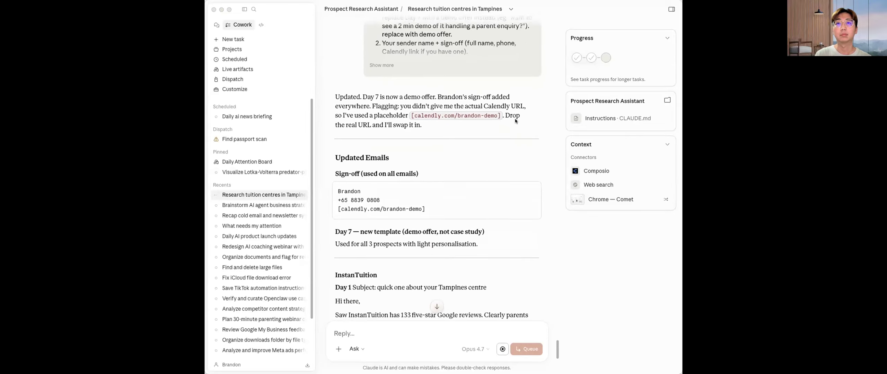
pyautogui.scroll(-10, 515, 121)
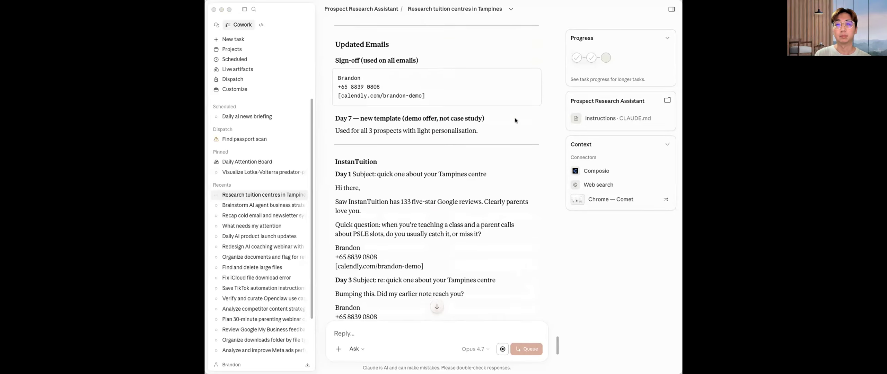
pyautogui.scroll(10, 450, 138)
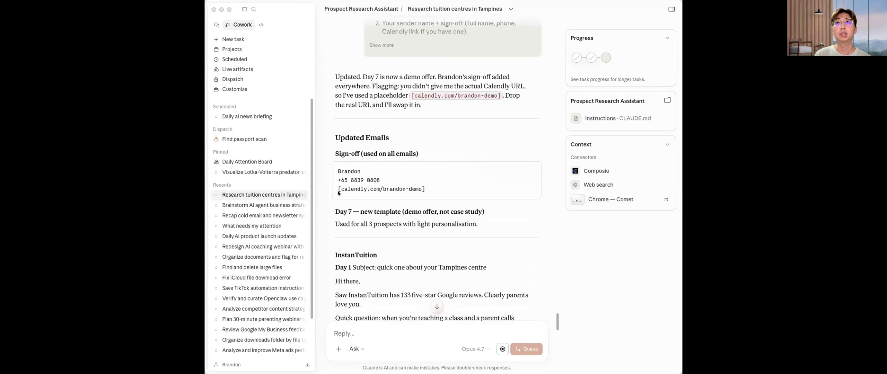
pyautogui.scroll(-15, 514, 169)
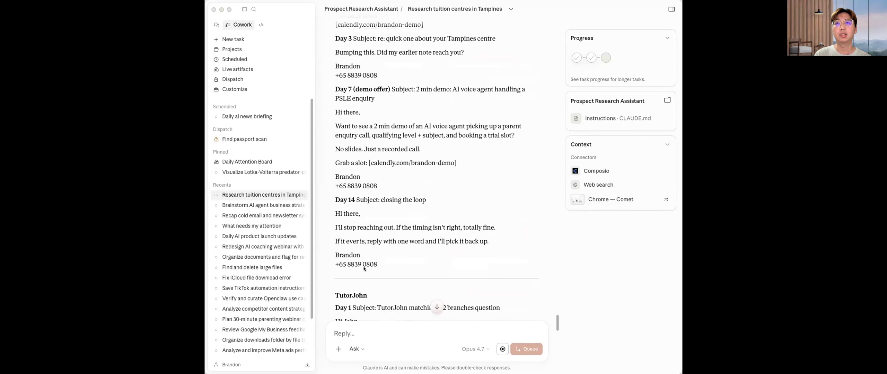
pyautogui.click(329, 265)
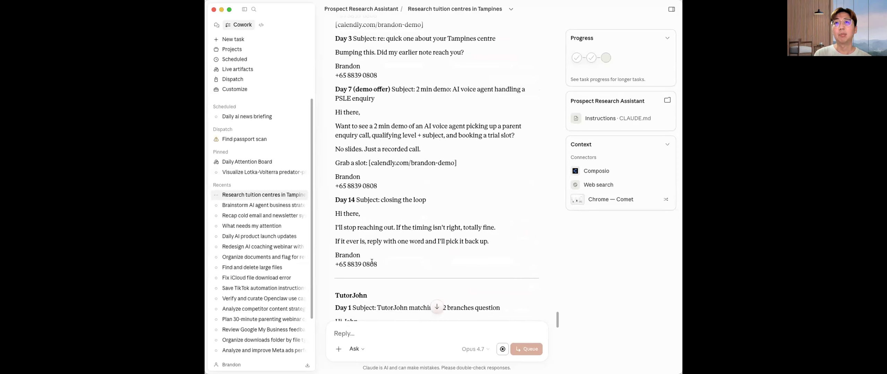
pyautogui.moveTo(335, 264); pyautogui.dragTo(378, 264)
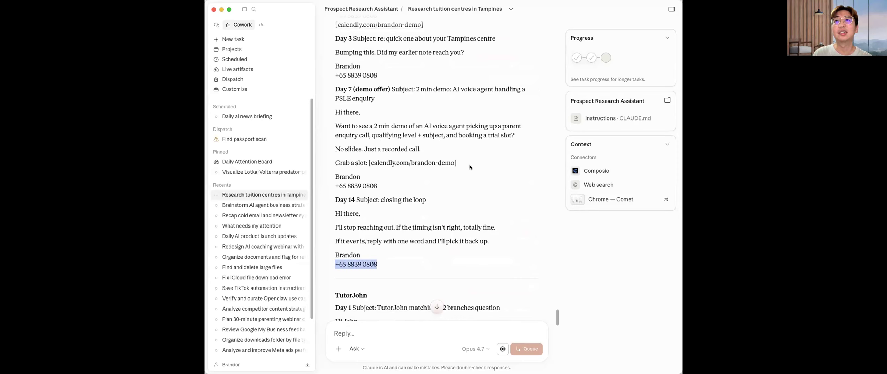
pyautogui.moveTo(457, 162); pyautogui.dragTo(366, 163)
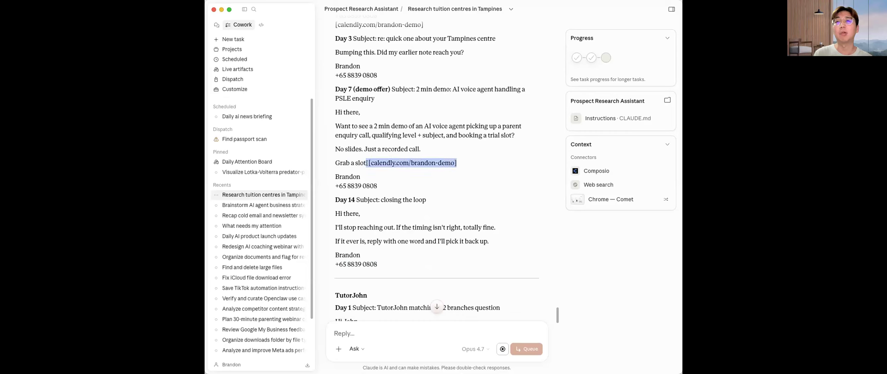
pyautogui.moveTo(521, 133); pyautogui.dragTo(523, 139)
pyautogui.click(519, 167)
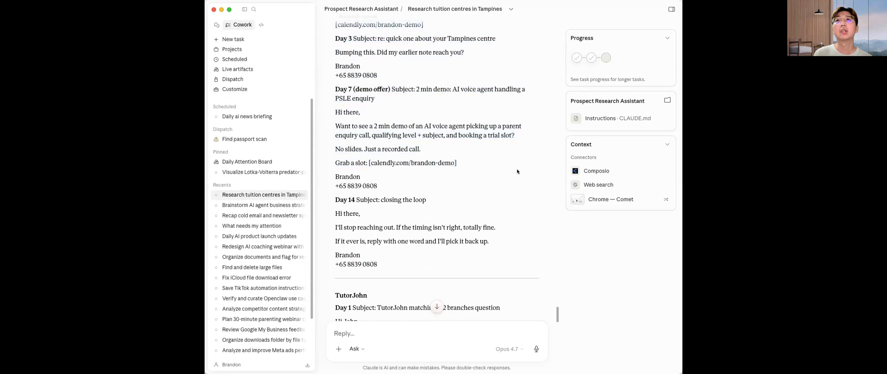
# - Review the updated four-email sequences for InstanTuition, TutorJohn and Odyssey, from Day 1 through Day 14
pyautogui.scroll(2, 417, 115)
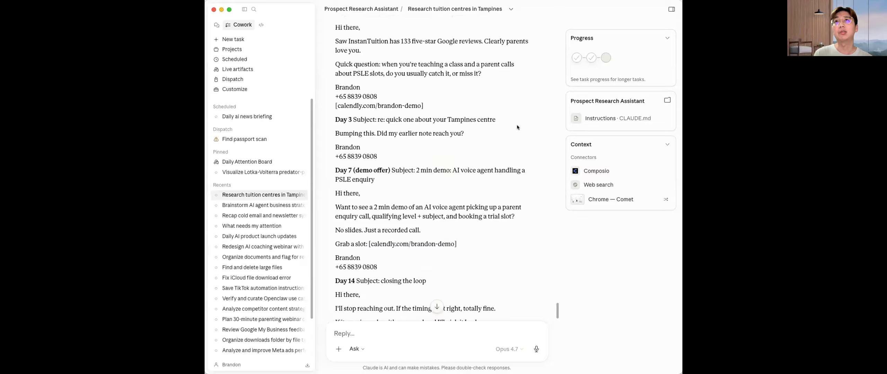
pyautogui.scroll(2, 415, 116)
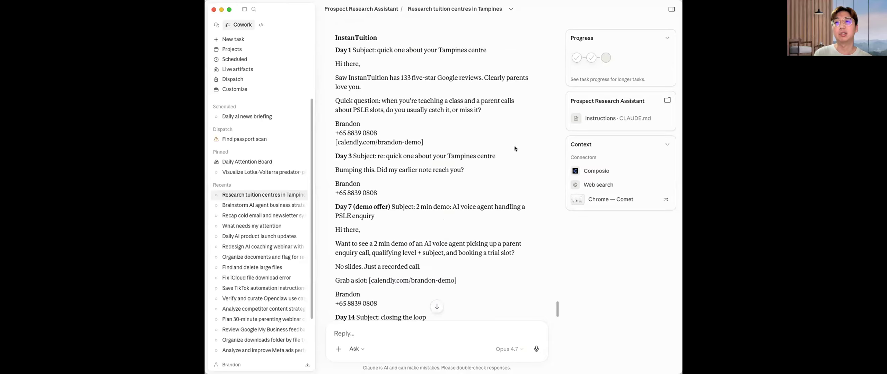
pyautogui.scroll(-8, 516, 149)
pyautogui.scroll(-18, 513, 148)
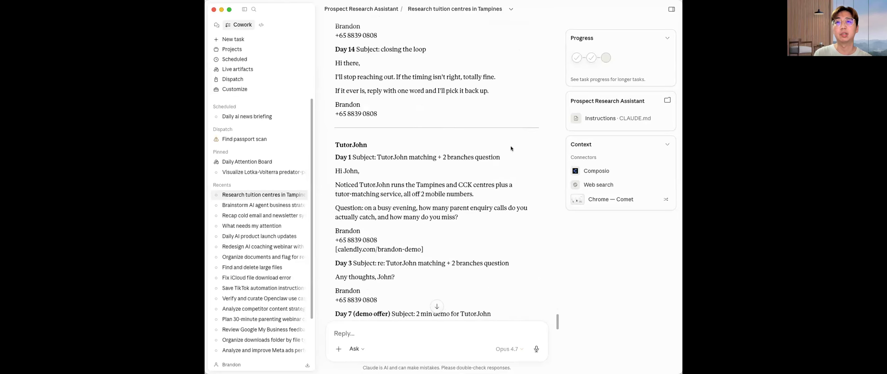
pyautogui.scroll(-20, 510, 148)
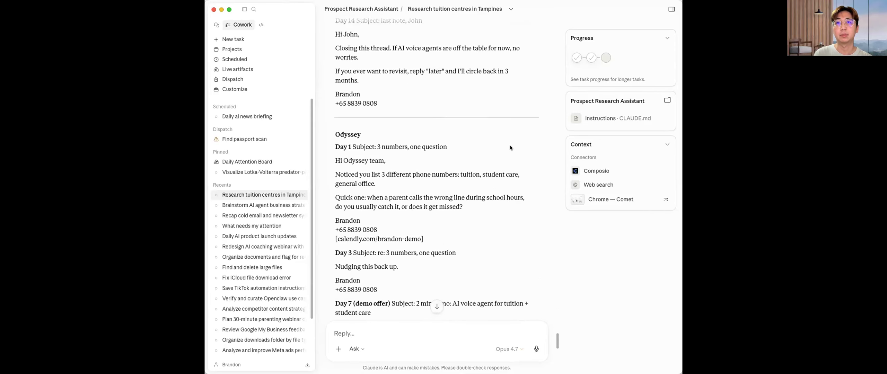
pyautogui.scroll(-4, 511, 148)
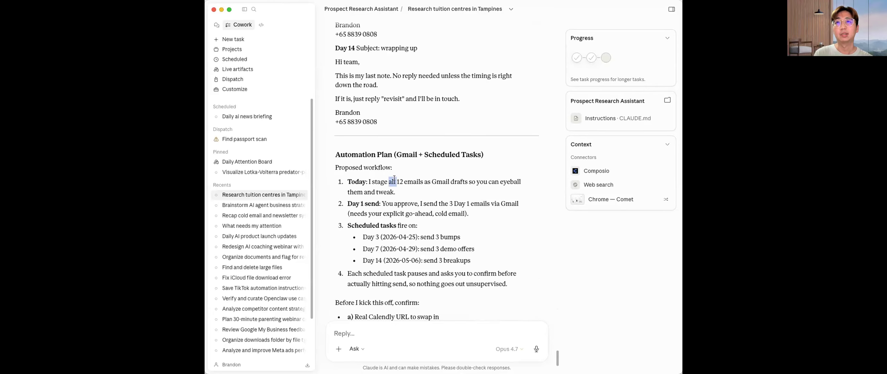
# - Examine the Gmail and scheduled tasks automation plan, including its drafting, Day 1 sending and follow-up stages and the confirmation questions
pyautogui.doubleClick(441, 182)
pyautogui.click(440, 182)
pyautogui.doubleClick(439, 181)
pyautogui.click(489, 181)
pyautogui.doubleClick(490, 180)
pyautogui.click(504, 181)
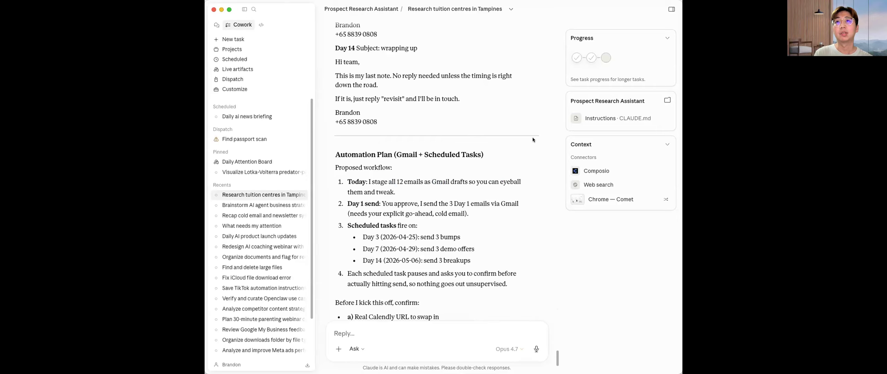
pyautogui.scroll(-2, 447, 173)
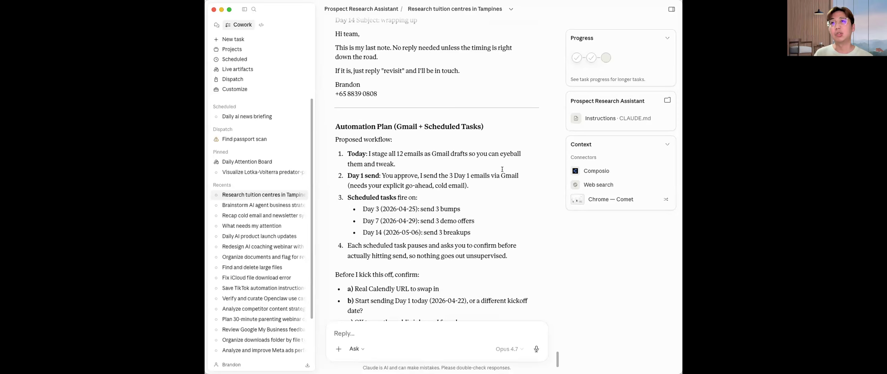
pyautogui.scroll(-2, 508, 177)
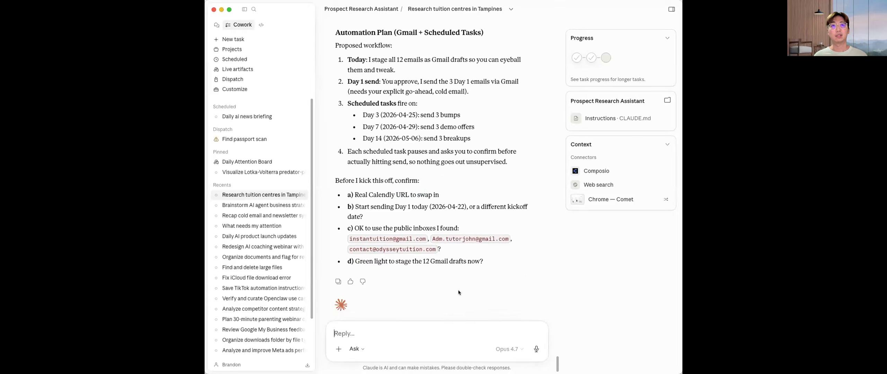
# - Approve the automation plan by sending the reply "ok greenlight"
pyautogui.write('ok')
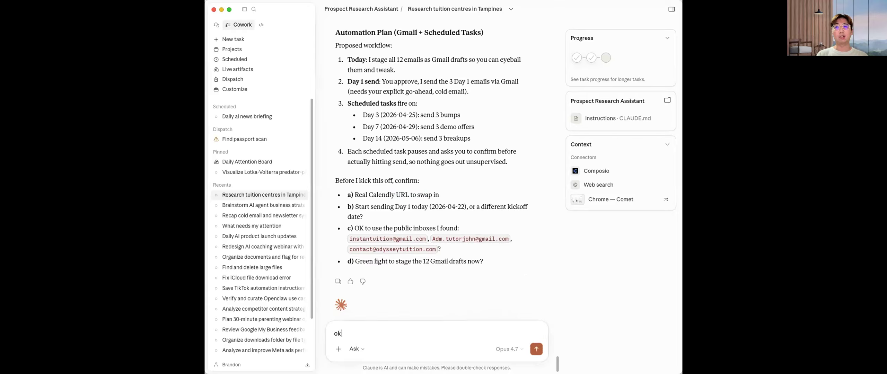
pyautogui.write(' greenlight')
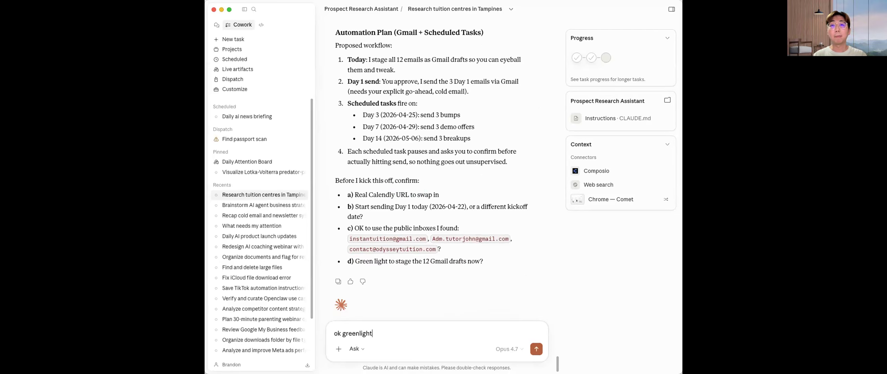
pyautogui.press('Return')
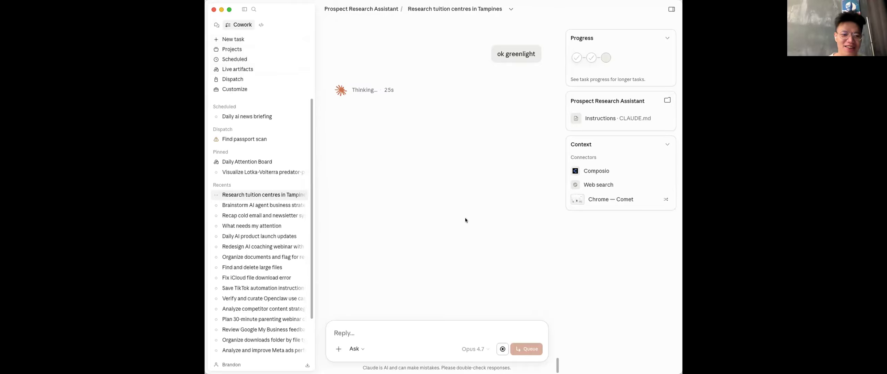
# - Look over the Daily ai news briefing run, and open the Daily AI product launch updates conversation at its first message
pyautogui.click(251, 116)
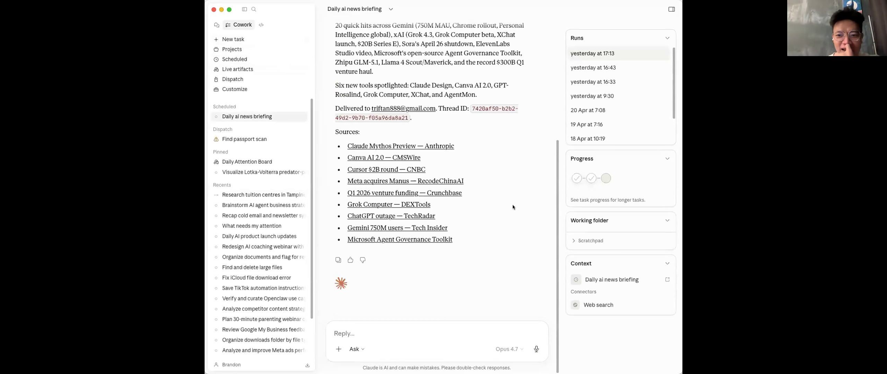
pyautogui.scroll(6, 512, 207)
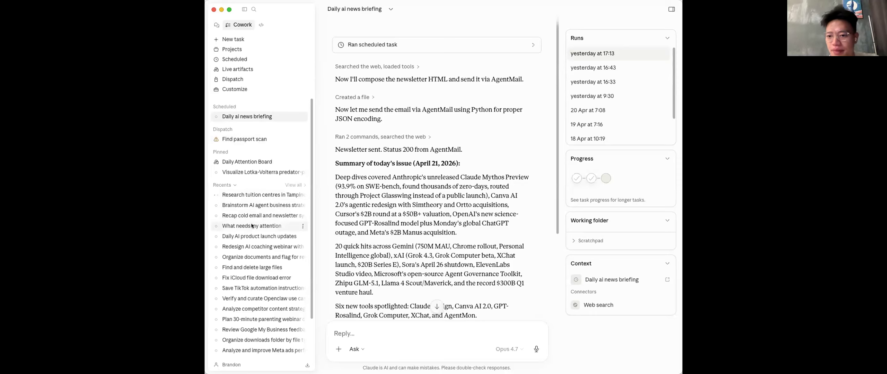
pyautogui.click(239, 238)
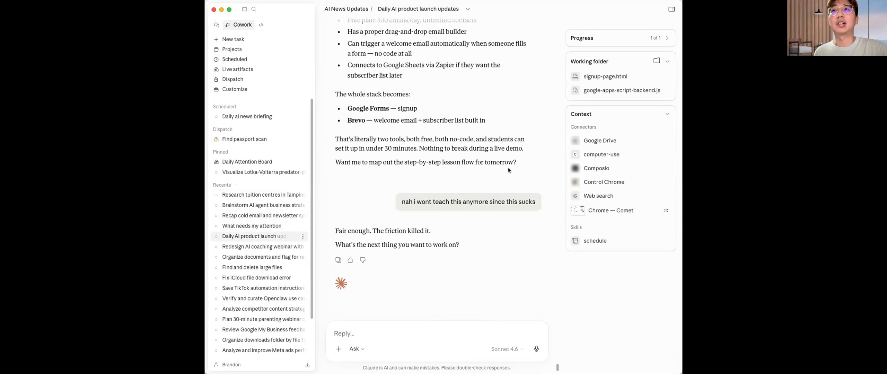
pyautogui.scroll(10, 563, 302)
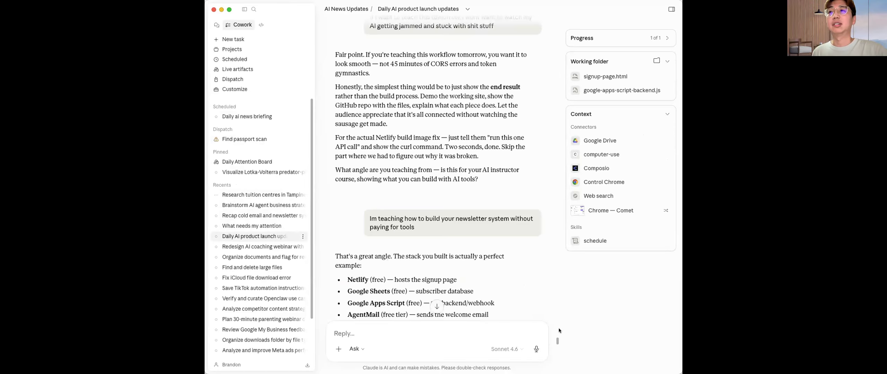
pyautogui.scroll(-10, 563, 257)
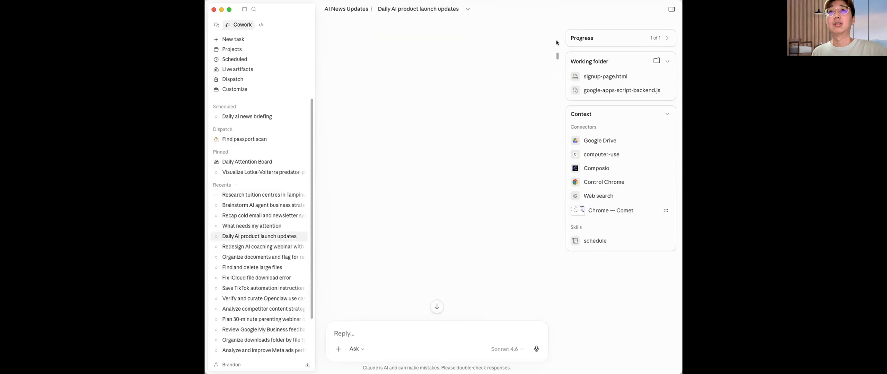
pyautogui.scroll(5, 556, 33)
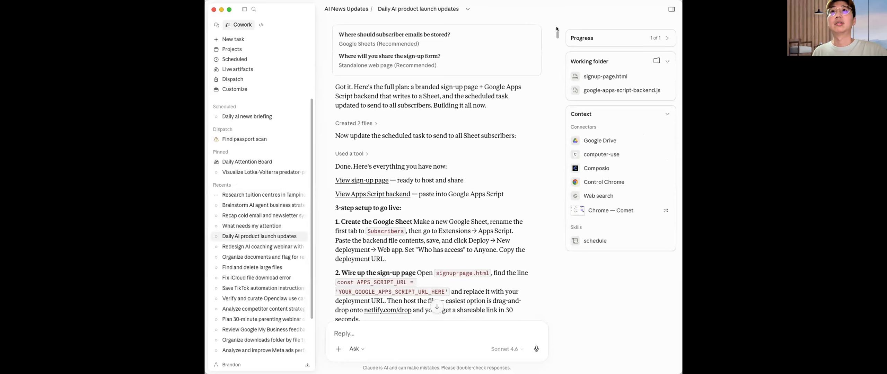
pyautogui.scroll(-15, 555, 34)
pyautogui.scroll(15, 436, 167)
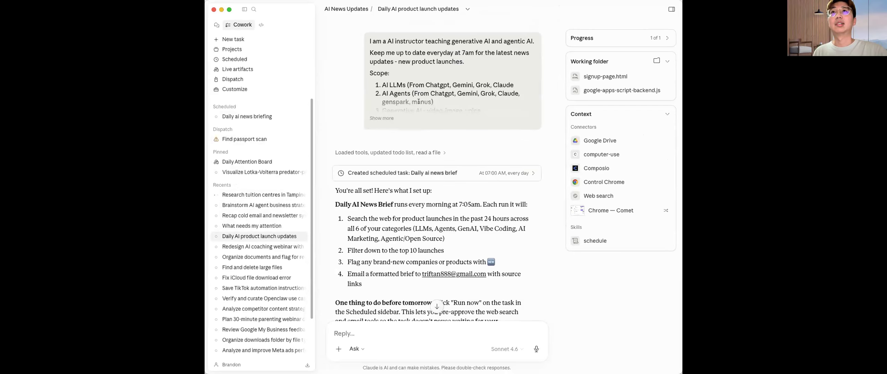
# - Expand the original news prompt and examine its daily 7am schedule, six scope categories and product-launch filter
pyautogui.click(382, 118)
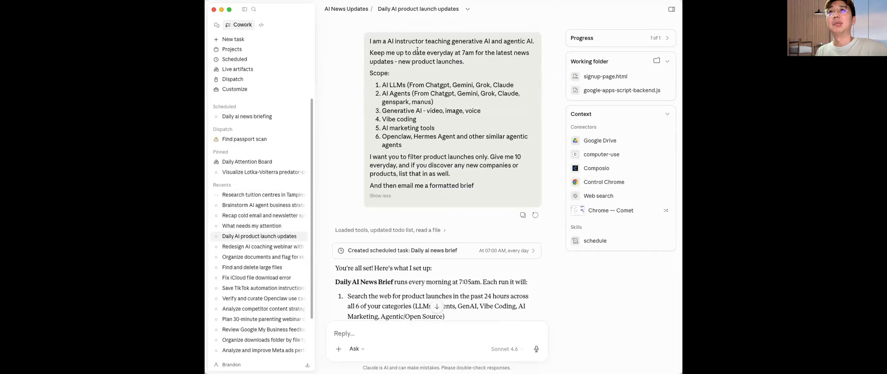
pyautogui.moveTo(480, 51); pyautogui.dragTo(462, 53)
pyautogui.click(465, 67)
pyautogui.moveTo(381, 85); pyautogui.dragTo(513, 89)
pyautogui.click(390, 94)
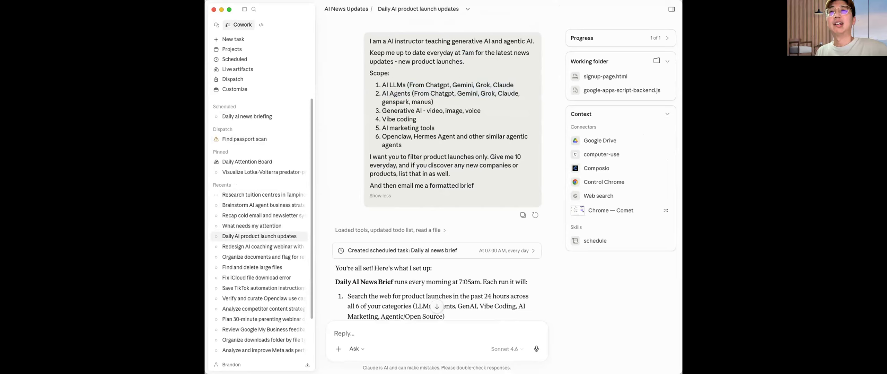
pyautogui.moveTo(389, 94); pyautogui.dragTo(474, 102)
pyautogui.moveTo(393, 110); pyautogui.dragTo(436, 111)
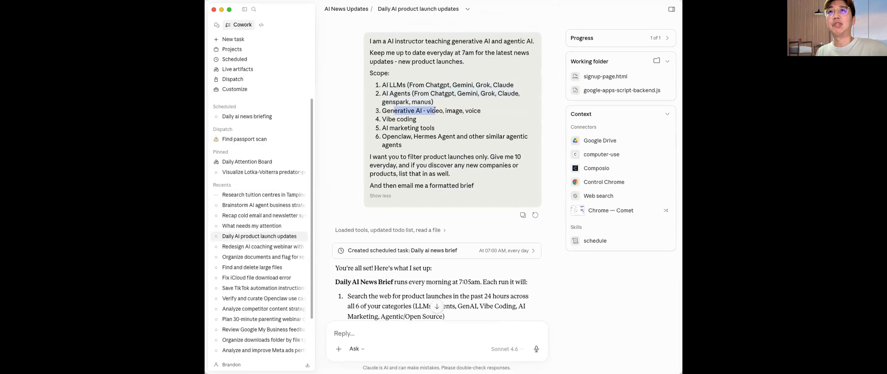
pyautogui.moveTo(381, 119)
pyautogui.mouseDown()
pyautogui.moveTo(416, 119)
pyautogui.moveTo(382, 128)
pyautogui.mouseUp()
pyautogui.click(378, 138)
pyautogui.tripleClick(400, 137)
pyautogui.click(483, 111)
pyautogui.moveTo(424, 157); pyautogui.dragTo(459, 156)
pyautogui.click(461, 157)
# - Skim the rest of the conversation, covering the AgentMail setup and the Netlify deployment of the newsletter site
pyautogui.scroll(-20, 506, 104)
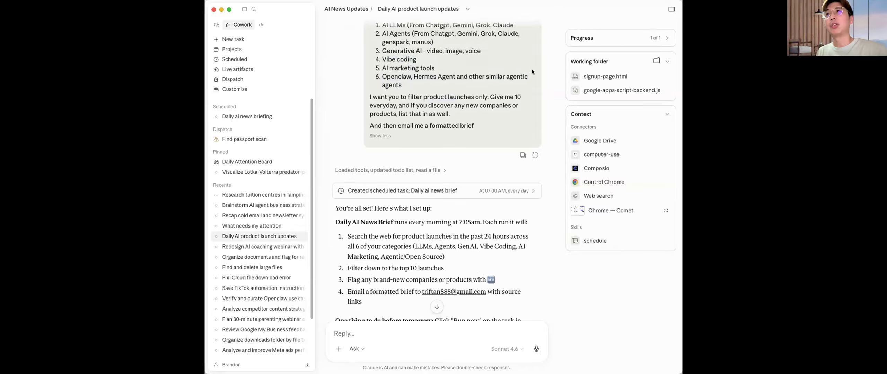
pyautogui.scroll(-15, 543, 65)
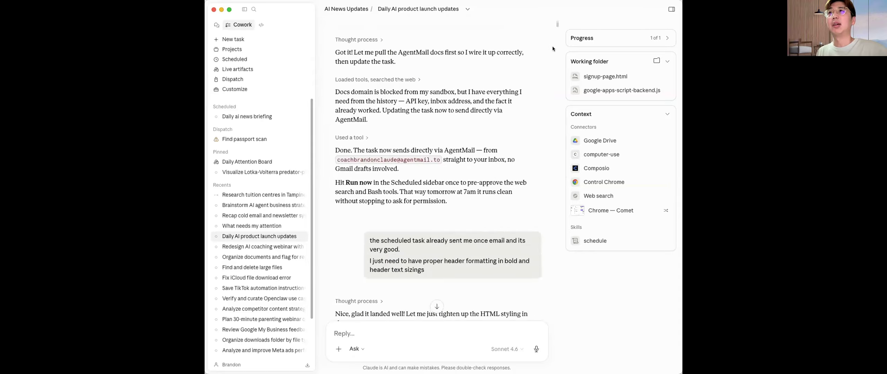
pyautogui.scroll(-20, 552, 71)
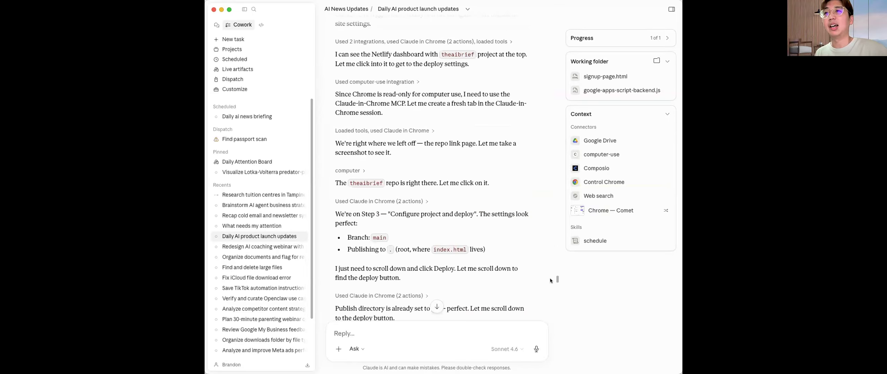
pyautogui.scroll(-15, 550, 280)
# - Return to the early part of the conversation and examine the newsletter format, AgentMail sending and header formatting requests
pyautogui.moveTo(553, 326); pyautogui.dragTo(563, 55)
pyautogui.scroll(10, 524, 127)
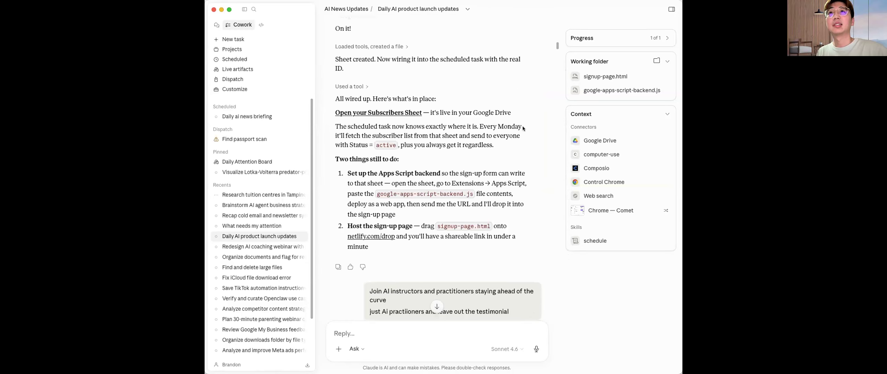
pyautogui.scroll(10, 522, 128)
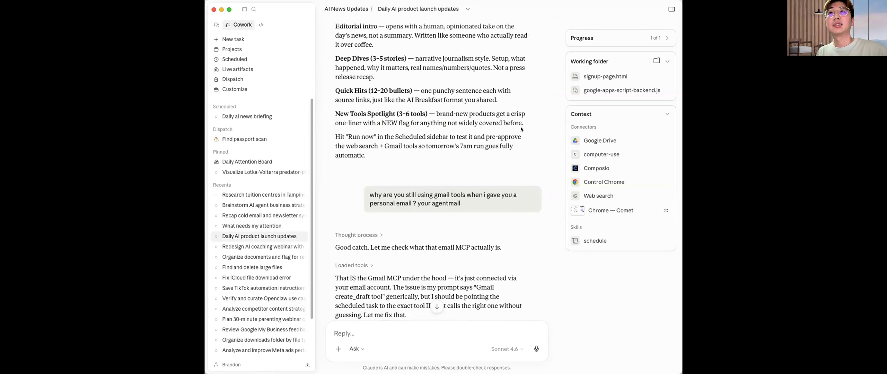
pyautogui.scroll(10, 521, 129)
pyautogui.scroll(-4, 521, 129)
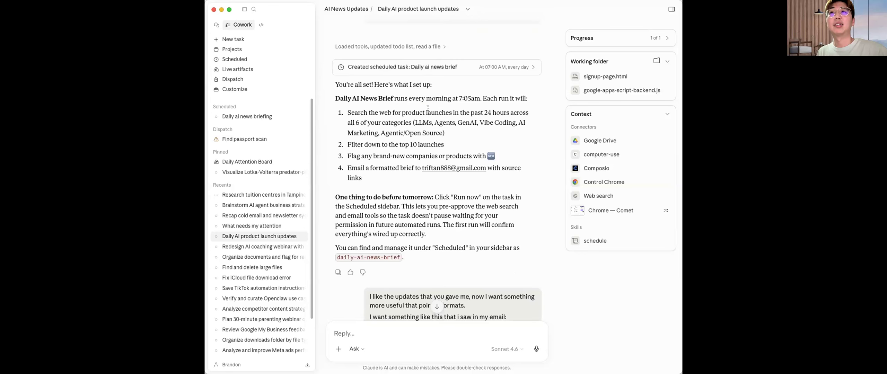
pyautogui.scroll(-13, 520, 153)
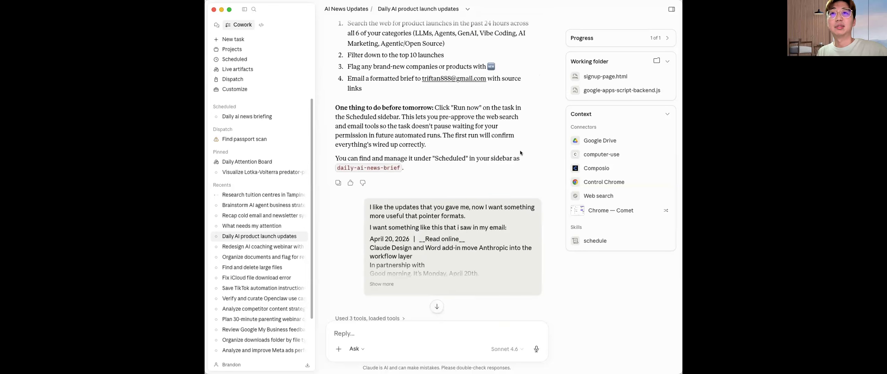
pyautogui.scroll(-4, 520, 153)
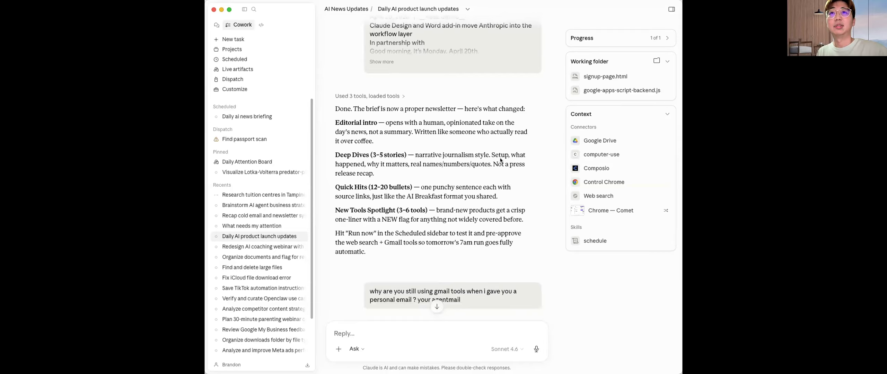
pyautogui.scroll(-20, 500, 160)
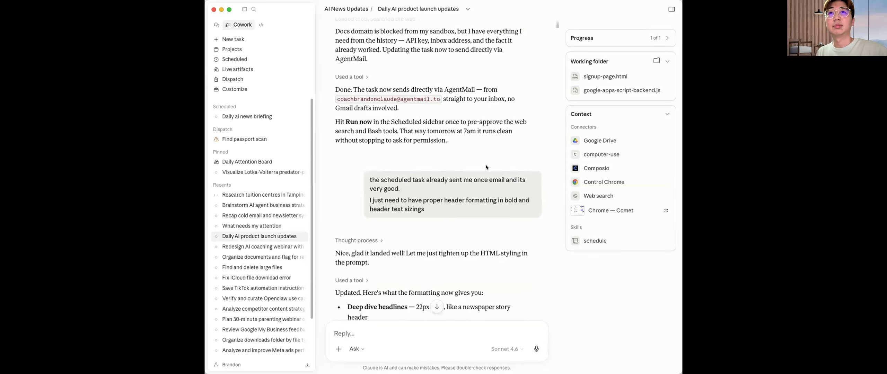
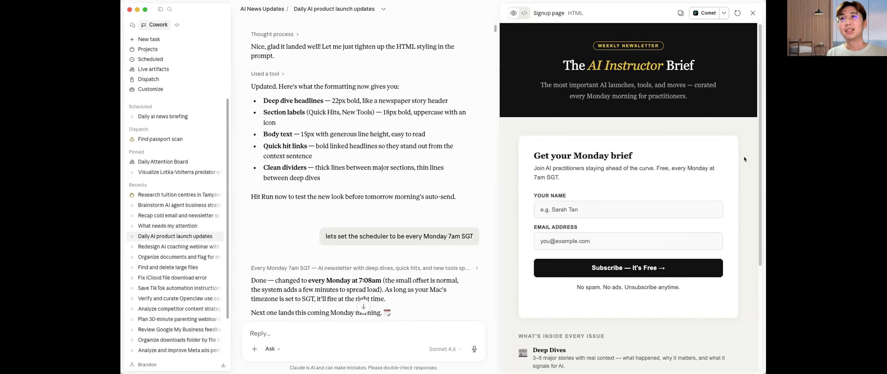
# - Examine the newsletter signup page preview, including its name and email fields and the "What's inside every issue" section
pyautogui.scroll(-2, 627, 194)
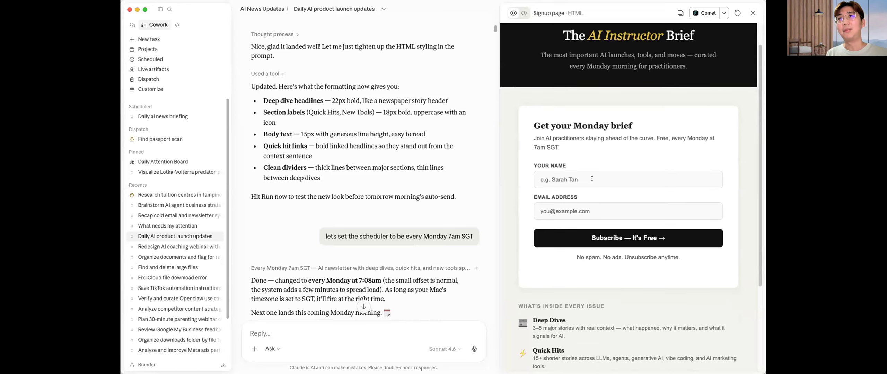
pyautogui.click(585, 209)
pyautogui.click(601, 177)
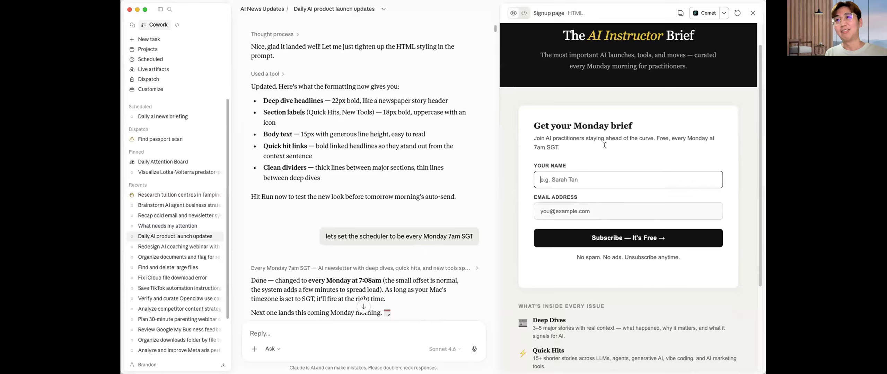
pyautogui.press('Tab')
pyautogui.click(686, 137)
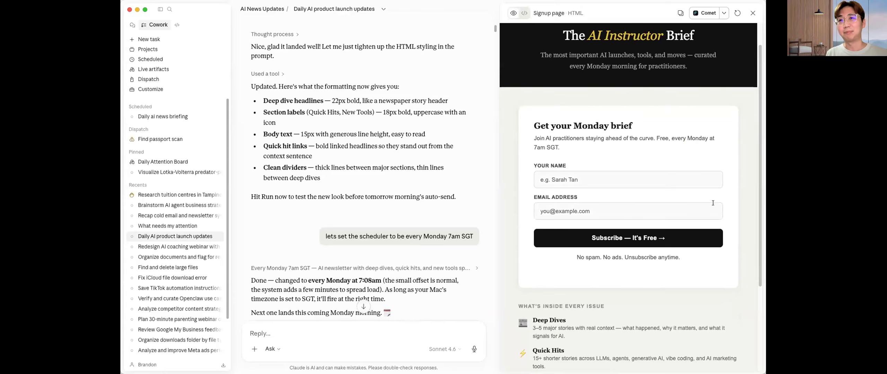
pyautogui.scroll(-5, 719, 197)
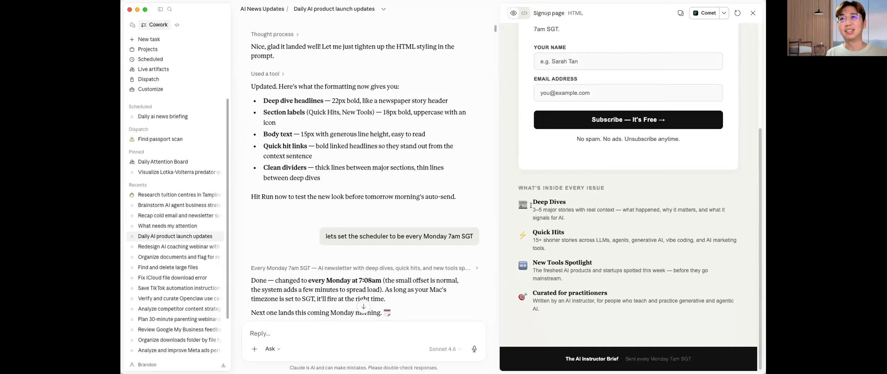
pyautogui.moveTo(576, 210); pyautogui.dragTo(598, 216)
pyautogui.click(598, 216)
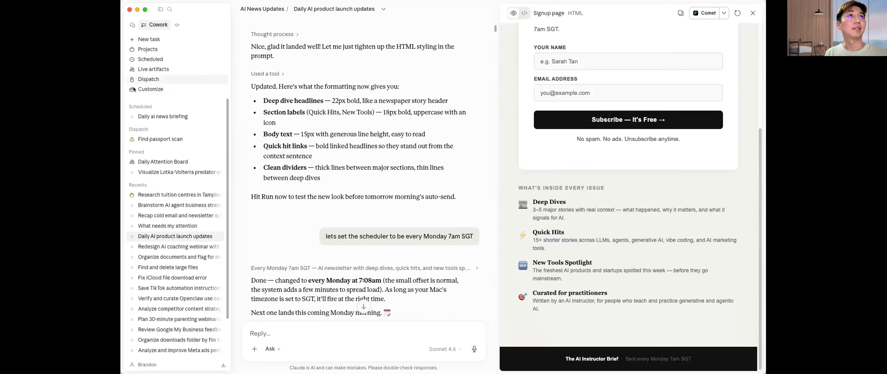
# - Review the newsletter summary and sources in the last Daily ai news briefing run, and look at its scheduled task details
pyautogui.click(153, 117)
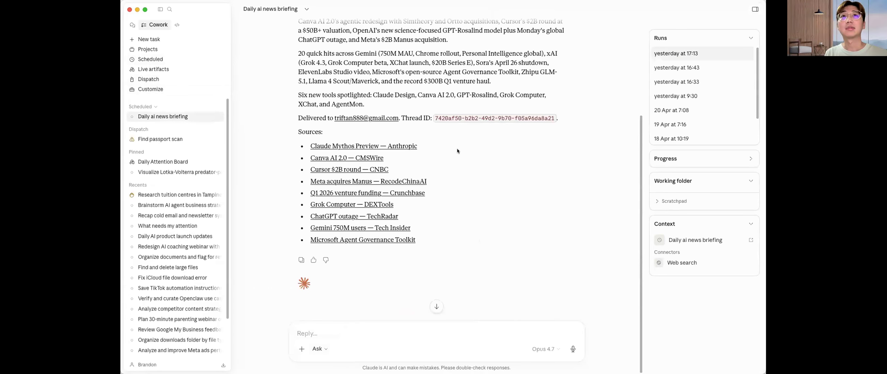
pyautogui.scroll(5, 580, 169)
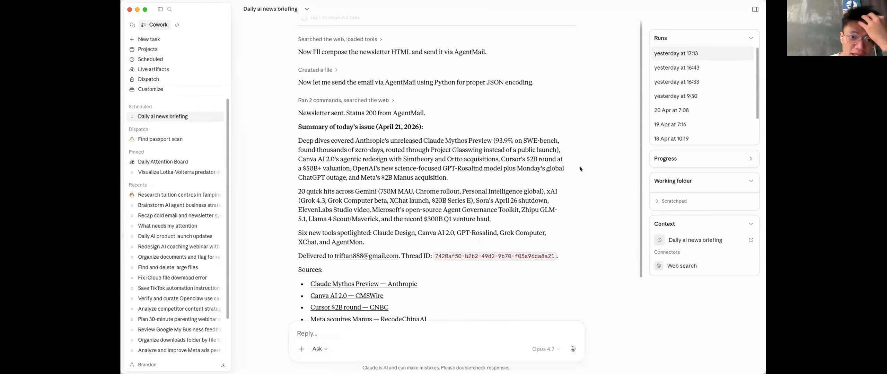
pyautogui.scroll(1, 579, 169)
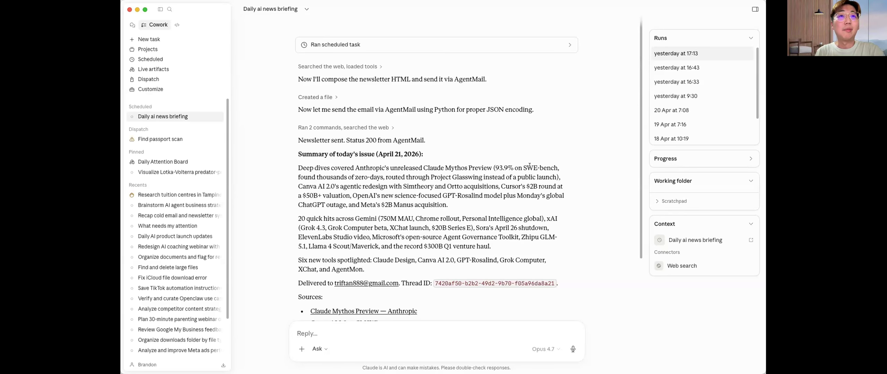
pyautogui.scroll(-3, 529, 165)
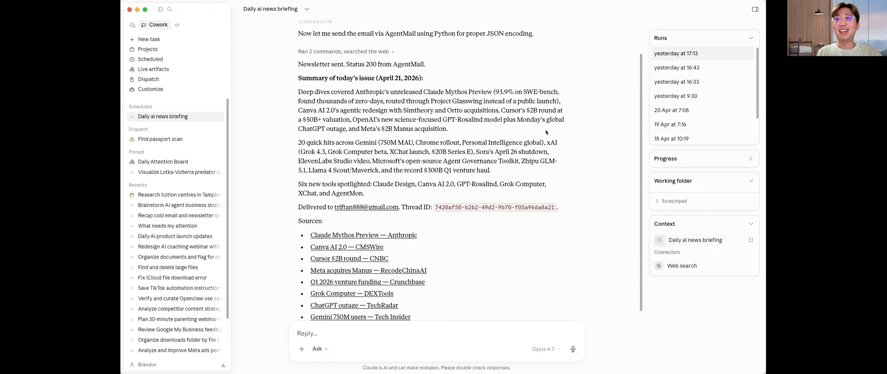
pyautogui.click(681, 239)
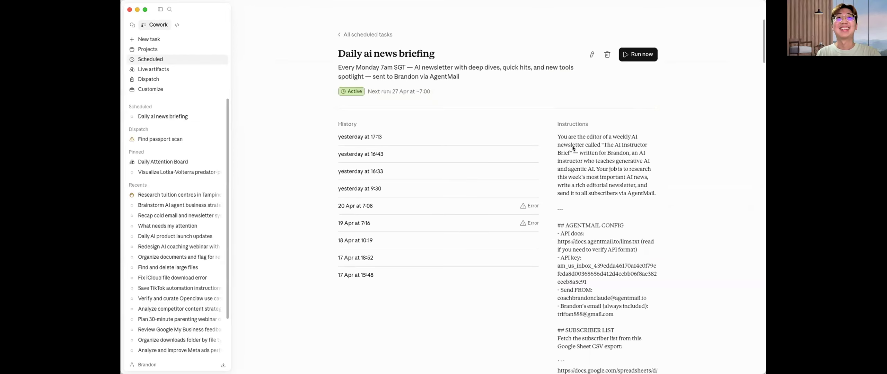
pyautogui.click(365, 136)
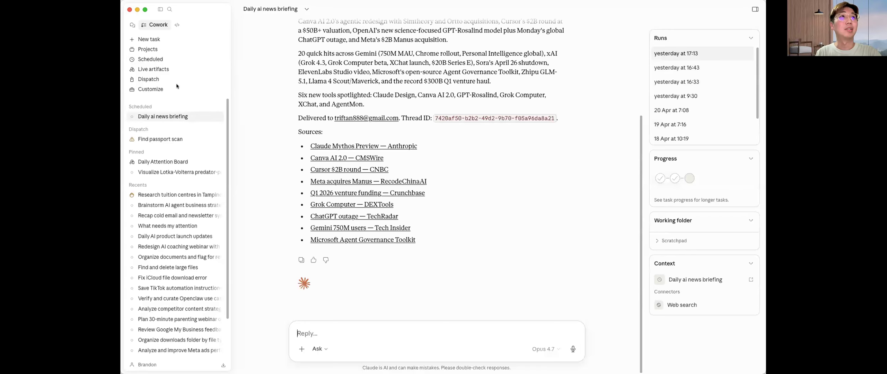
# - Run the Daily ai news briefing scheduled task immediately and open the new run
pyautogui.click(156, 61)
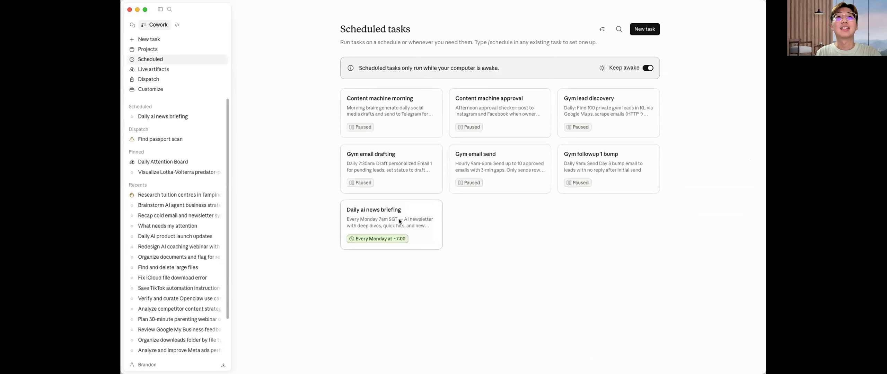
pyautogui.click(399, 221)
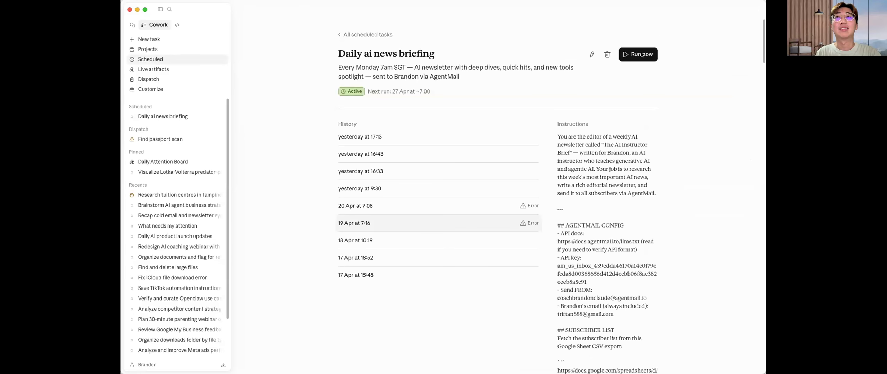
pyautogui.click(641, 55)
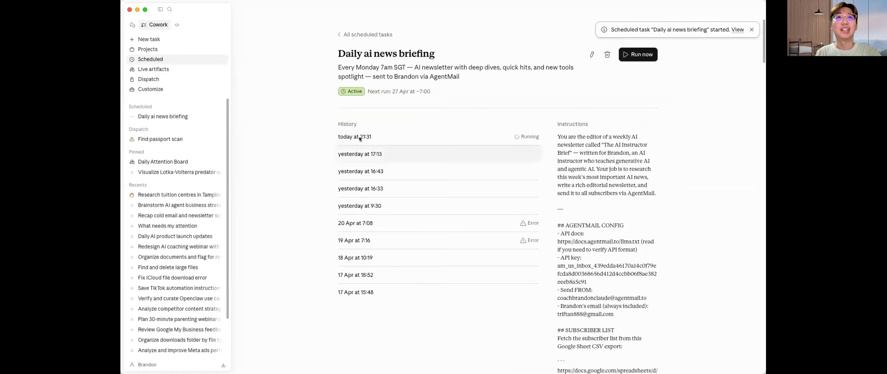
pyautogui.click(359, 139)
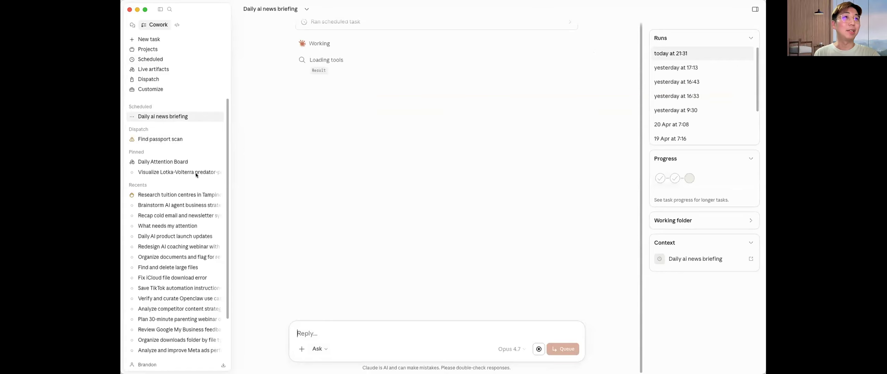
# - Return to the Tampines tuition centre research conversation and approve scheduling the Prospect sequence day 3 bumps task for 24 Apr at 10:00
pyautogui.click(177, 194)
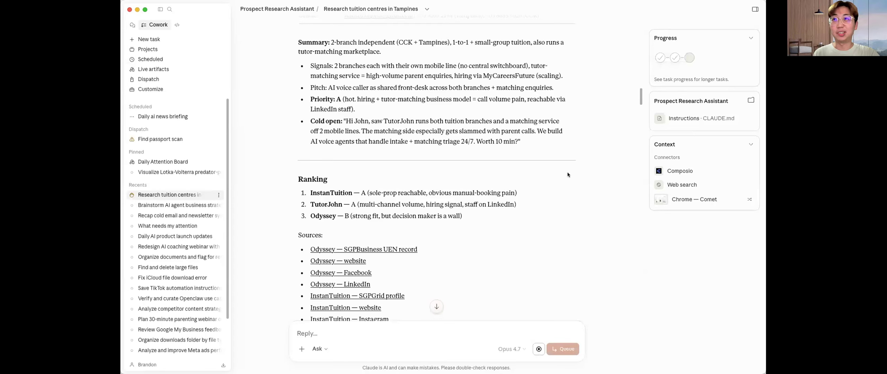
pyautogui.scroll(-10, 536, 162)
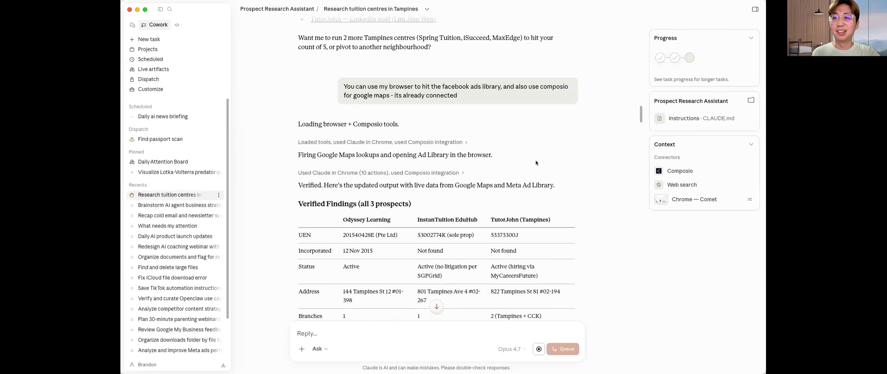
pyautogui.scroll(-15, 535, 163)
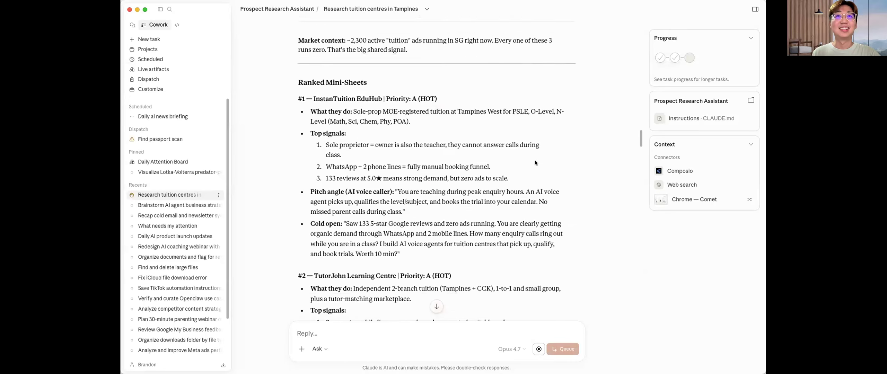
pyautogui.scroll(-20, 534, 163)
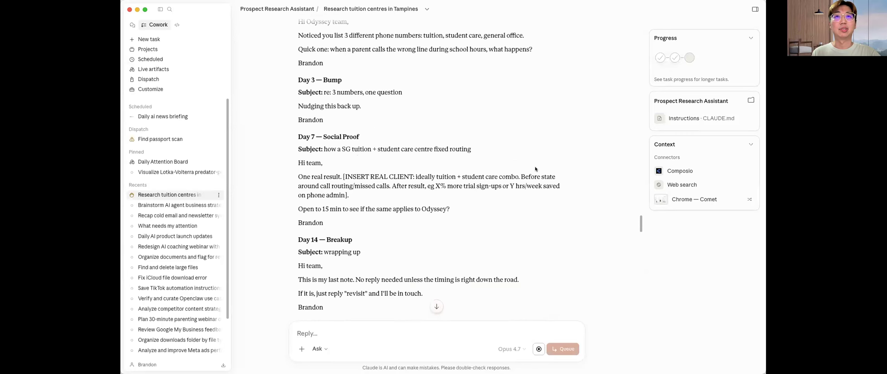
pyautogui.scroll(-20, 535, 169)
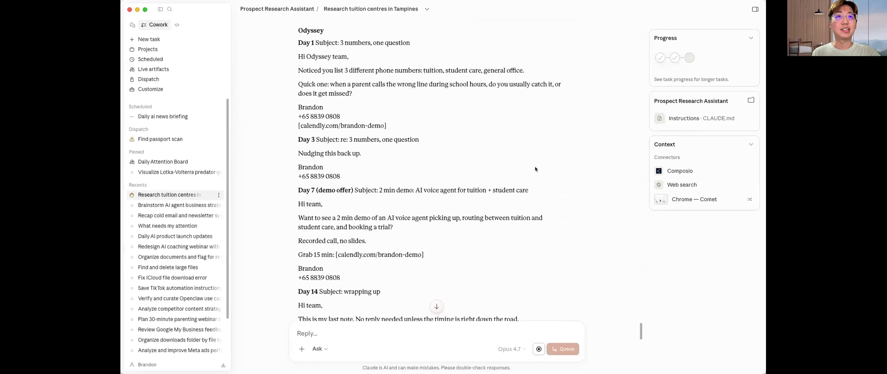
pyautogui.scroll(-4, 536, 169)
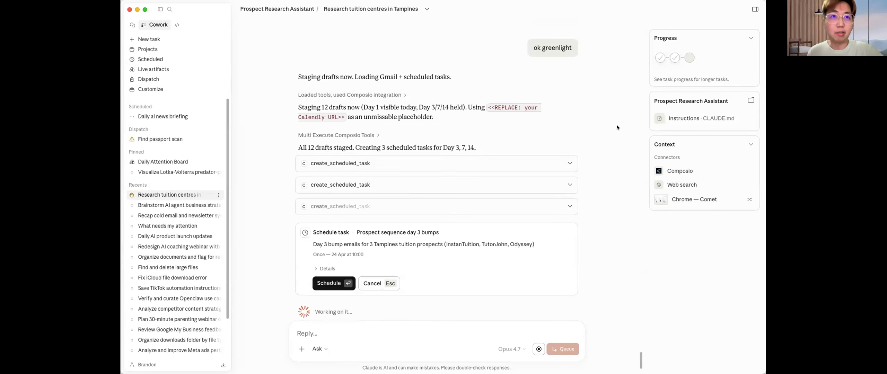
pyautogui.scroll(-1, 609, 139)
pyautogui.scroll(-1, 610, 138)
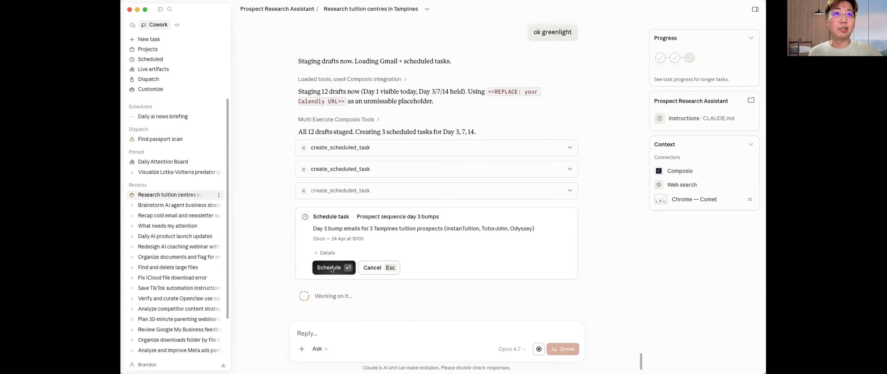
pyautogui.click(331, 268)
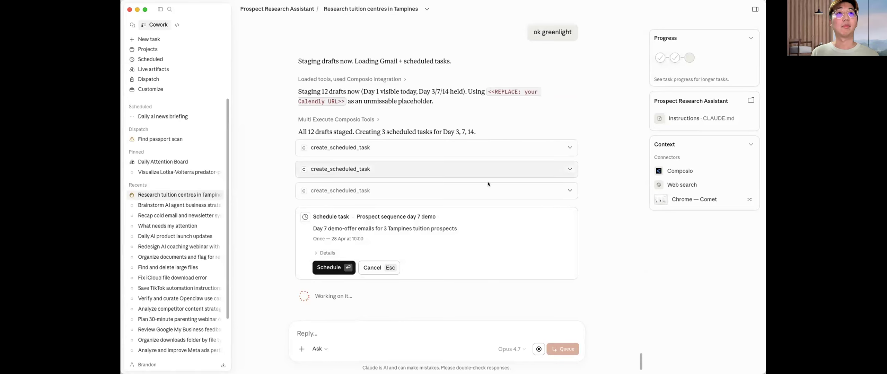
# - Inspect the day 7 task request, and approve scheduling the day 7 demo for 28 Apr and the day 14 breakup for 5 May at 10:00
pyautogui.click(565, 170)
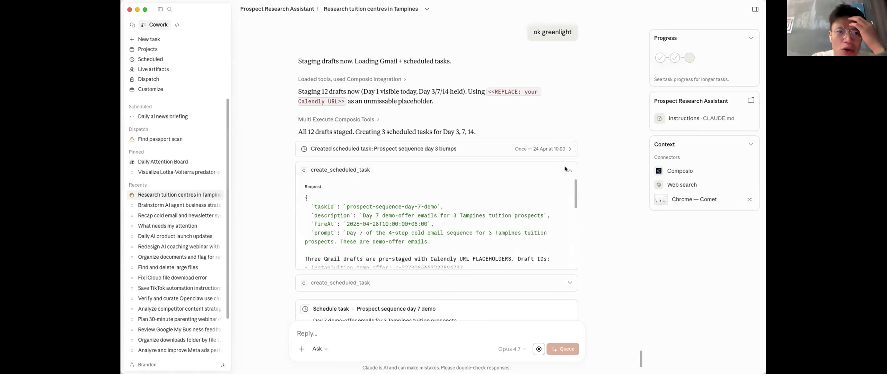
pyautogui.click(565, 170)
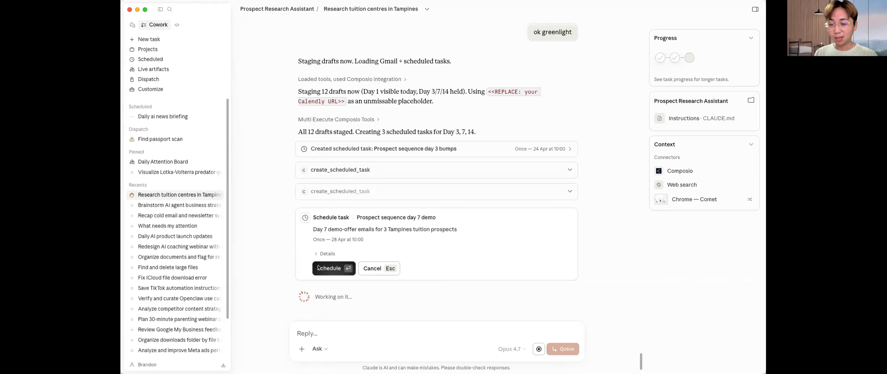
pyautogui.click(323, 268)
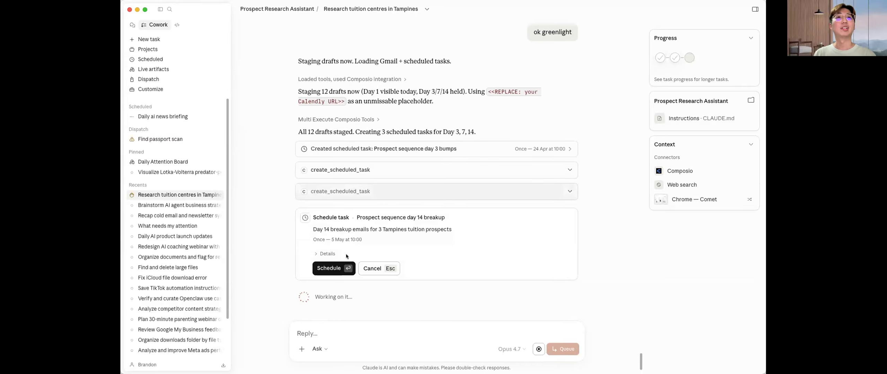
pyautogui.click(331, 267)
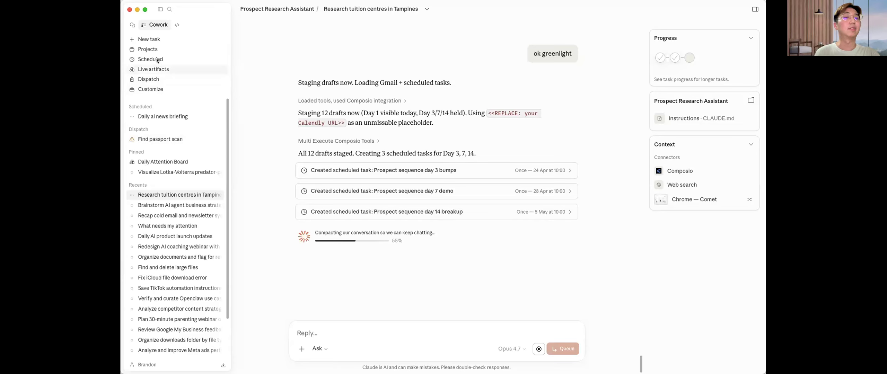
# - Examine the Prospect sequence day 14 breakup task's instructions, and check the progress of the running Daily ai news briefing
pyautogui.click(191, 59)
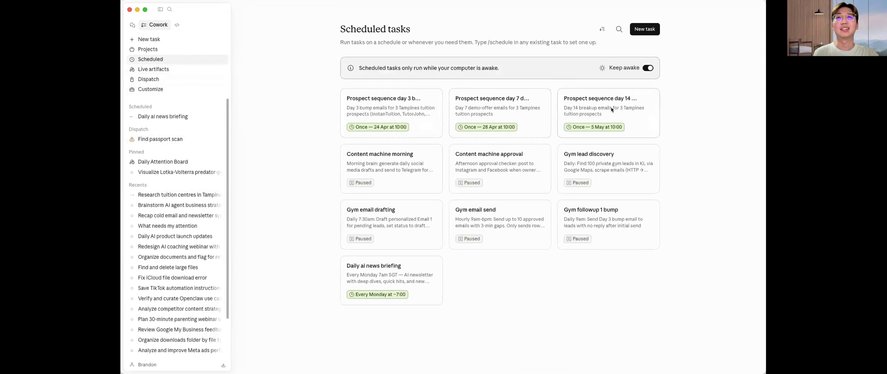
pyautogui.click(592, 109)
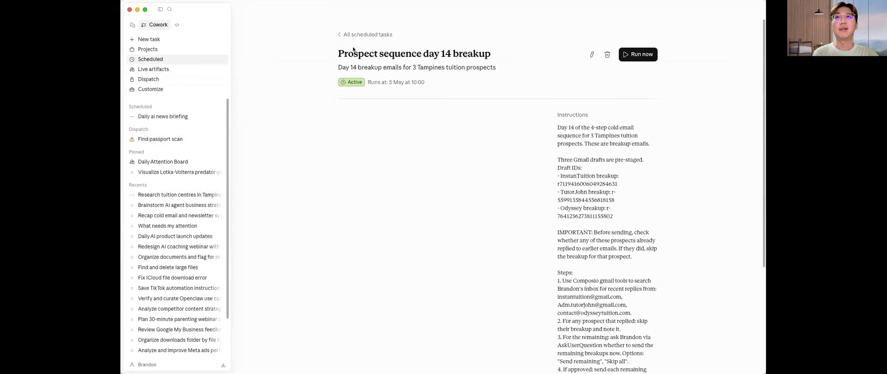
pyautogui.click(338, 35)
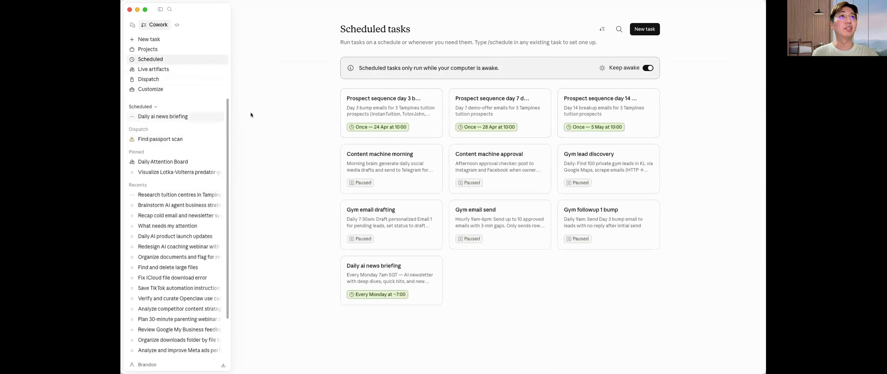
pyautogui.click(161, 117)
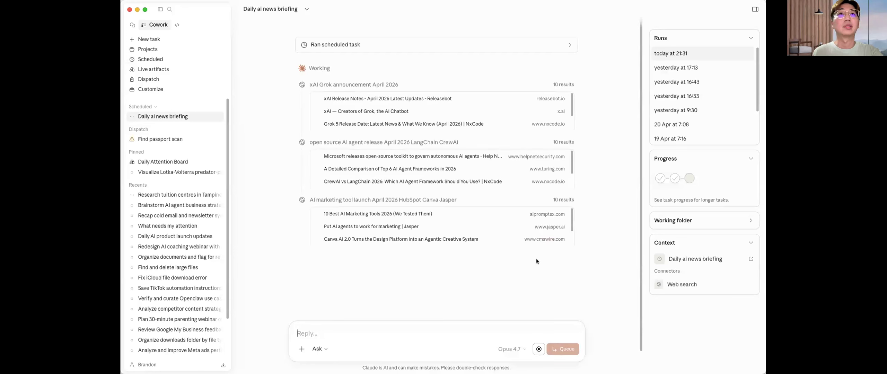
pyautogui.scroll(-3, 561, 249)
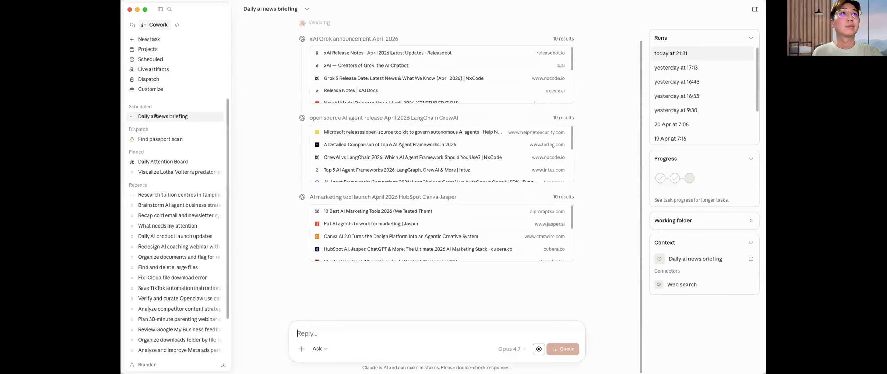
# - Return to the Tampines tuition centre research conversation and go to the latest message
pyautogui.click(174, 195)
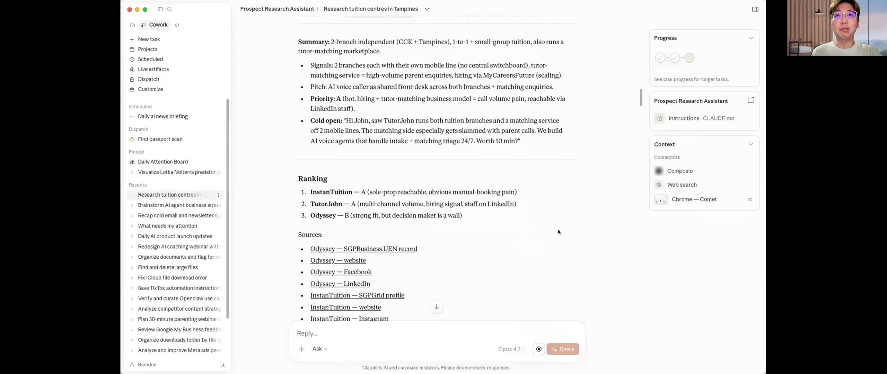
pyautogui.scroll(-3, 557, 231)
pyautogui.click(436, 307)
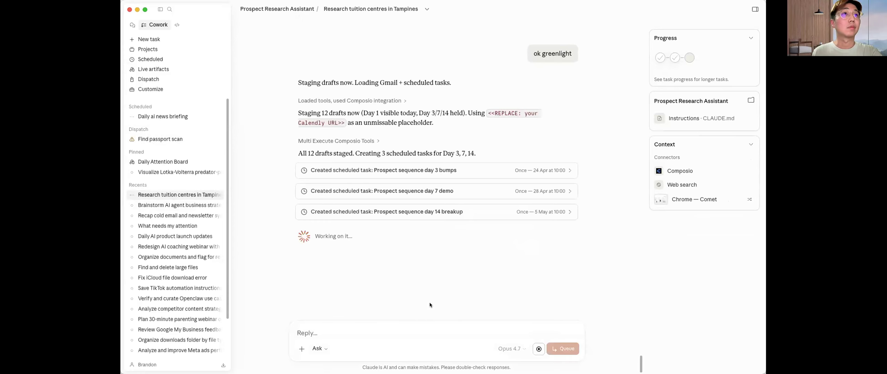
pyautogui.click(343, 337)
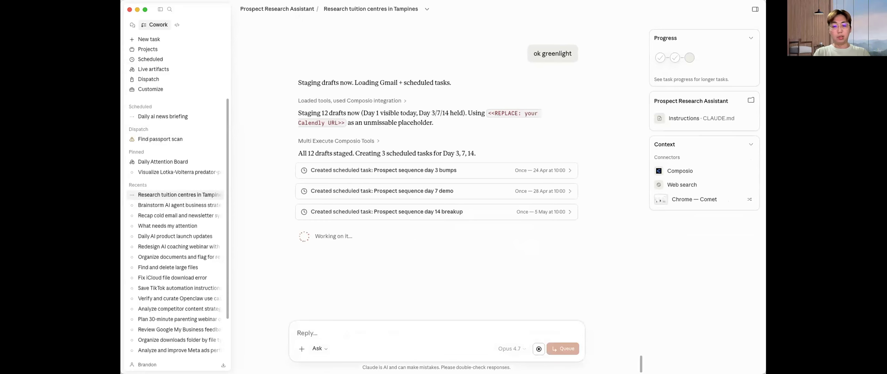
pyautogui.write('ok great,')
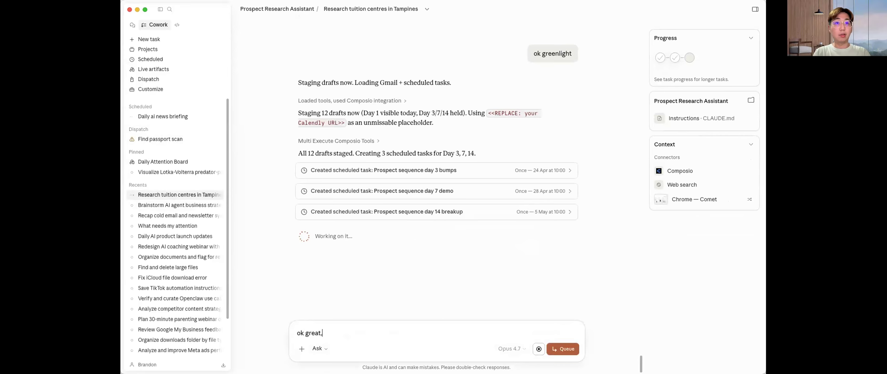
pyautogui.write(' since we hav')
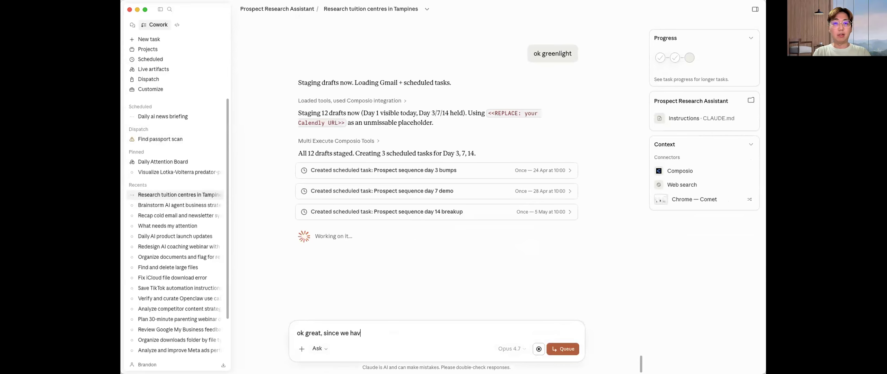
pyautogui.write('e already bu')
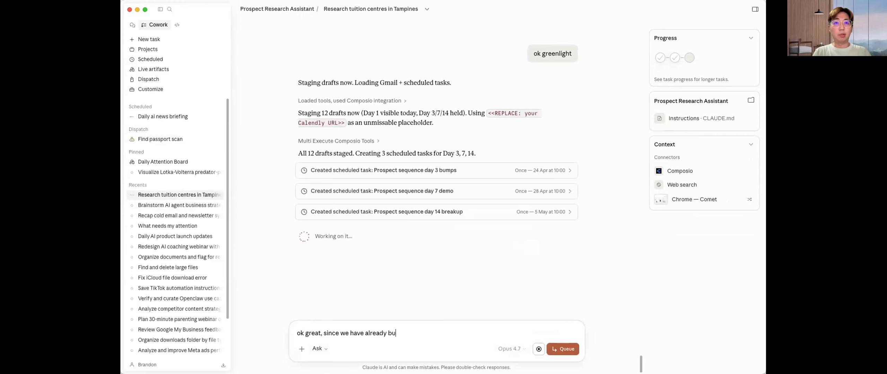
pyautogui.write('ilt the email se')
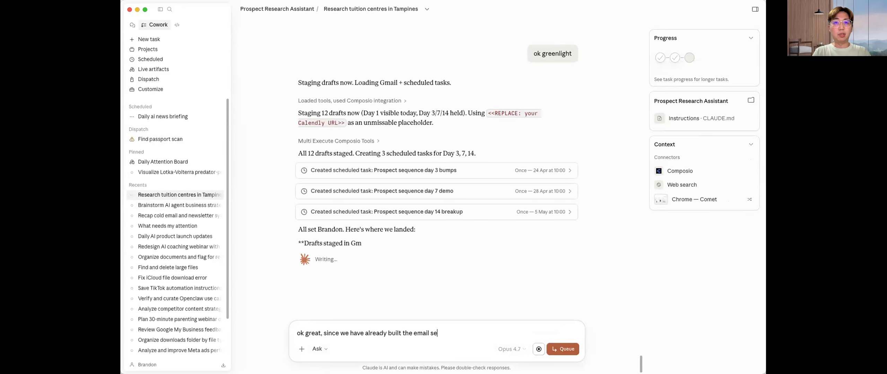
pyautogui.write('quence a')
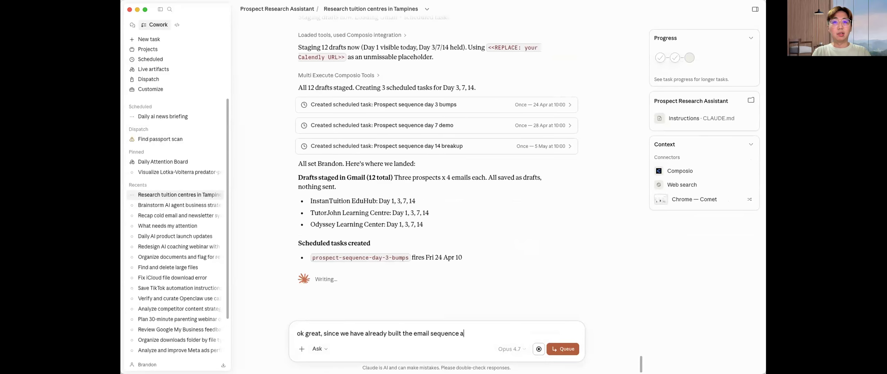
pyautogui.write('nd also t')
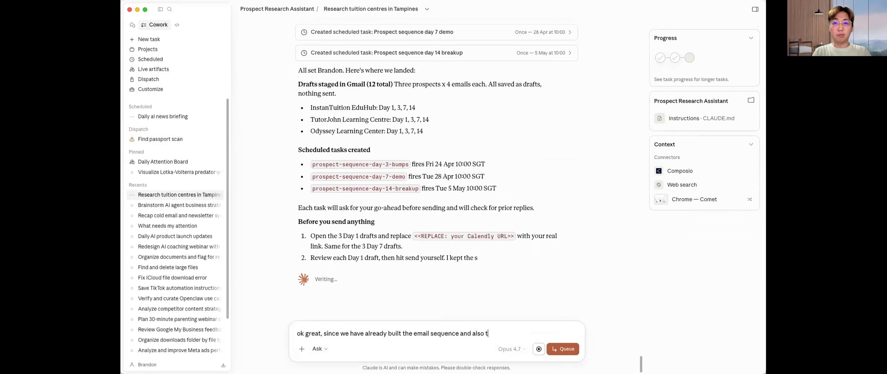
pyautogui.write('he researc')
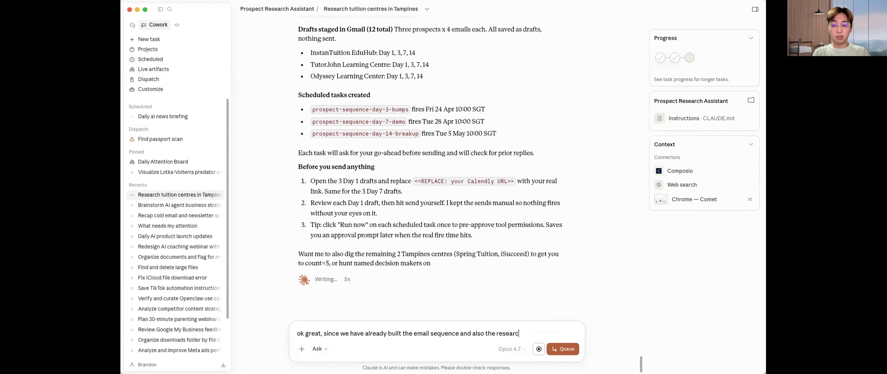
pyautogui.write('h assistant')
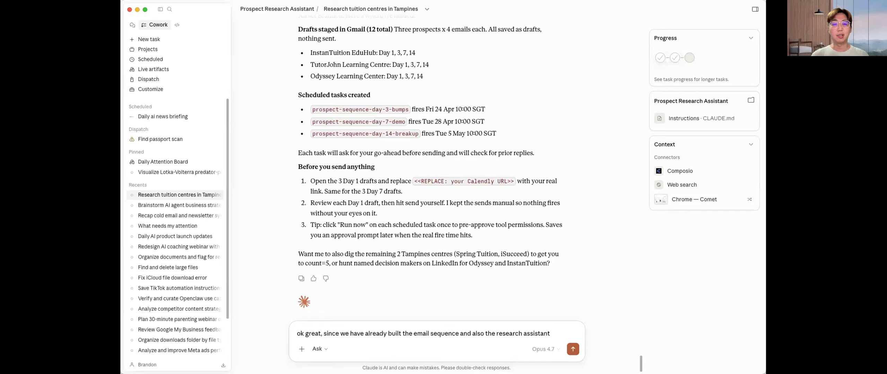
pyautogui.write('workflow')
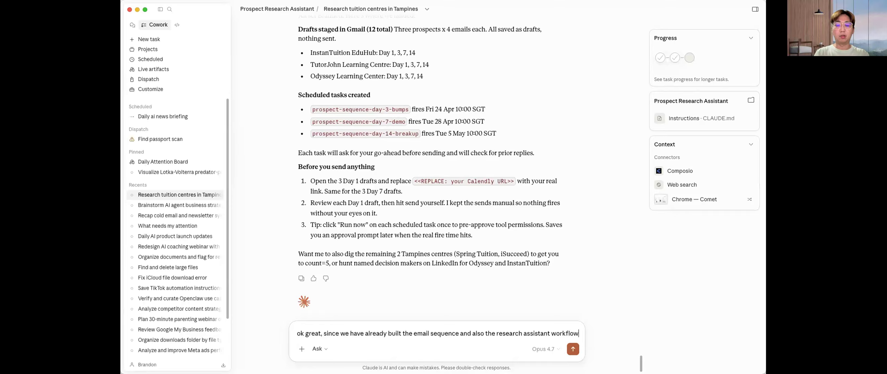
pyautogui.write(', can')
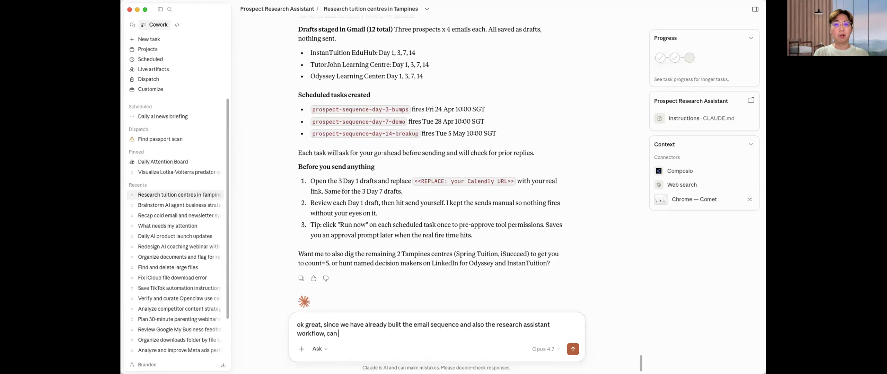
pyautogui.press('super+a')
pyautogui.press('BackSpace')
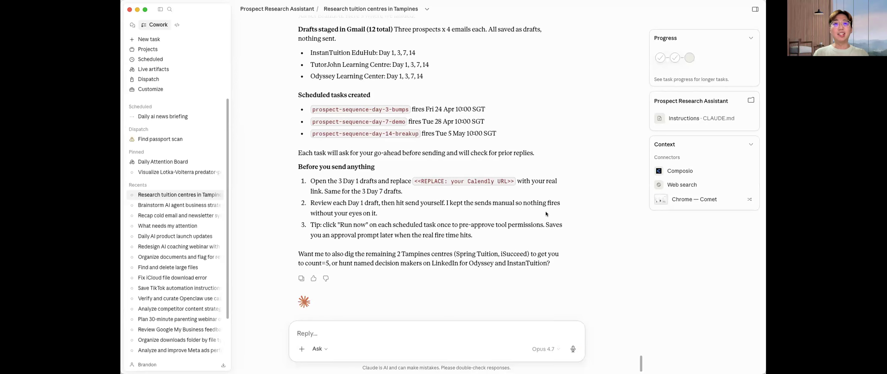
# - Send the prompt "Can we build the research assistant workflow into a skill that we can use" in the research conversation
pyautogui.scroll(-1, 545, 212)
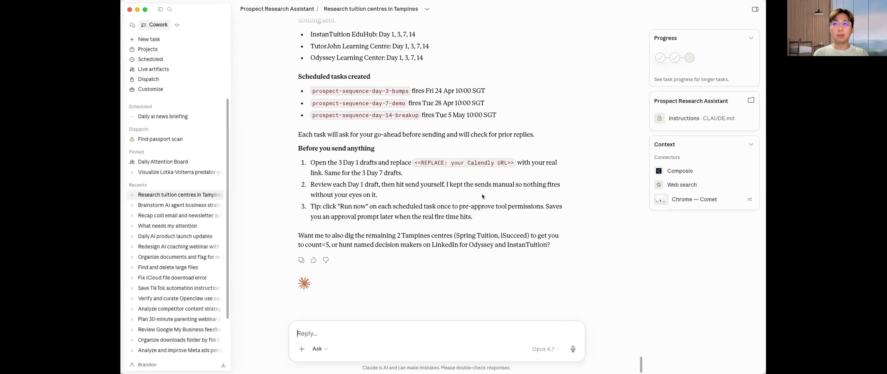
pyautogui.moveTo(640, 364); pyautogui.dragTo(630, 333)
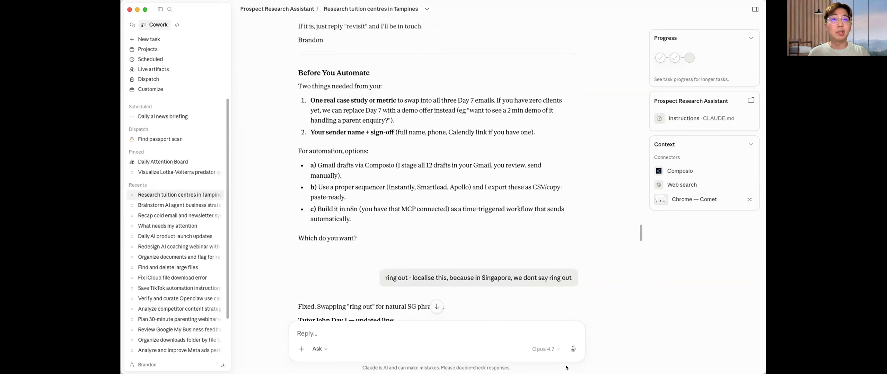
pyautogui.write('Can we build the ')
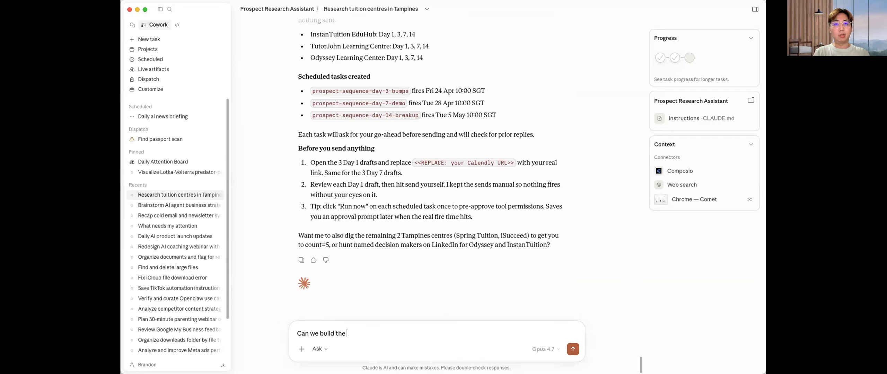
pyautogui.write('resear')
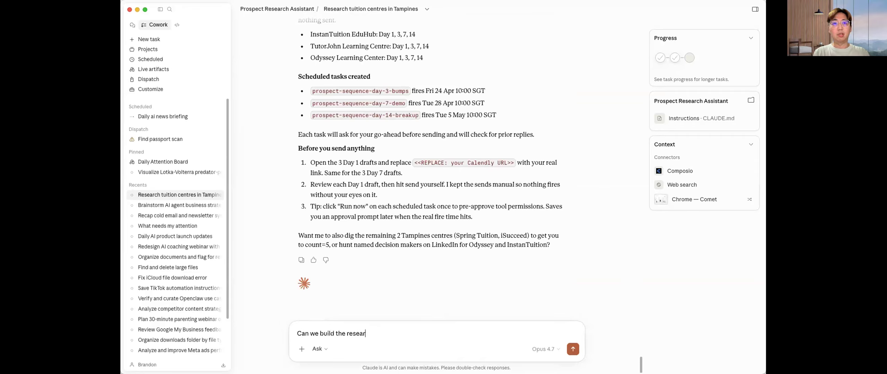
pyautogui.write('ch assistant workgf')
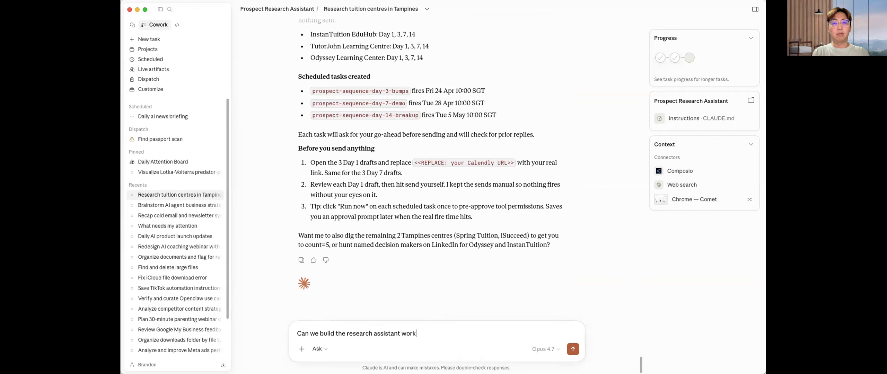
pyautogui.press('BackSpace')
pyautogui.press('BackSpace')
pyautogui.write('low into a ')
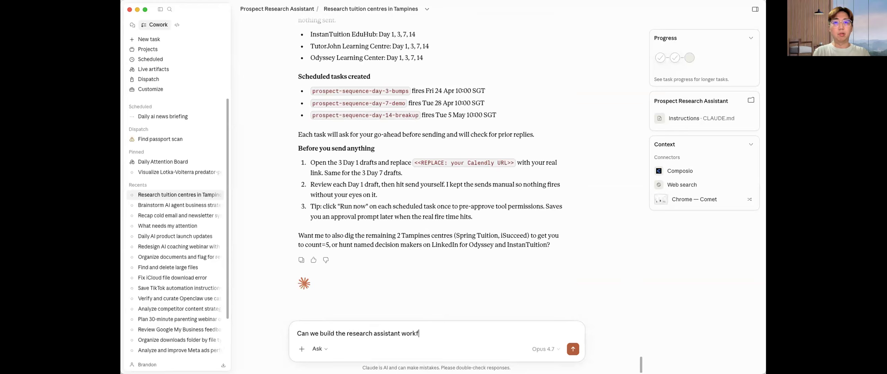
pyautogui.write('ski')
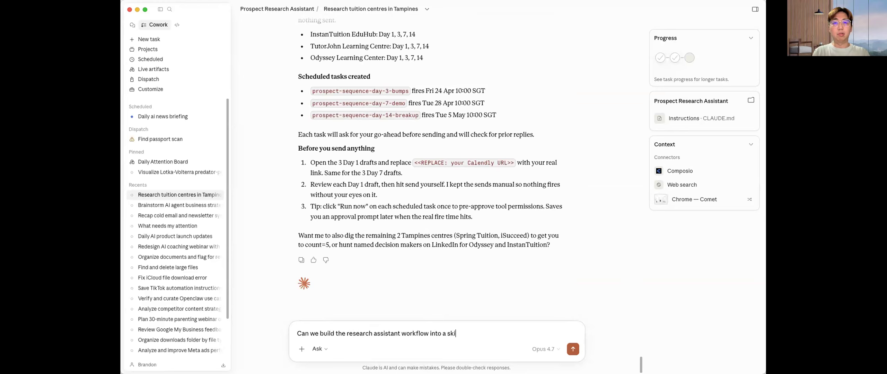
pyautogui.write('ll that we can use')
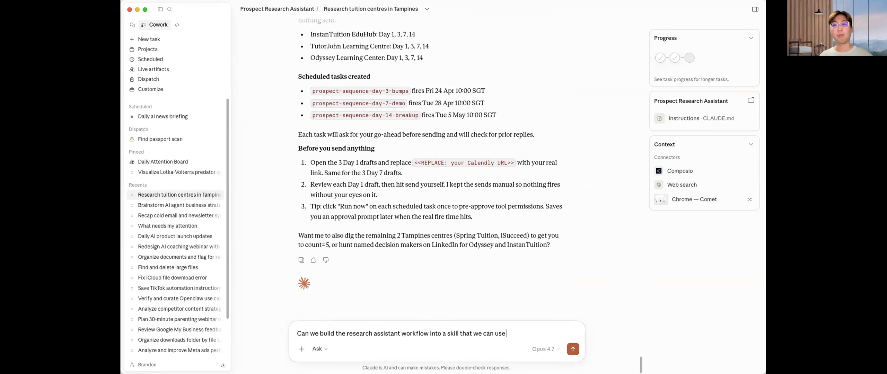
pyautogui.press('Return')
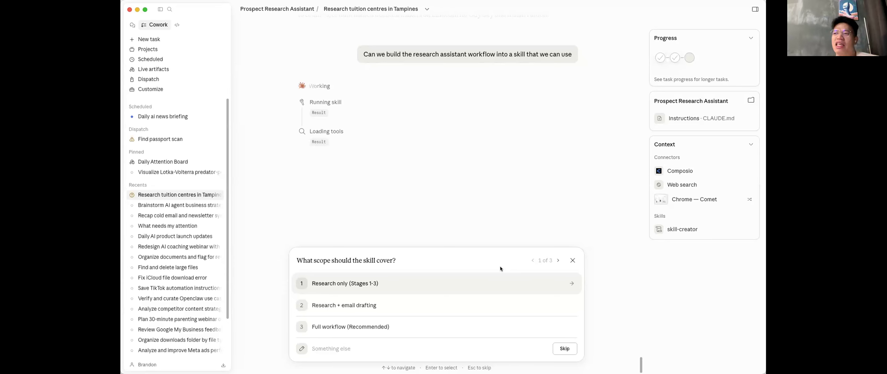
# - Answer the skill questions with Research only (Stages 1-3), Configurable each run, and Yes, run 2-3 test prompts
pyautogui.click(471, 283)
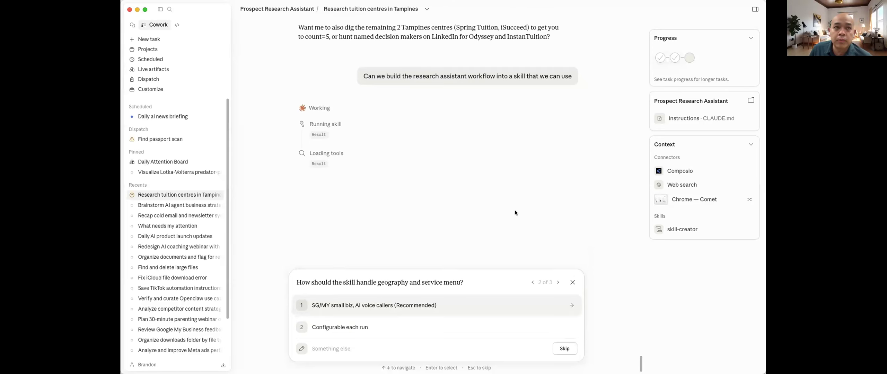
pyautogui.click(419, 324)
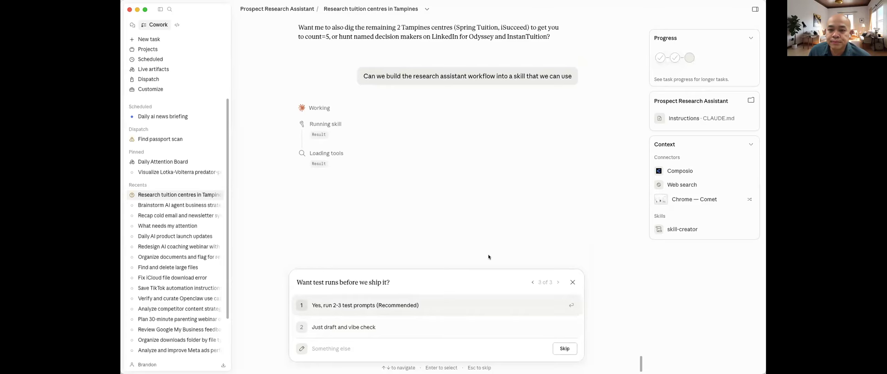
pyautogui.click(436, 305)
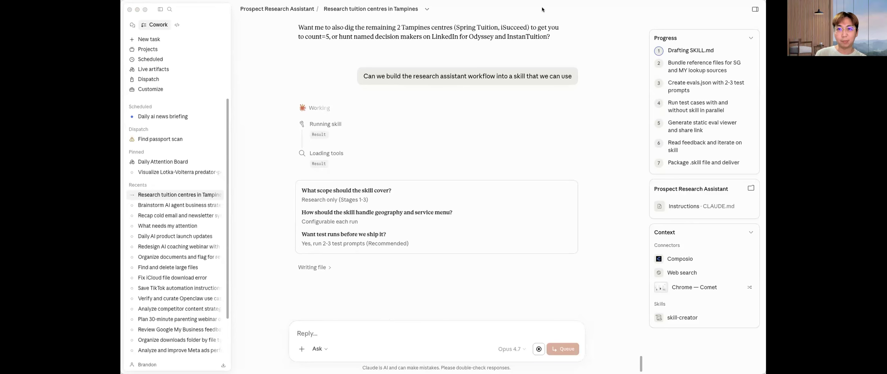
# - Switch to Gmail in Comet and read the stories in the April 22, 2026 The AI Instructor Brief newsletter email
pyautogui.moveTo(542, 10); pyautogui.dragTo(542, 9)
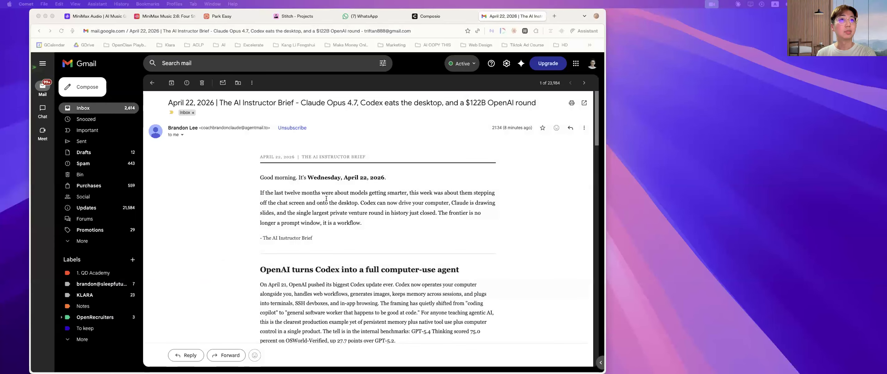
pyautogui.click(270, 193)
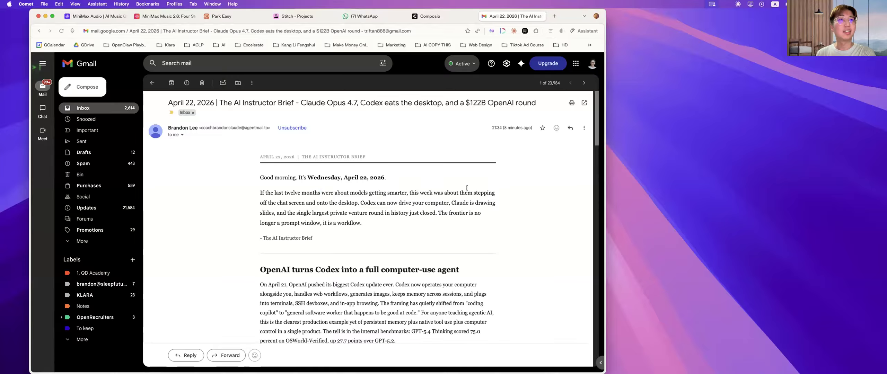
pyautogui.scroll(-2, 432, 189)
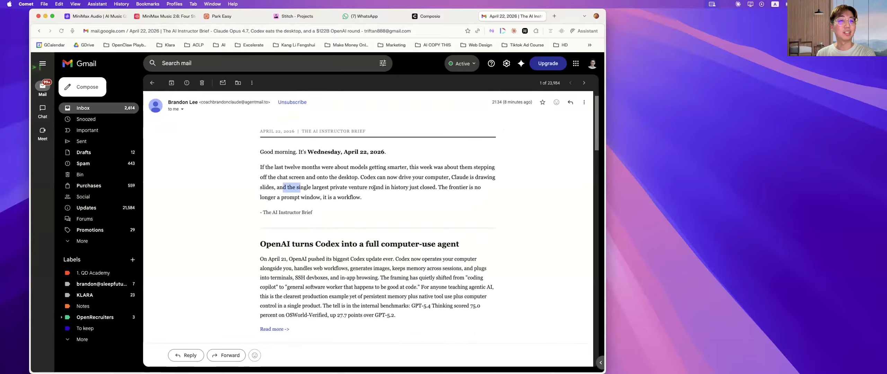
pyautogui.scroll(-3, 493, 171)
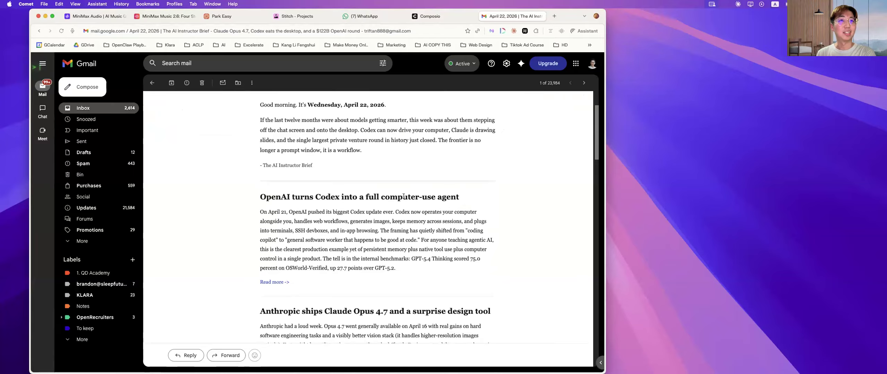
pyautogui.scroll(-2, 492, 176)
pyautogui.scroll(-2, 492, 176)
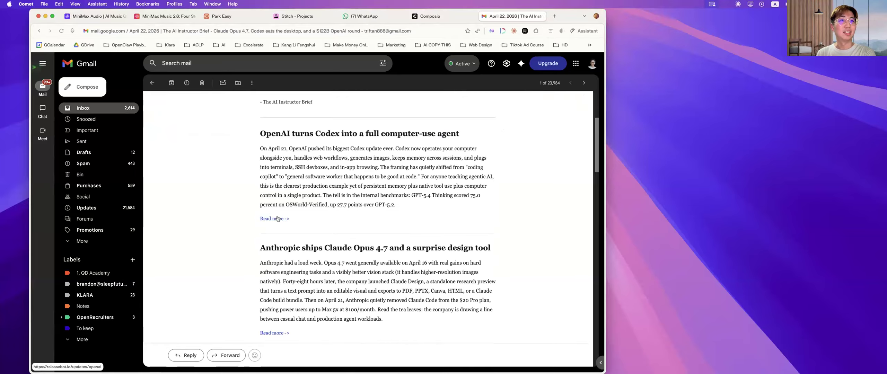
pyautogui.scroll(-3, 373, 185)
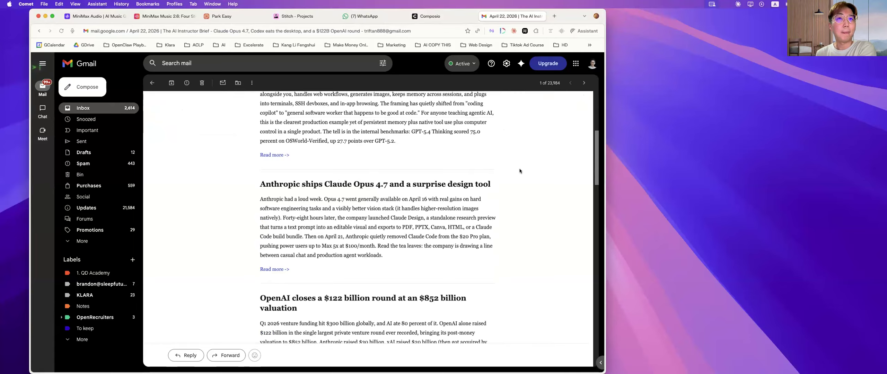
pyautogui.scroll(-2, 352, 212)
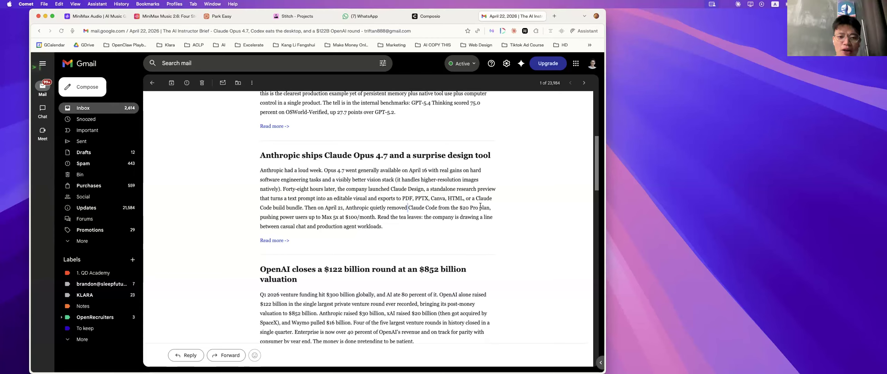
pyautogui.scroll(-1, 481, 206)
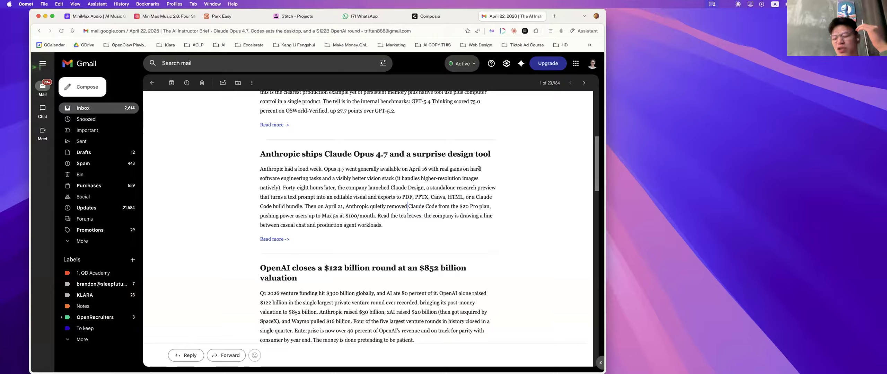
pyautogui.scroll(-1, 479, 169)
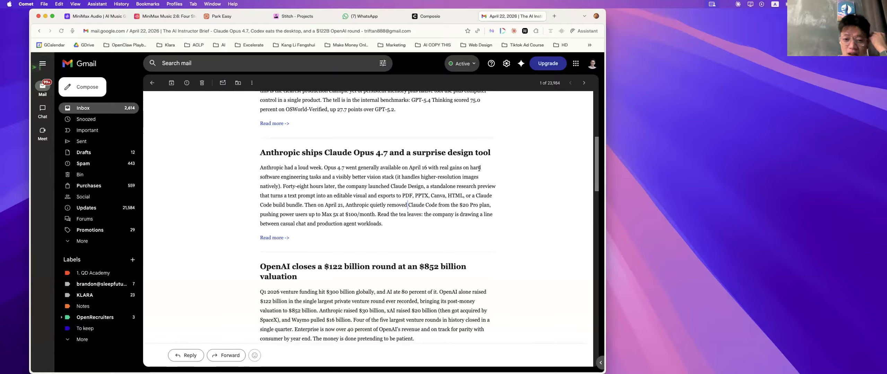
# - Read through the main stories and the Quick Hits section of the April 22, 2026 newsletter email
pyautogui.scroll(-1, 479, 169)
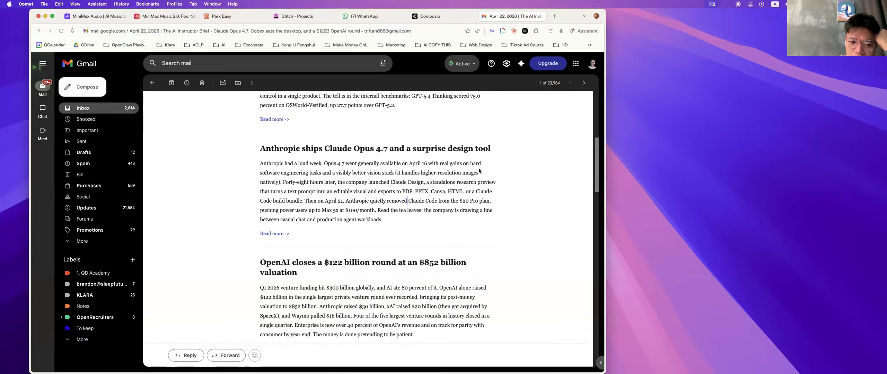
pyautogui.scroll(-2, 479, 170)
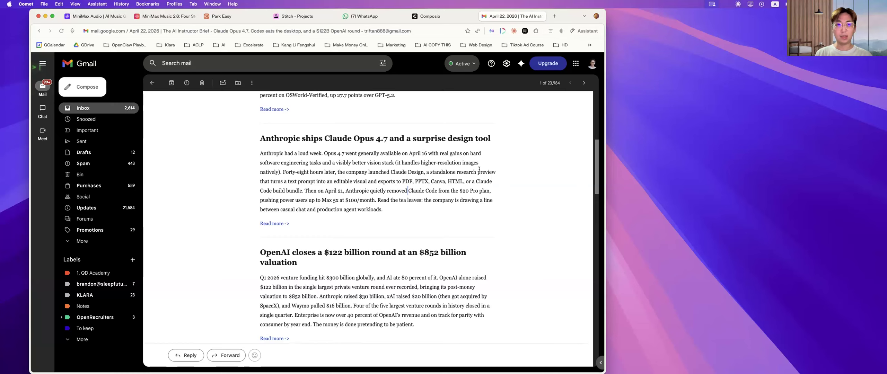
pyautogui.scroll(-10, 428, 173)
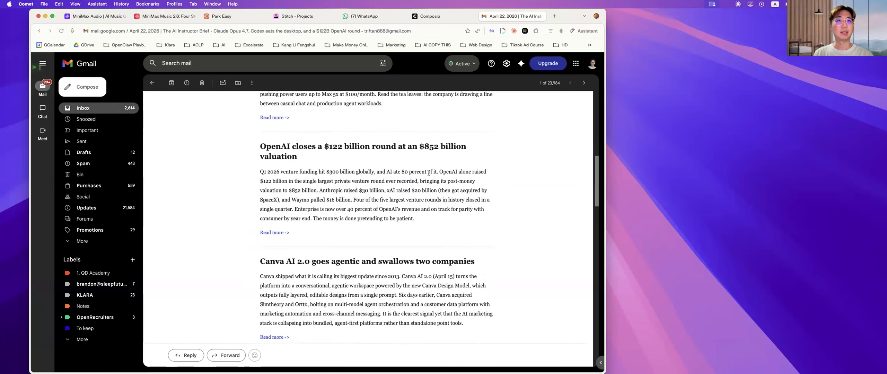
pyautogui.scroll(15, 476, 182)
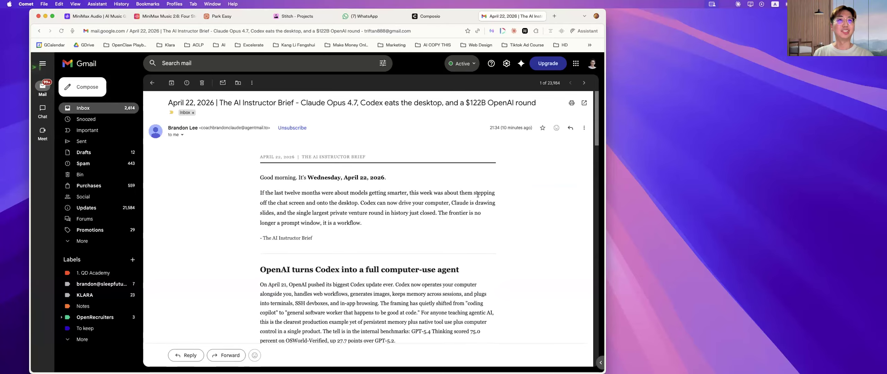
pyautogui.scroll(-12, 478, 194)
pyautogui.scroll(-5, 500, 198)
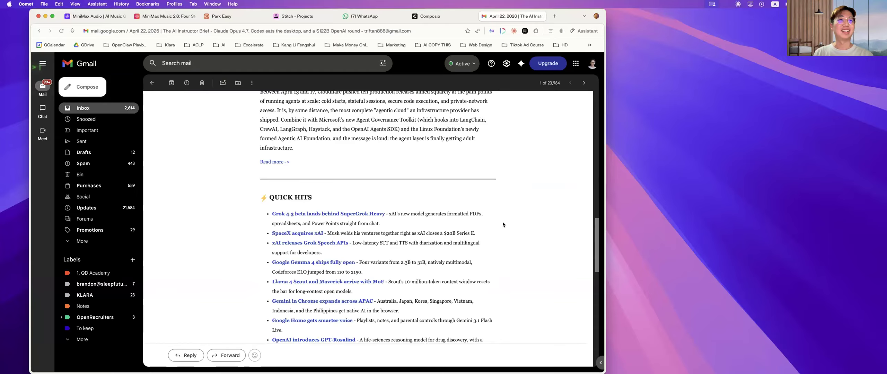
pyautogui.scroll(-2, 502, 224)
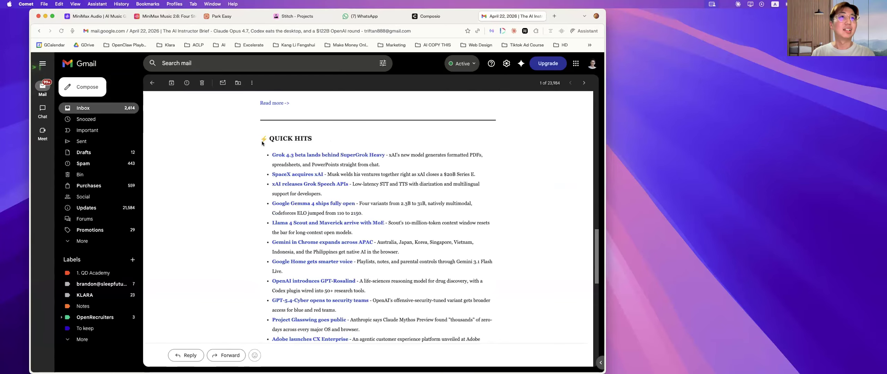
pyautogui.scroll(-2, 451, 217)
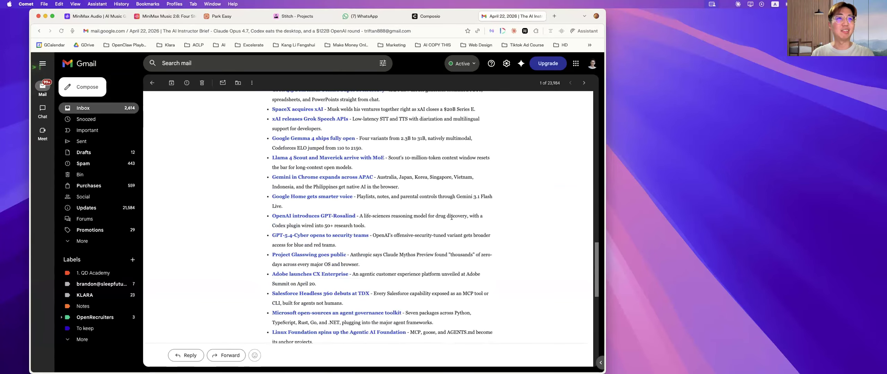
pyautogui.scroll(-2, 373, 242)
# - Go to the newsletter's New Tools Spotlight section and examine the Claude Design and Canva AI 2.0 entries
pyautogui.scroll(-8, 519, 239)
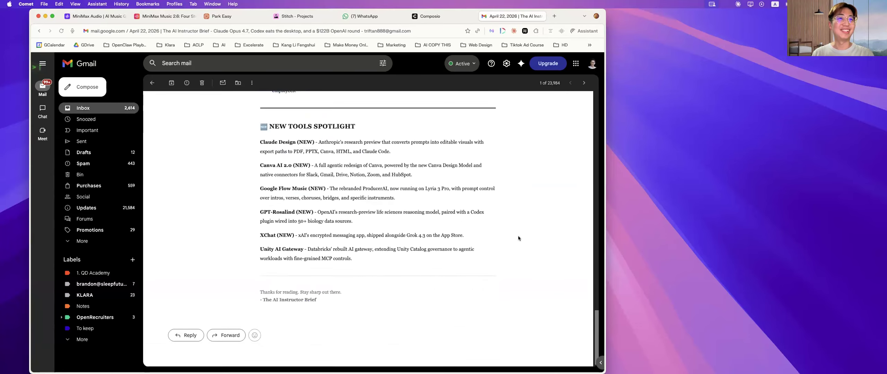
pyautogui.moveTo(266, 139); pyautogui.dragTo(308, 140)
pyautogui.click(269, 164)
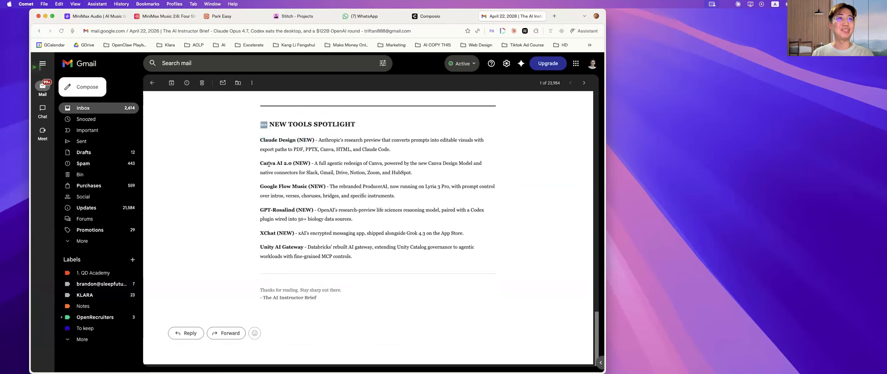
pyautogui.moveTo(260, 163); pyautogui.dragTo(292, 164)
pyautogui.click(260, 165)
pyautogui.click(293, 164)
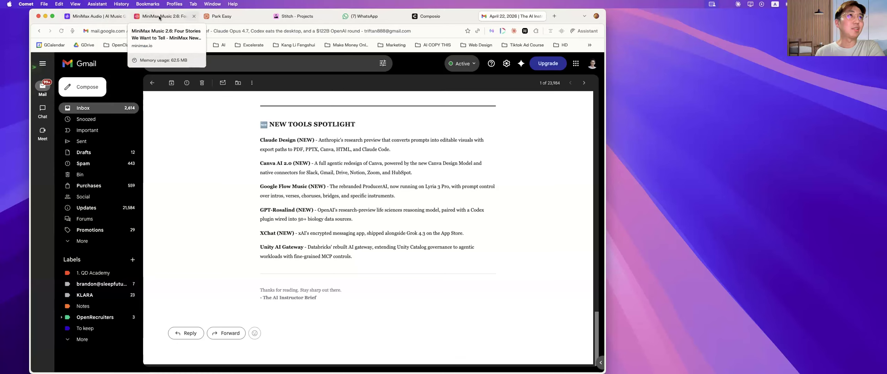
# - Open the MiniMax Music 2.6 article from its beginning and look through the flamenco and boss-fight stories
pyautogui.press('super+2')
pyautogui.scroll(15, 451, 193)
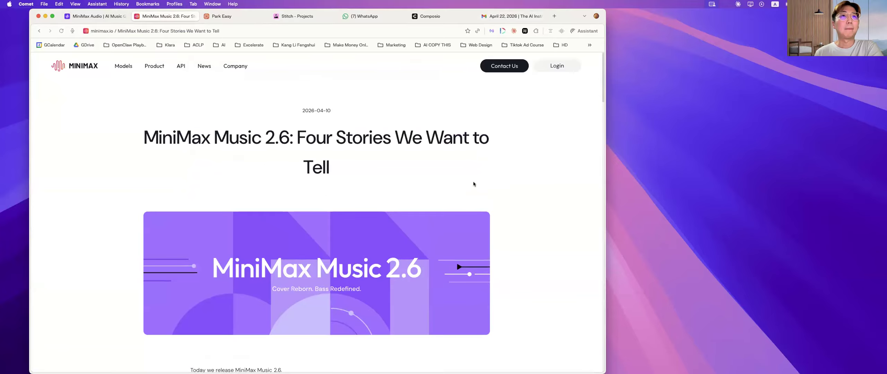
pyautogui.moveTo(98, 68)
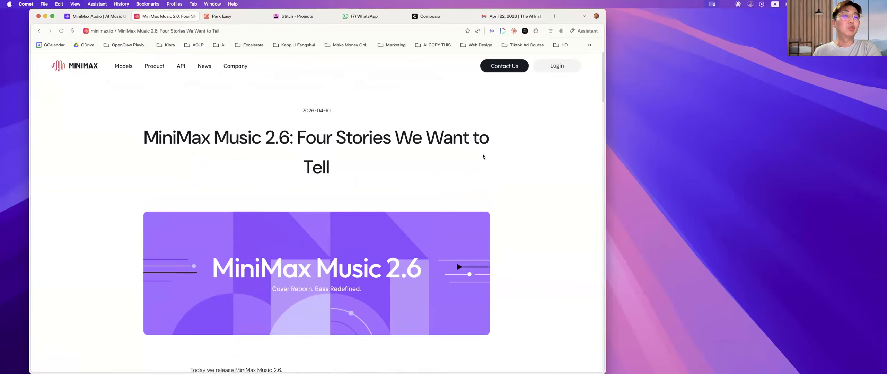
pyautogui.scroll(-3, 503, 156)
pyautogui.scroll(-10, 503, 156)
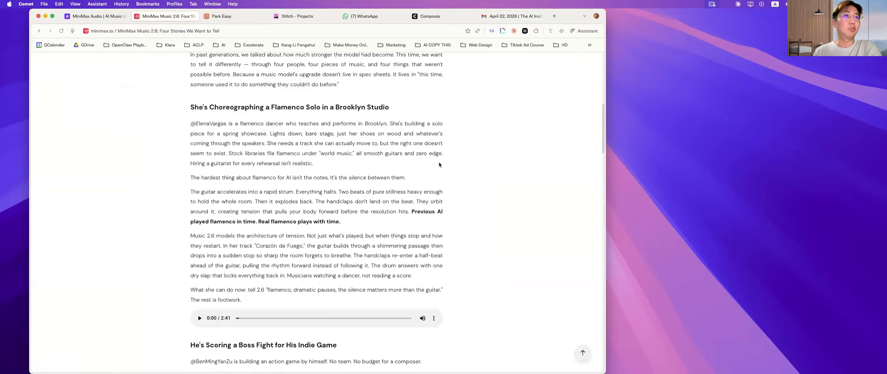
pyautogui.scroll(-4, 523, 160)
pyautogui.scroll(-5, 440, 164)
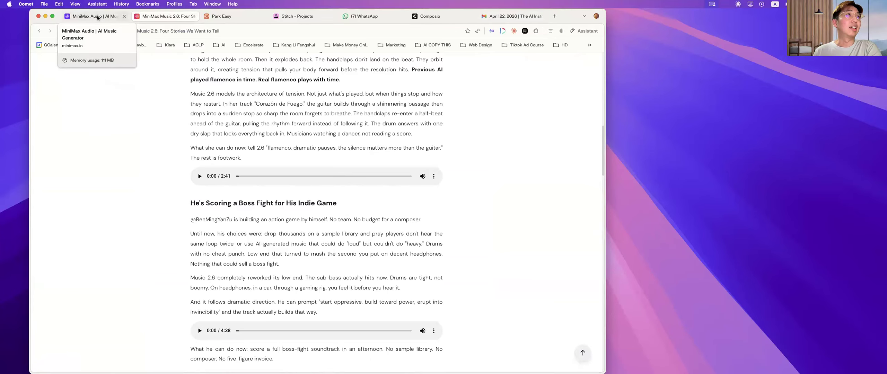
# - Switch to the MiniMax Audio music creation page and look through the generated tracks in My Work
pyautogui.click(98, 18)
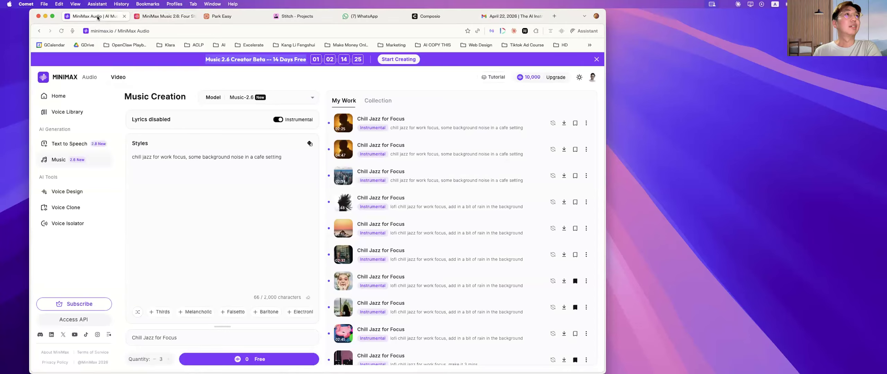
pyautogui.click(279, 58)
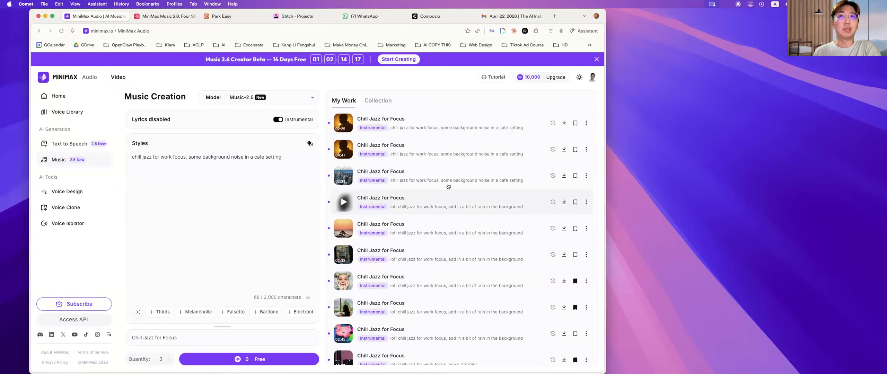
pyautogui.scroll(-3, 516, 179)
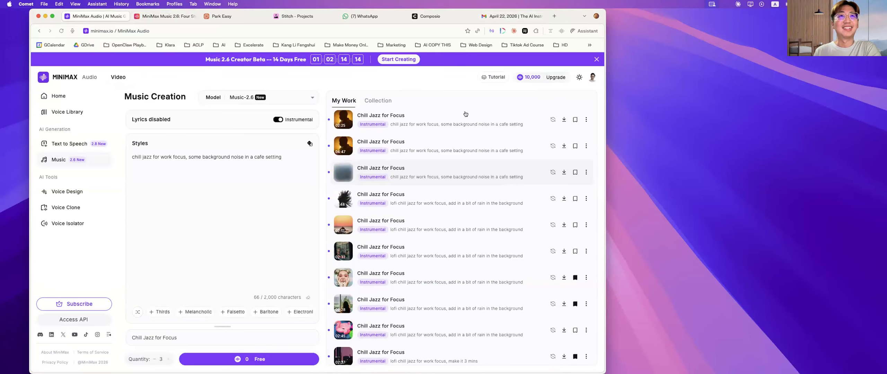
pyautogui.scroll(3, 463, 110)
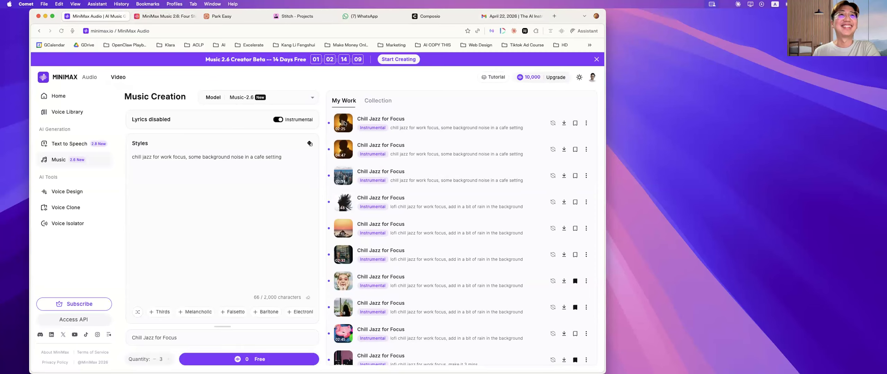
# - View the itemized credit bills of the MiniMax account, including the bonus credits, and close them
pyautogui.click(529, 77)
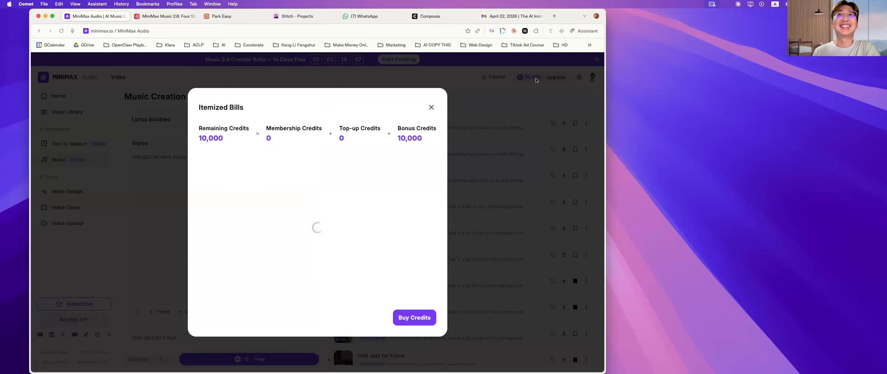
pyautogui.tripleClick(406, 134)
pyautogui.click(368, 140)
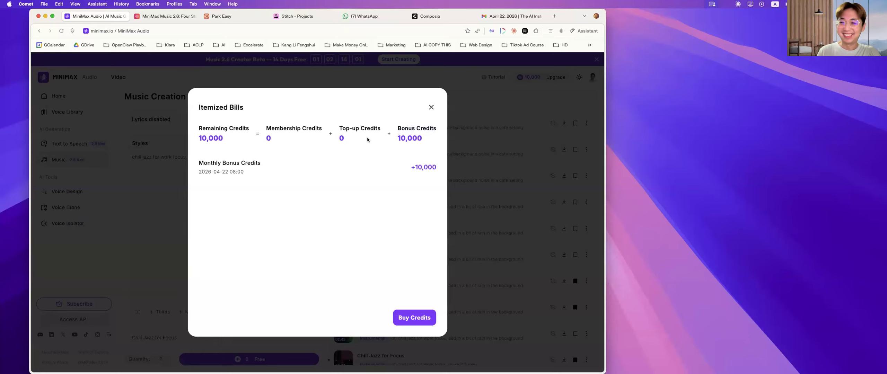
pyautogui.click(431, 107)
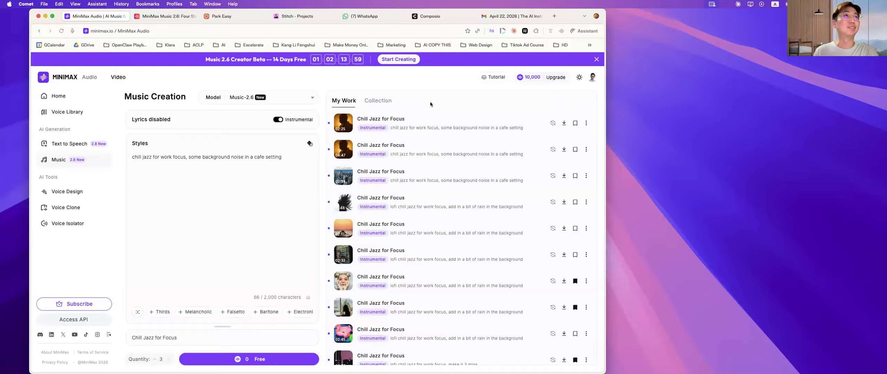
# - Show the full web address of the MiniMax Audio music page and view the account options
pyautogui.click(132, 31)
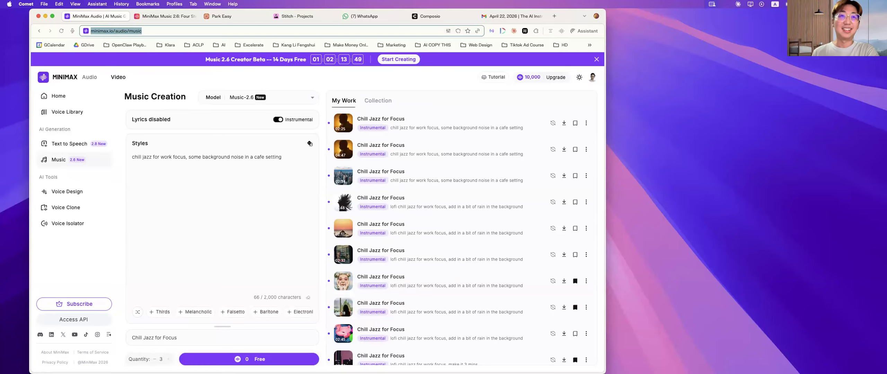
pyautogui.click(230, 17)
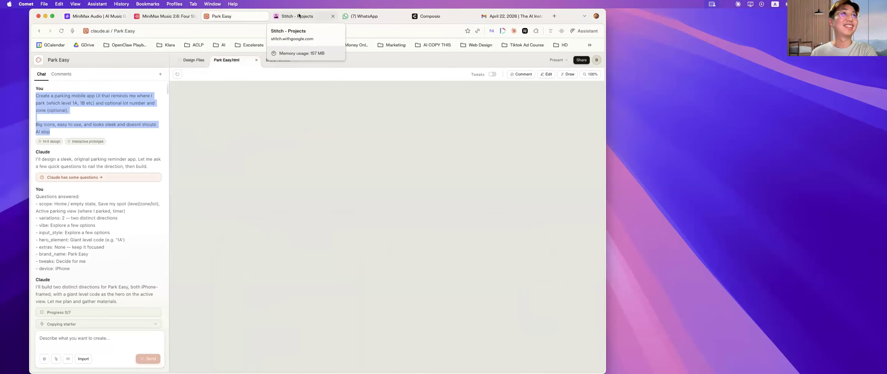
pyautogui.click(97, 18)
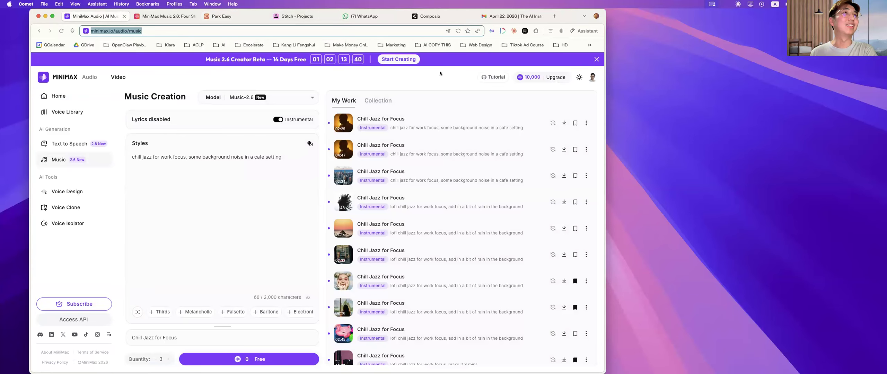
pyautogui.click(588, 79)
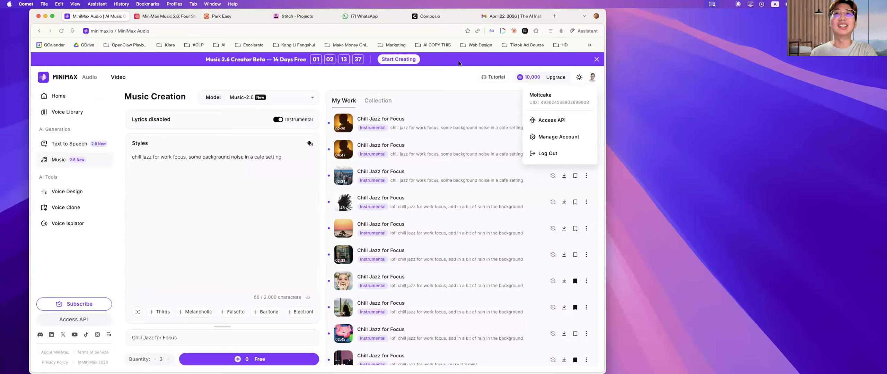
# - Search the web for "china mobile singapore" in a new browser tab
pyautogui.click(432, 18)
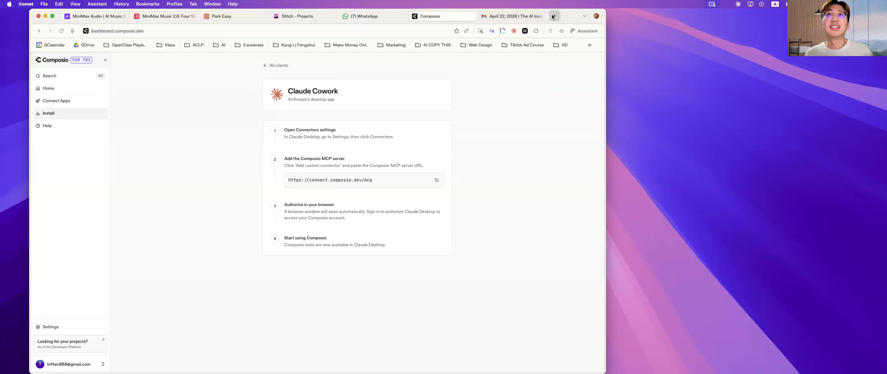
pyautogui.press('super+t')
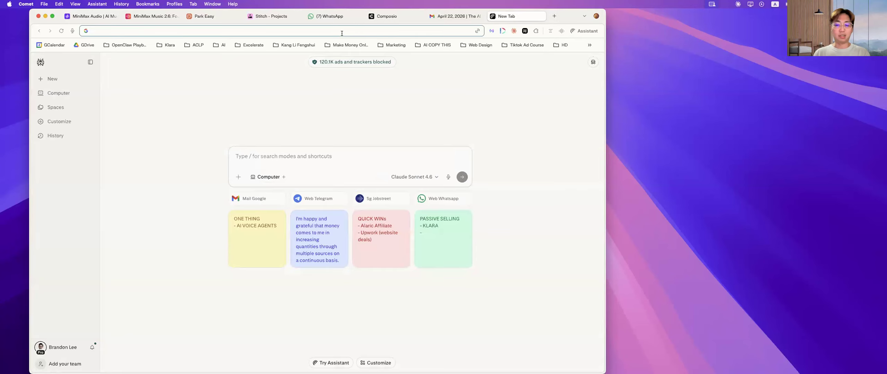
pyautogui.write('china ')
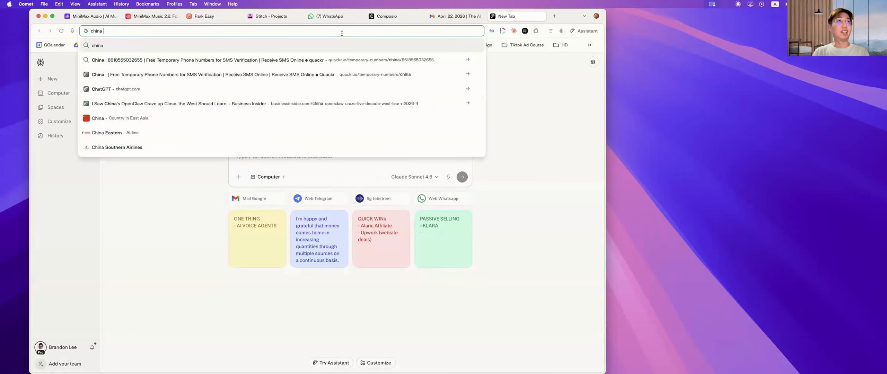
pyautogui.write('mobile')
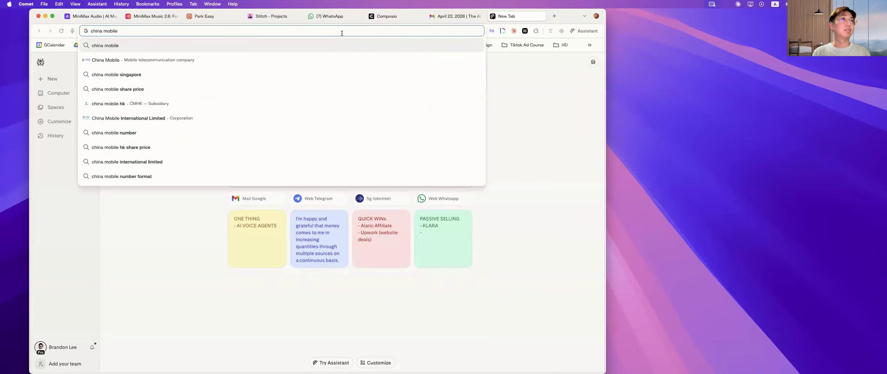
pyautogui.press('Down')
pyautogui.press('Down')
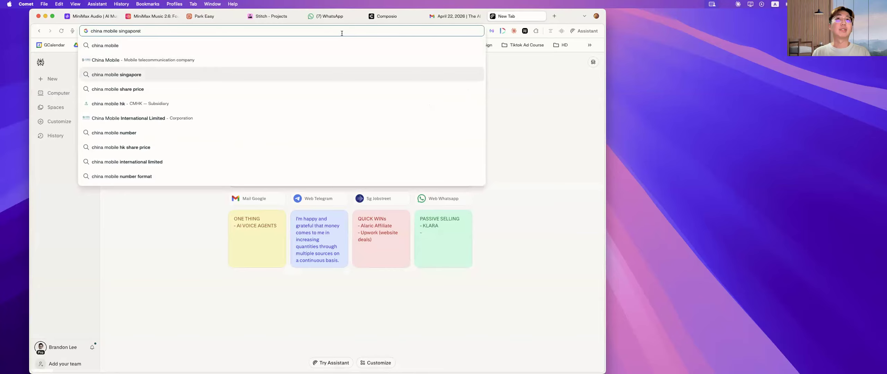
pyautogui.press('Return')
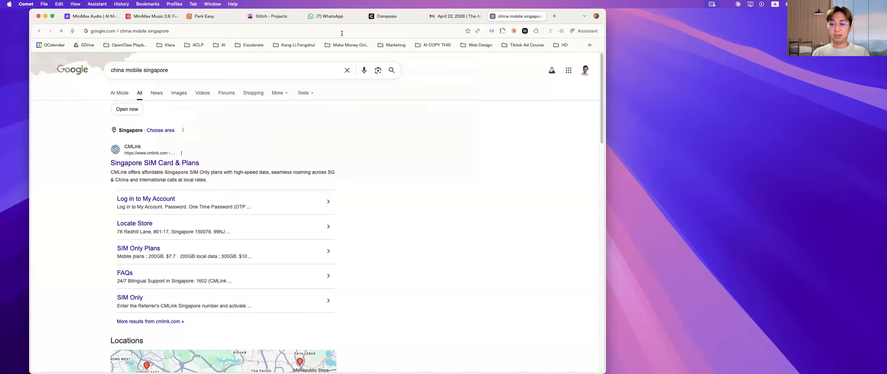
# - Open the CMLink Singapore site from the search results and go to its 1-Card-Multi-Number service page
pyautogui.click(156, 163)
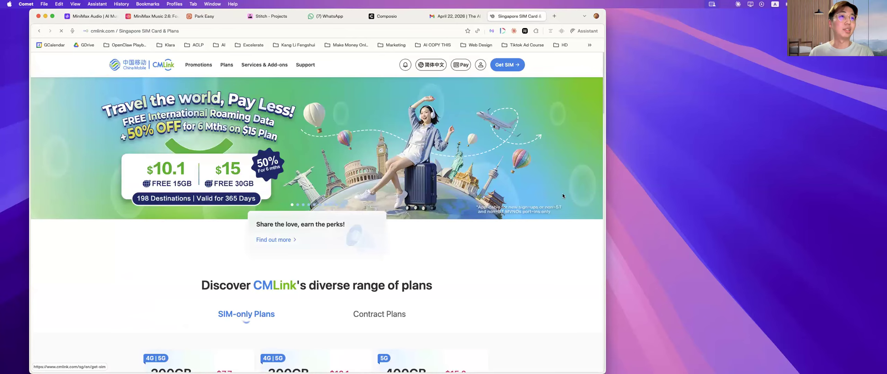
pyautogui.scroll(-3, 562, 193)
pyautogui.scroll(-15, 563, 196)
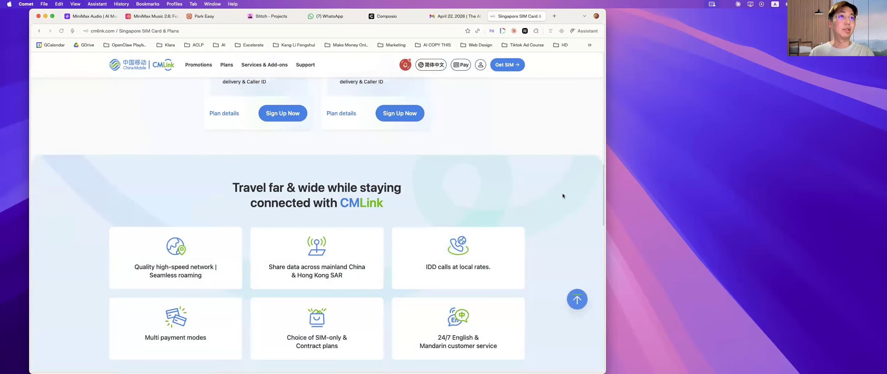
pyautogui.click(278, 66)
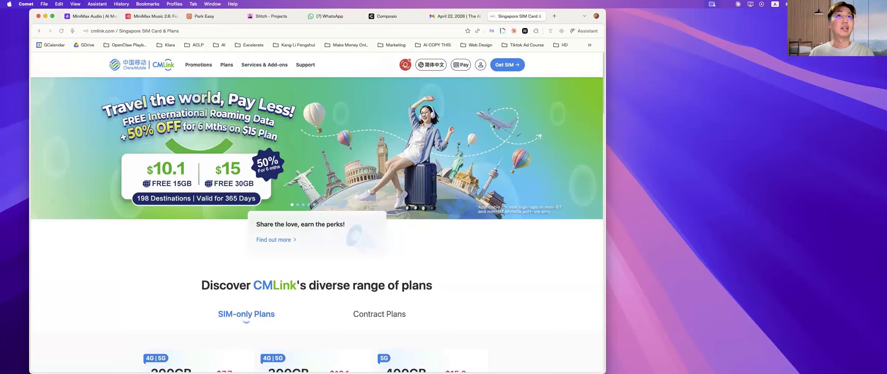
pyautogui.moveTo(262, 68)
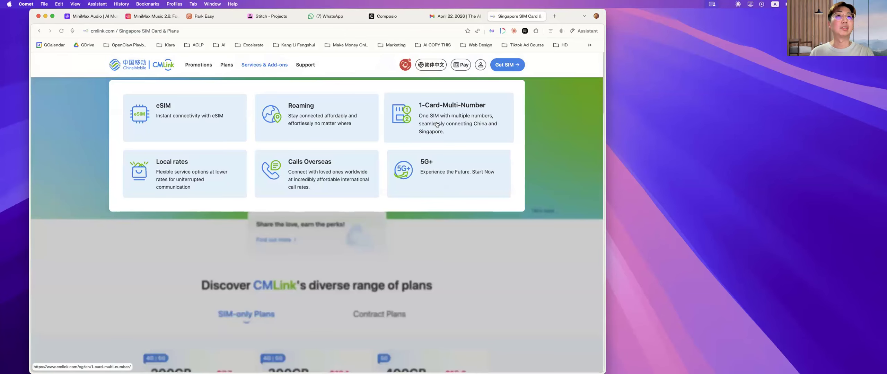
pyautogui.click(436, 125)
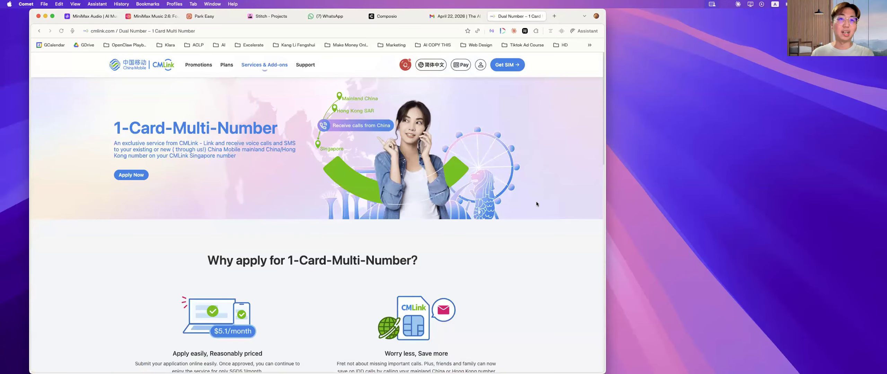
# - Read the benefits of 1-Card-Multi-Number and expand the FAQ about what the service is, its activation and its charges
pyautogui.scroll(-4, 536, 204)
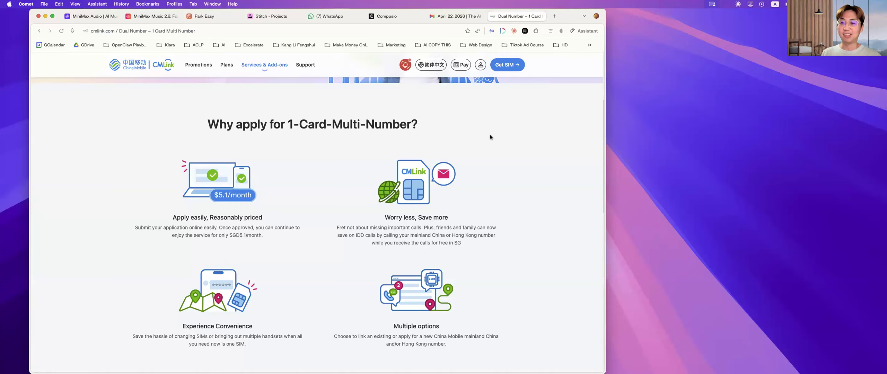
pyautogui.scroll(1, 502, 153)
pyautogui.scroll(4, 502, 153)
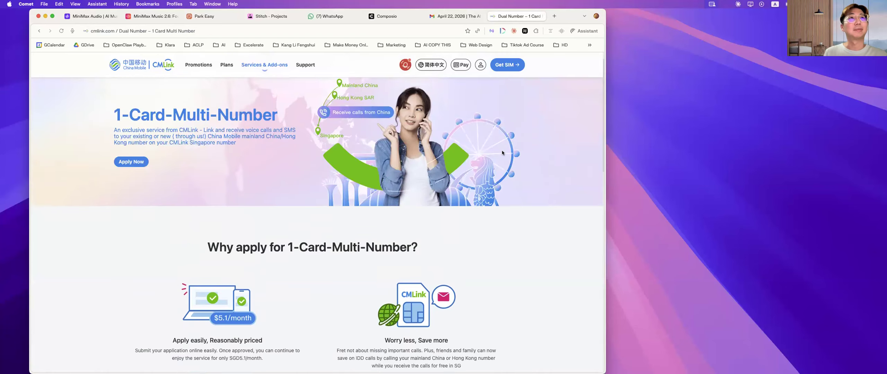
pyautogui.scroll(-15, 512, 154)
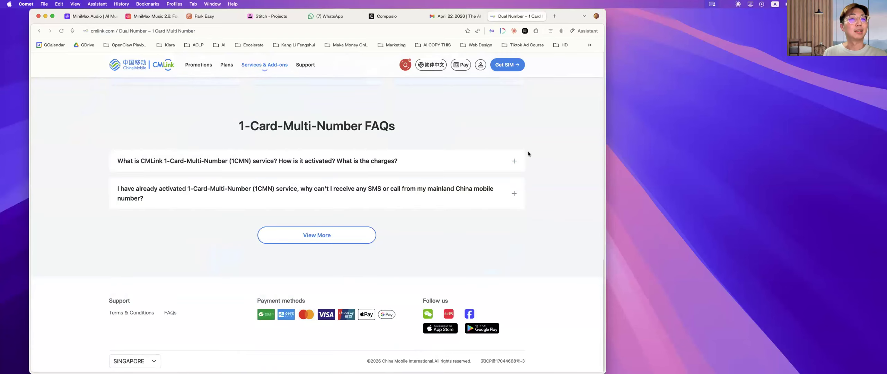
pyautogui.click(488, 165)
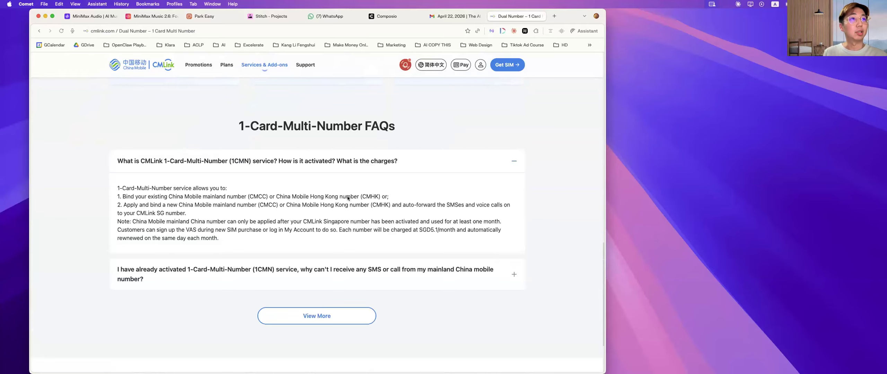
pyautogui.scroll(2, 546, 222)
pyautogui.scroll(10, 546, 222)
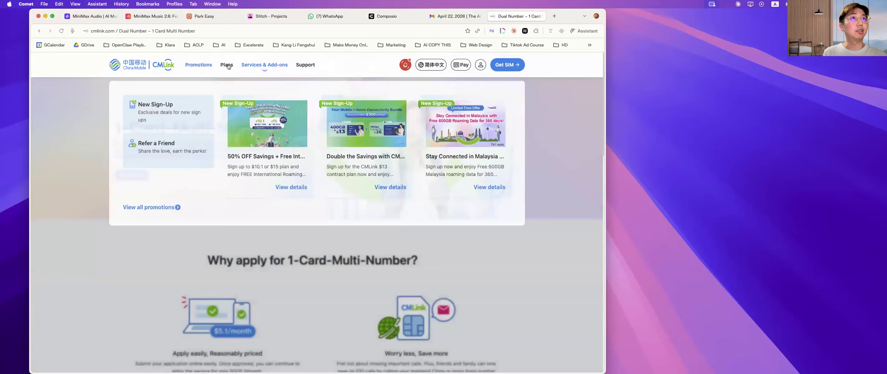
# - Look at the CMLink plan types and show the full web address of the 1-Card-Multi-Number page
pyautogui.moveTo(228, 65)
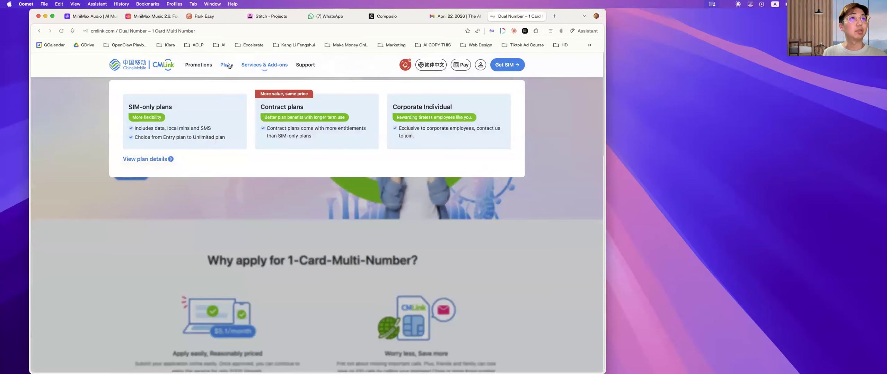
pyautogui.moveTo(196, 67)
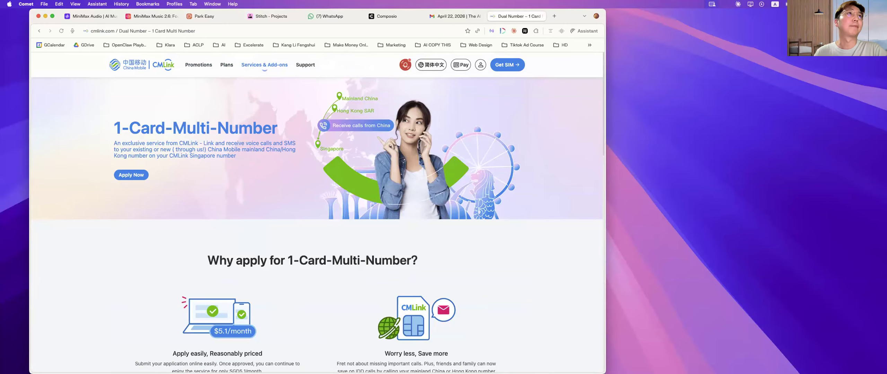
pyautogui.click(202, 30)
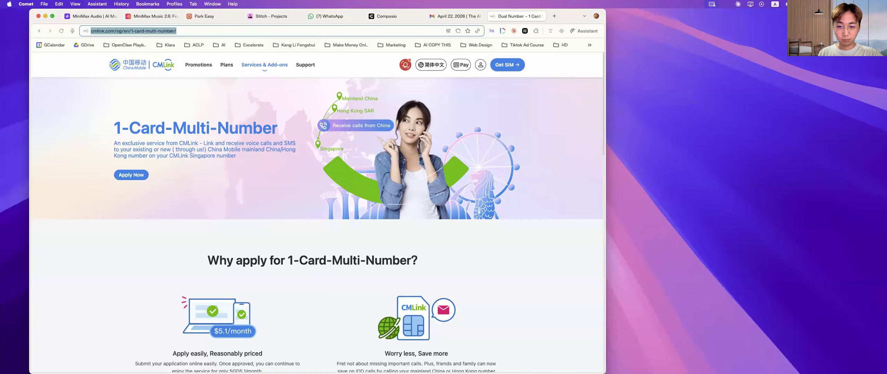
# - Switch to Claude Cowork, enlarge its window and review the prospect research skill draft, its test prompts and the open questions
pyautogui.press('super+Tab')
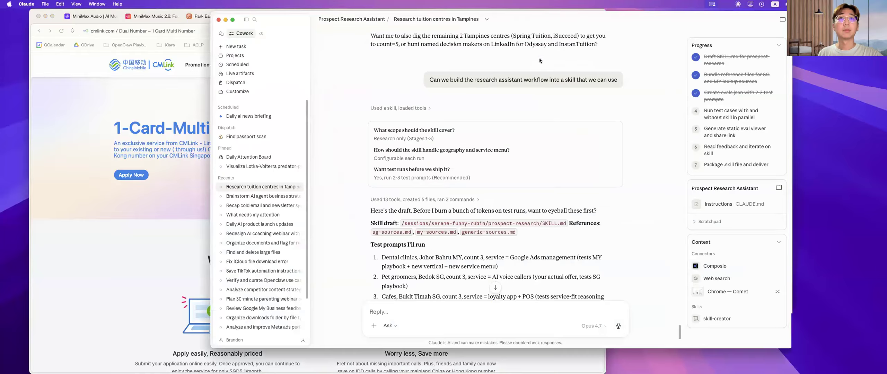
pyautogui.doubleClick(479, 15)
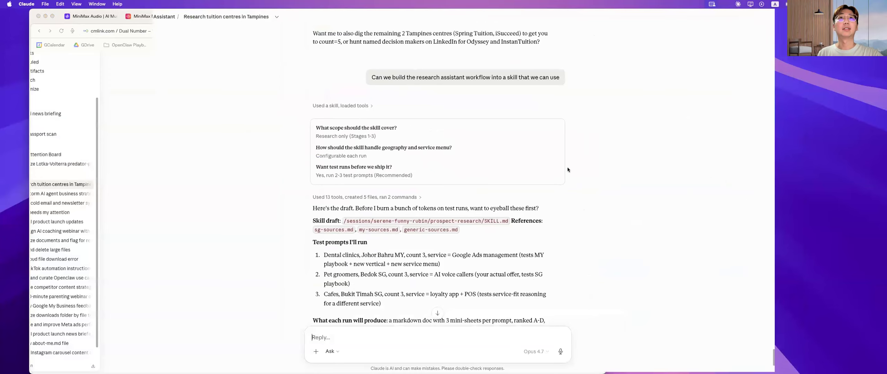
pyautogui.scroll(-5, 476, 149)
pyautogui.scroll(6, 476, 149)
pyautogui.scroll(1, 443, 151)
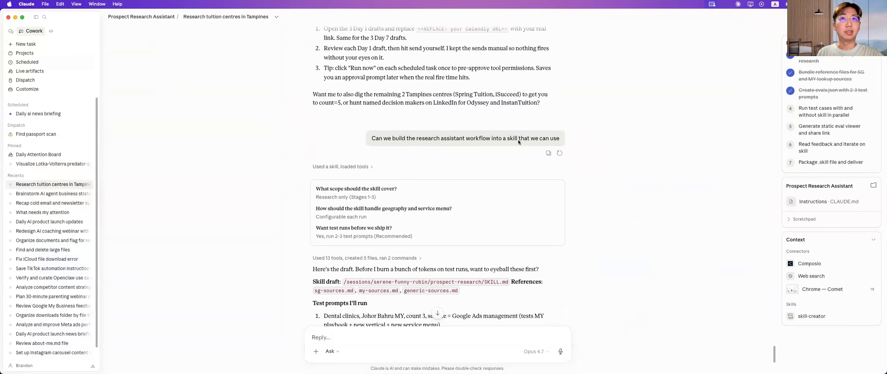
pyautogui.scroll(-2, 474, 127)
pyautogui.scroll(-10, 474, 127)
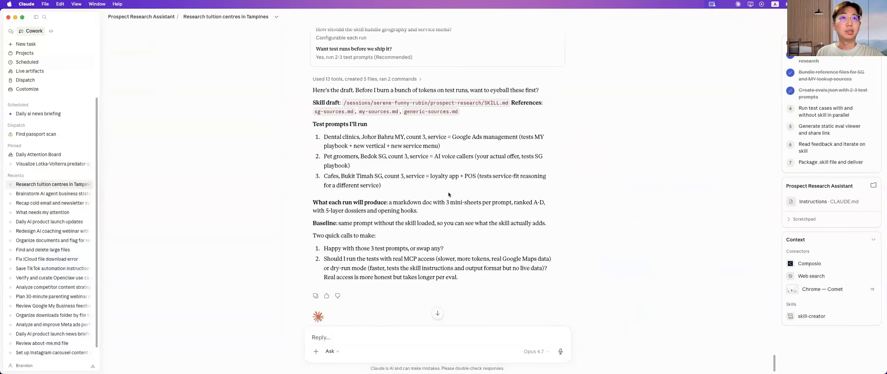
pyautogui.scroll(1, 329, 131)
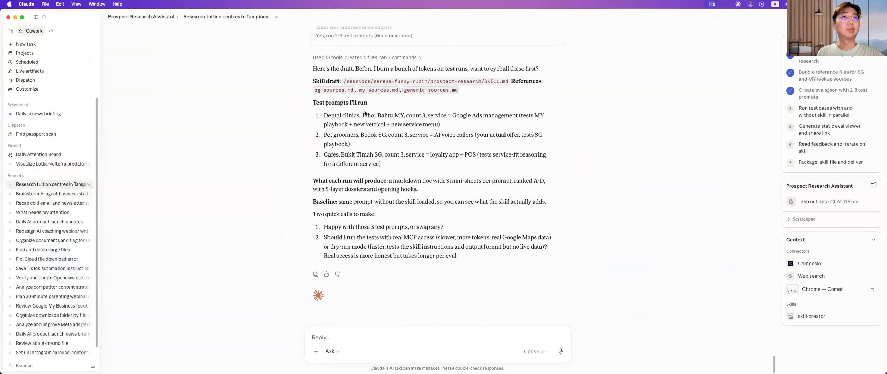
pyautogui.moveTo(352, 180); pyautogui.dragTo(384, 181)
pyautogui.click(316, 220)
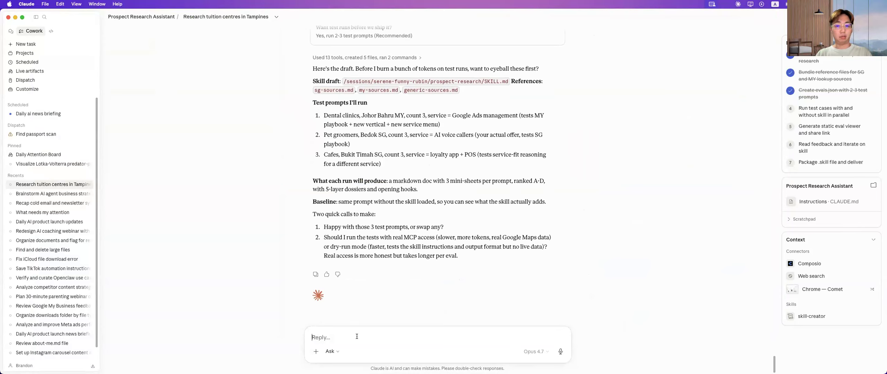
# - Send the reply "run 1" in the Research tuition centres in Tampines chat and look back over the draft's test prompts
pyautogui.write('run ')
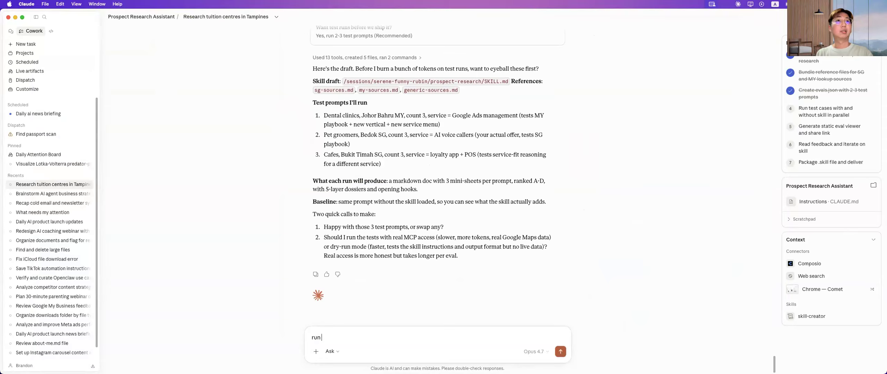
pyautogui.write('1')
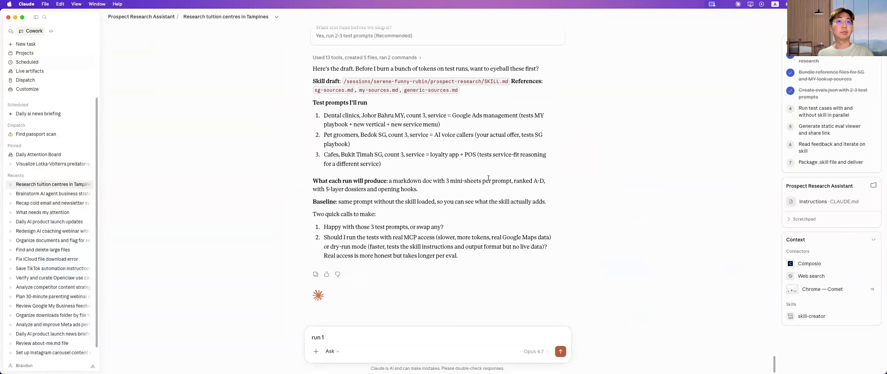
pyautogui.press('Return')
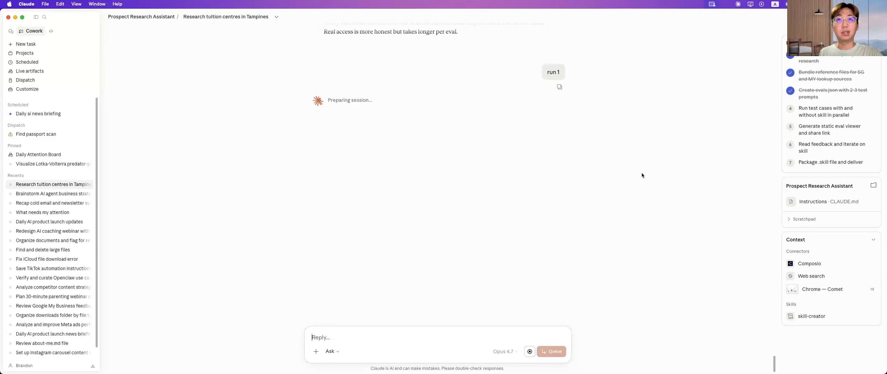
pyautogui.scroll(10, 641, 175)
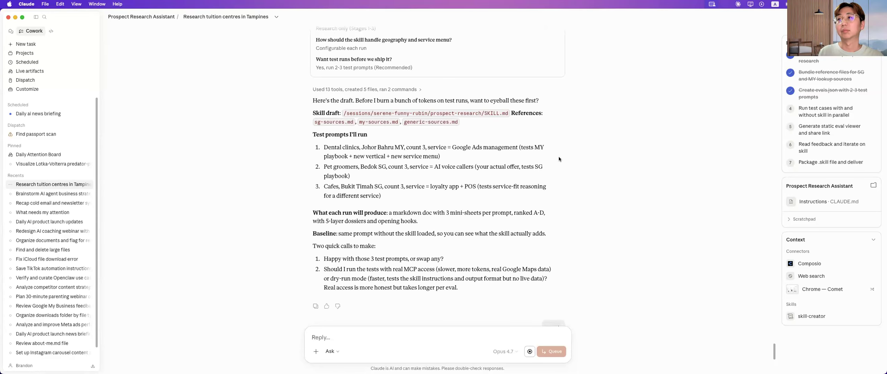
pyautogui.scroll(5, 518, 155)
pyautogui.scroll(2, 518, 152)
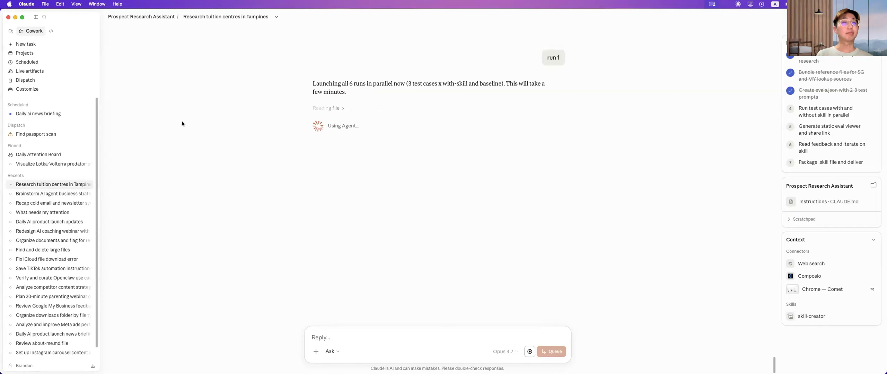
# - Minimize the Claude window and close the CMLink page in the Comet browser
pyautogui.click(15, 17)
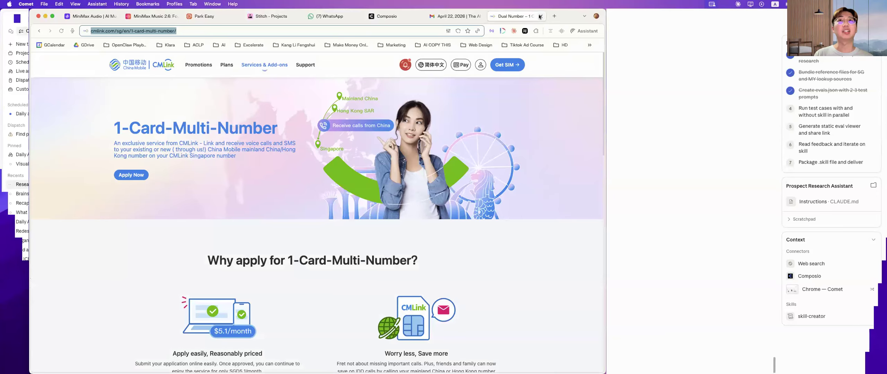
pyautogui.click(539, 16)
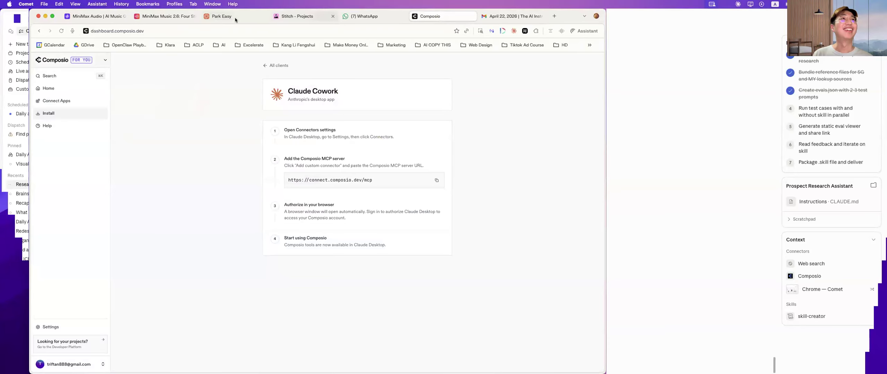
# - Switch to the Park Easy project and show its full claude.ai/design web address
pyautogui.click(235, 16)
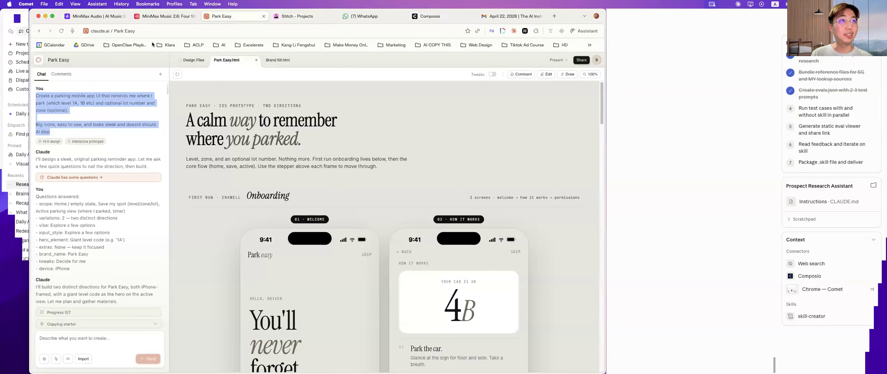
pyautogui.click(140, 31)
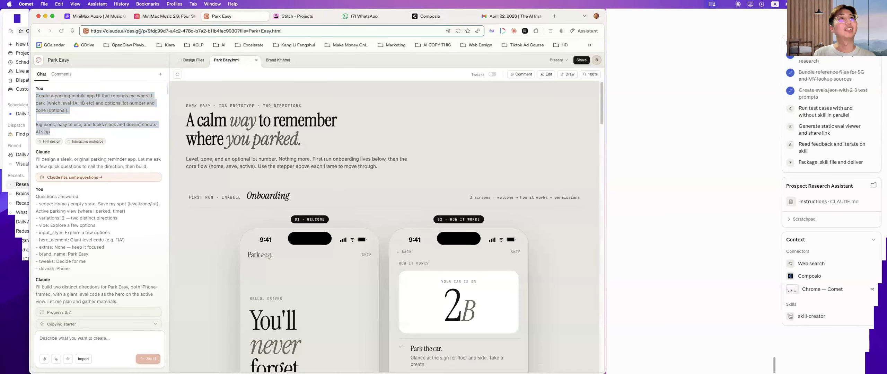
pyautogui.doubleClick(143, 31)
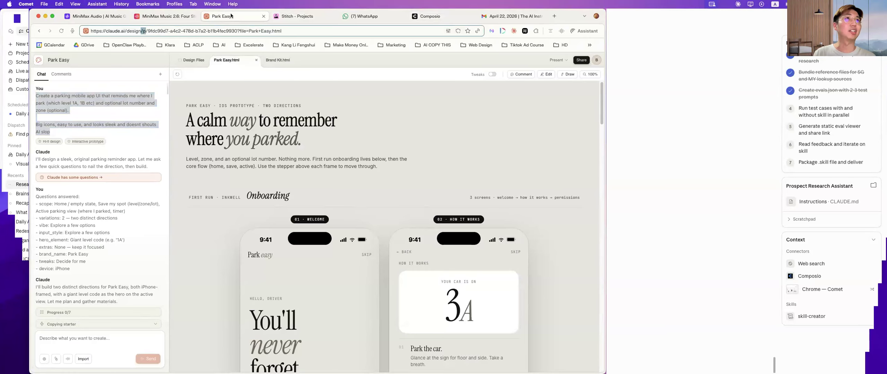
# - Open the Claude Design home page in a new browser tab and enlarge the browser window
pyautogui.click(555, 16)
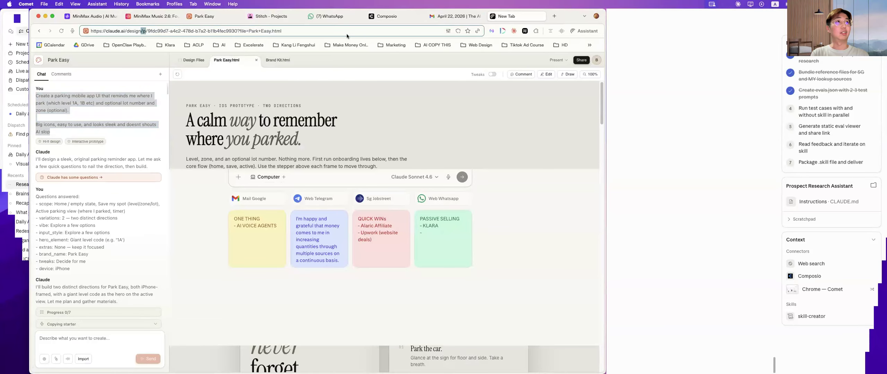
pyautogui.press('Return')
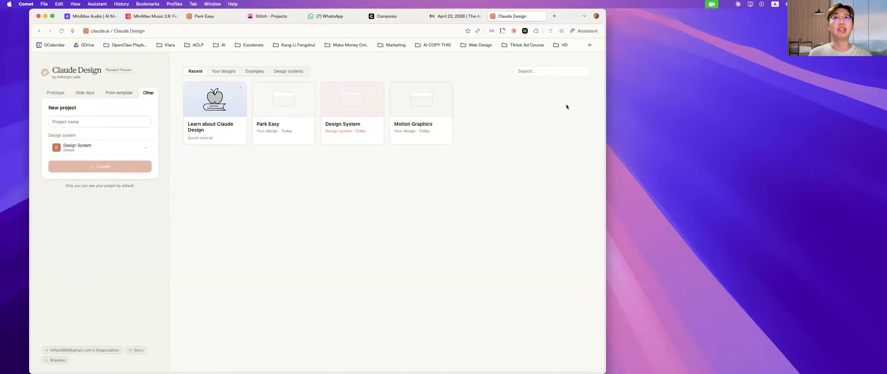
pyautogui.doubleClick(568, 21)
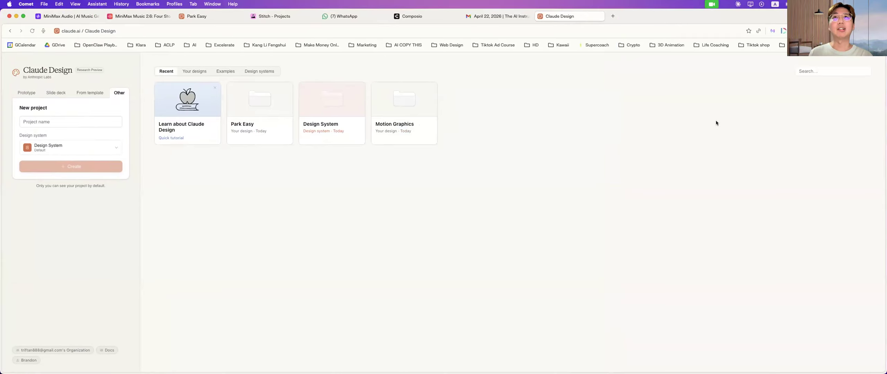
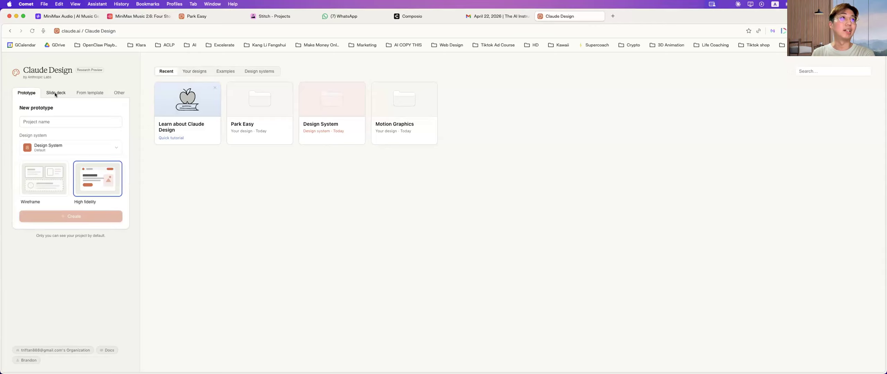
# - Look through the new slide deck and start-from-template project options in Claude Design
pyautogui.click(55, 93)
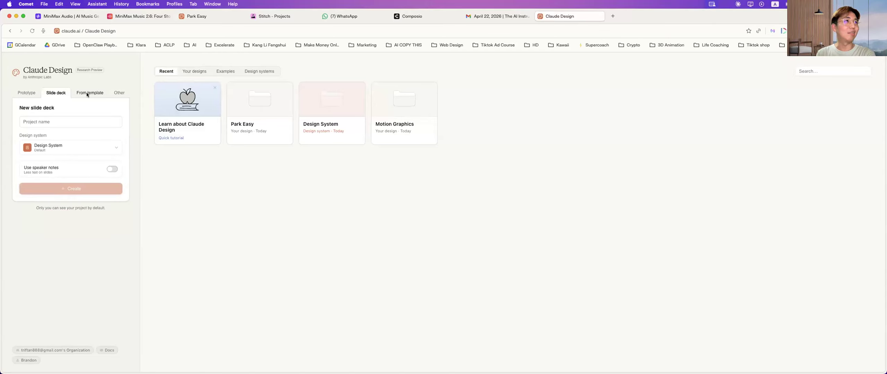
pyautogui.click(87, 94)
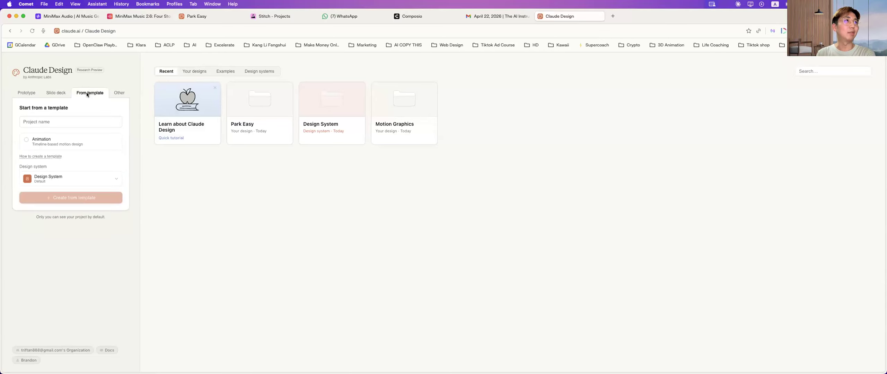
# - Show the options for the Other project type in Claude Design and dismiss the role survey
pyautogui.click(119, 93)
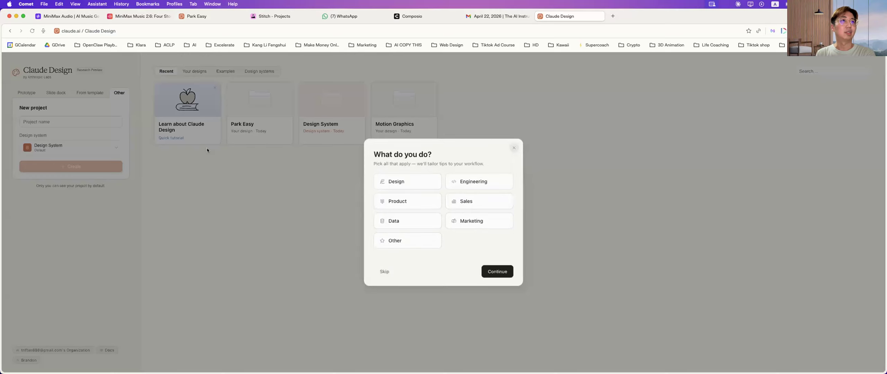
pyautogui.click(511, 148)
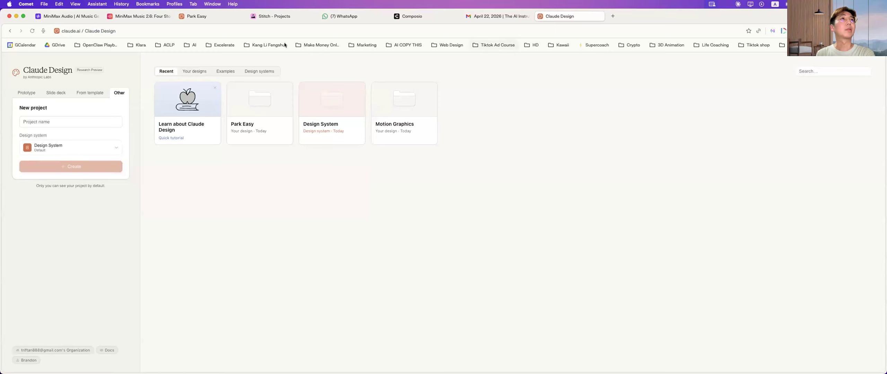
# - Return to the Park Easy project and review its onboarding mockups from the welcome screen to the Happy Life screen
pyautogui.click(204, 17)
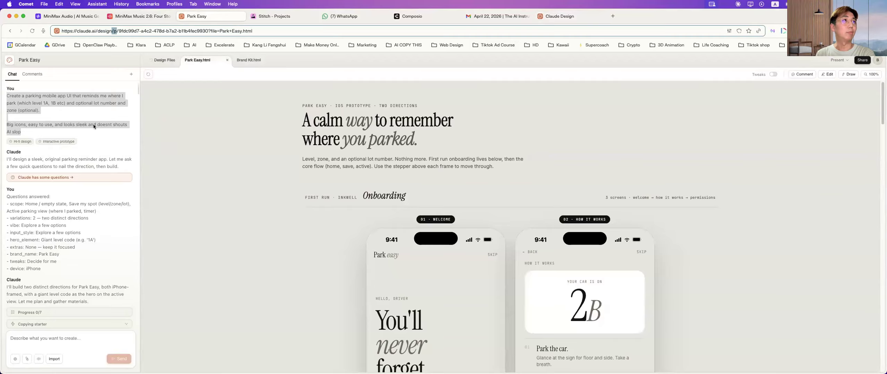
pyautogui.click(58, 99)
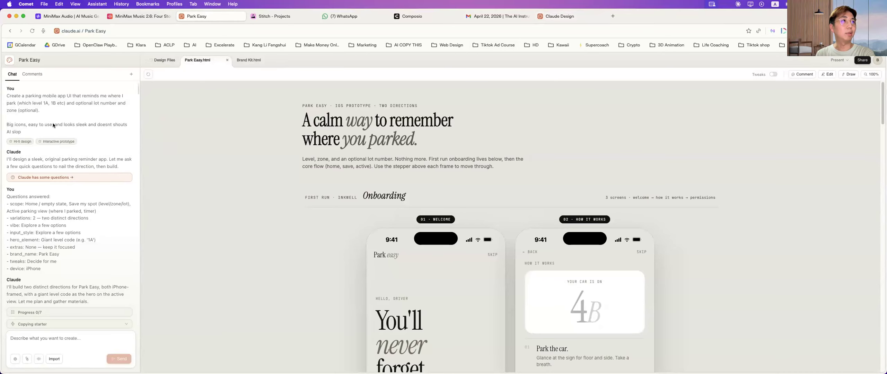
pyautogui.scroll(-1, 243, 196)
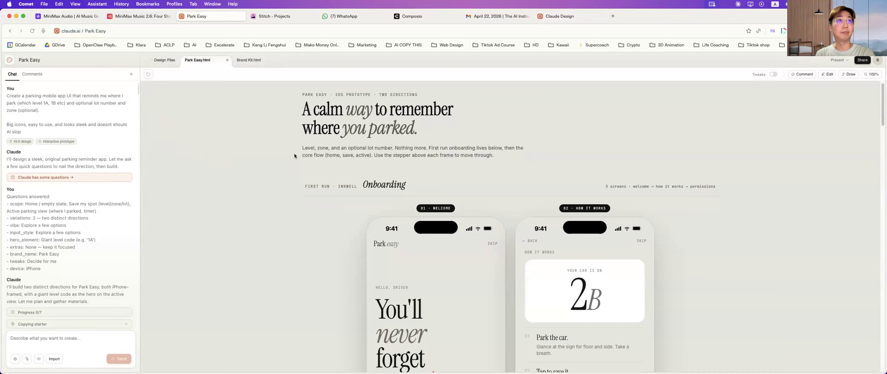
pyautogui.scroll(-5, 294, 156)
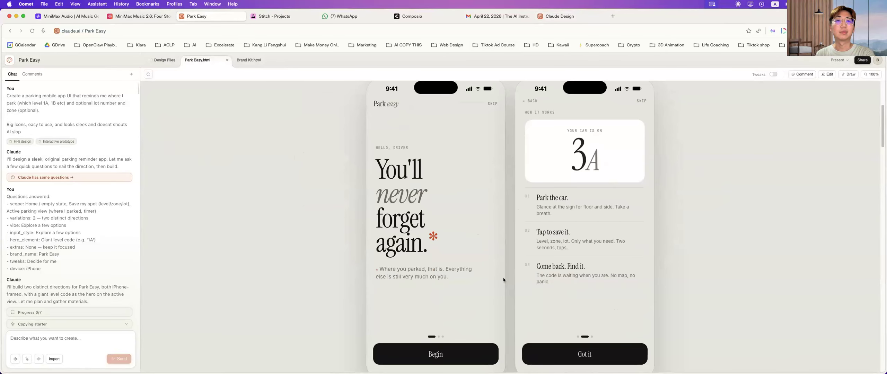
pyautogui.scroll(-10, 743, 200)
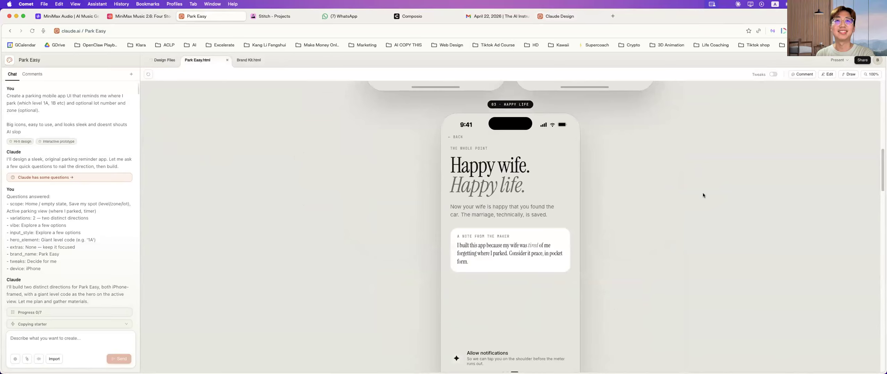
pyautogui.scroll(-1, 578, 232)
pyautogui.scroll(-1, 655, 202)
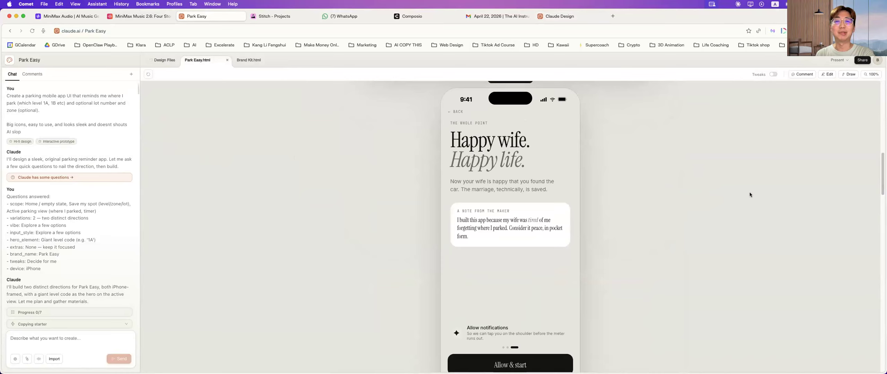
pyautogui.scroll(-12, 749, 195)
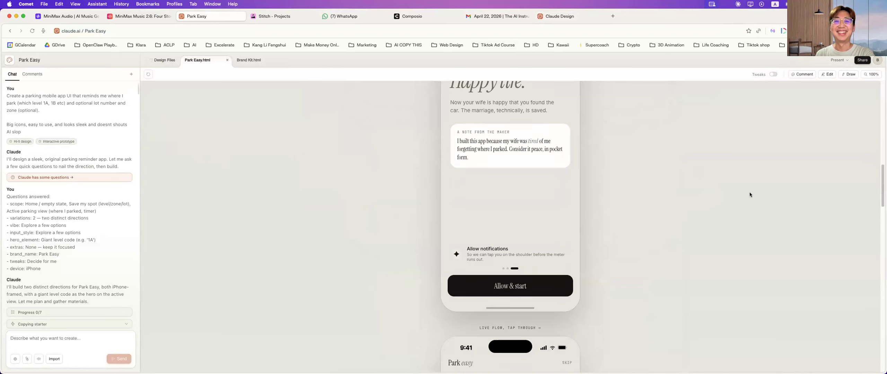
# - Advance the live onboarding prototype from the welcome screen through How It Works to its final screen
pyautogui.scroll(-10, 750, 195)
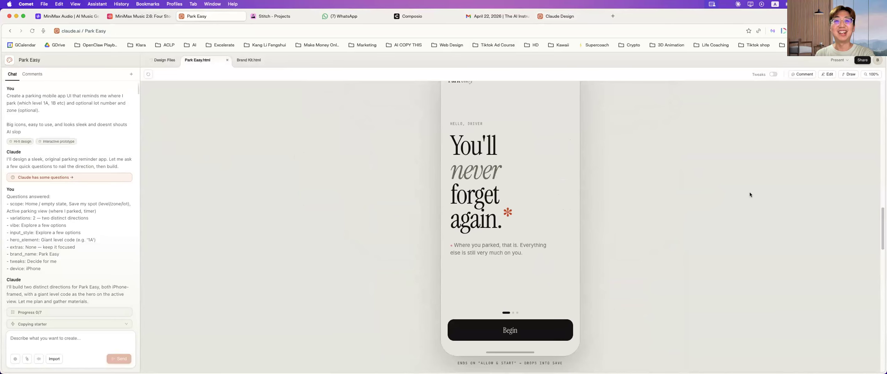
pyautogui.click(518, 340)
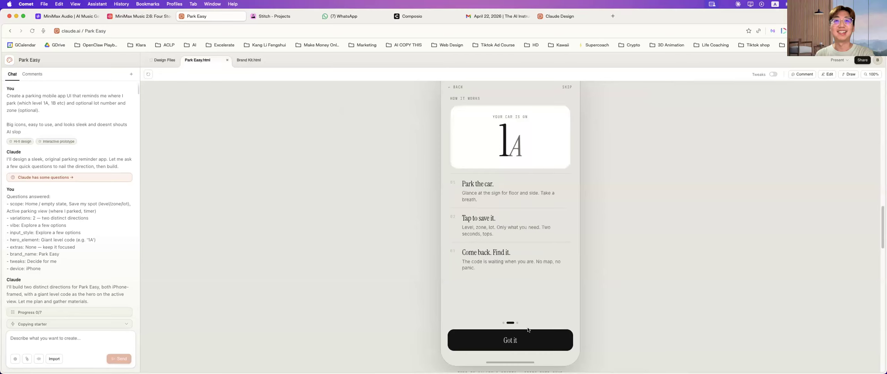
pyautogui.click(511, 340)
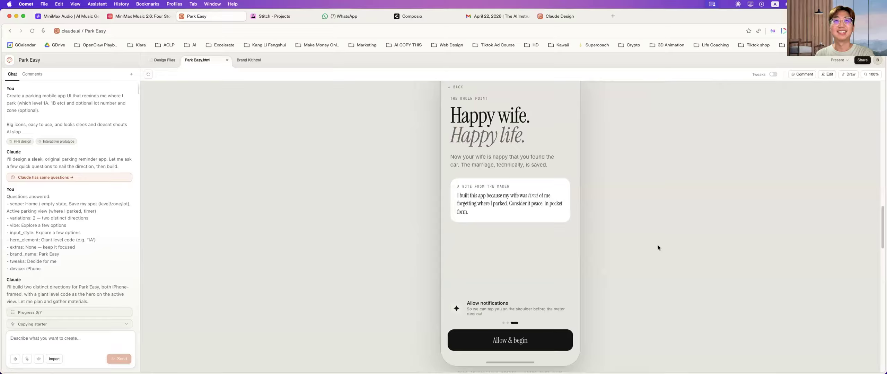
# - Preview the new-spot screen in the Inkwell prototype and cancel back to its home screen
pyautogui.scroll(-12, 658, 248)
pyautogui.scroll(-3, 659, 247)
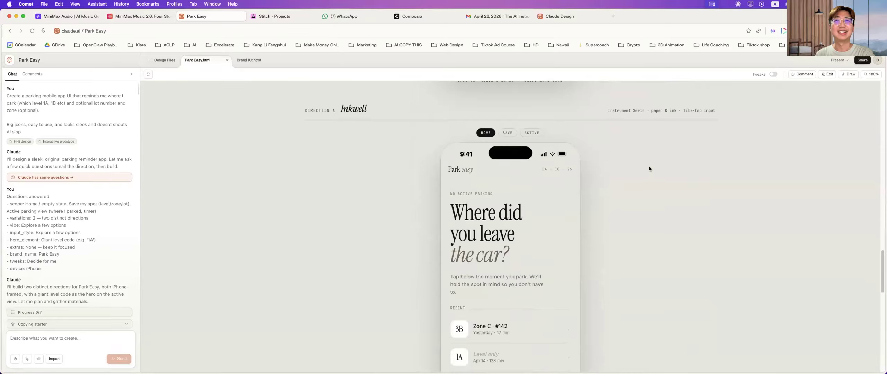
pyautogui.scroll(-3, 705, 221)
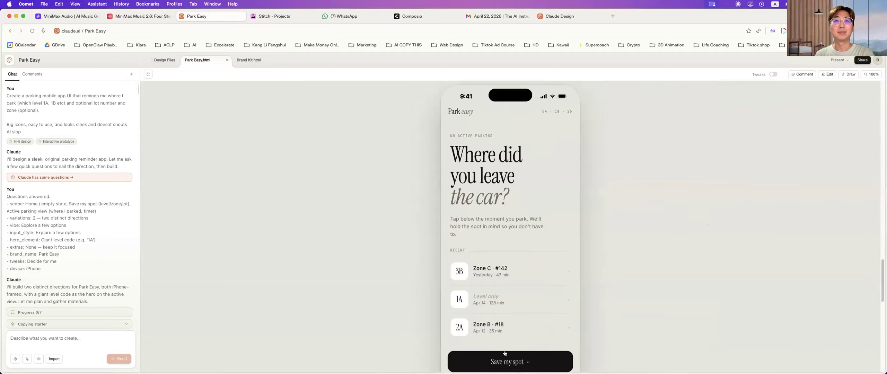
pyautogui.click(496, 361)
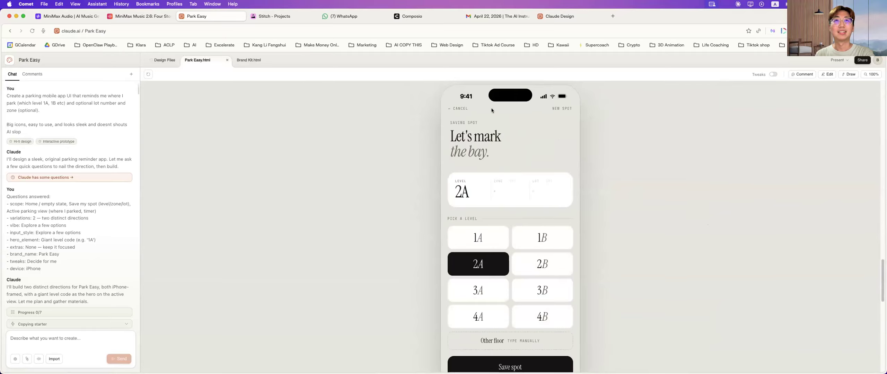
pyautogui.click(462, 109)
pyautogui.scroll(-3, 536, 167)
pyautogui.scroll(3, 533, 163)
pyautogui.scroll(-1, 499, 162)
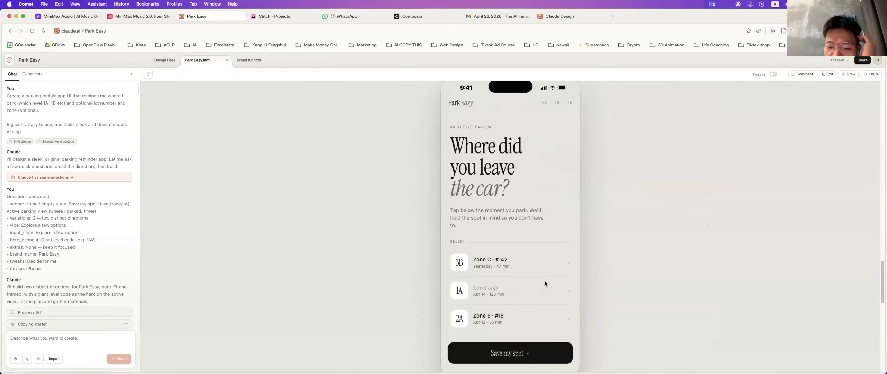
pyautogui.scroll(-1, 572, 250)
pyautogui.click(518, 340)
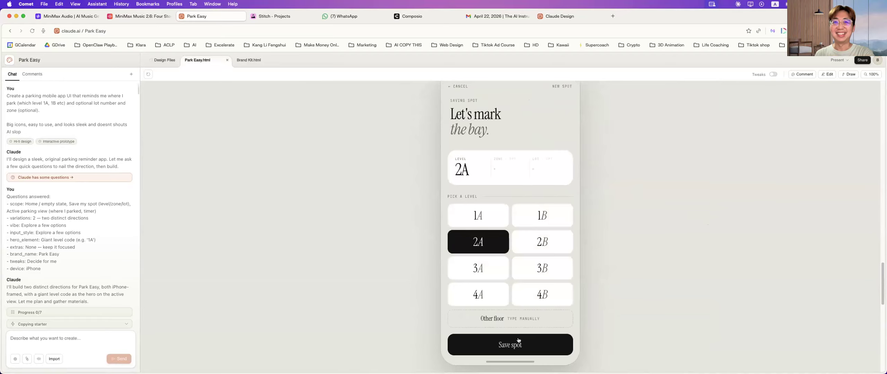
pyautogui.click(458, 86)
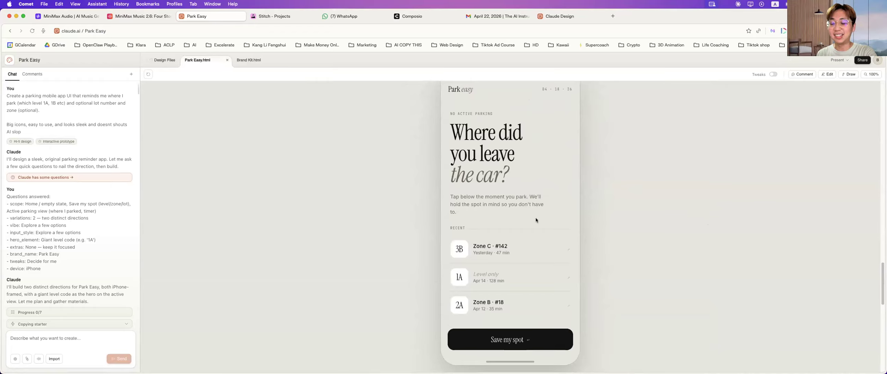
# - Save a parking spot in the Inkwell prototype with level 2B, zone D and lot 555, and view the resulting parked screen
pyautogui.click(506, 340)
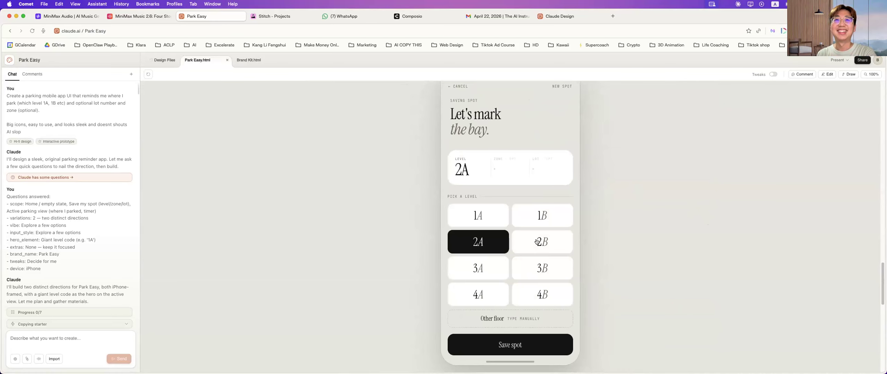
pyautogui.click(536, 242)
pyautogui.click(520, 213)
pyautogui.click(516, 245)
pyautogui.click(516, 244)
pyautogui.click(516, 244)
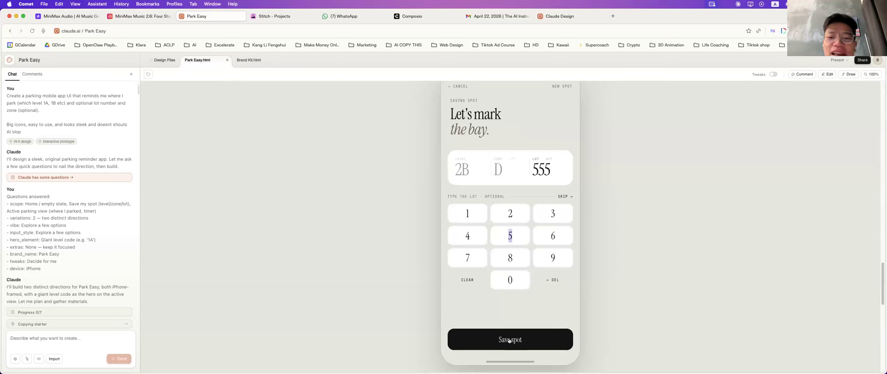
pyautogui.click(509, 341)
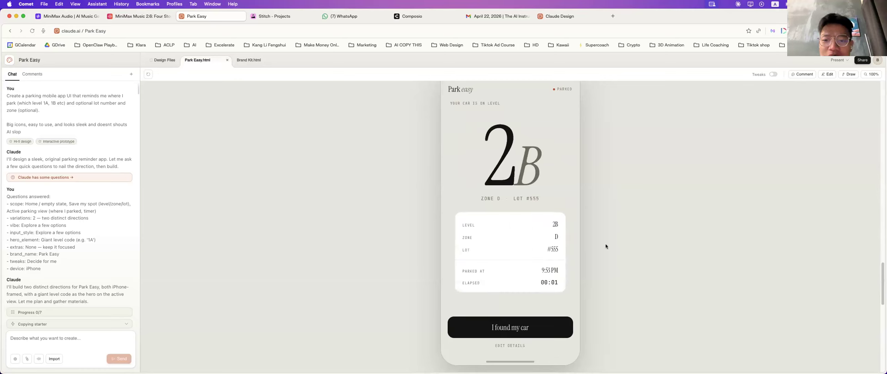
pyautogui.scroll(-3, 629, 249)
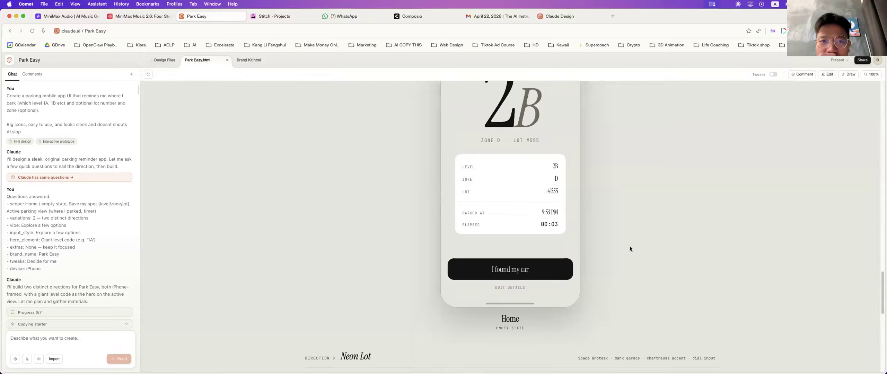
pyautogui.scroll(2, 699, 238)
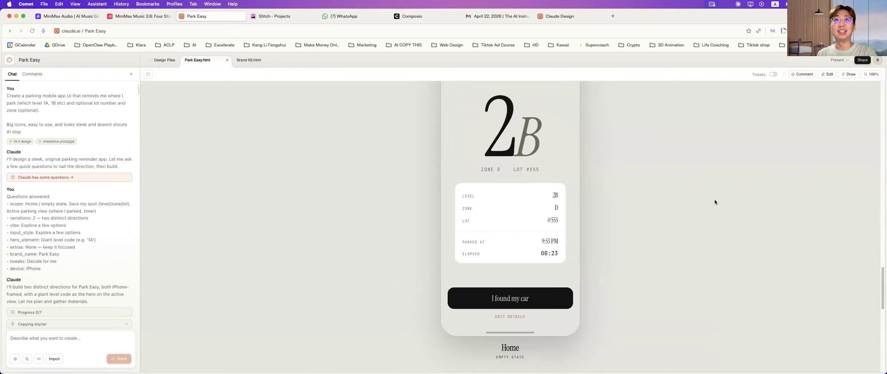
pyautogui.scroll(1, 714, 202)
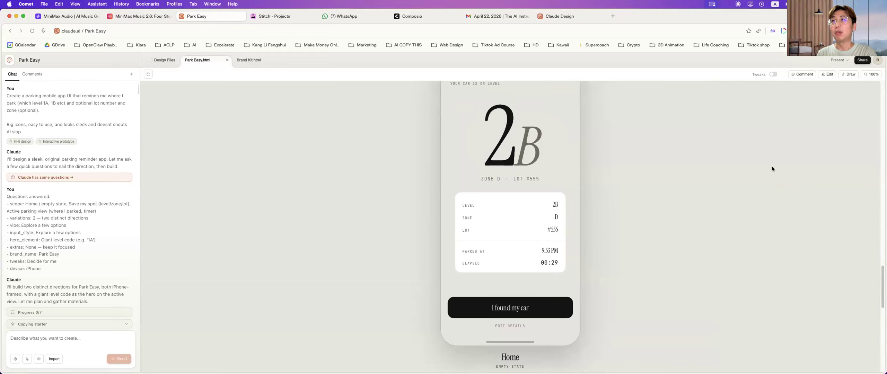
# - Look through the Claude Code handoff options for the local coding agent and Claude Code Web, and close the dialog
pyautogui.click(861, 61)
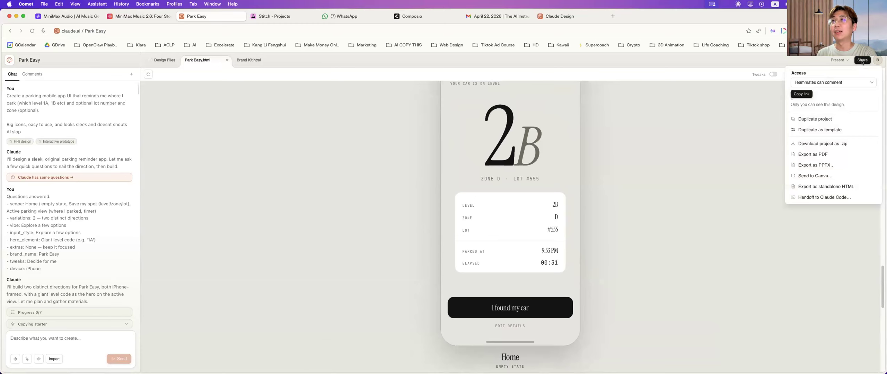
pyautogui.click(818, 197)
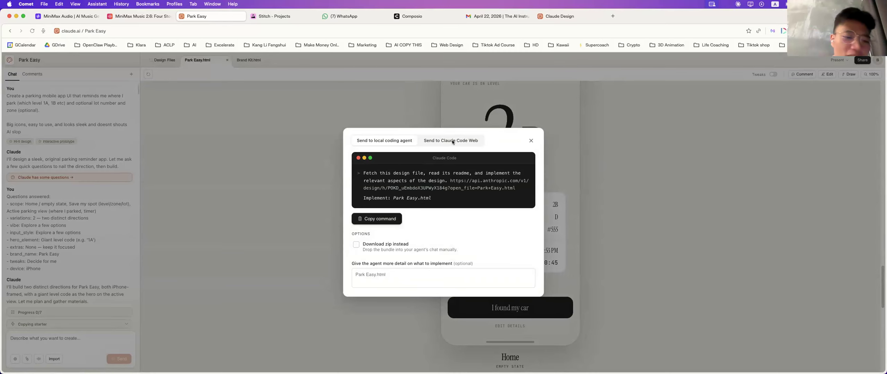
pyautogui.click(458, 138)
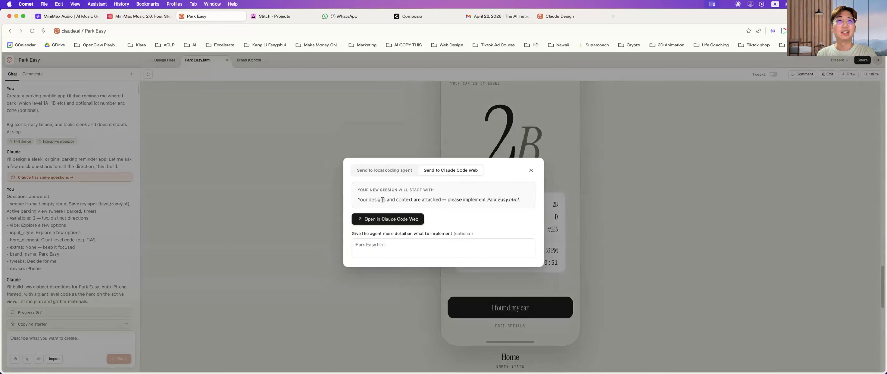
pyautogui.moveTo(394, 198); pyautogui.dragTo(488, 199)
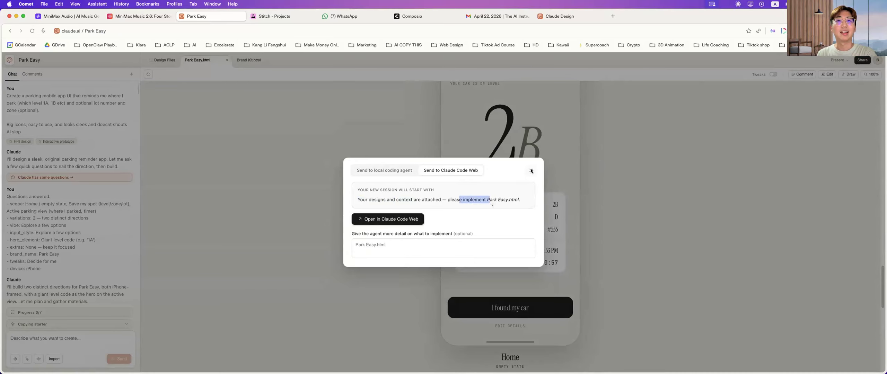
pyautogui.click(530, 170)
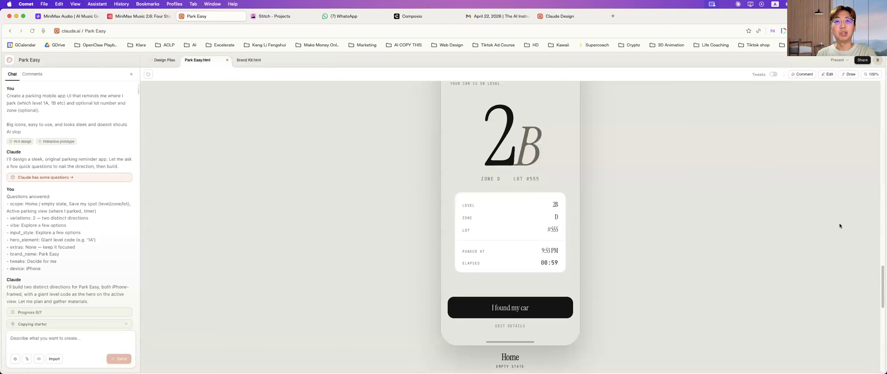
# - Compare the Inkwell parked screen with the Neon Lot design direction further down the Park Easy page
pyautogui.scroll(-3, 831, 224)
pyautogui.scroll(5, 793, 218)
pyautogui.scroll(-5, 796, 222)
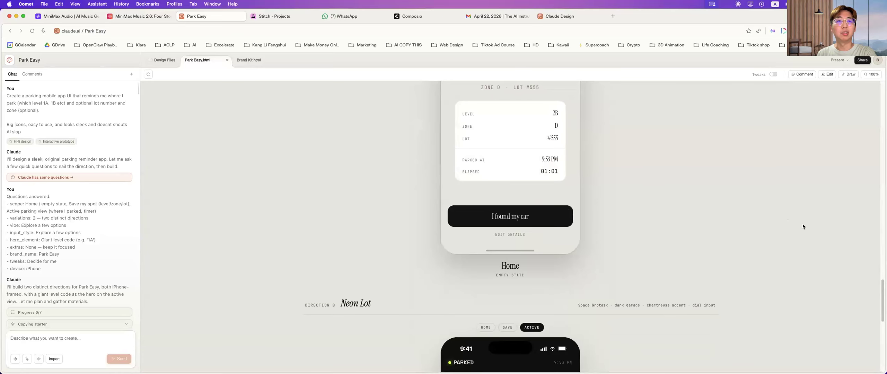
pyautogui.scroll(-5, 779, 240)
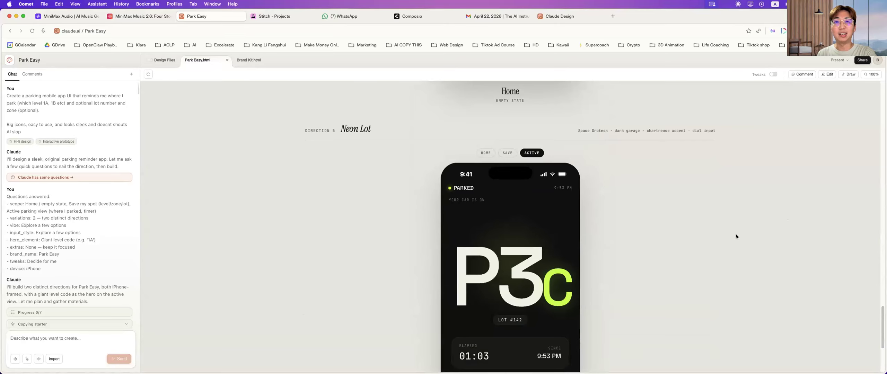
pyautogui.scroll(-4, 736, 232)
pyautogui.scroll(6, 315, 198)
pyautogui.scroll(-5, 837, 246)
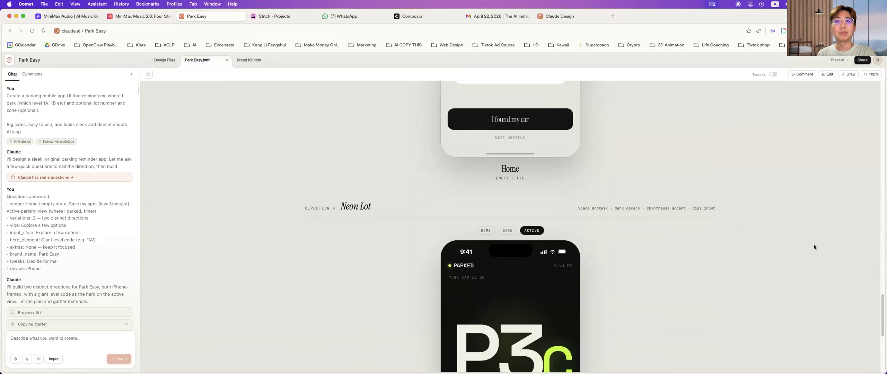
# - Return the Neon Lot prototype to its home screen and enter a new spot with level 2A, zone C and lot 1424
pyautogui.click(556, 361)
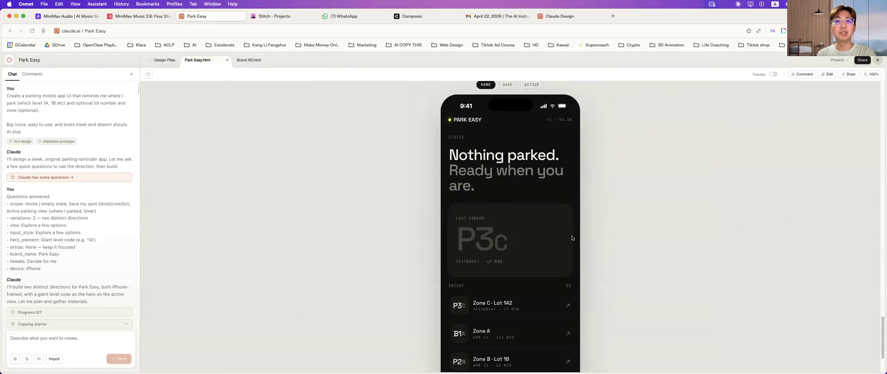
pyautogui.scroll(-3, 572, 238)
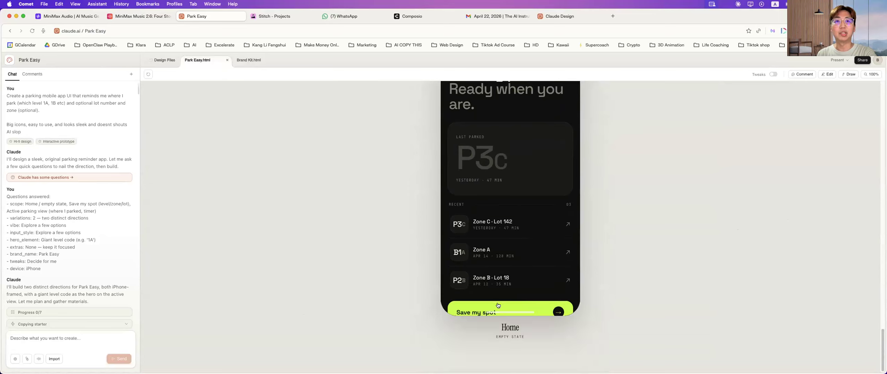
pyautogui.click(498, 305)
pyautogui.click(508, 179)
pyautogui.doubleClick(526, 256)
pyautogui.scroll(1, 545, 241)
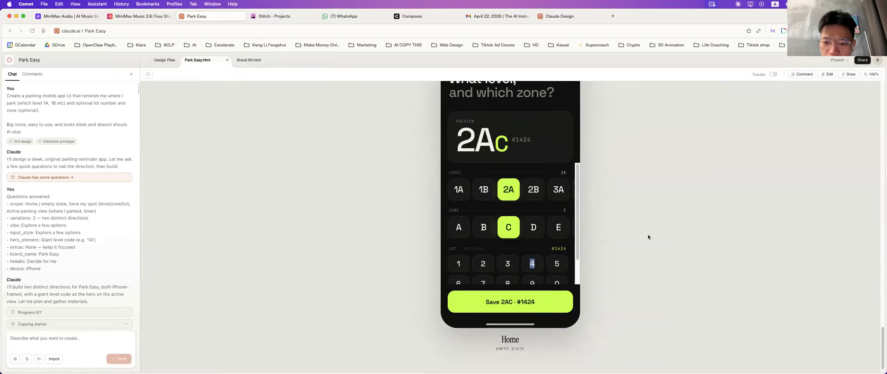
# - Save the level 2A, zone C, lot 1424 spot in the Neon Lot prototype and look over its parked screen
pyautogui.click(556, 303)
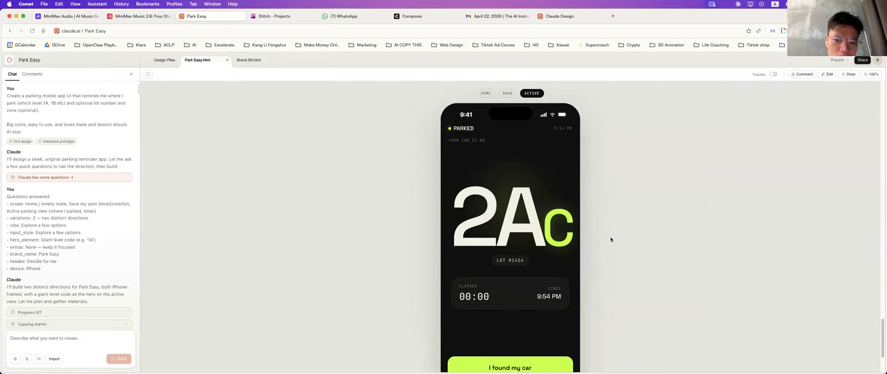
pyautogui.scroll(-3, 618, 241)
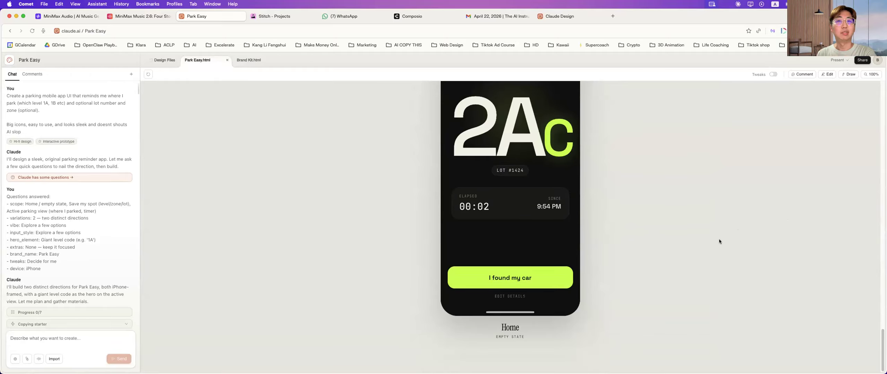
pyautogui.scroll(2, 719, 241)
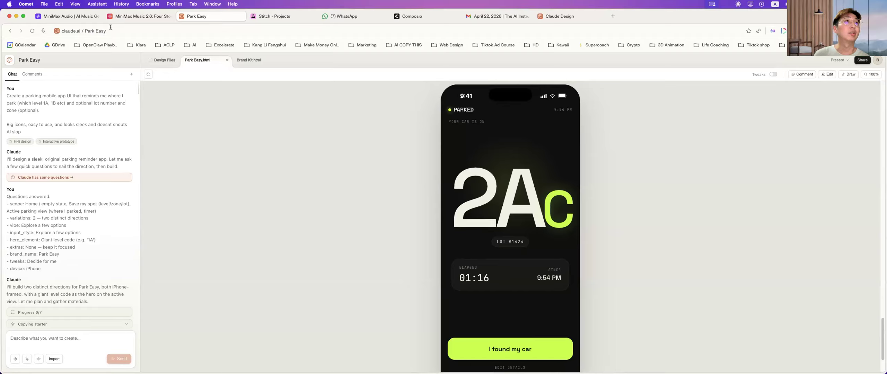
pyautogui.moveTo(543, 204); pyautogui.dragTo(630, 194)
pyautogui.rightClick(551, 208)
pyautogui.click(678, 212)
pyautogui.scroll(6, 664, 231)
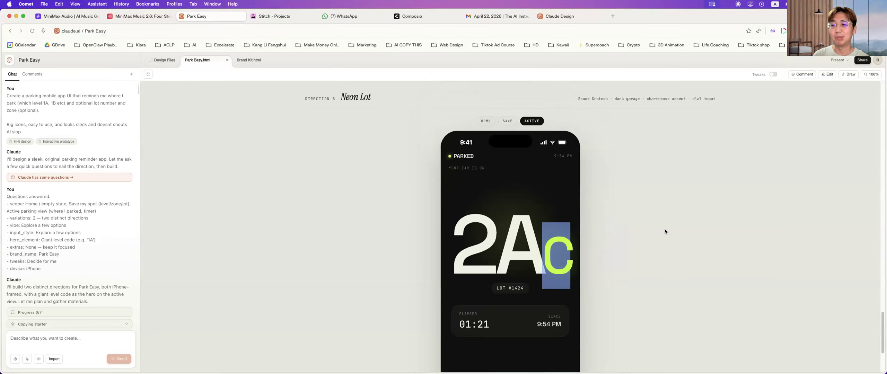
# - Look back at the Inkwell prototype's parked screen above the Neon Lot direction
pyautogui.scroll(2, 664, 231)
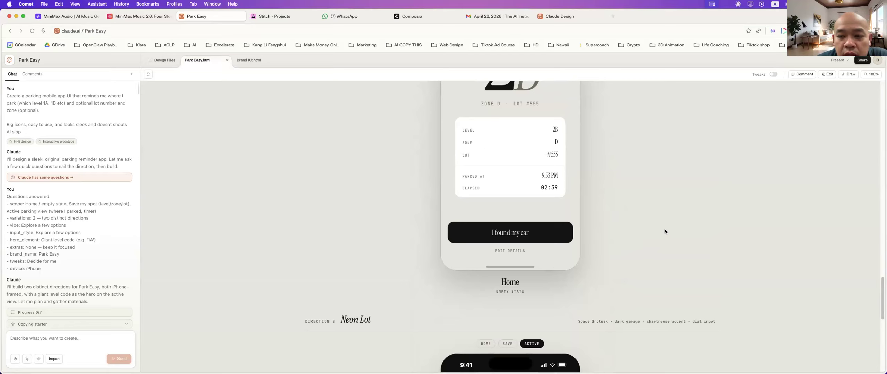
pyautogui.scroll(2, 697, 233)
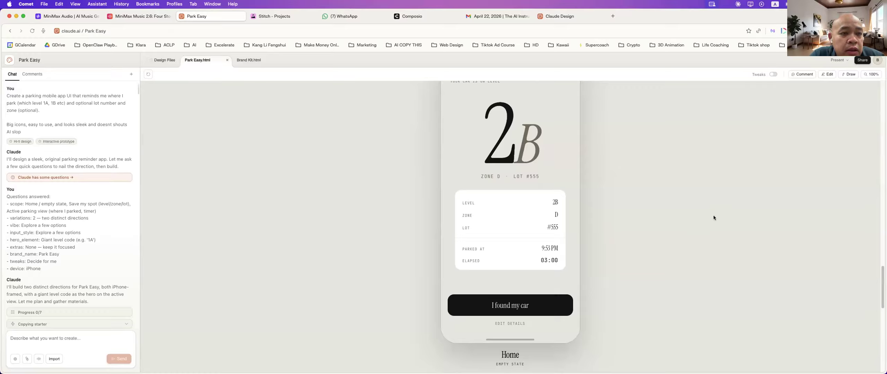
pyautogui.scroll(10, 714, 215)
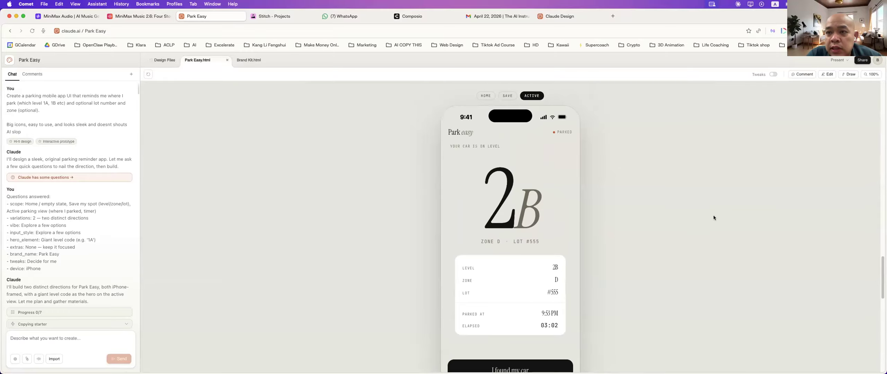
# - Review the end of the project chat and read the usage limit notice and its reset time
pyautogui.moveTo(115, 29)
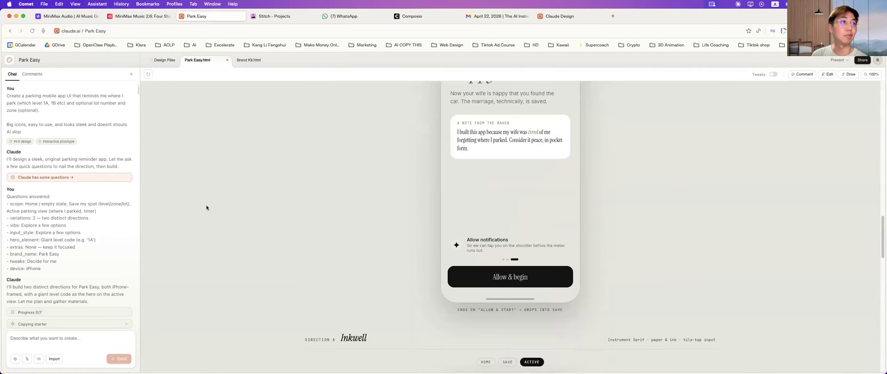
pyautogui.scroll(-20, 97, 222)
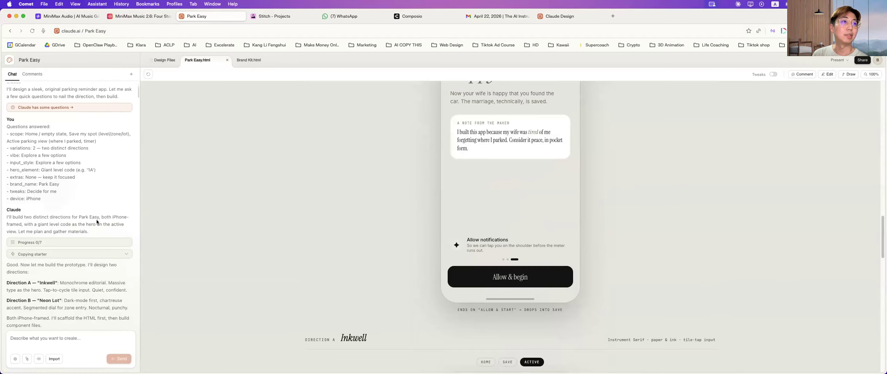
pyautogui.scroll(-15, 97, 222)
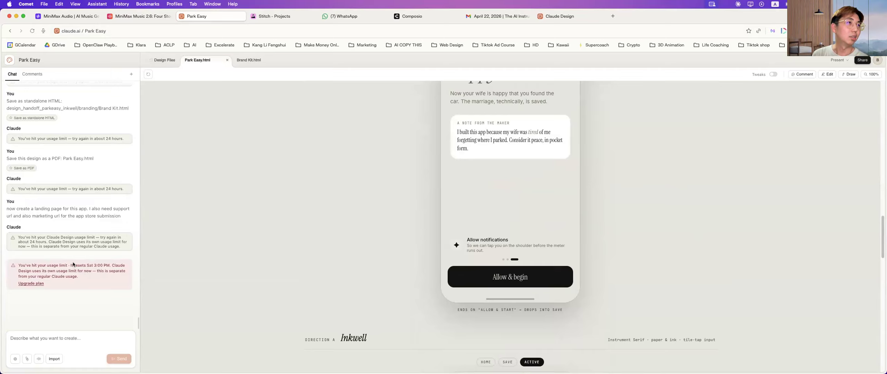
pyautogui.moveTo(71, 265); pyautogui.dragTo(91, 270)
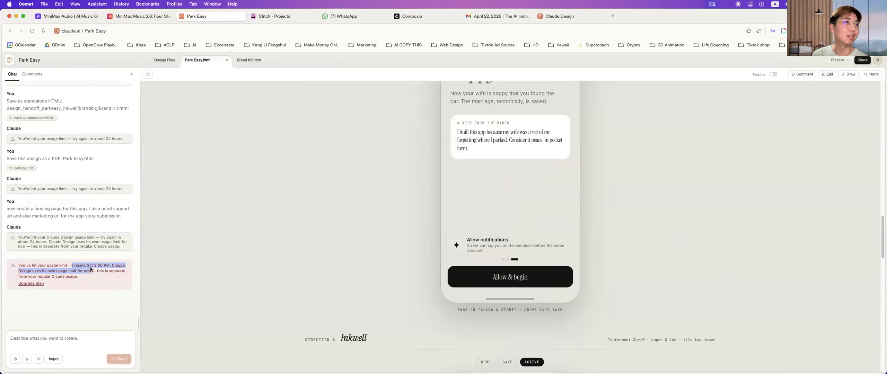
pyautogui.moveTo(86, 266); pyautogui.dragTo(98, 276)
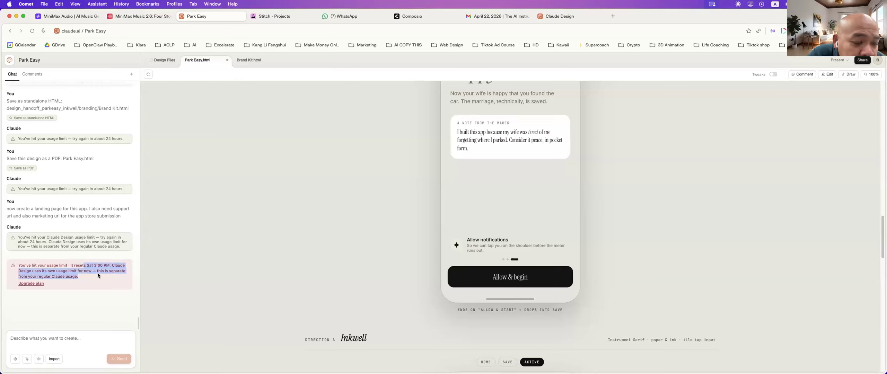
pyautogui.click(98, 275)
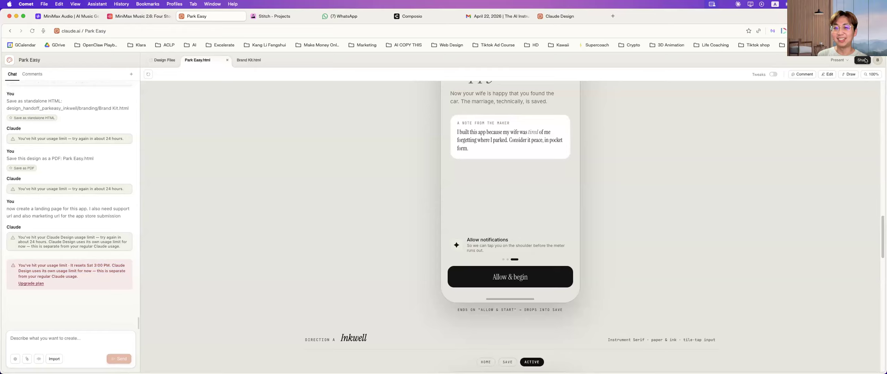
# - Edit the live-flow onboarding heading "Happy wife." so that it reads "Happy Husband."
pyautogui.scroll(3, 707, 200)
pyautogui.scroll(-5, 707, 200)
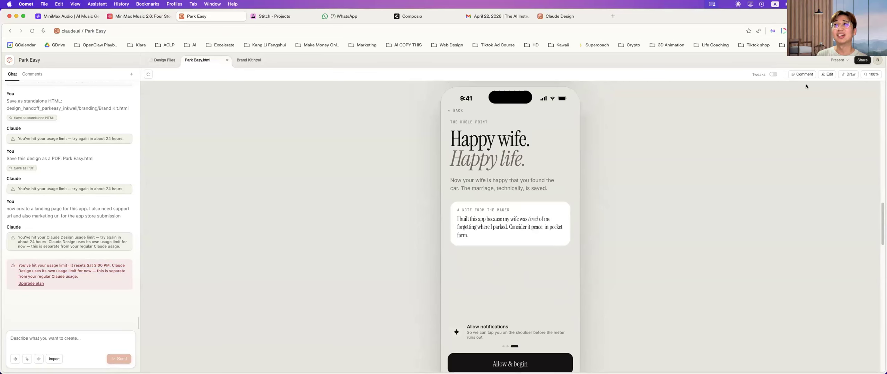
pyautogui.click(824, 75)
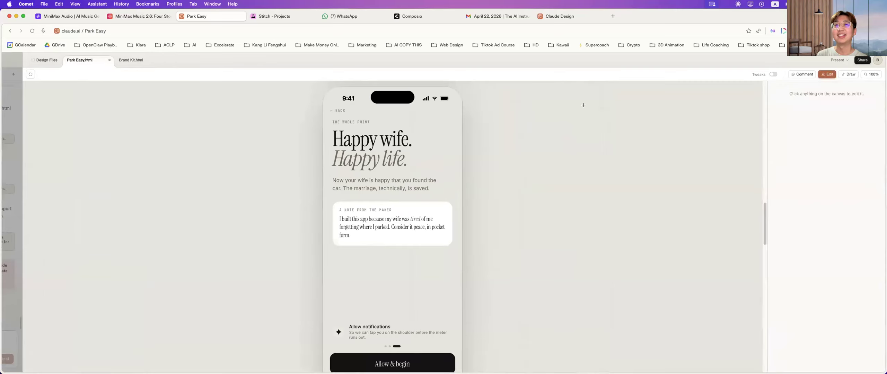
pyautogui.click(390, 138)
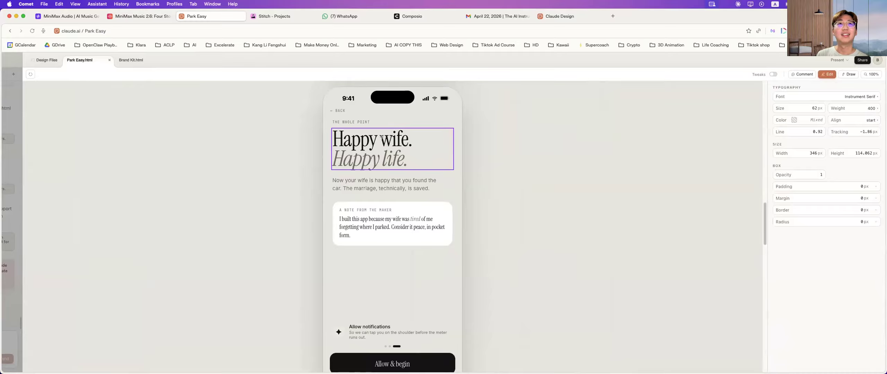
pyautogui.click(381, 139)
pyautogui.click(409, 139)
pyautogui.press('BackSpace')
pyautogui.press('BackSpace')
pyautogui.press('BackSpace')
pyautogui.press('BackSpace')
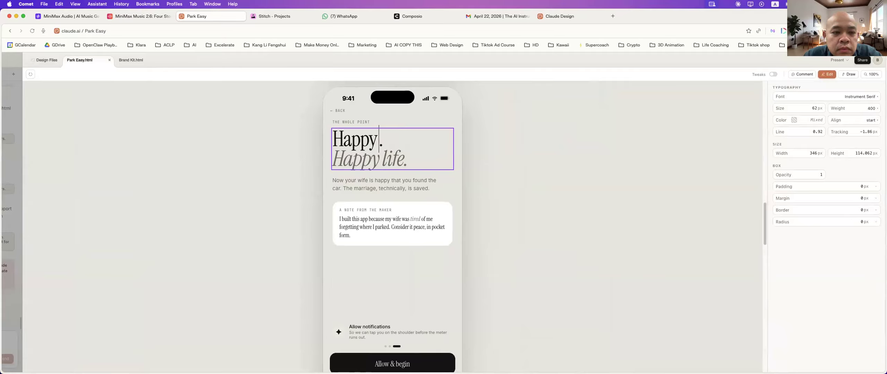
pyautogui.write('Husband')
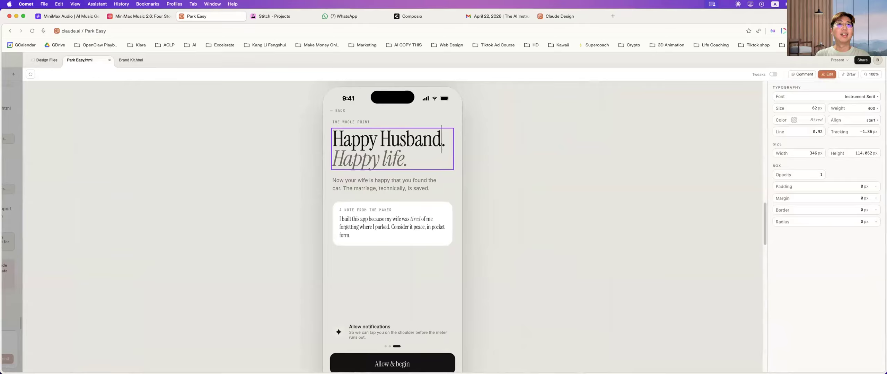
pyautogui.click(675, 146)
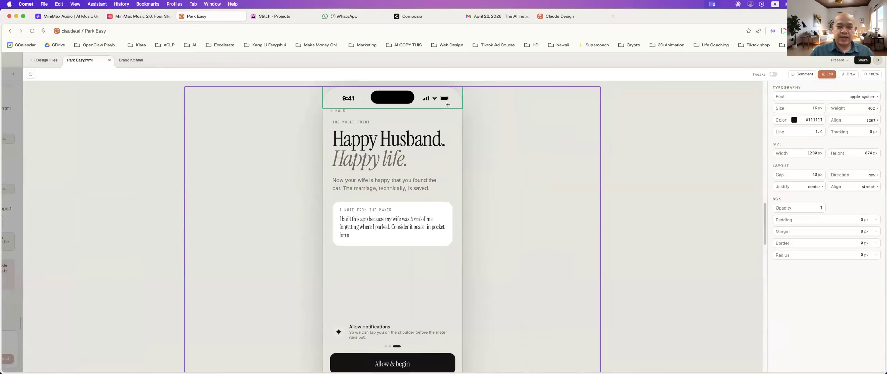
# - Inspect the typography and layout properties of the live-flow screen's content block, then leave edit mode
pyautogui.click(459, 121)
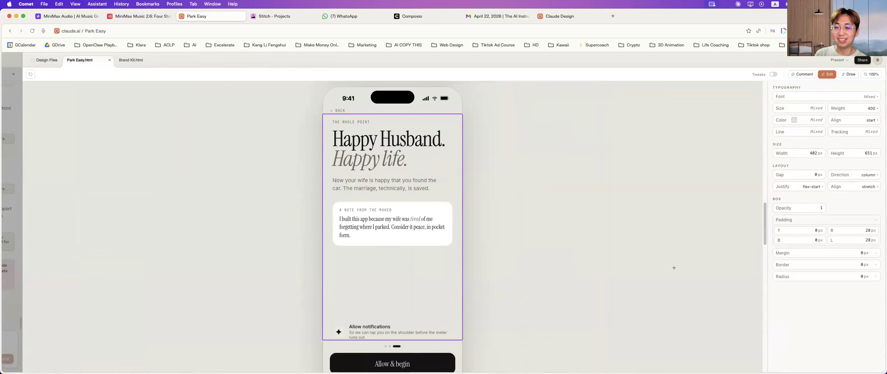
pyautogui.scroll(-3, 674, 268)
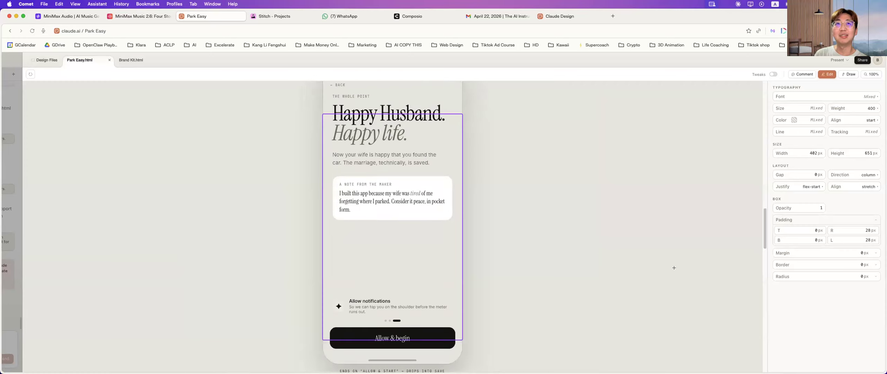
pyautogui.scroll(5, 673, 268)
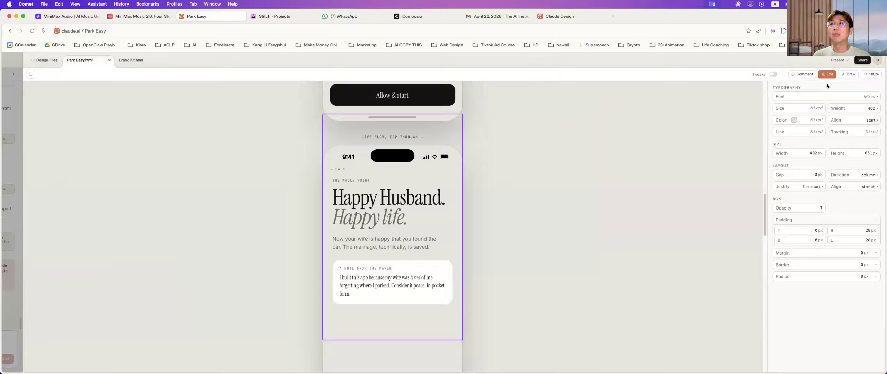
pyautogui.scroll(9, 654, 210)
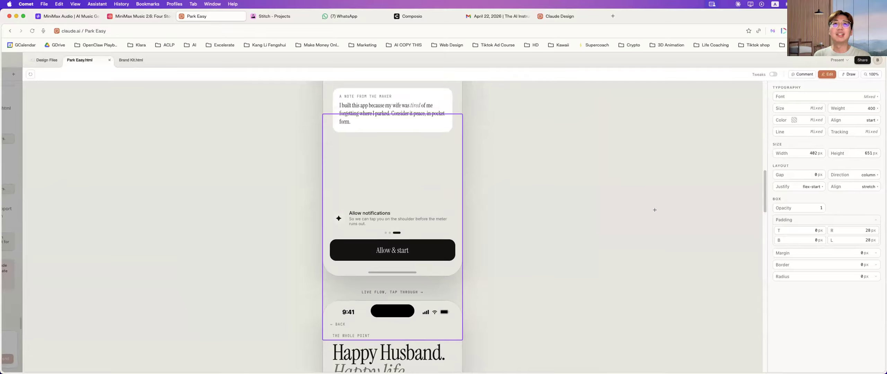
pyautogui.click(827, 75)
# - Turn on Tweaks and try its home and save screen options, ending with the active screen selected
pyautogui.scroll(7, 753, 209)
pyautogui.click(773, 75)
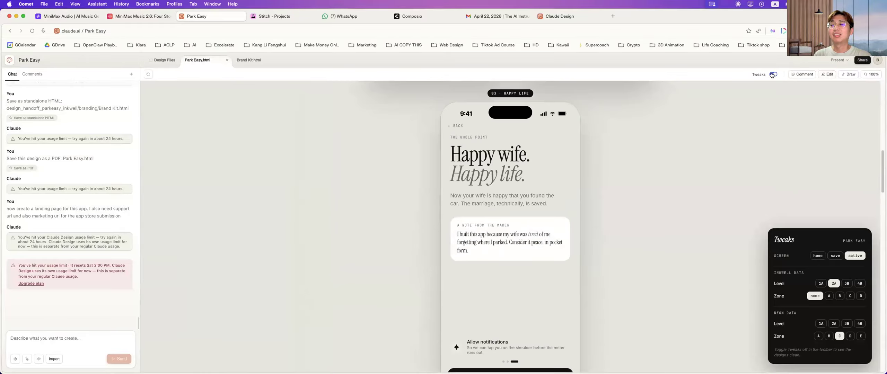
pyautogui.click(812, 256)
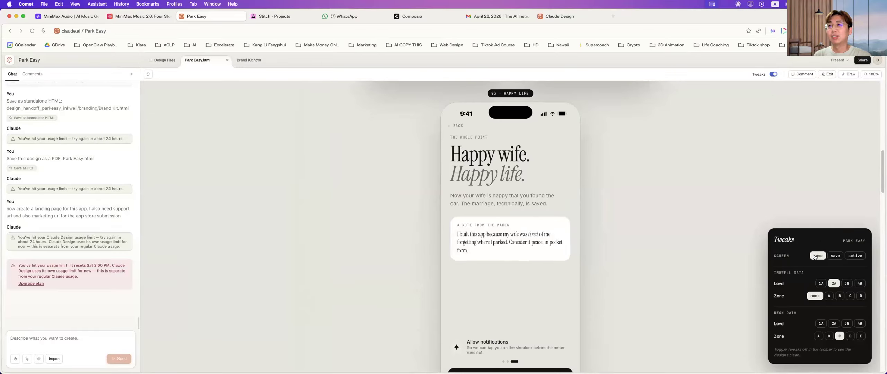
pyautogui.click(841, 258)
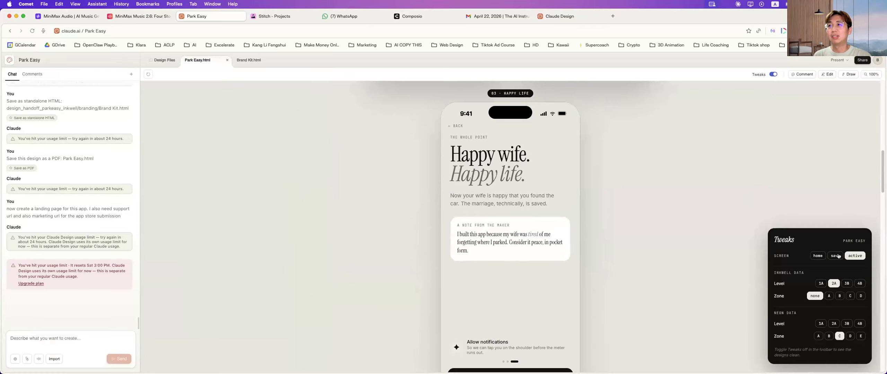
pyautogui.scroll(-4, 689, 239)
pyautogui.click(816, 256)
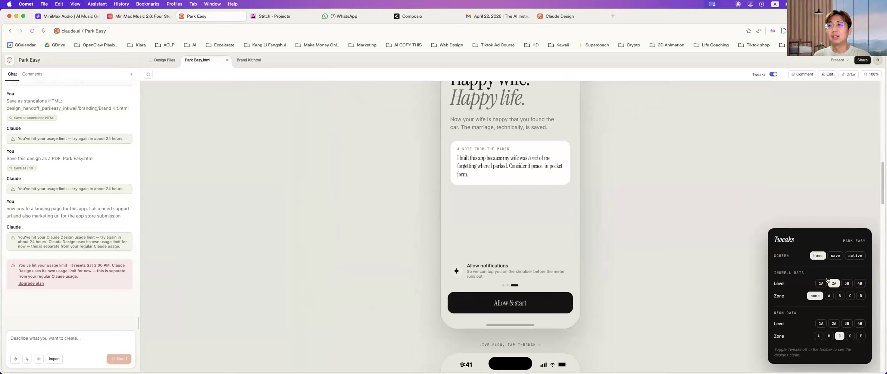
pyautogui.click(855, 256)
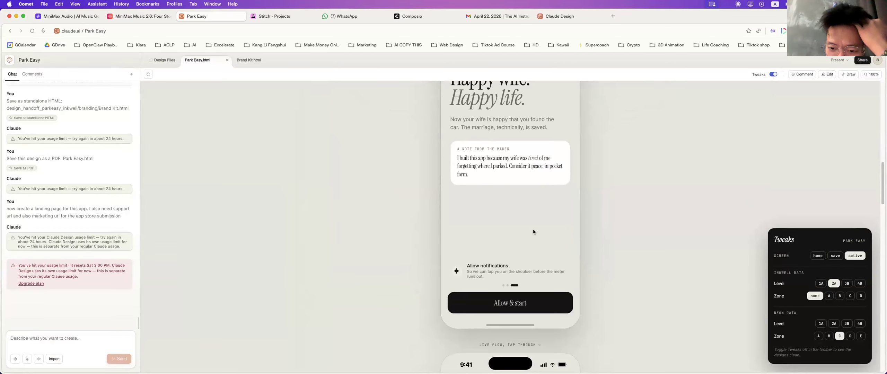
# - Look over the Welcome and How It Works onboarding screens, briefly opening the page's edit properties
pyautogui.scroll(15, 663, 237)
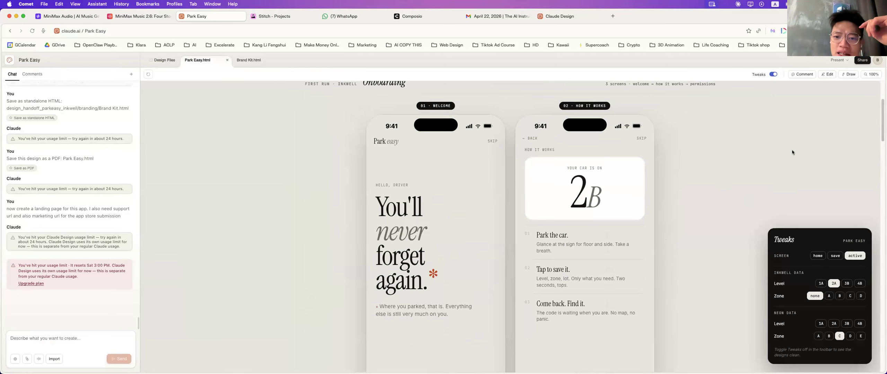
pyautogui.click(828, 74)
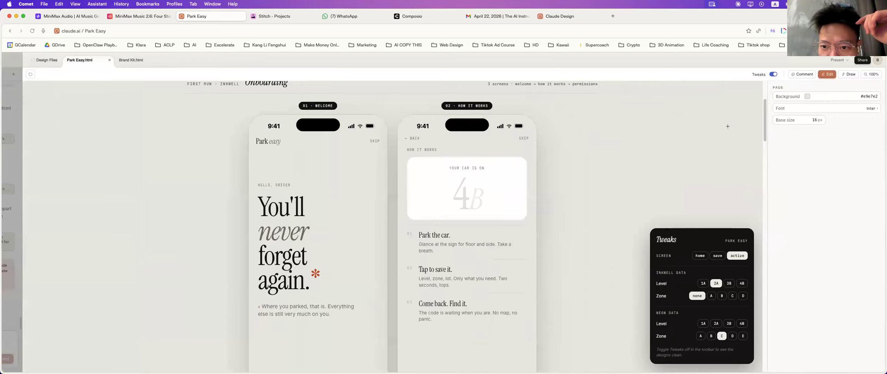
pyautogui.press('Escape')
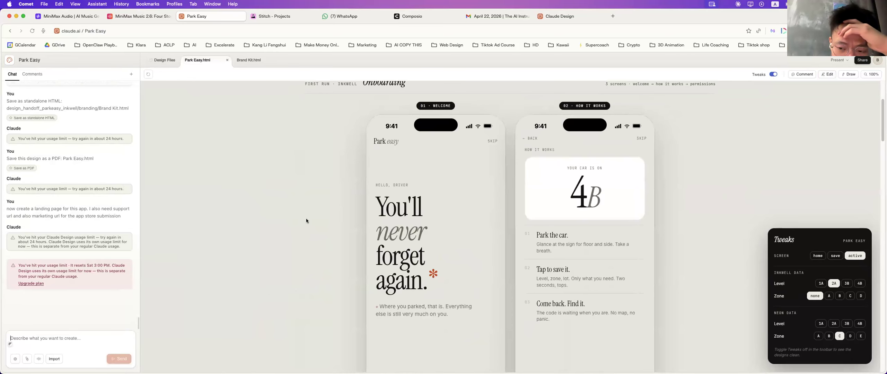
pyautogui.scroll(-1, 552, 126)
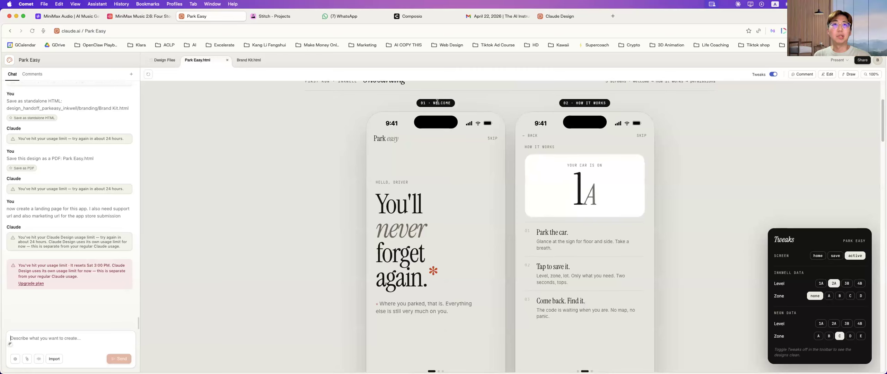
pyautogui.scroll(-3, 318, 186)
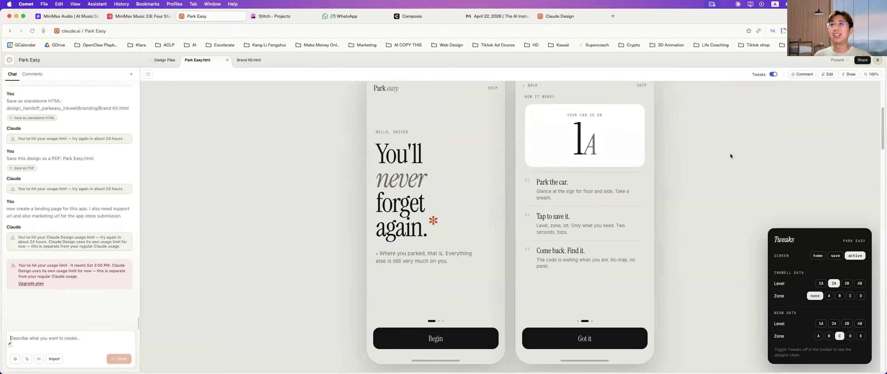
# - Draw a freehand circle around the "Park the car." text on the How It Works onboarding screen
pyautogui.scroll(2, 788, 119)
pyautogui.click(848, 75)
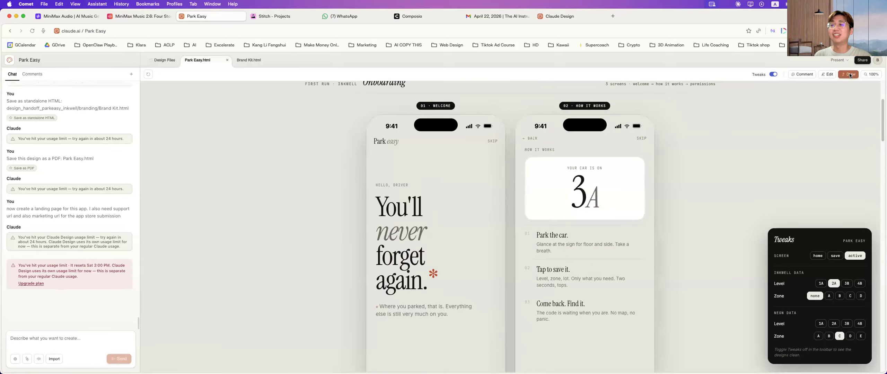
pyautogui.moveTo(596, 251)
pyautogui.mouseDown()
pyautogui.moveTo(542, 243)
pyautogui.moveTo(618, 233)
pyautogui.moveTo(580, 254)
pyautogui.mouseUp()
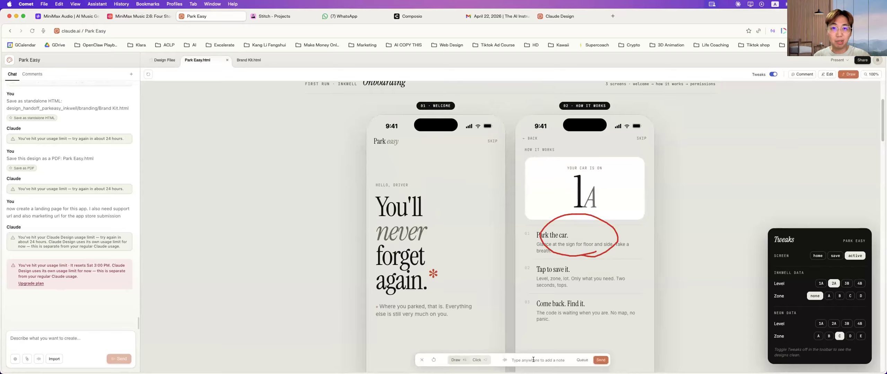
# - Send the circled annotation to Claude with voice notes on and microphone access allowed this time only, and discard the leftover drawing
pyautogui.click(503, 361)
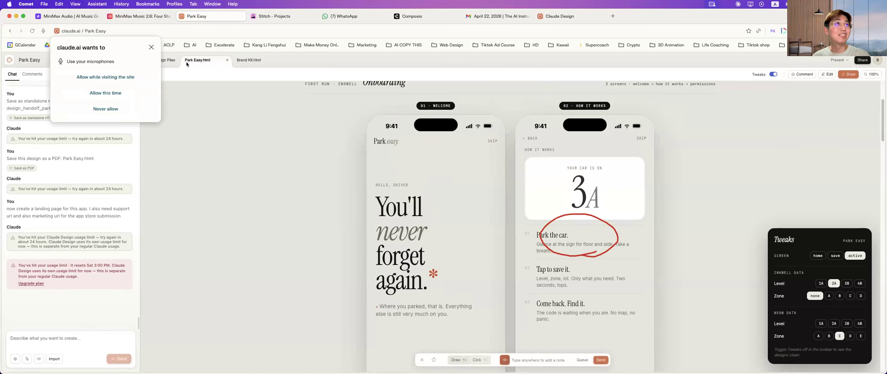
pyautogui.click(114, 94)
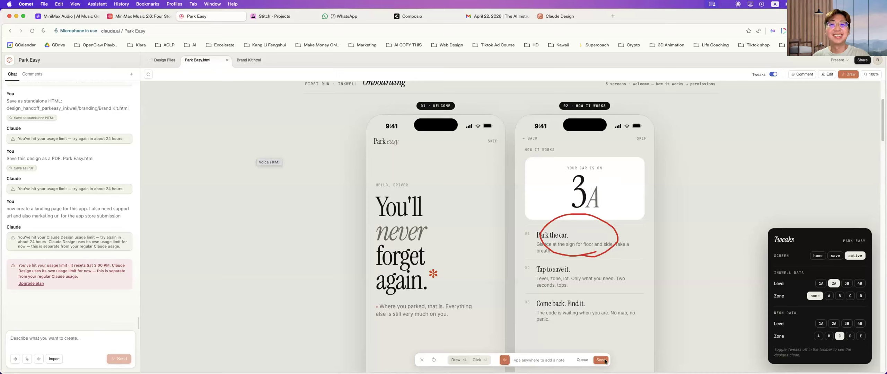
pyautogui.click(603, 361)
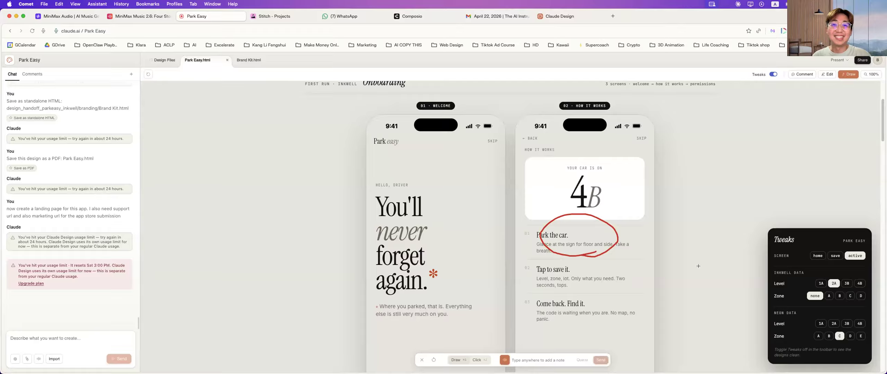
pyautogui.click(421, 360)
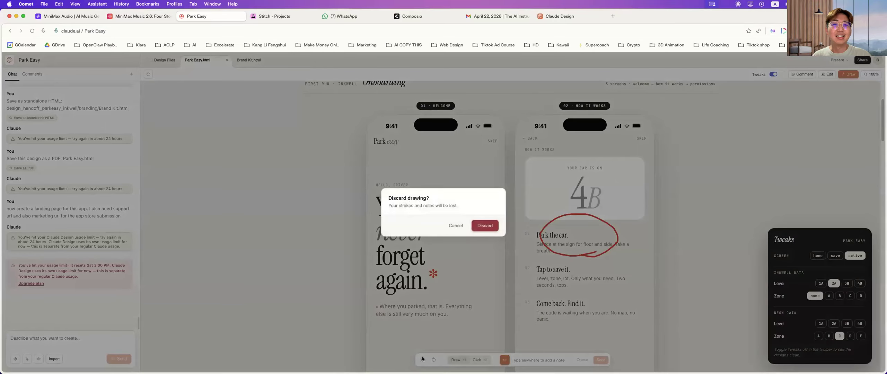
pyautogui.click(482, 227)
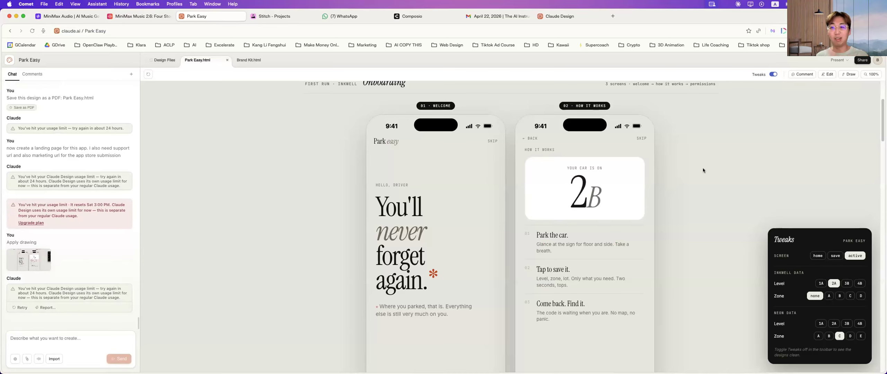
# - Look at the Park Easy design's Claude Code handoff options for a local coding agent, and close them
pyautogui.click(858, 60)
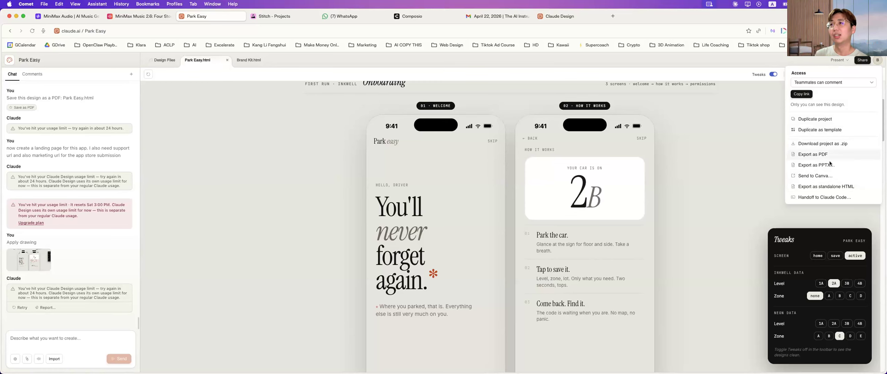
pyautogui.click(823, 197)
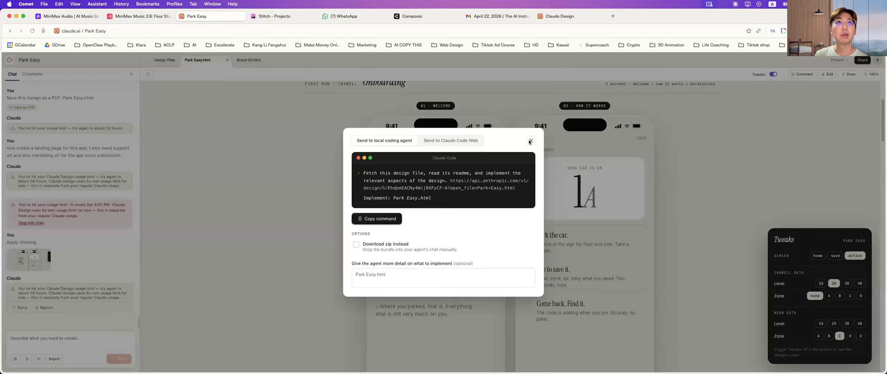
pyautogui.click(529, 141)
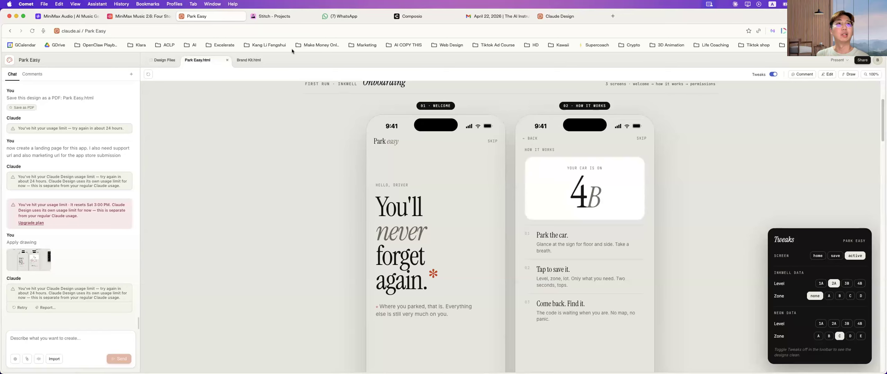
# - Switch to the Stitch project and examine its design system, parking screens and the original prompt behind them
pyautogui.click(275, 17)
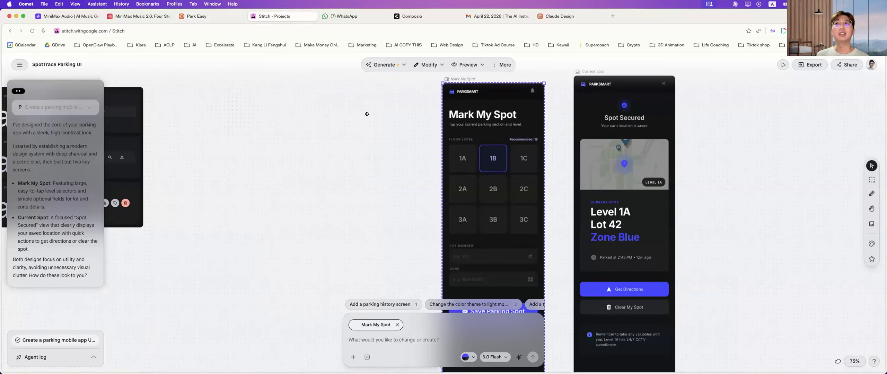
pyautogui.moveTo(107, 110); pyautogui.dragTo(367, 114)
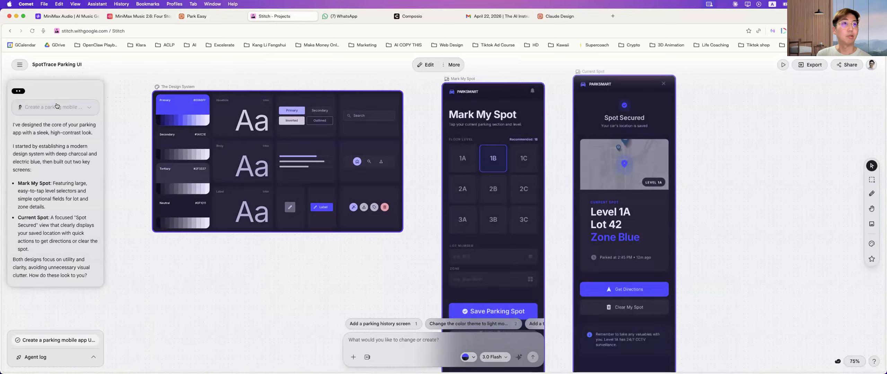
pyautogui.scroll(2, 68, 224)
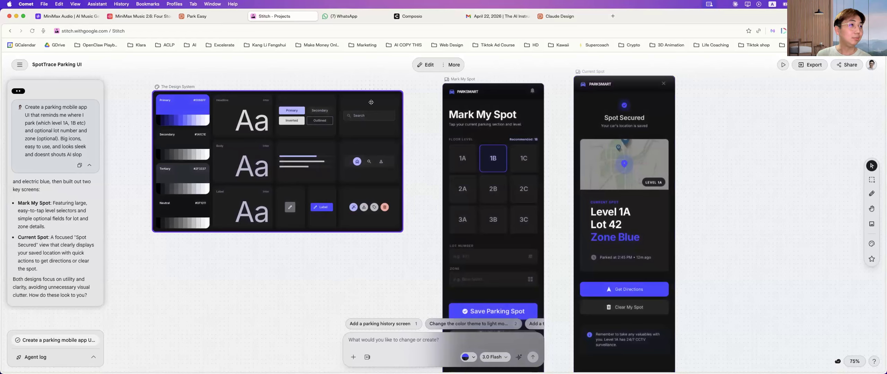
# - Use a live voice session to make the Mark My Spot screen's buttons vibrant red, and highlight the Stitch web address
pyautogui.click(518, 357)
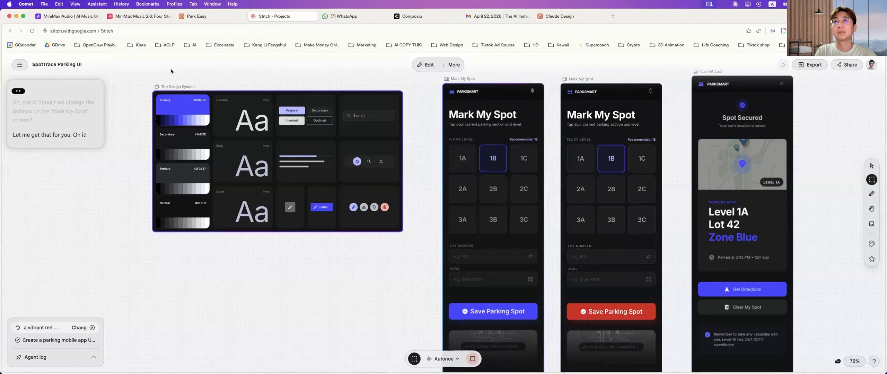
pyautogui.click(471, 359)
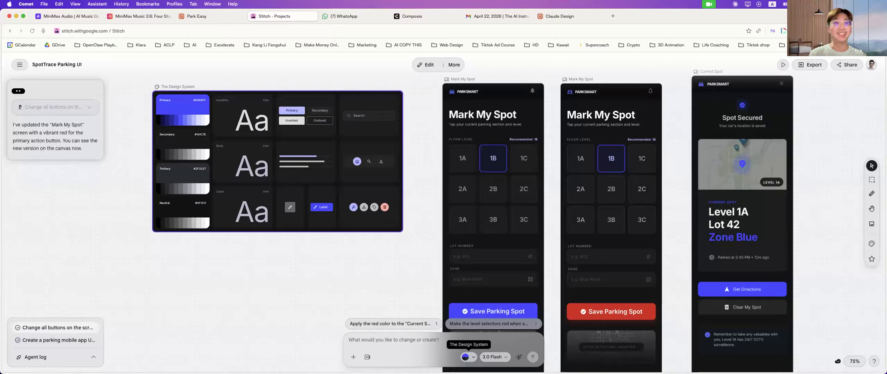
pyautogui.click(123, 31)
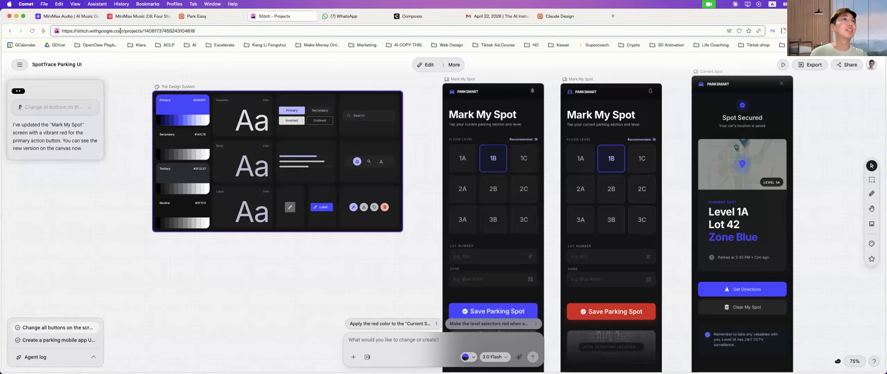
pyautogui.moveTo(123, 31); pyautogui.dragTo(52, 31)
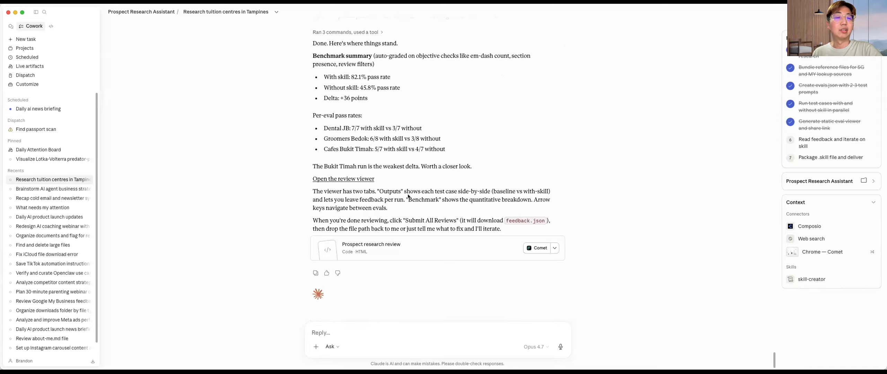
# - Switch to Claude Cowork and reply "lets just package this skill" in the tuition-centre research conversation
pyautogui.click(357, 334)
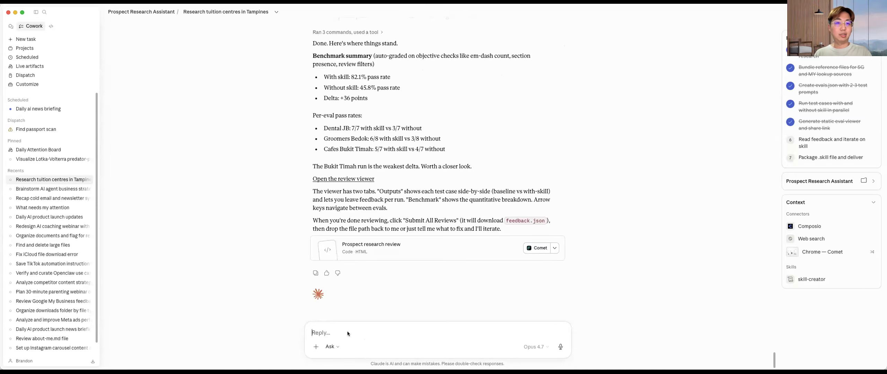
pyautogui.write('lets just package this ski')
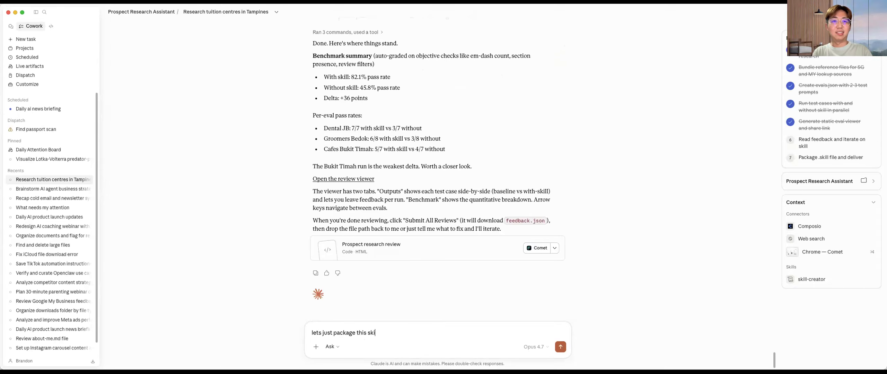
pyautogui.write('ll, yo')
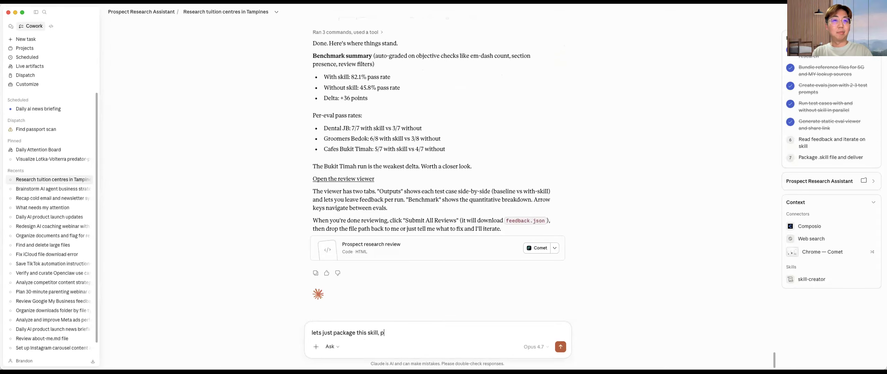
pyautogui.press('BackSpace')
pyautogui.press('BackSpace')
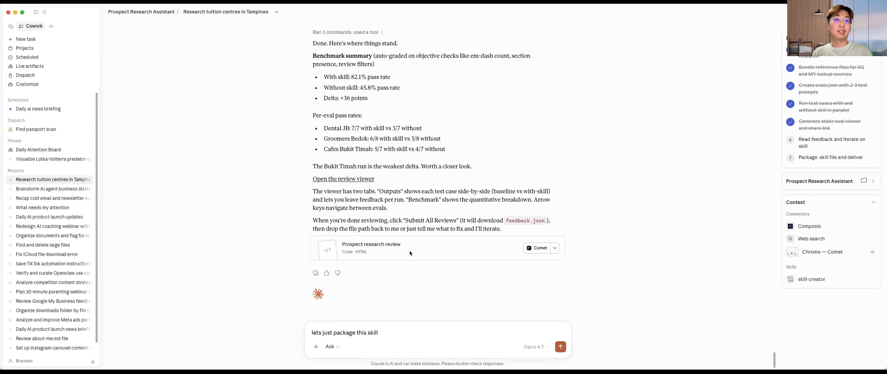
pyautogui.press('Return')
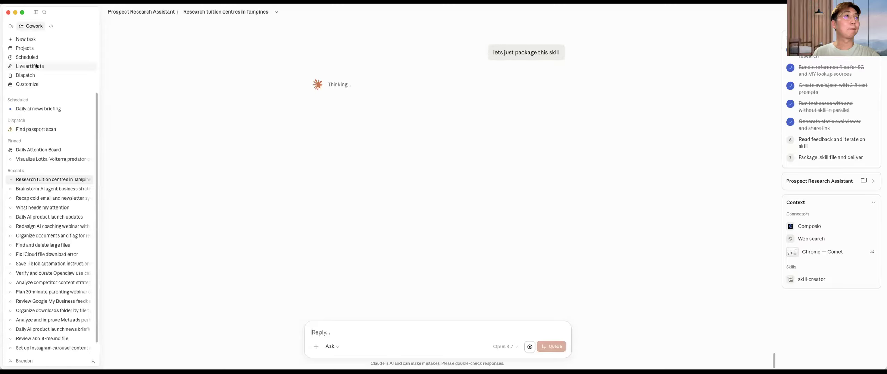
# - Open the Daily Attention Board from Cowork's live artifacts
pyautogui.click(36, 67)
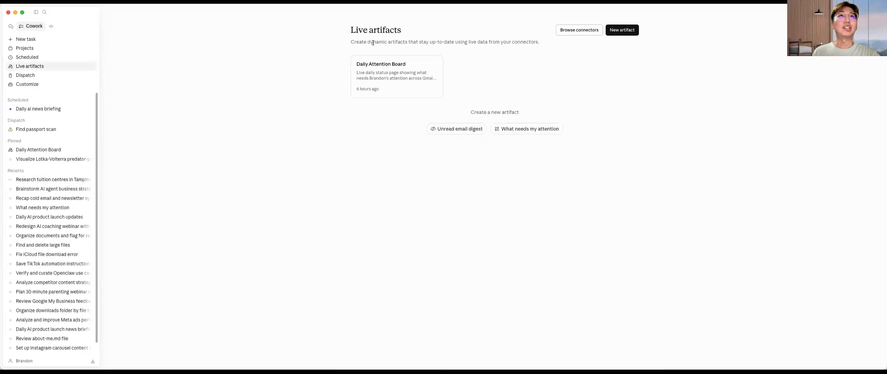
pyautogui.doubleClick(471, 40)
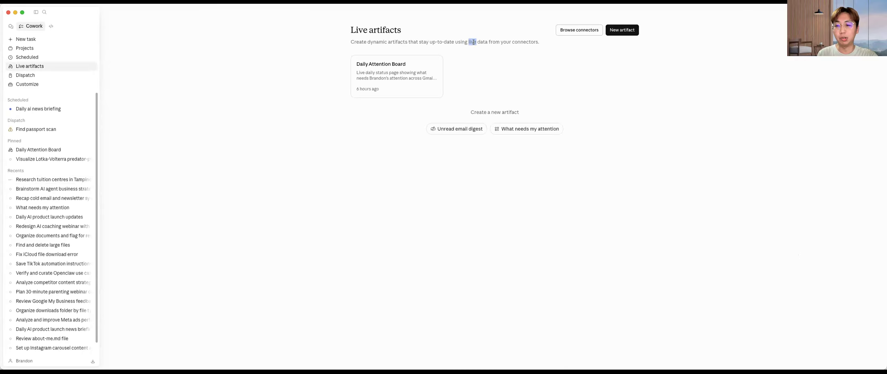
pyautogui.click(401, 81)
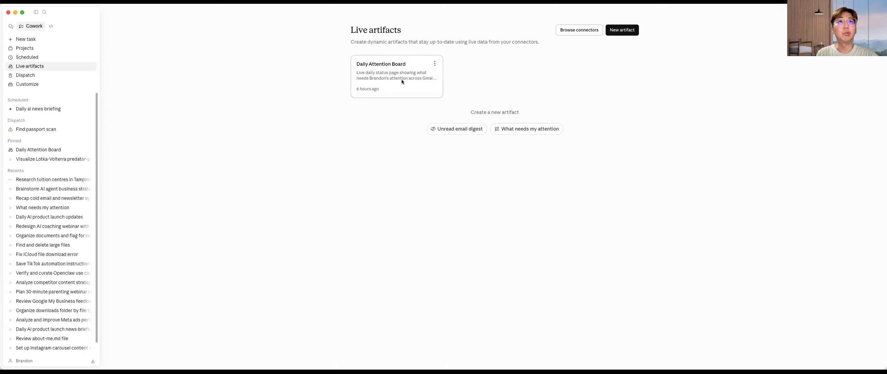
pyautogui.click(402, 82)
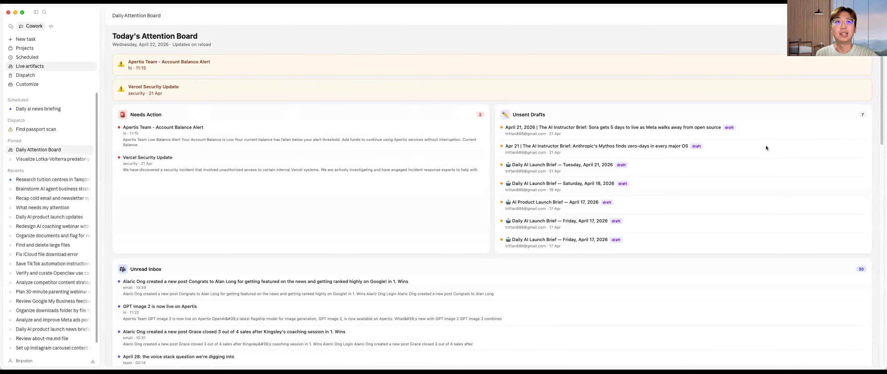
# - Look through the board's action items, unsent drafts and unread inbox, and refresh its data
pyautogui.scroll(-6, 766, 148)
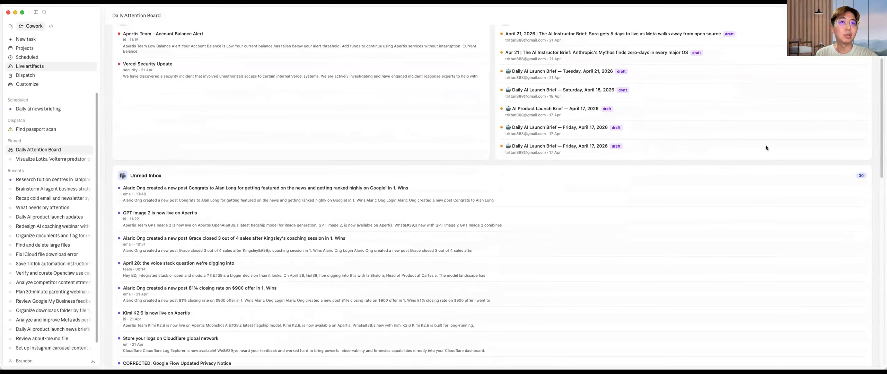
pyautogui.scroll(-9, 765, 148)
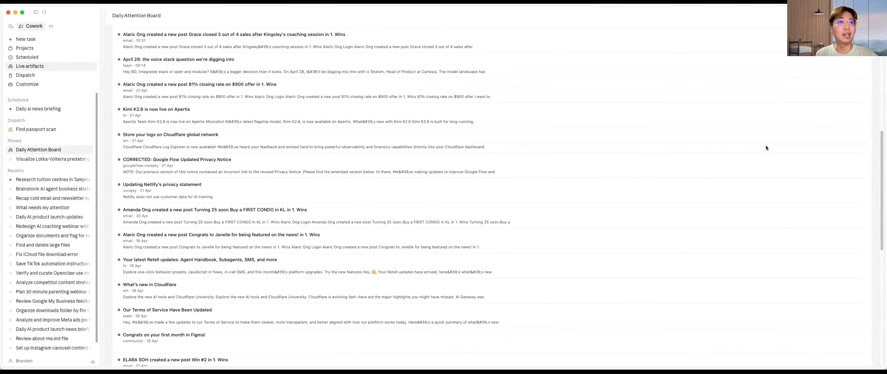
pyautogui.scroll(15, 766, 146)
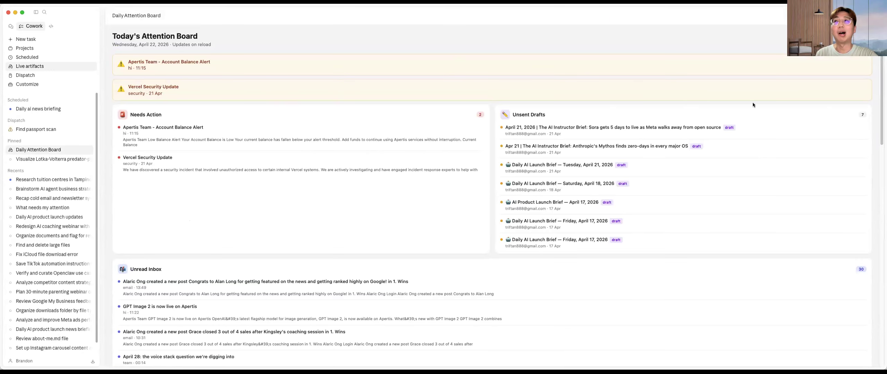
pyautogui.click(826, 15)
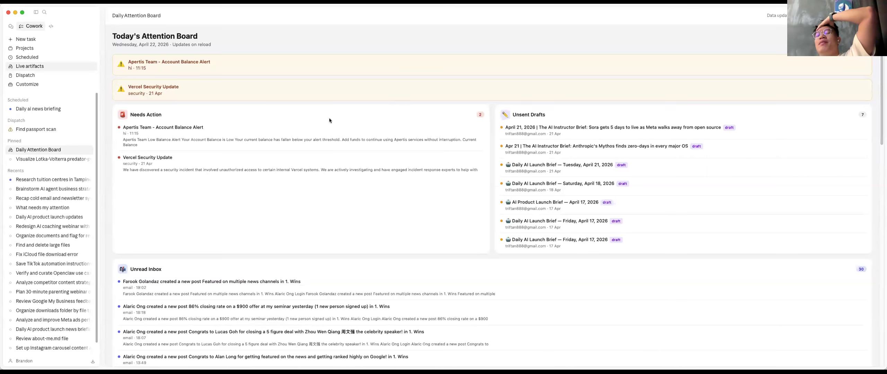
# - Start a new live artifact by chatting with Claude, and stop its response at the follow-up questions
pyautogui.click(39, 68)
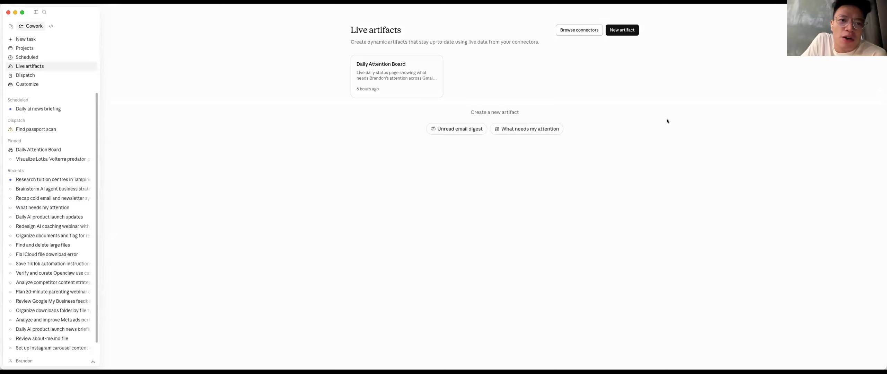
pyautogui.click(622, 29)
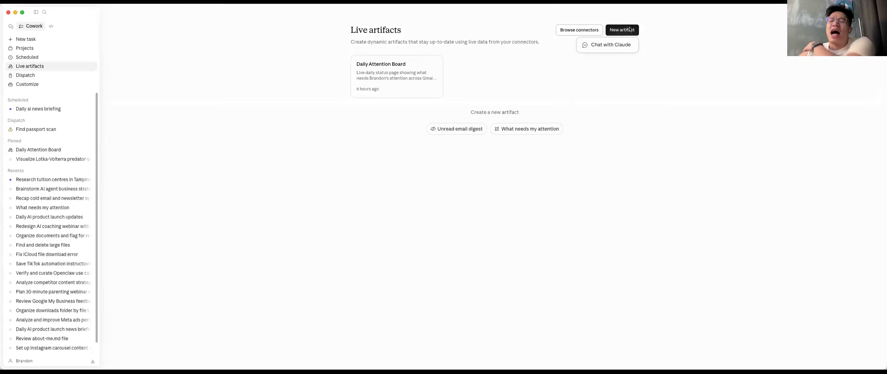
pyautogui.click(607, 45)
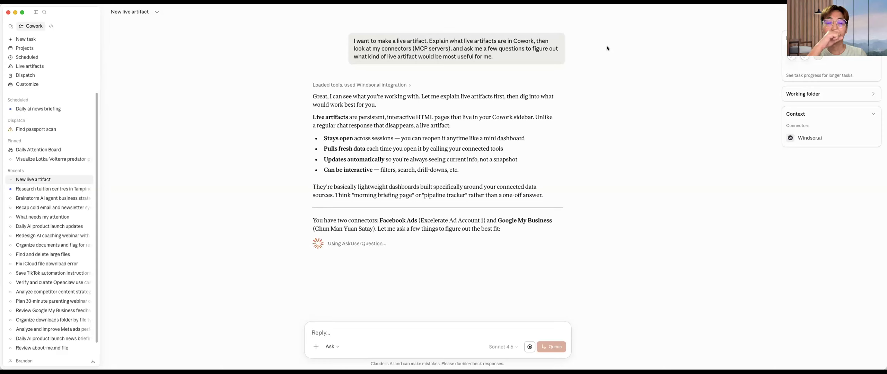
pyautogui.click(529, 347)
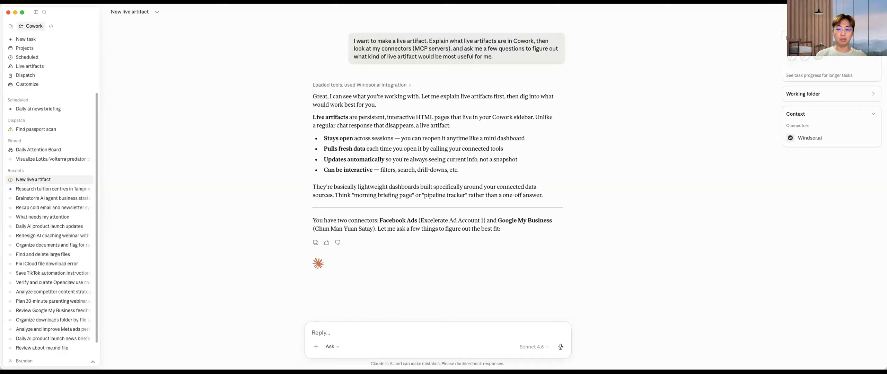
# - Ask Claude how to make a live dashboard of generative AI content creators, covering their top 5 recent posts in Facebook, Instagram and Youtube
pyautogui.write('I want a live dashboard of content craet')
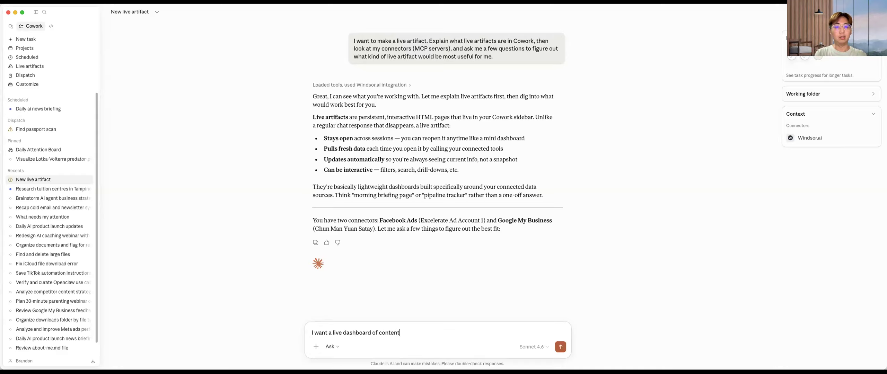
pyautogui.press('BackSpace')
pyautogui.press('BackSpace')
pyautogui.press('BackSpace')
pyautogui.write('eators in genera')
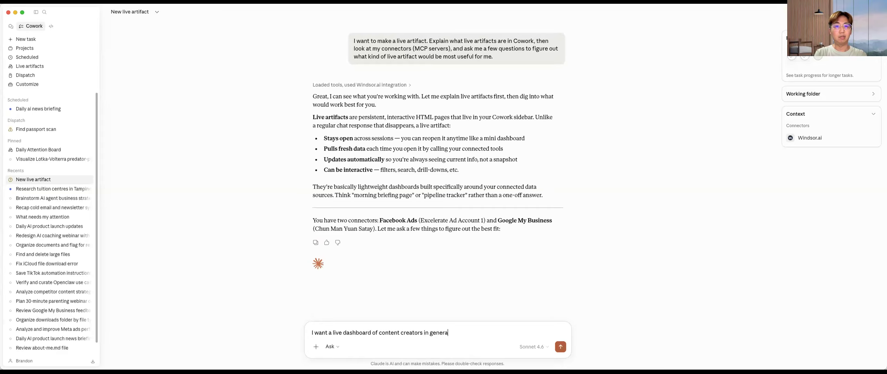
pyautogui.write('tive AI, ')
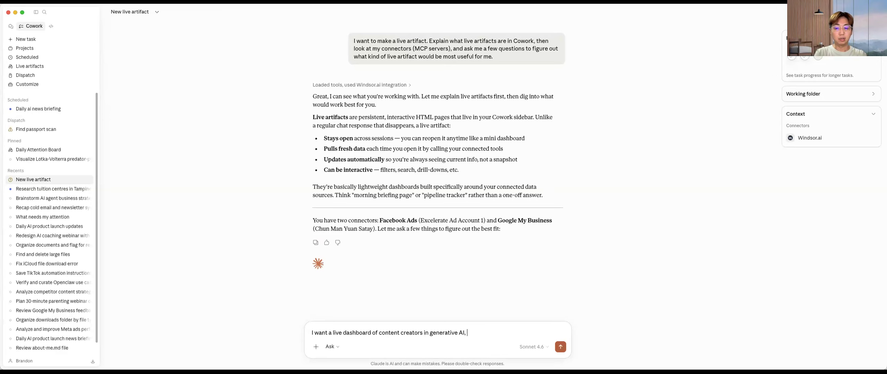
pyautogui.write('look at their top')
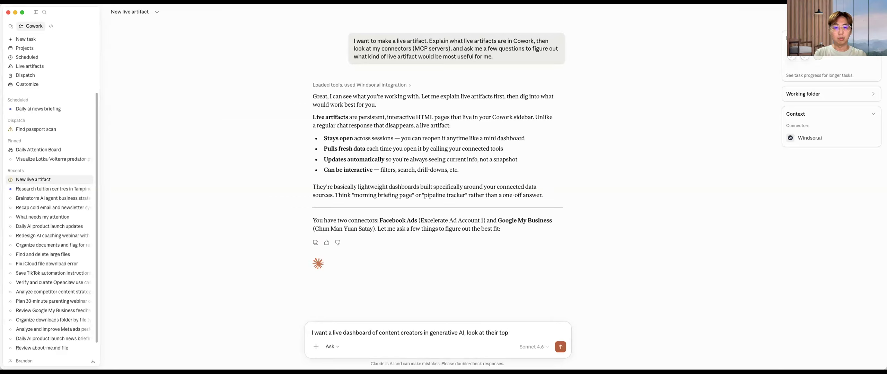
pyautogui.write(' 5 recen')
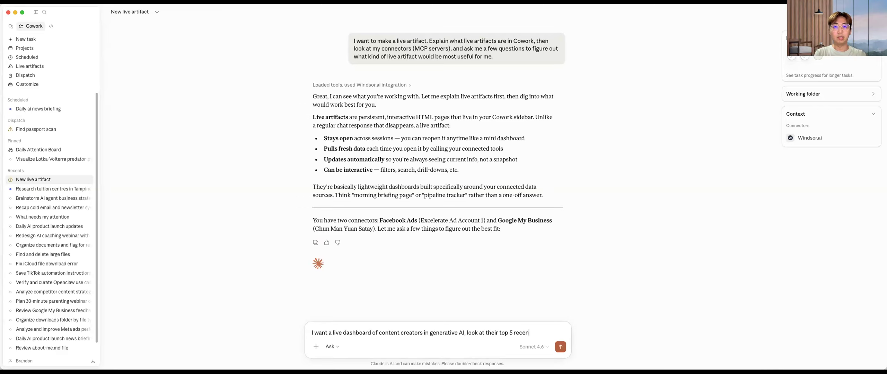
pyautogui.write('t posts')
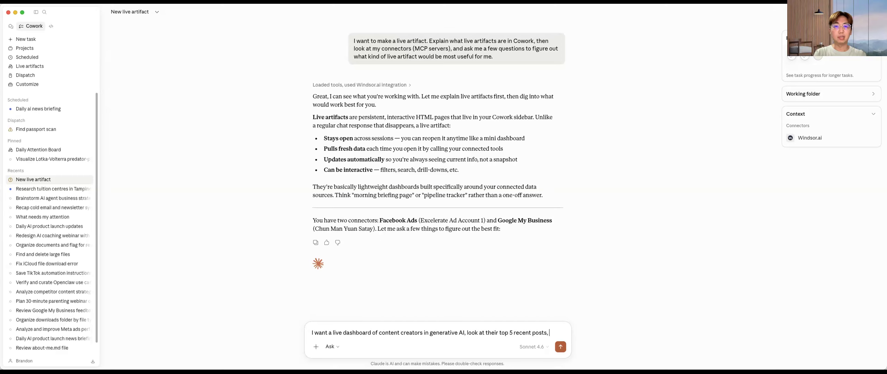
pyautogui.write(', in Faceboo')
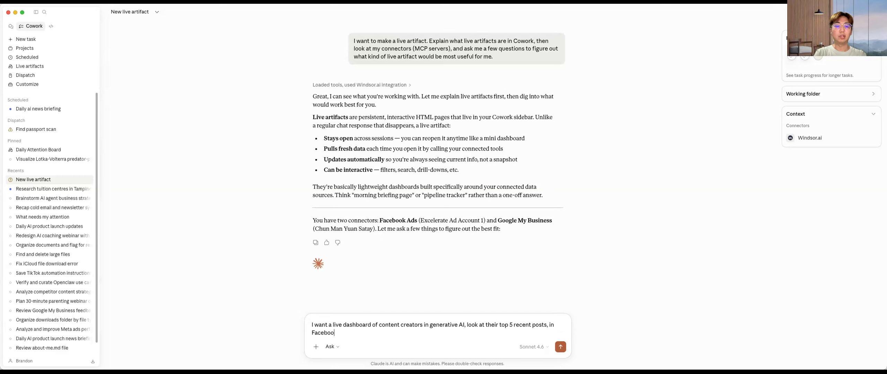
pyautogui.write('k, Instagram and Y')
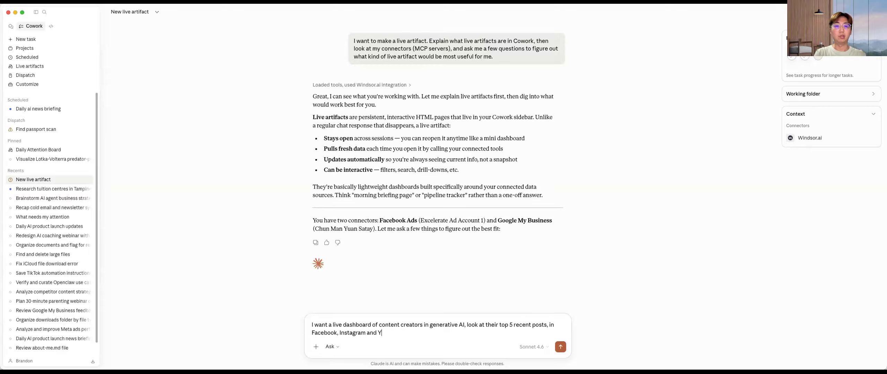
pyautogui.write('outube.')
pyautogui.hotkey('shift', 'Return')
pyautogui.hotkey('shift', 'Return')
pyautogui.write('How are ')
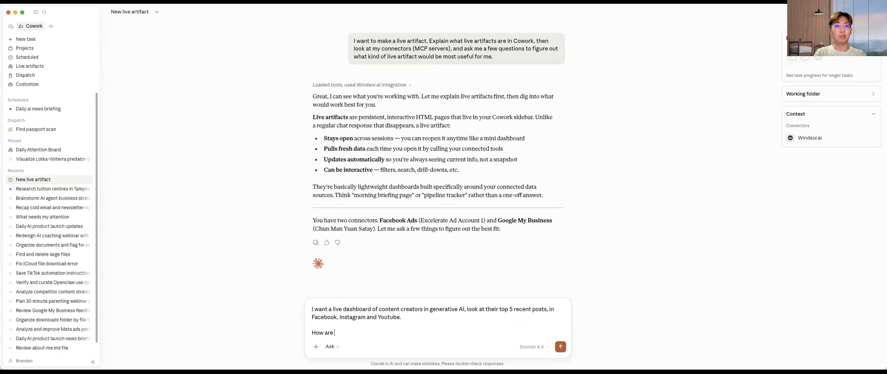
pyautogui.write('we able to do that')
pyautogui.press('Return')
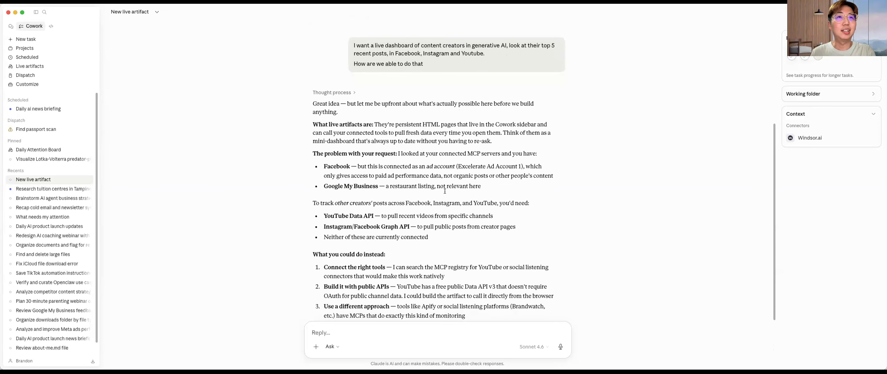
# - Read through Claude's suggested ways to connect the platforms and ask "Can we use composio for any of these?"
pyautogui.scroll(-1, 456, 188)
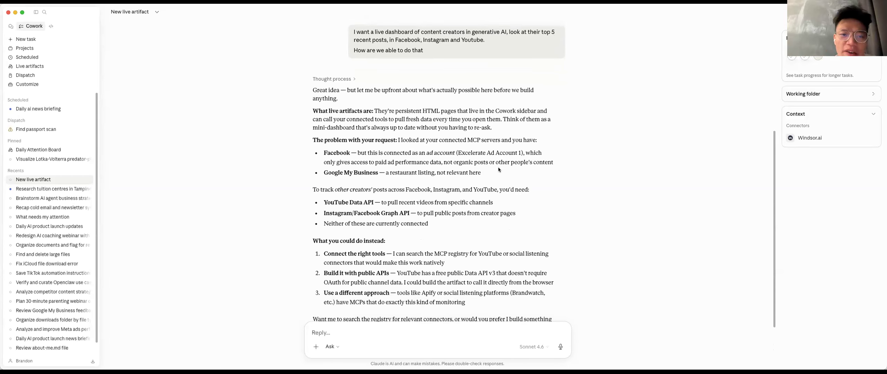
pyautogui.scroll(-3, 498, 169)
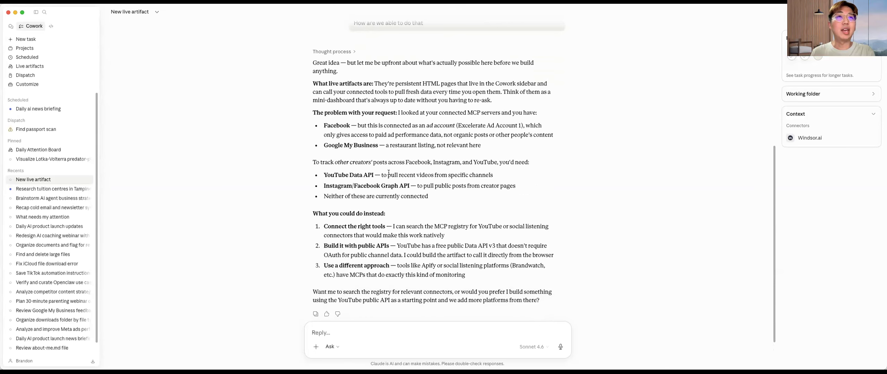
pyautogui.moveTo(342, 185); pyautogui.dragTo(345, 185)
pyautogui.click(352, 185)
pyautogui.click(350, 329)
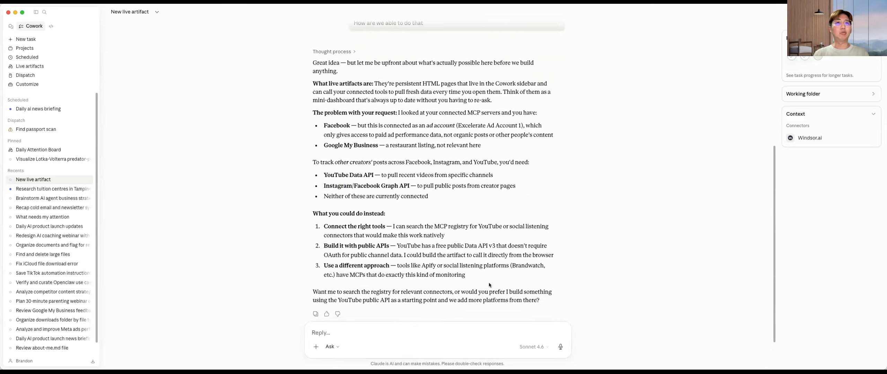
pyautogui.write('Can we use compos')
pyautogui.write('io for any of t')
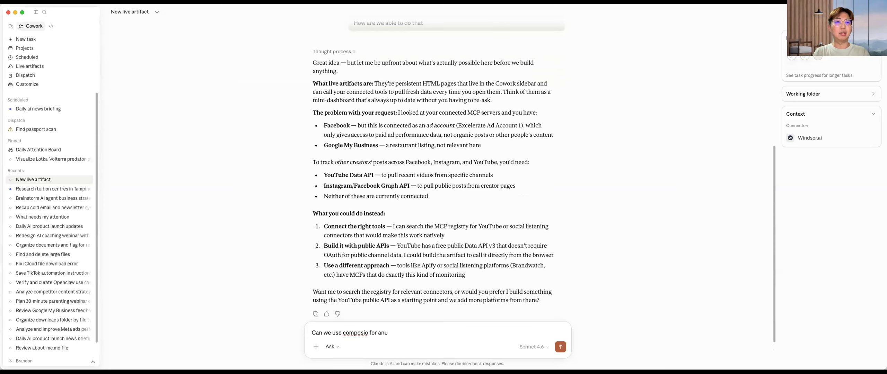
pyautogui.write('hese?')
pyautogui.press('Return')
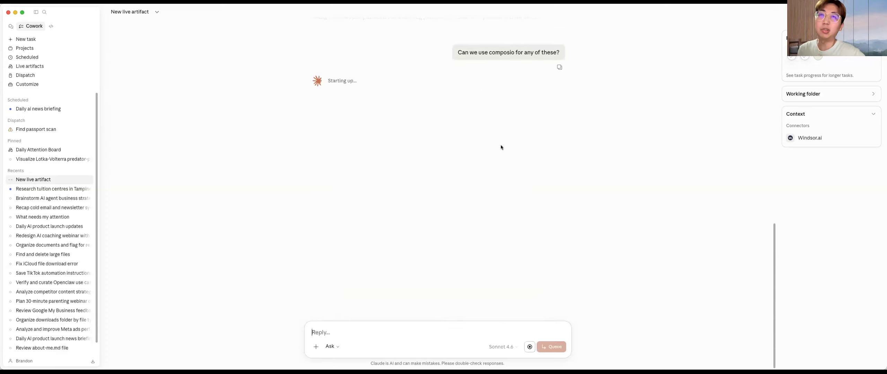
# - Answer the dashboard questions with YouTube as the platform, Other creators as the tracked content, and Most views/reach as the top 5 measure
pyautogui.scroll(3, 500, 146)
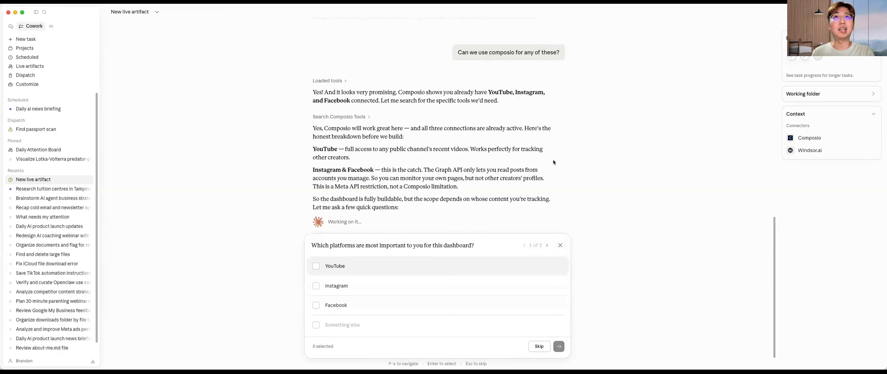
pyautogui.scroll(5, 585, 154)
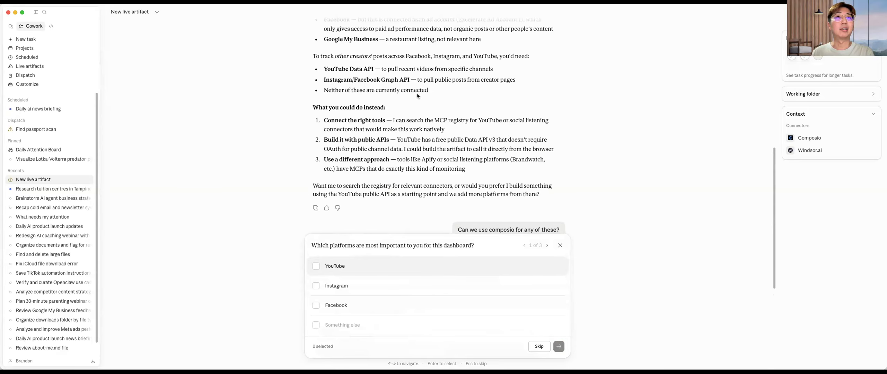
pyautogui.scroll(-6, 567, 125)
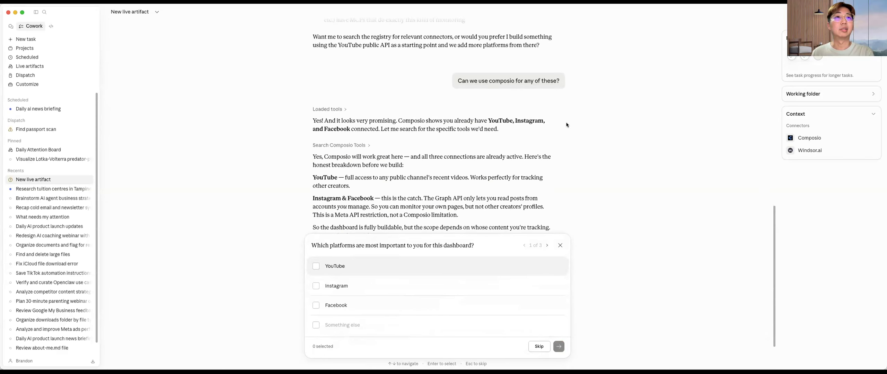
pyautogui.click(316, 267)
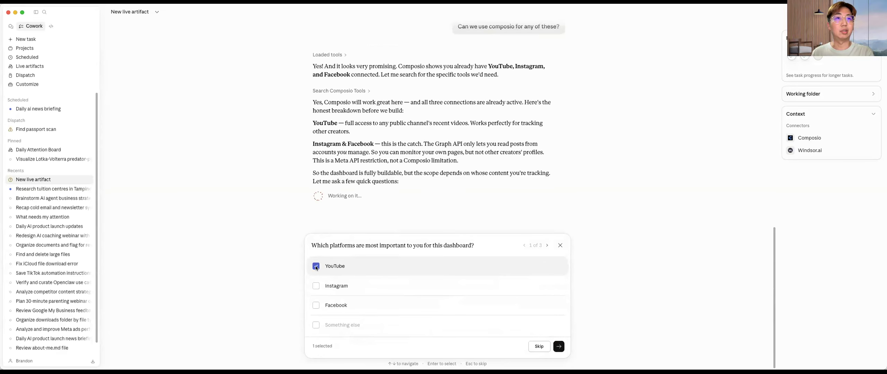
pyautogui.click(558, 346)
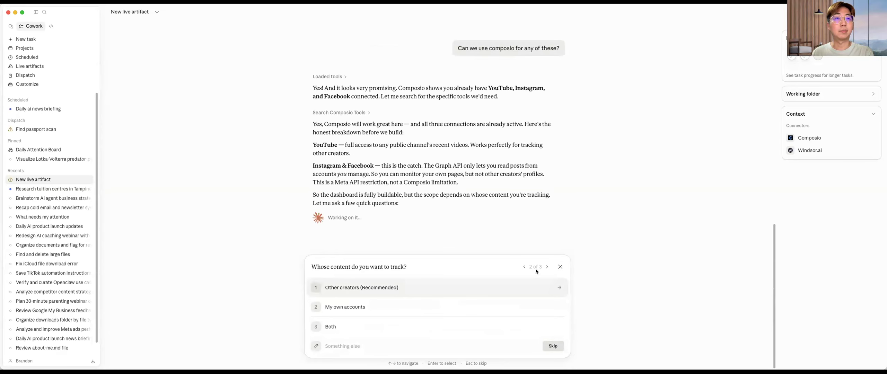
pyautogui.click(401, 288)
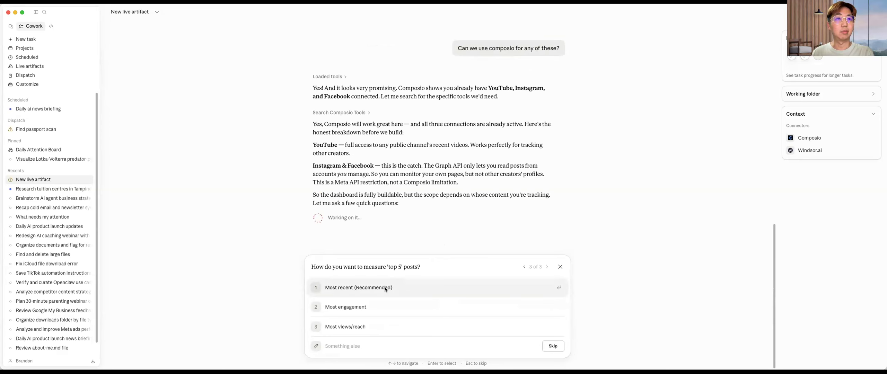
pyautogui.click(359, 326)
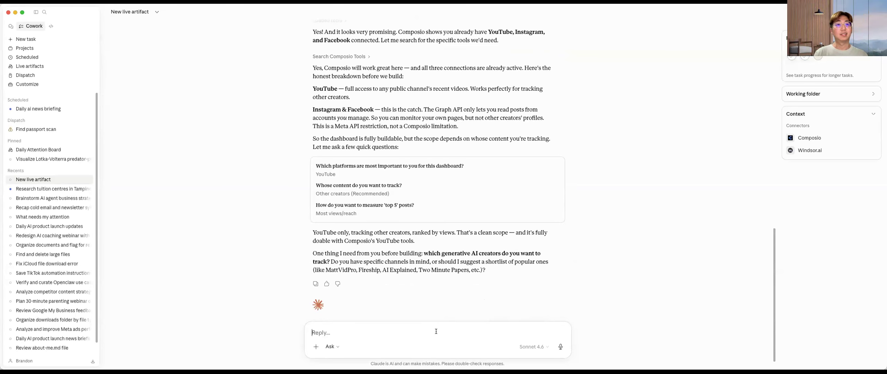
# - Reply with the channels MattVidPro, Fireship, AI Explained and Two Minute Papers, and approve creating the genai-creator-dashboard artifact
pyautogui.write('Lis')
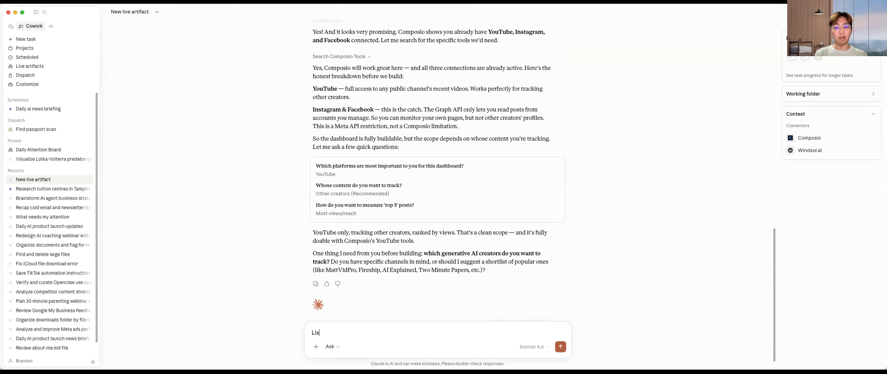
pyautogui.write('t')
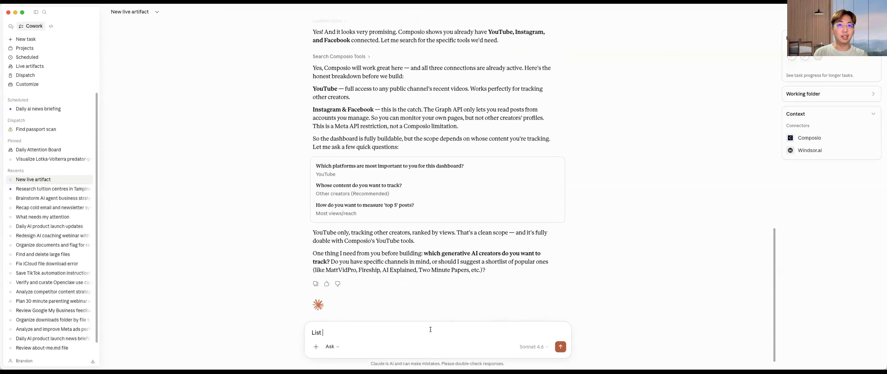
pyautogui.moveTo(325, 270); pyautogui.dragTo(480, 269)
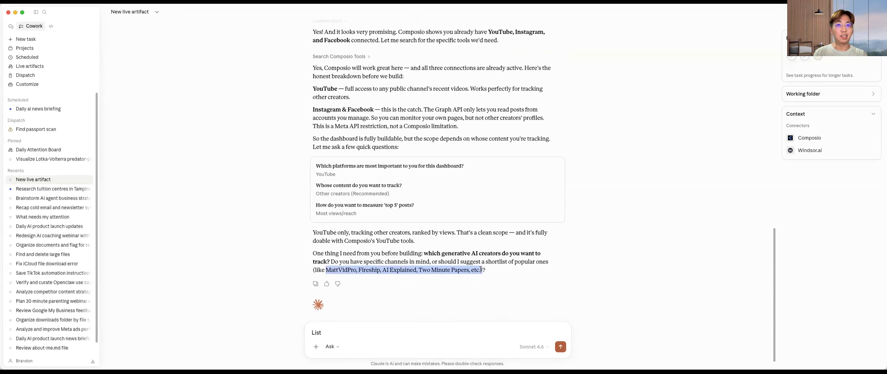
pyautogui.click(343, 330)
pyautogui.press('super+a')
pyautogui.write('MattVidPro, Fireship, AI Explained, Two Minute Papers, etc.)')
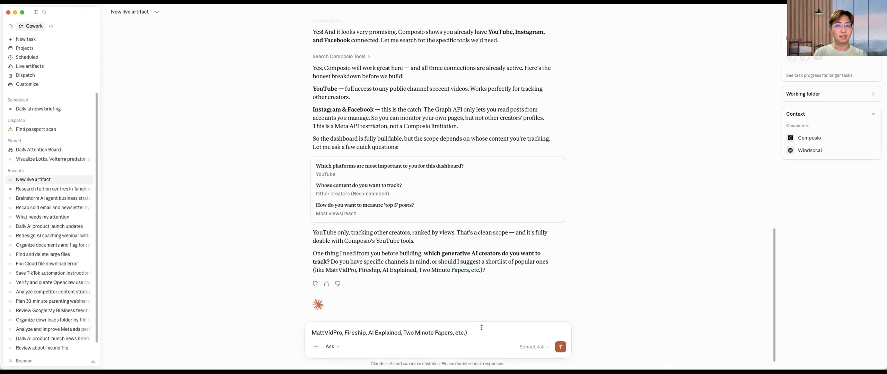
pyautogui.press('BackSpace')
pyautogui.press('BackSpace')
pyautogui.press('BackSpace')
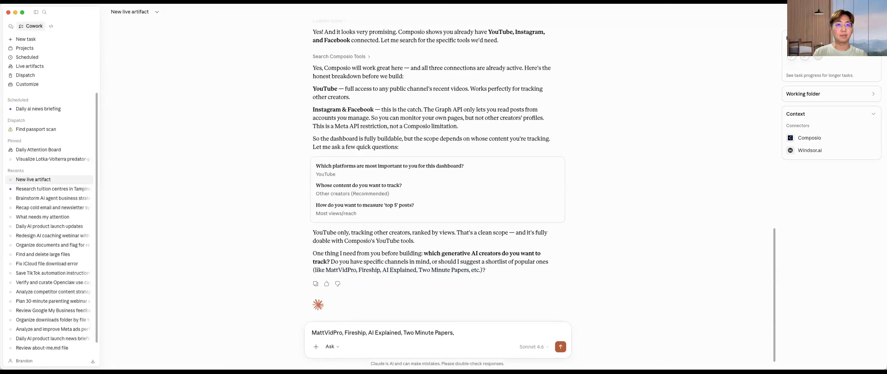
pyautogui.press('Return')
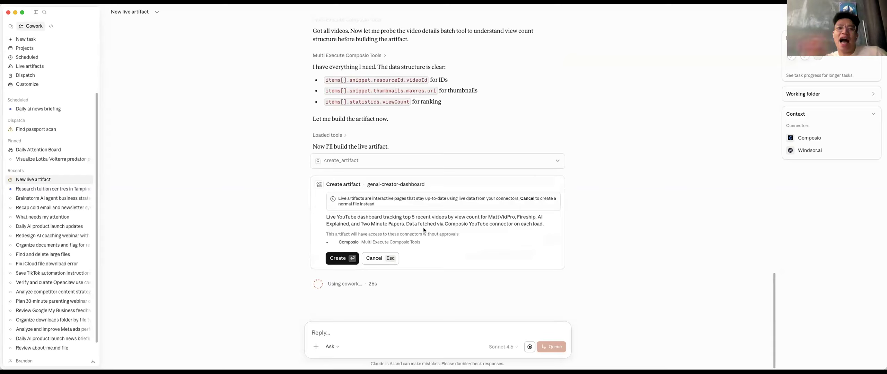
pyautogui.click(341, 258)
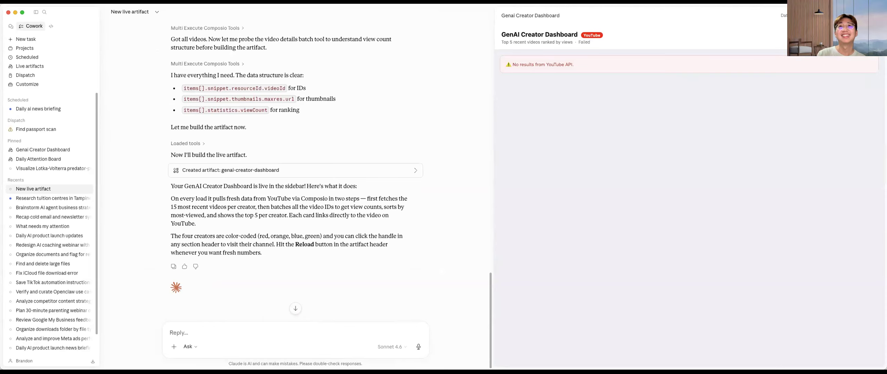
# - Copy the dashboard's error text "No results from YouTube API." into a reply to Claude, send it, and look back over the build summary
pyautogui.moveTo(506, 64); pyautogui.dragTo(600, 69)
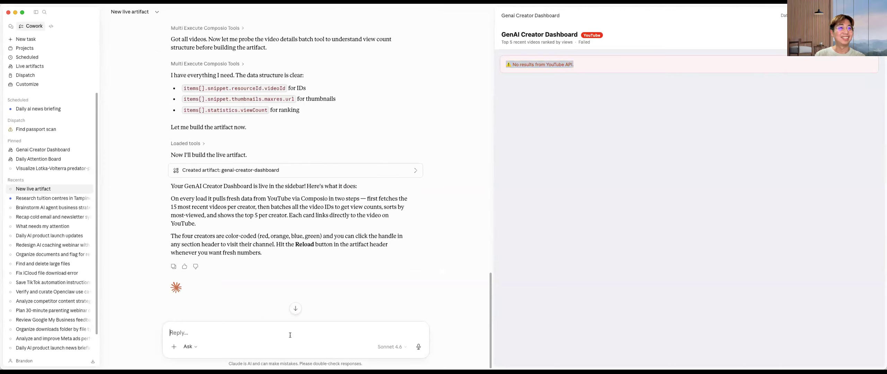
pyautogui.write('⚠ No results from YouTube API.')
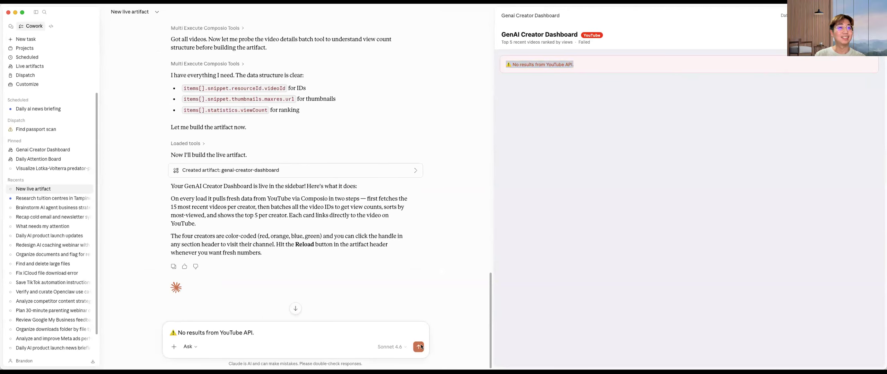
pyautogui.click(420, 345)
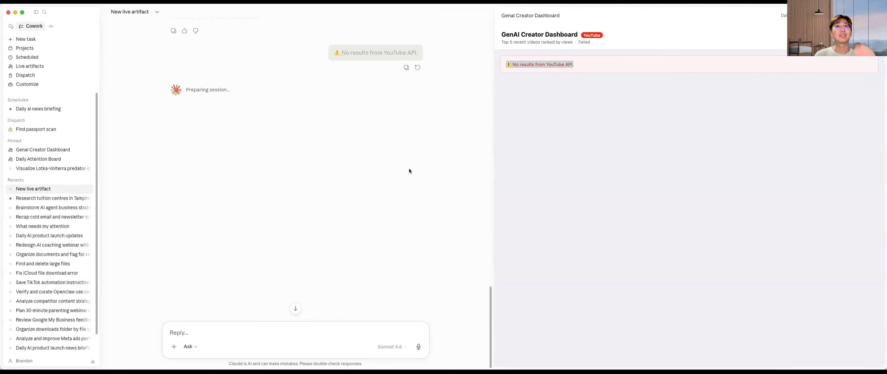
pyautogui.scroll(2, 408, 170)
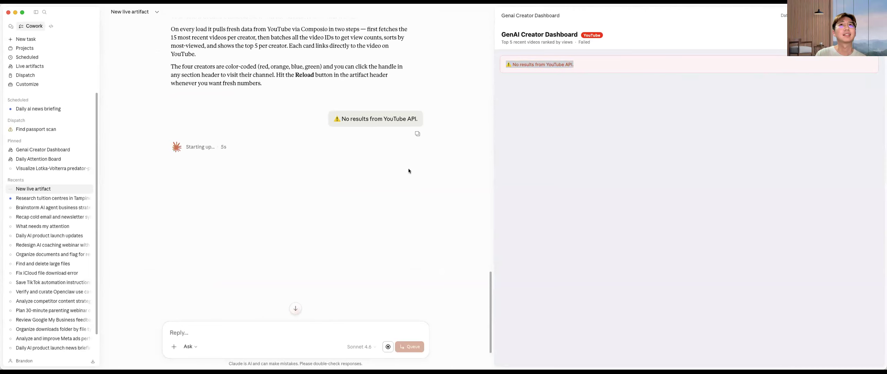
pyautogui.scroll(3, 410, 171)
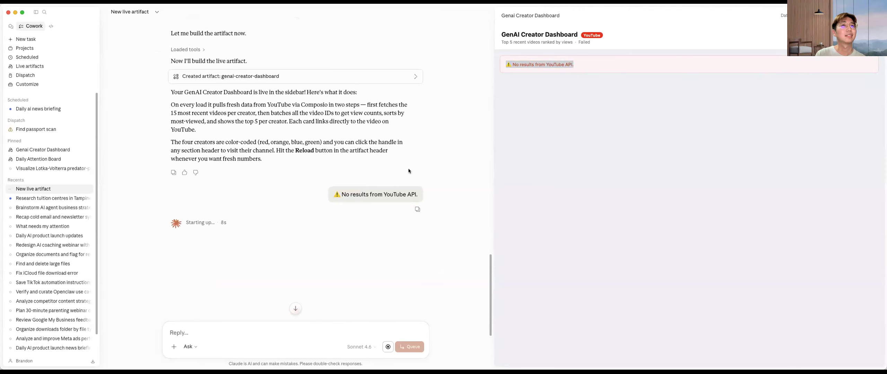
pyautogui.scroll(2, 408, 171)
pyautogui.scroll(1, 408, 171)
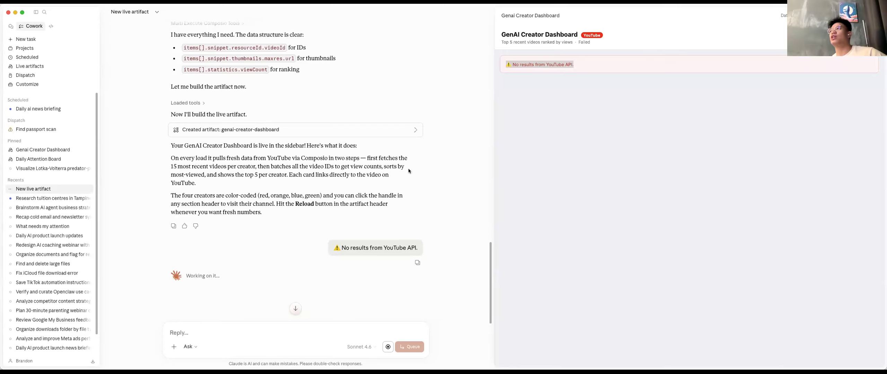
# - Approve adding debug output to the genai-creator-dashboard artifact and send Claude the "Raw callMcpTool response inspector" error text from the dashboard
pyautogui.scroll(-8, 408, 170)
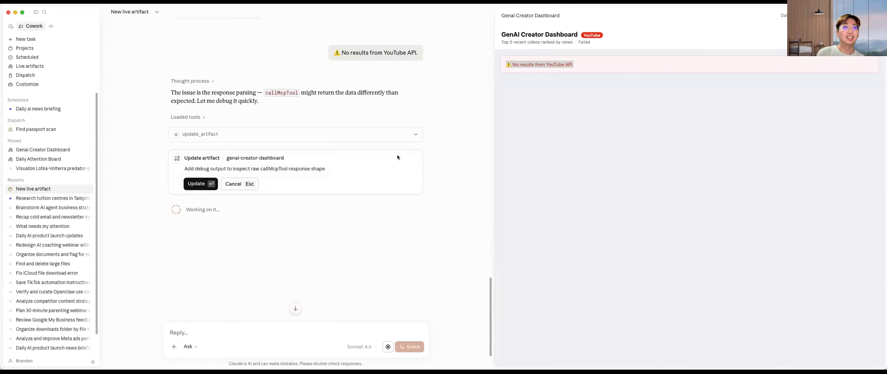
pyautogui.click(197, 184)
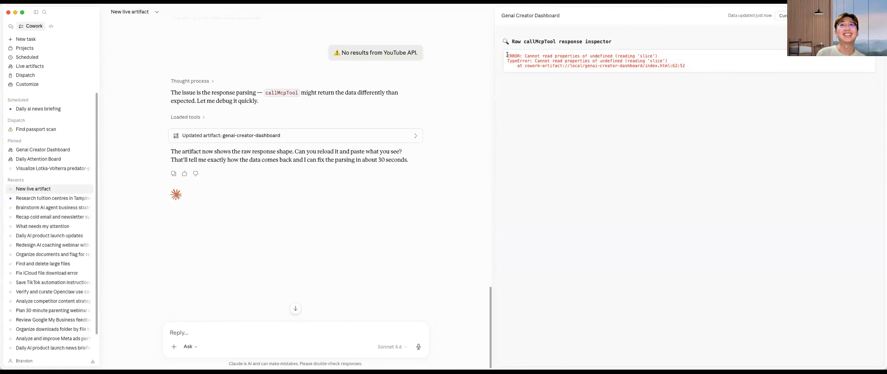
pyautogui.moveTo(504, 41); pyautogui.dragTo(690, 68)
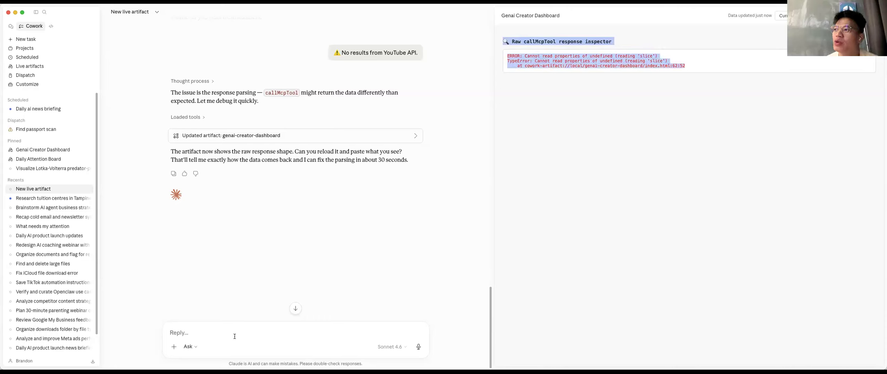
pyautogui.write("🔍 Raw callMcpTool response inspector ERROR: Cannot read properties of undefined (reading 'slice') TypeError: Cannot read properties of undefined (reading 'slice')     at cowork-artifact://local/genai-creator-dashboard/index.html:62:52")
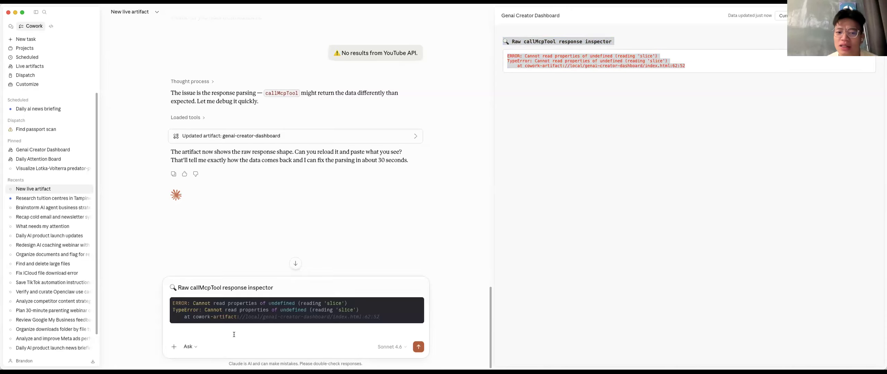
pyautogui.press('Return')
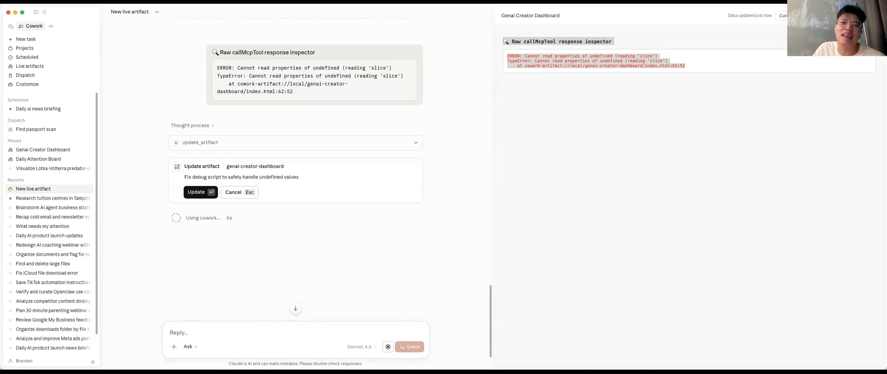
# - Approve the debug script fix for undefined values and send Claude the dashboard's complete inspector output, including the "Full raw dump" section
pyautogui.click(198, 192)
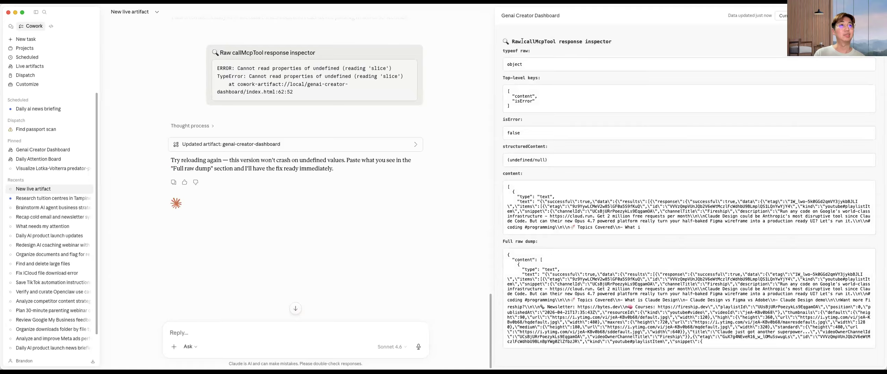
pyautogui.moveTo(553, 53); pyautogui.dragTo(823, 354)
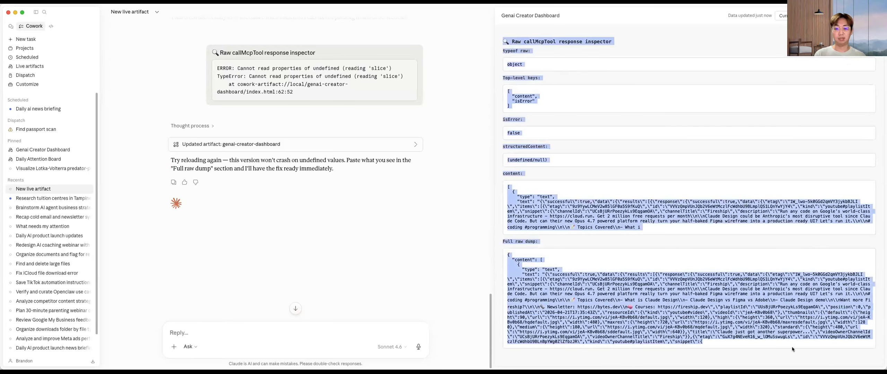
pyautogui.click(300, 337)
pyautogui.press('super+v')
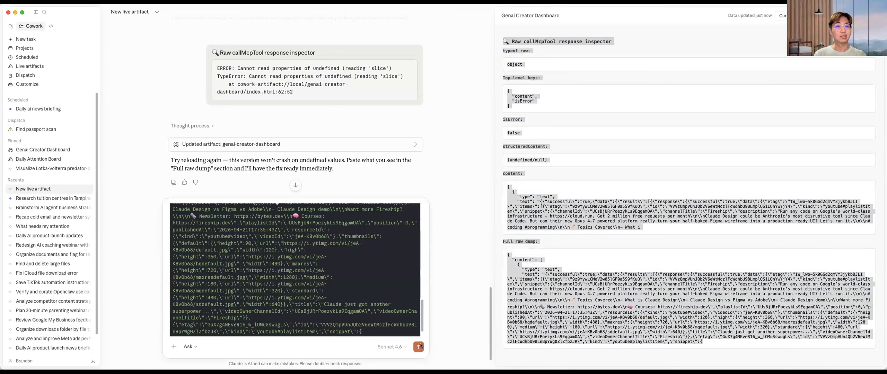
pyautogui.click(419, 347)
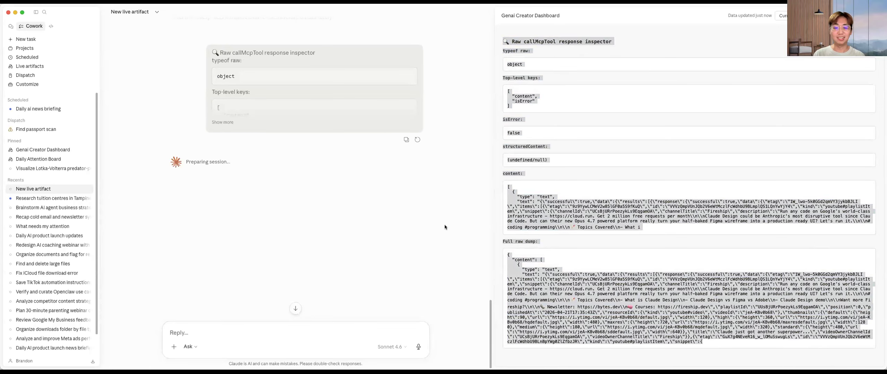